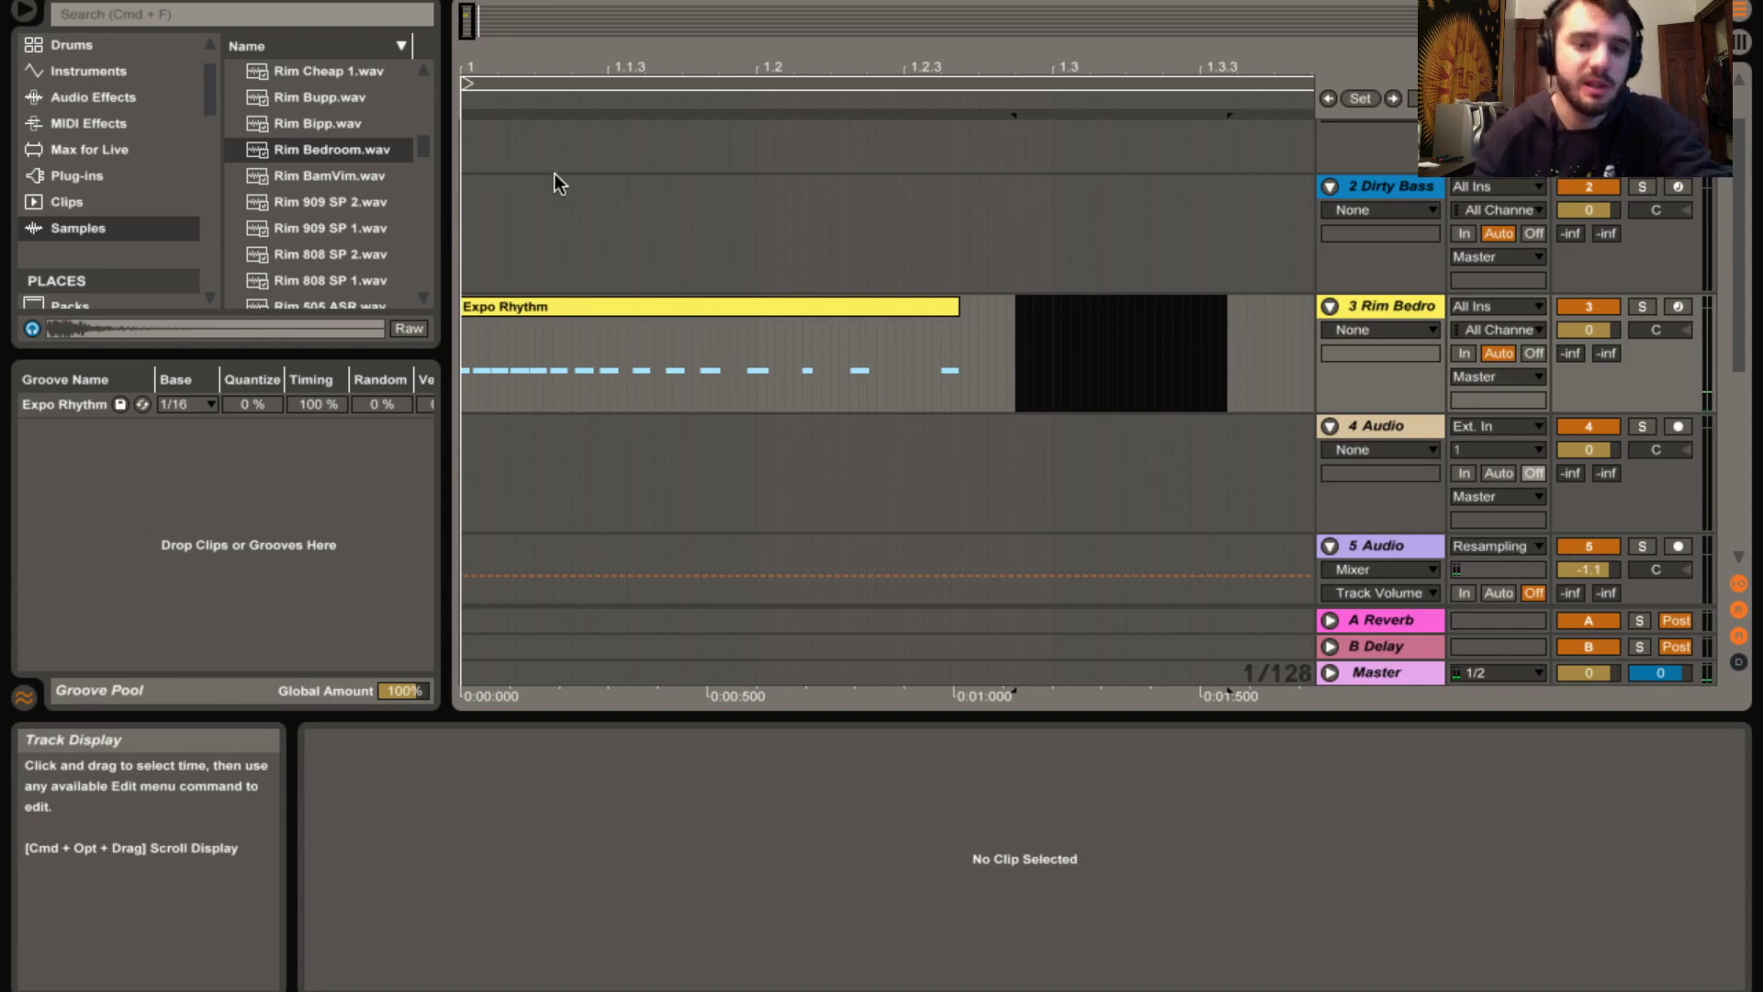
{"action": "mouse_move", "coordinate": [469, 20]}
{"action": "left_mouse_down"}
{"action": "mouse_move", "coordinate": [464, 84]}
{"action": "mouse_move", "coordinate": [464, 37]}
{"action": "left_mouse_up"}
{"action": "mouse_move", "coordinate": [598, 57]}
{"action": "left_mouse_down"}
{"action": "mouse_move", "coordinate": [598, 97]}
{"action": "mouse_move", "coordinate": [598, 76]}
{"action": "left_mouse_up"}
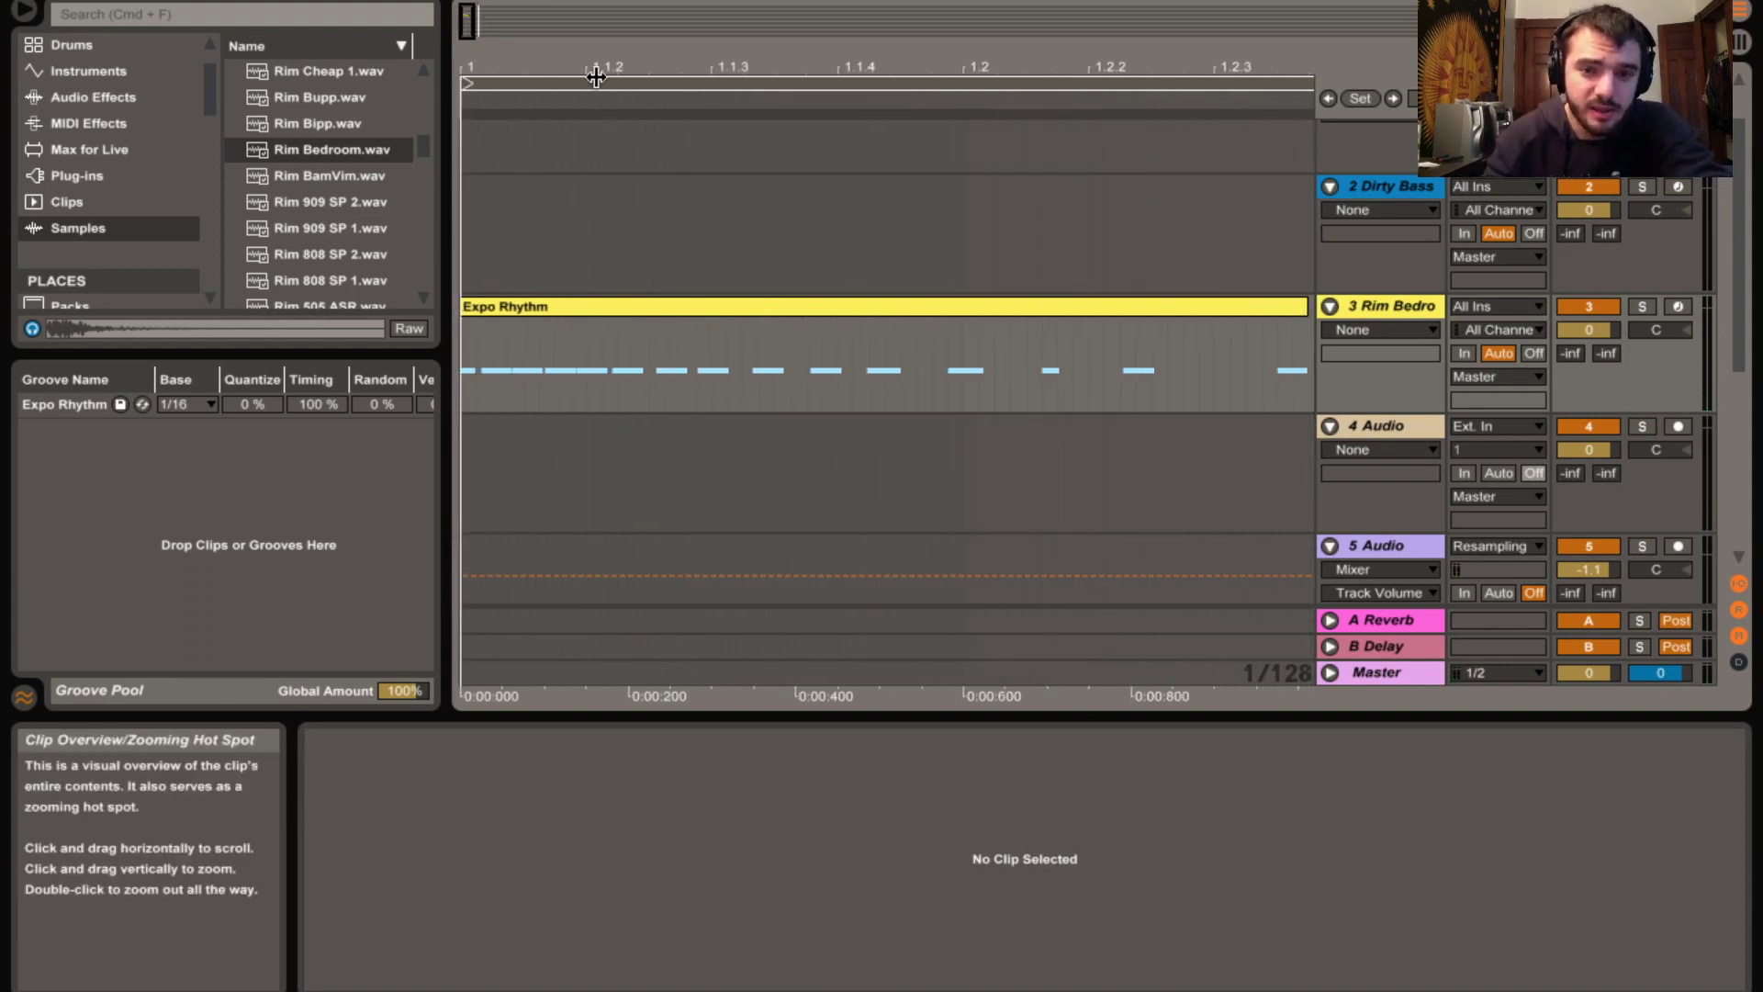
{"action": "scroll", "coordinate": [1271, 295], "scroll_direction": "up", "scroll_amount": 2}
{"action": "scroll", "coordinate": [1339, 340], "scroll_direction": "down", "scroll_amount": 1}
{"action": "scroll", "coordinate": [1339, 340], "scroll_direction": "up", "scroll_amount": 1}
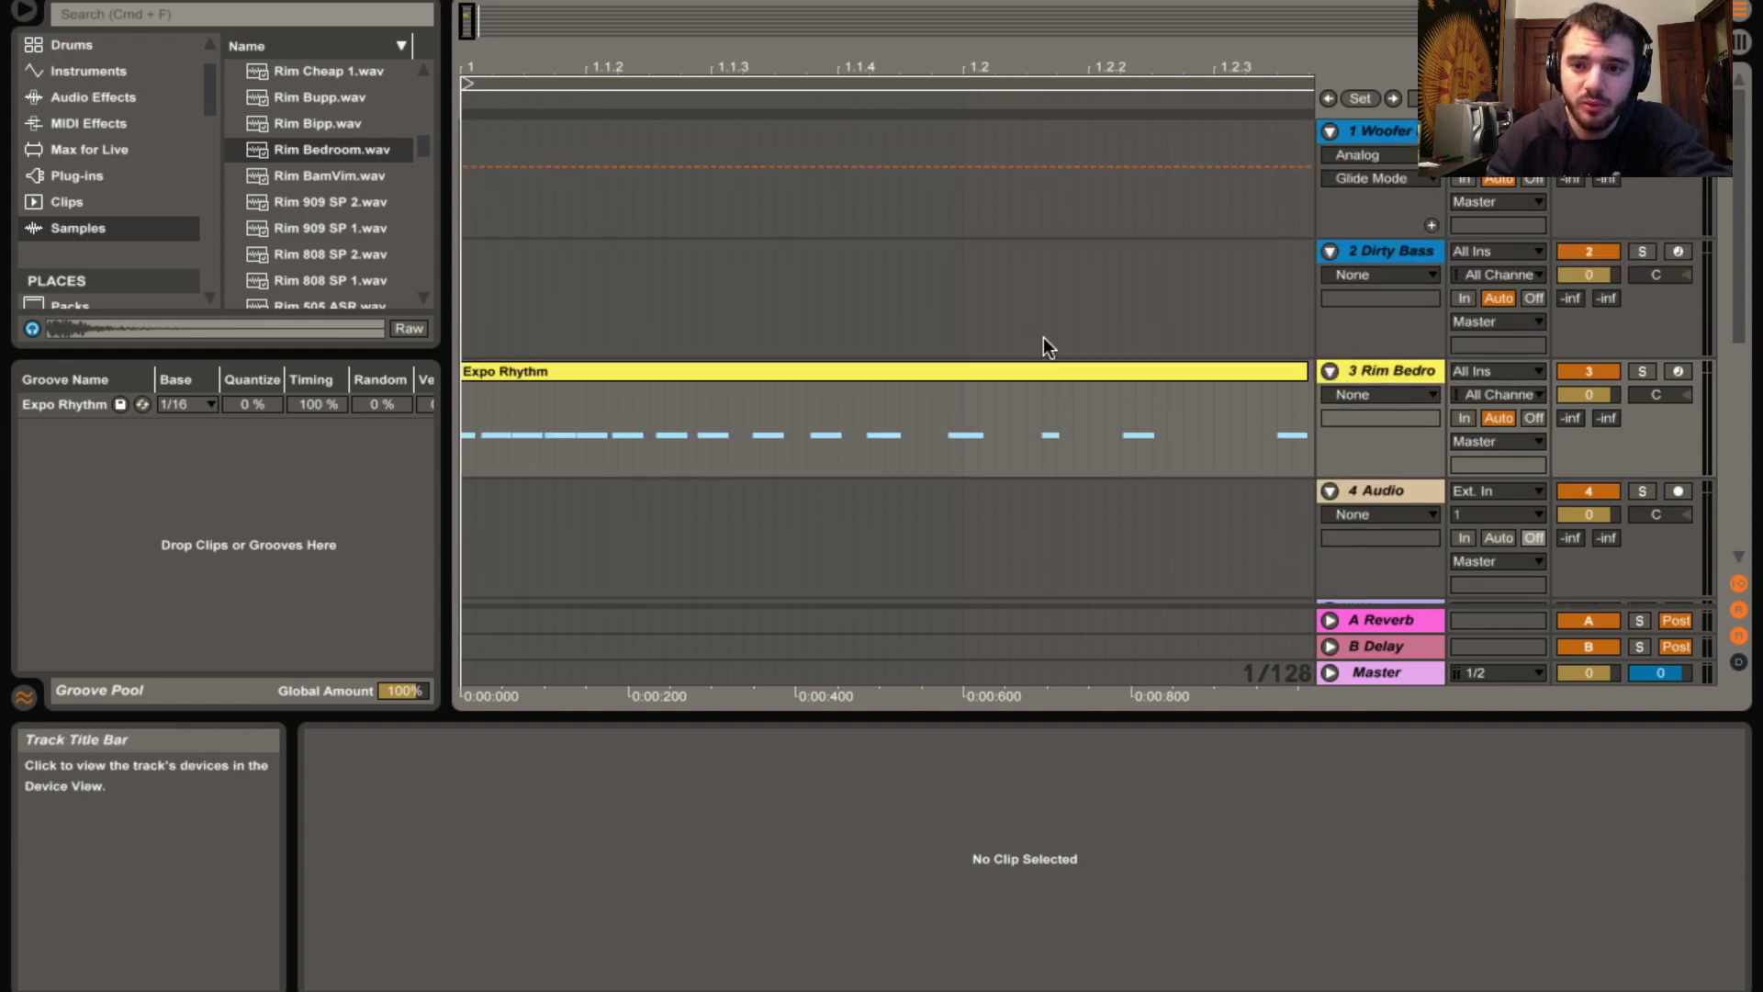
{"action": "left_click_drag", "start_coordinate": [467, 21], "coordinate": [468, 9]}
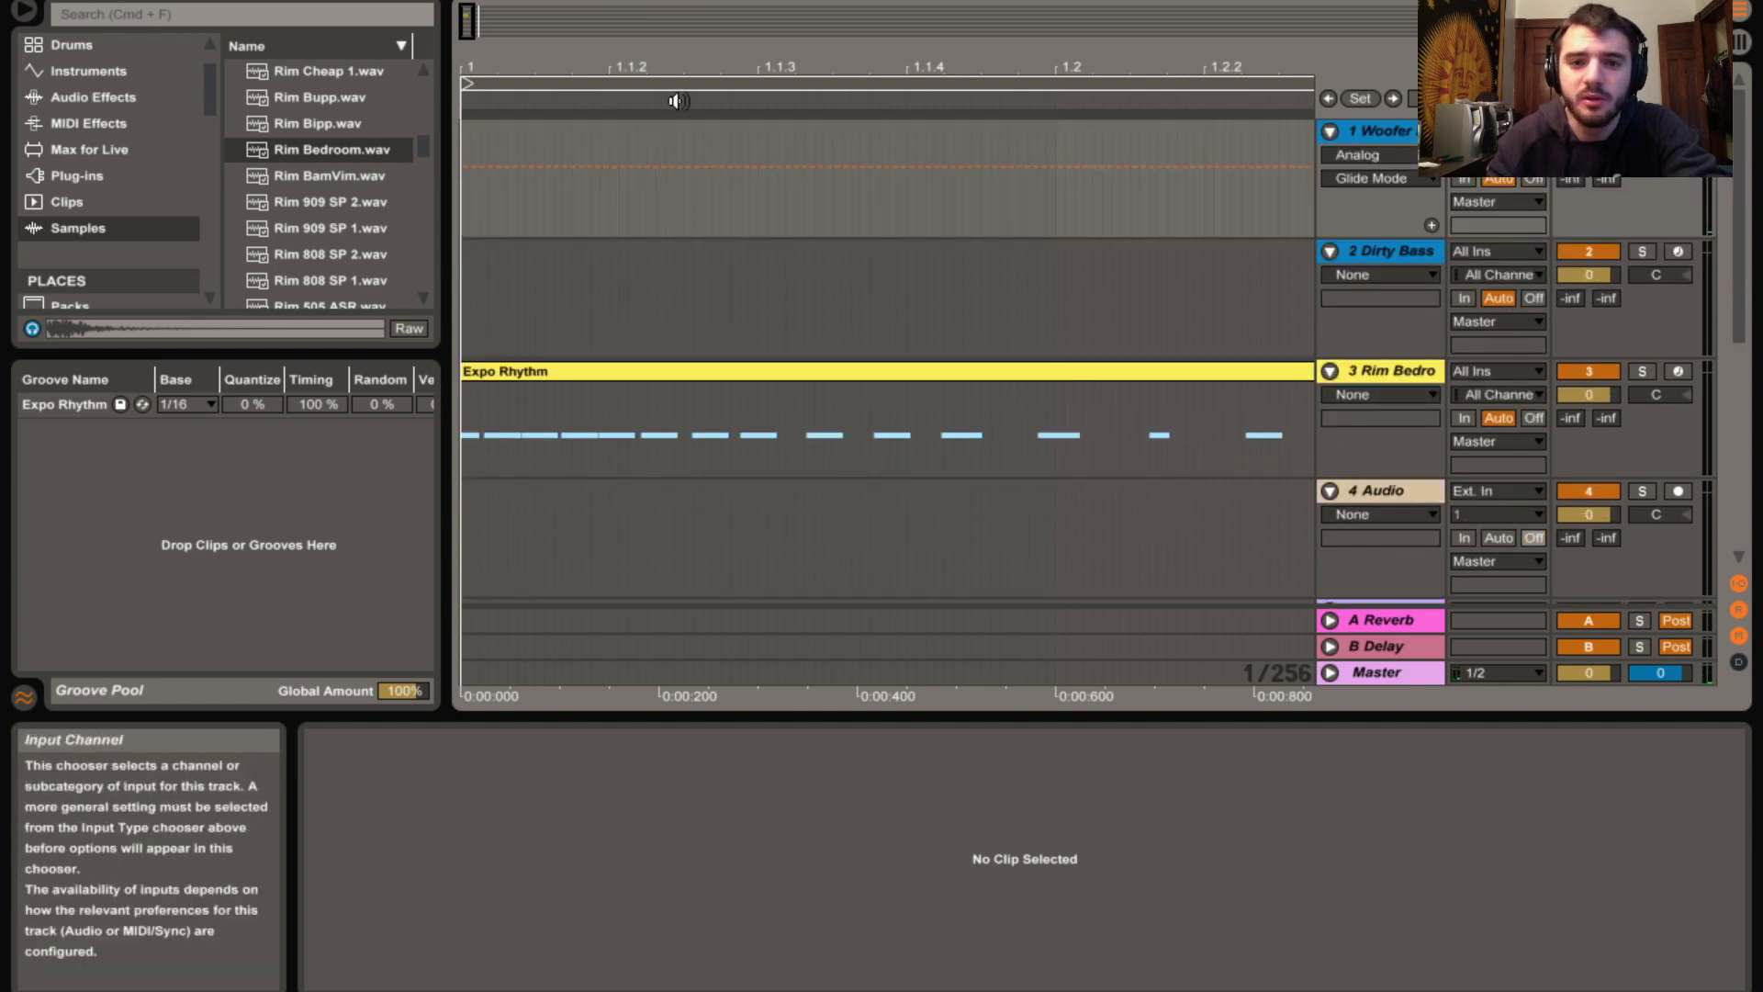
Record a sustained bass note on the Woofer Loving Bass track from the start of the arrangement
{"action": "key", "text": "Home"}
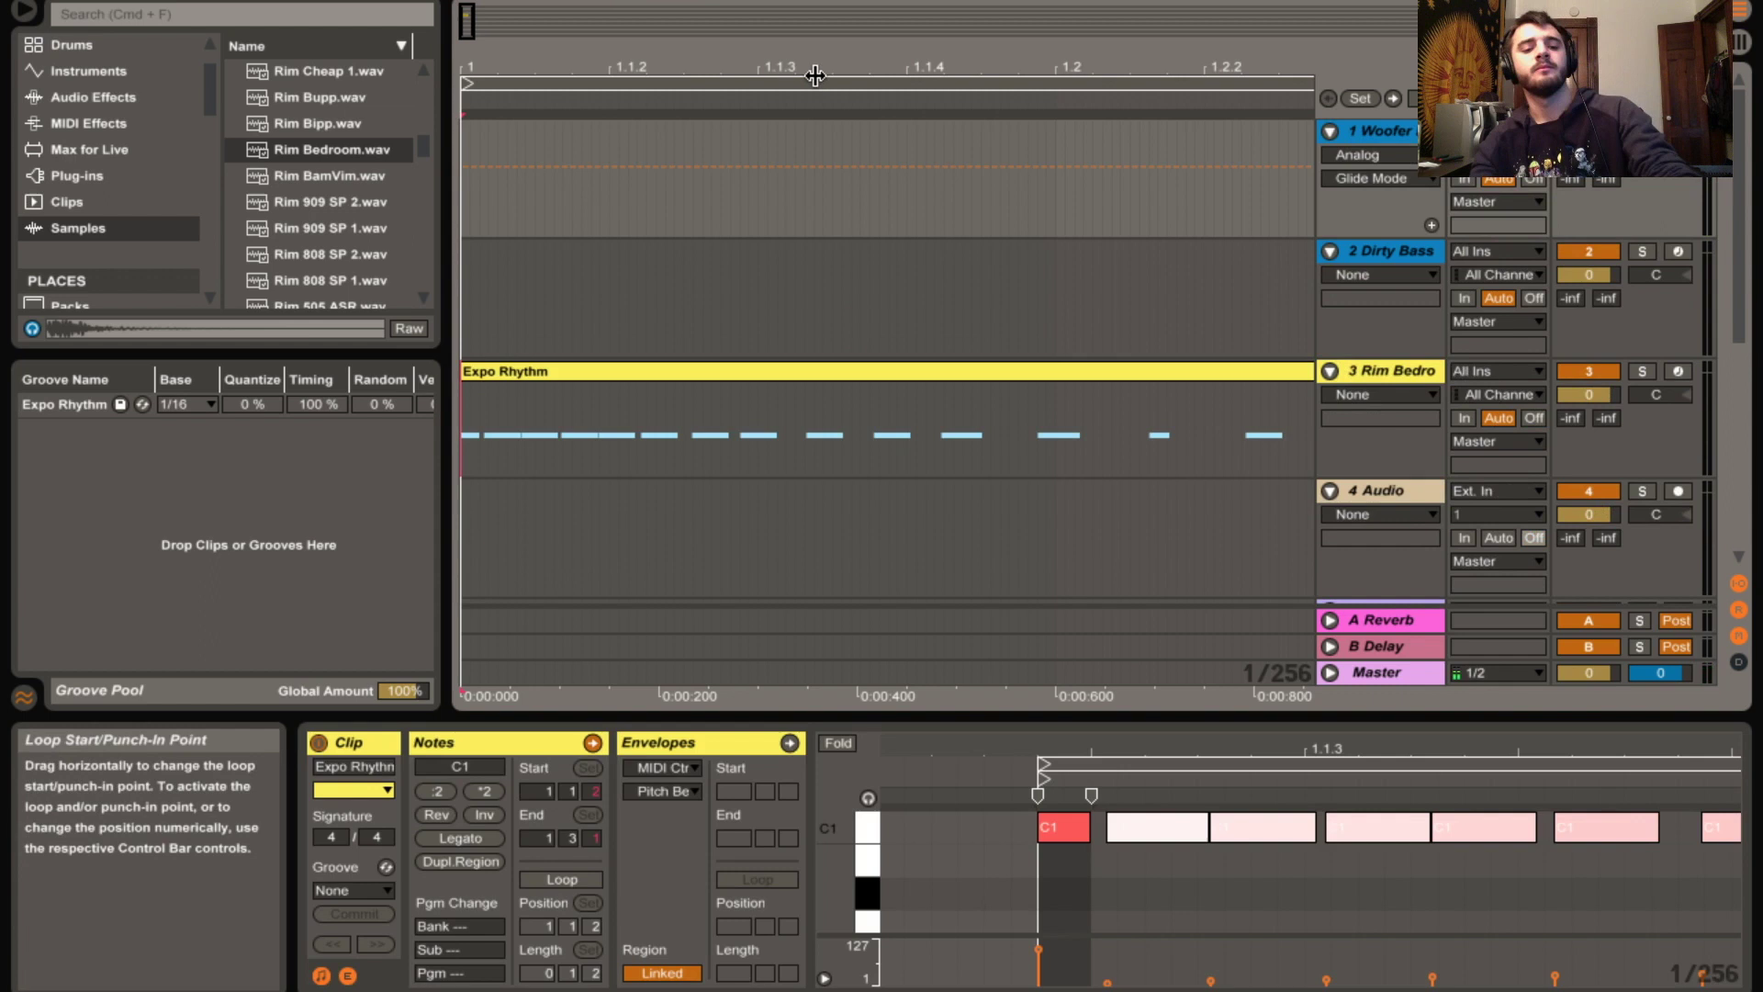
{"action": "key", "text": "F9"}
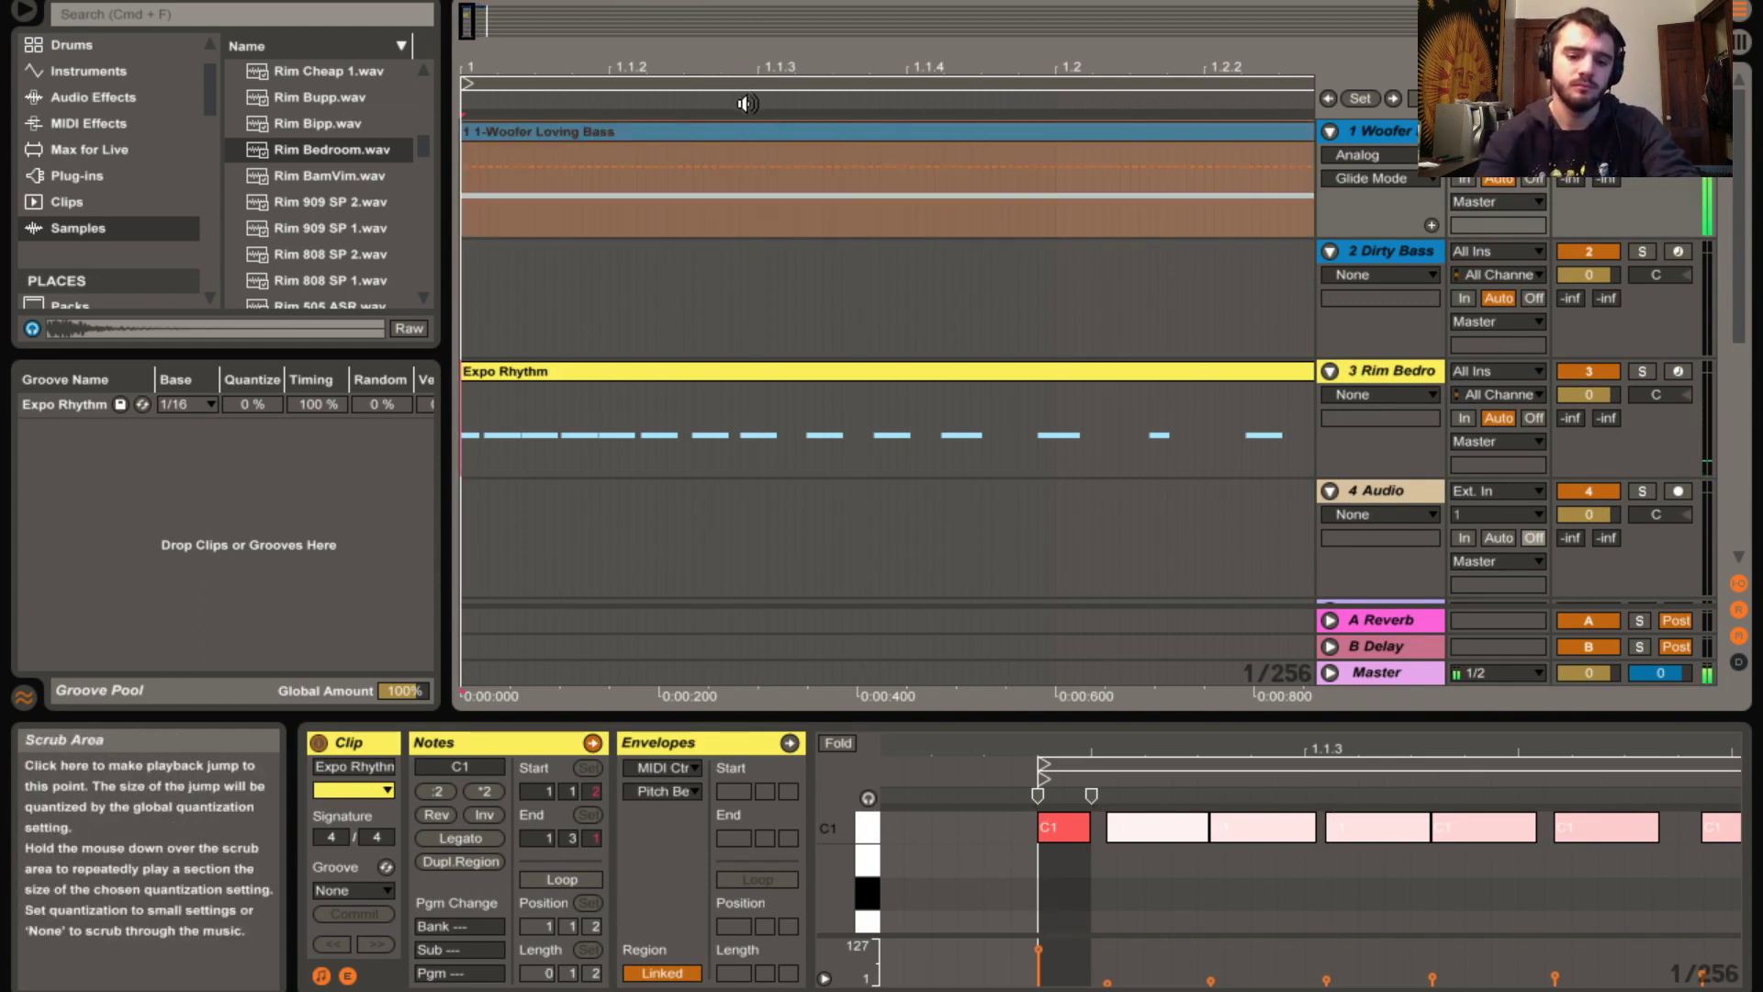
{"action": "key", "text": "space"}
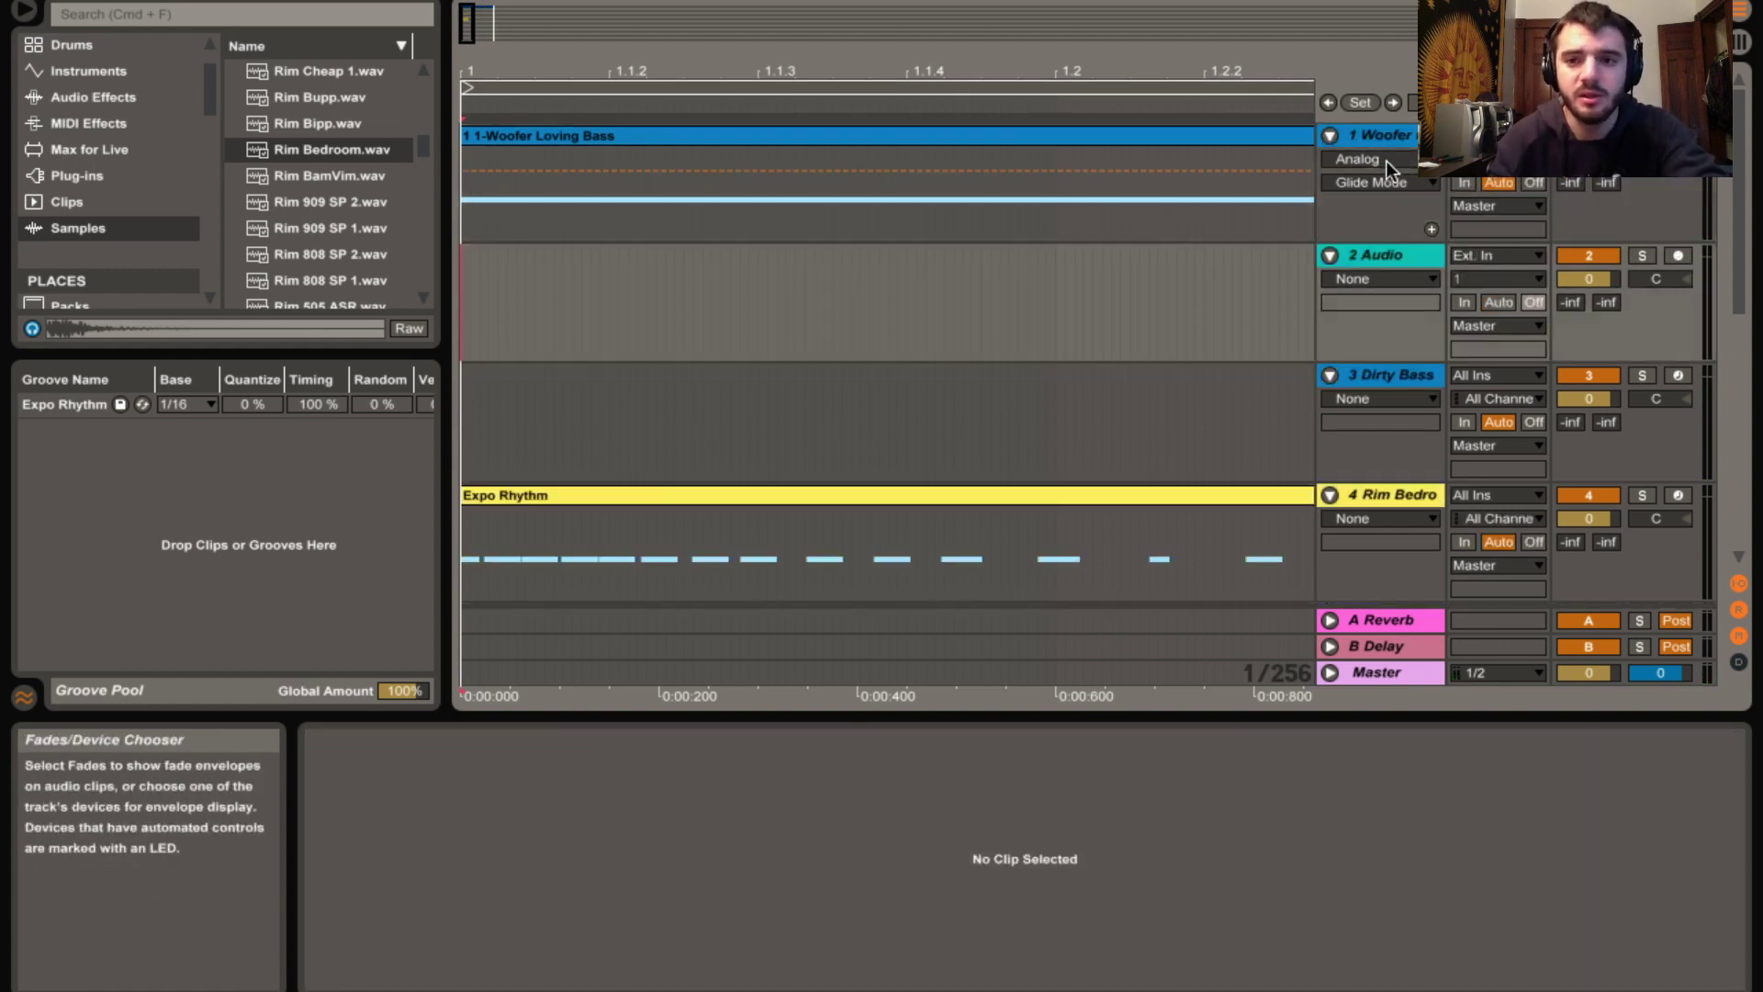
Add an audio track below the bass track, set its input to Resampling, and record the bass note onto it as audio
{"action": "key", "text": "super+t"}
{"action": "left_click", "coordinate": [1513, 253]}
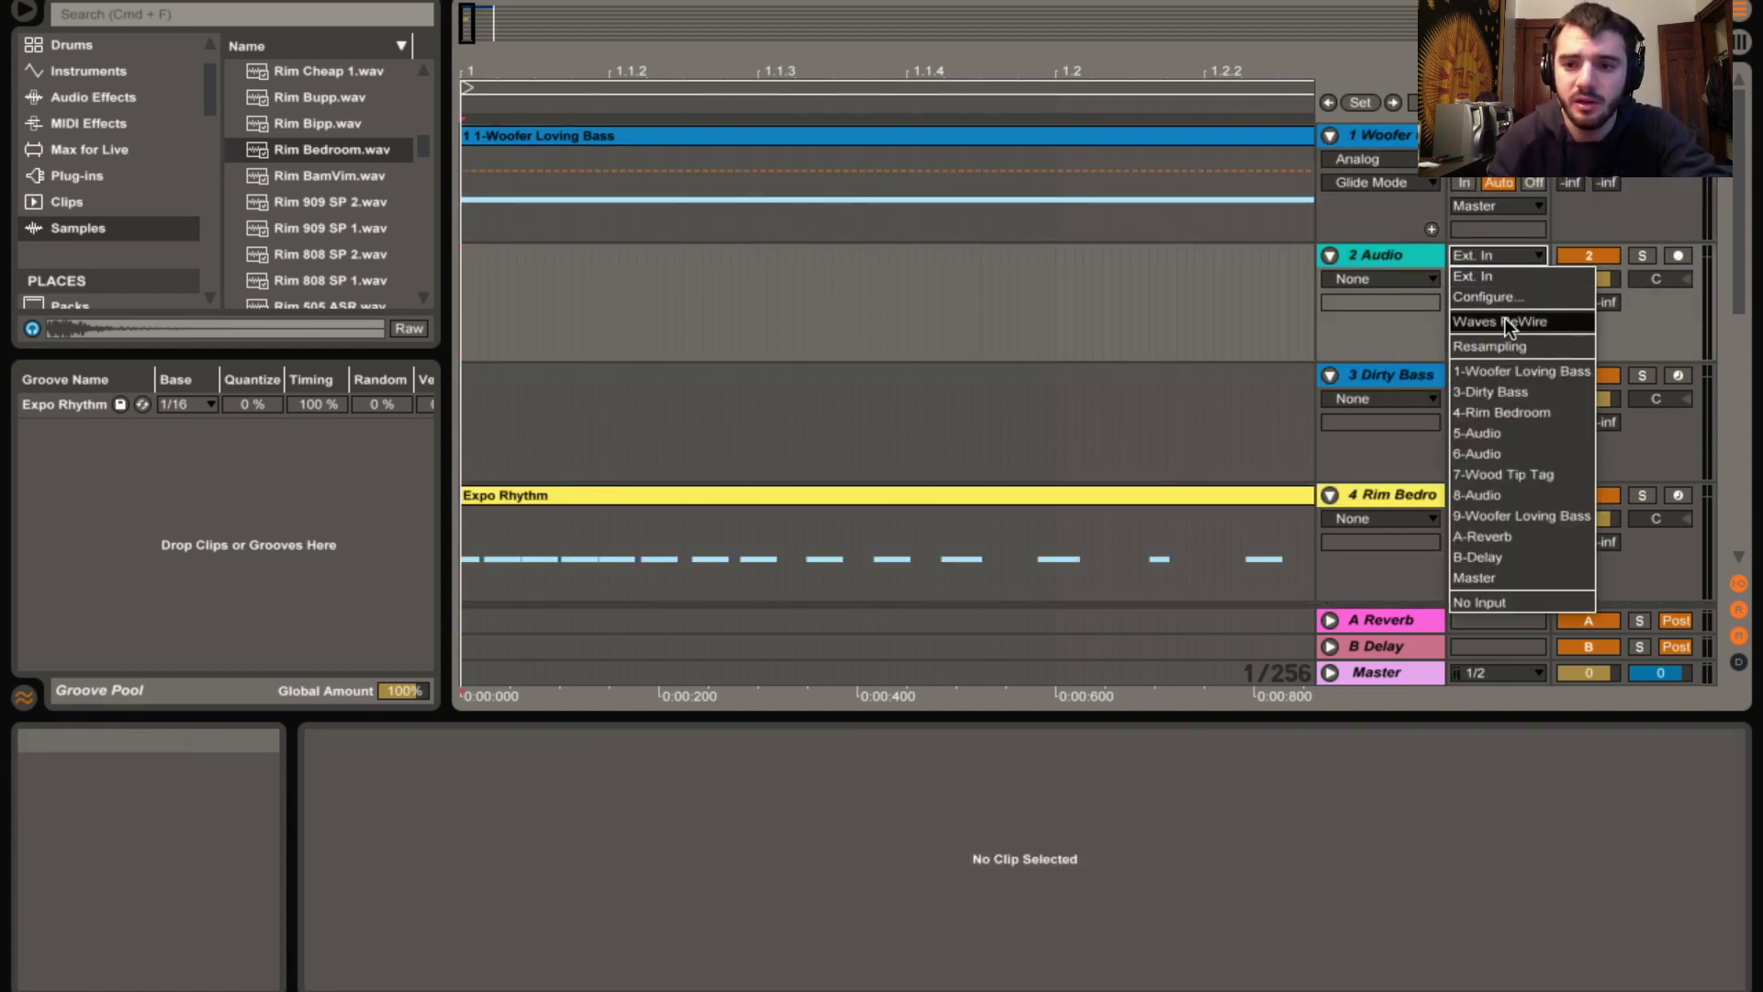
{"action": "left_click", "coordinate": [1500, 343]}
{"action": "left_click", "coordinate": [1678, 255]}
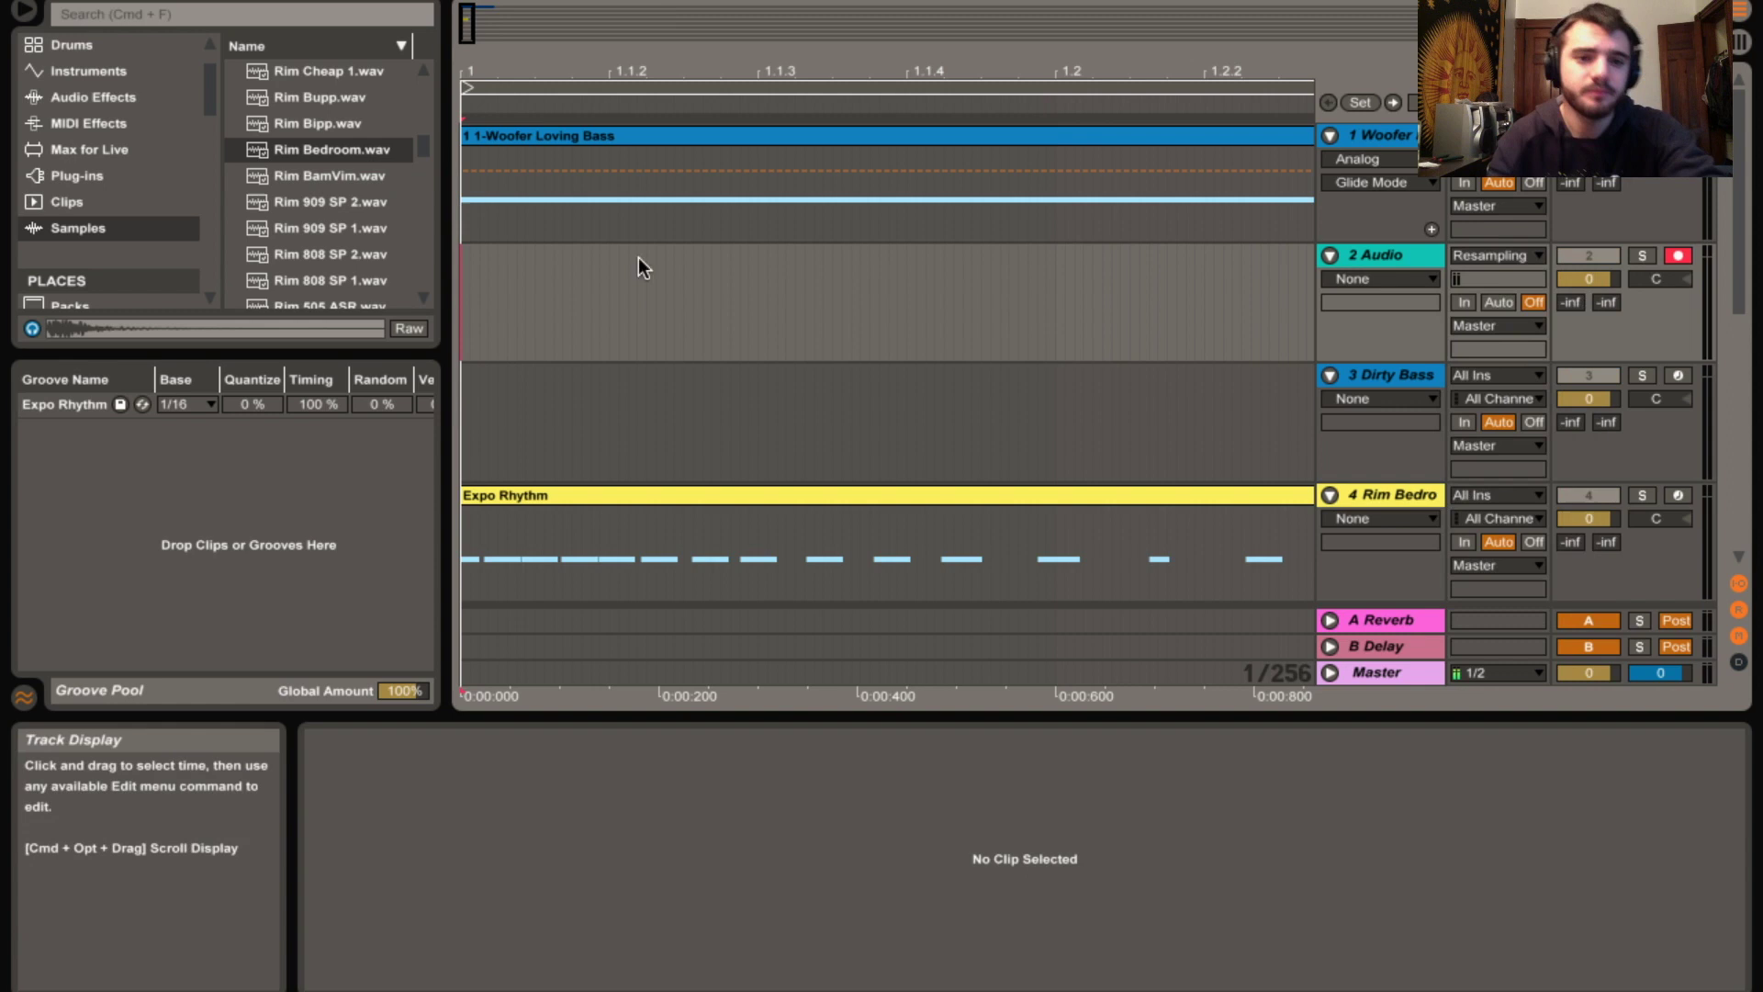
{"action": "key", "text": "space"}
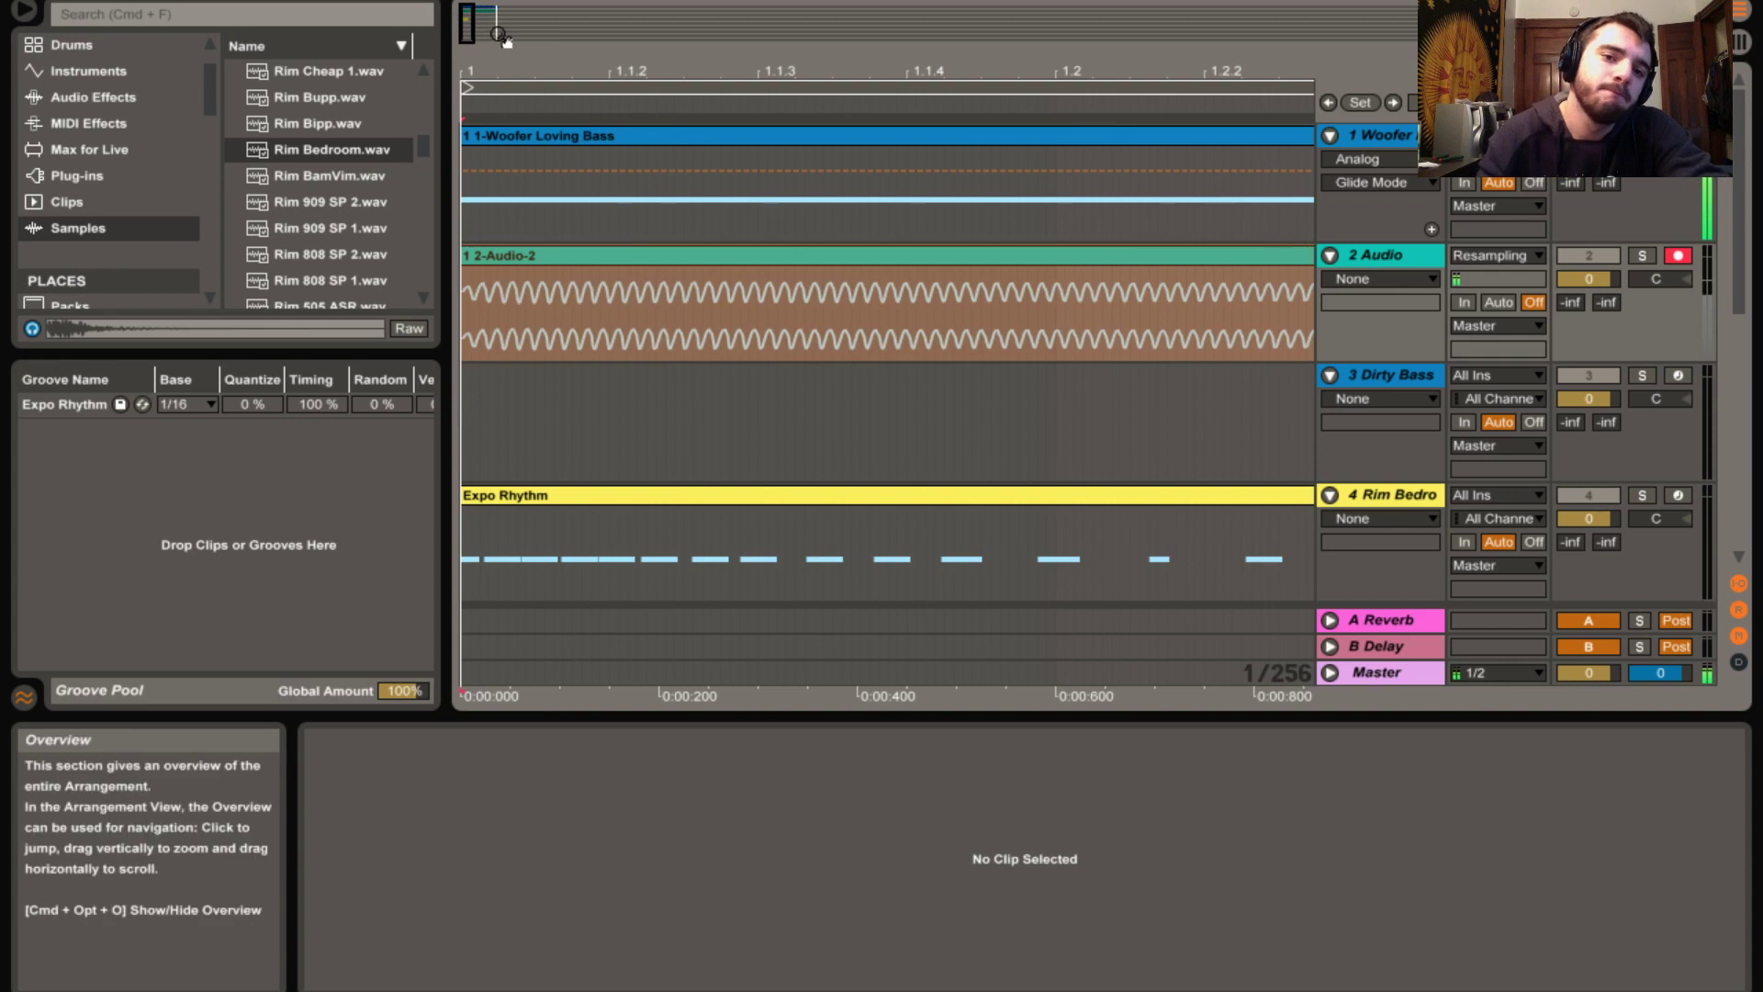
{"action": "left_click", "coordinate": [685, 2]}
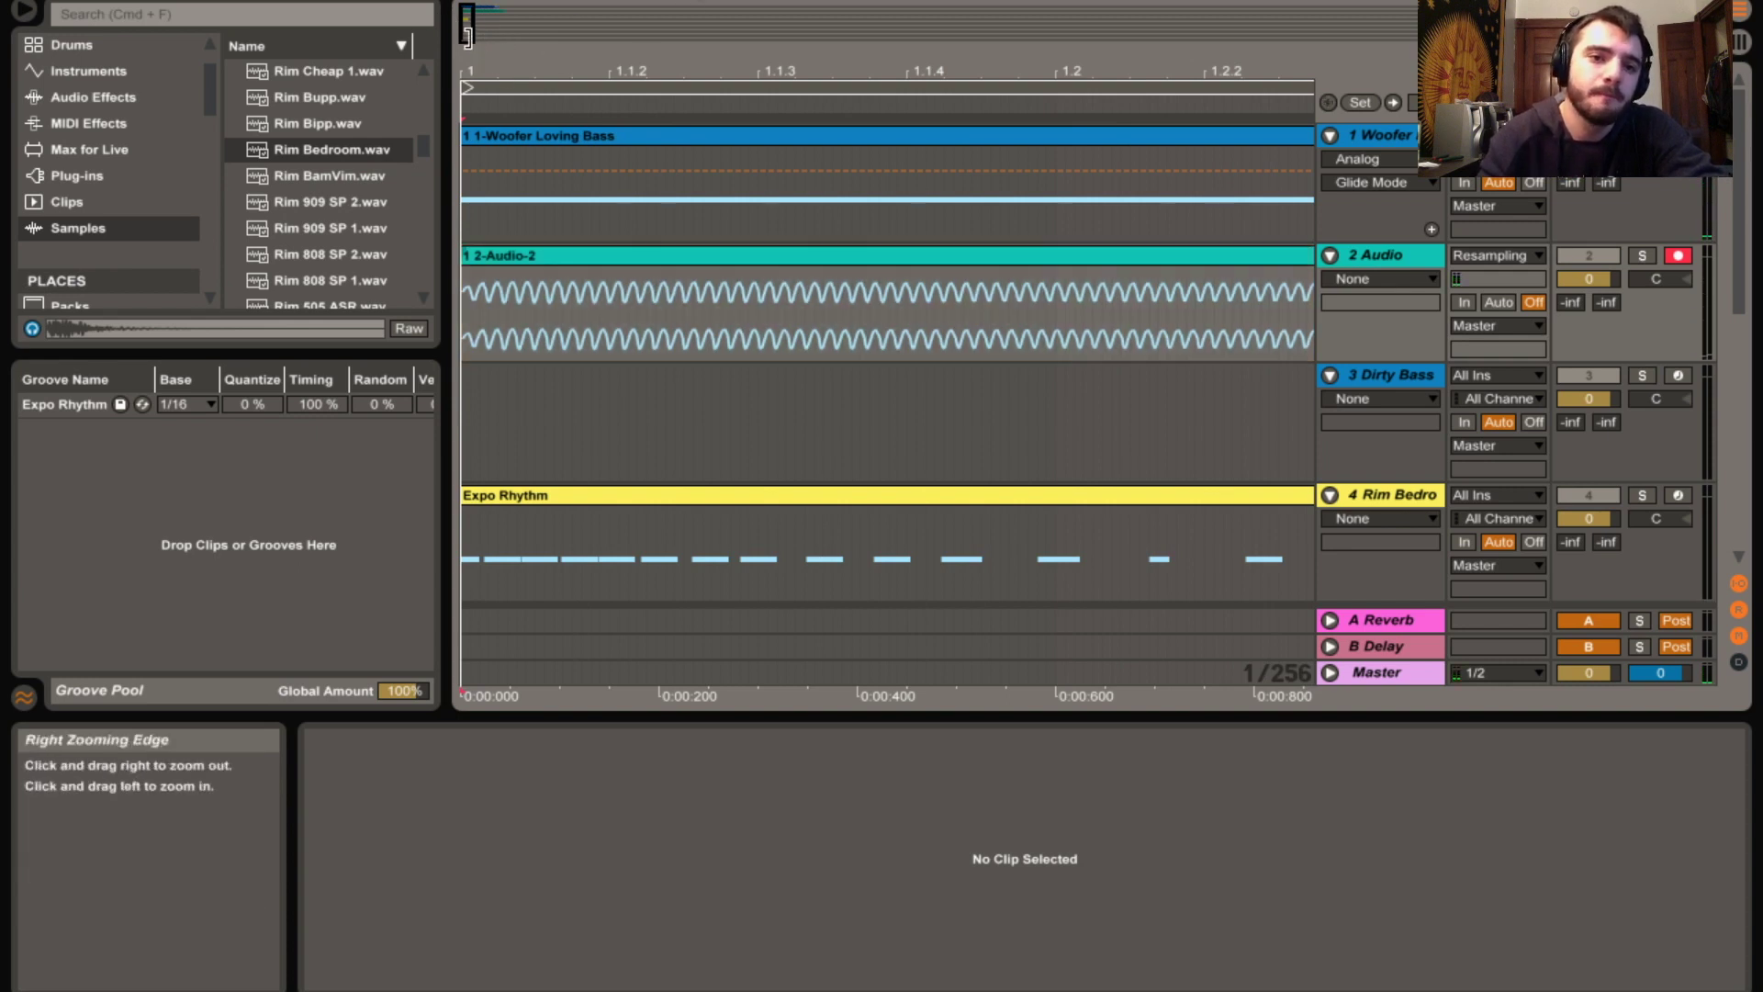
Delete the original bass MIDI clip from the Woofer Loving Bass track and disarm the audio track
{"action": "left_click", "coordinate": [1182, 136]}
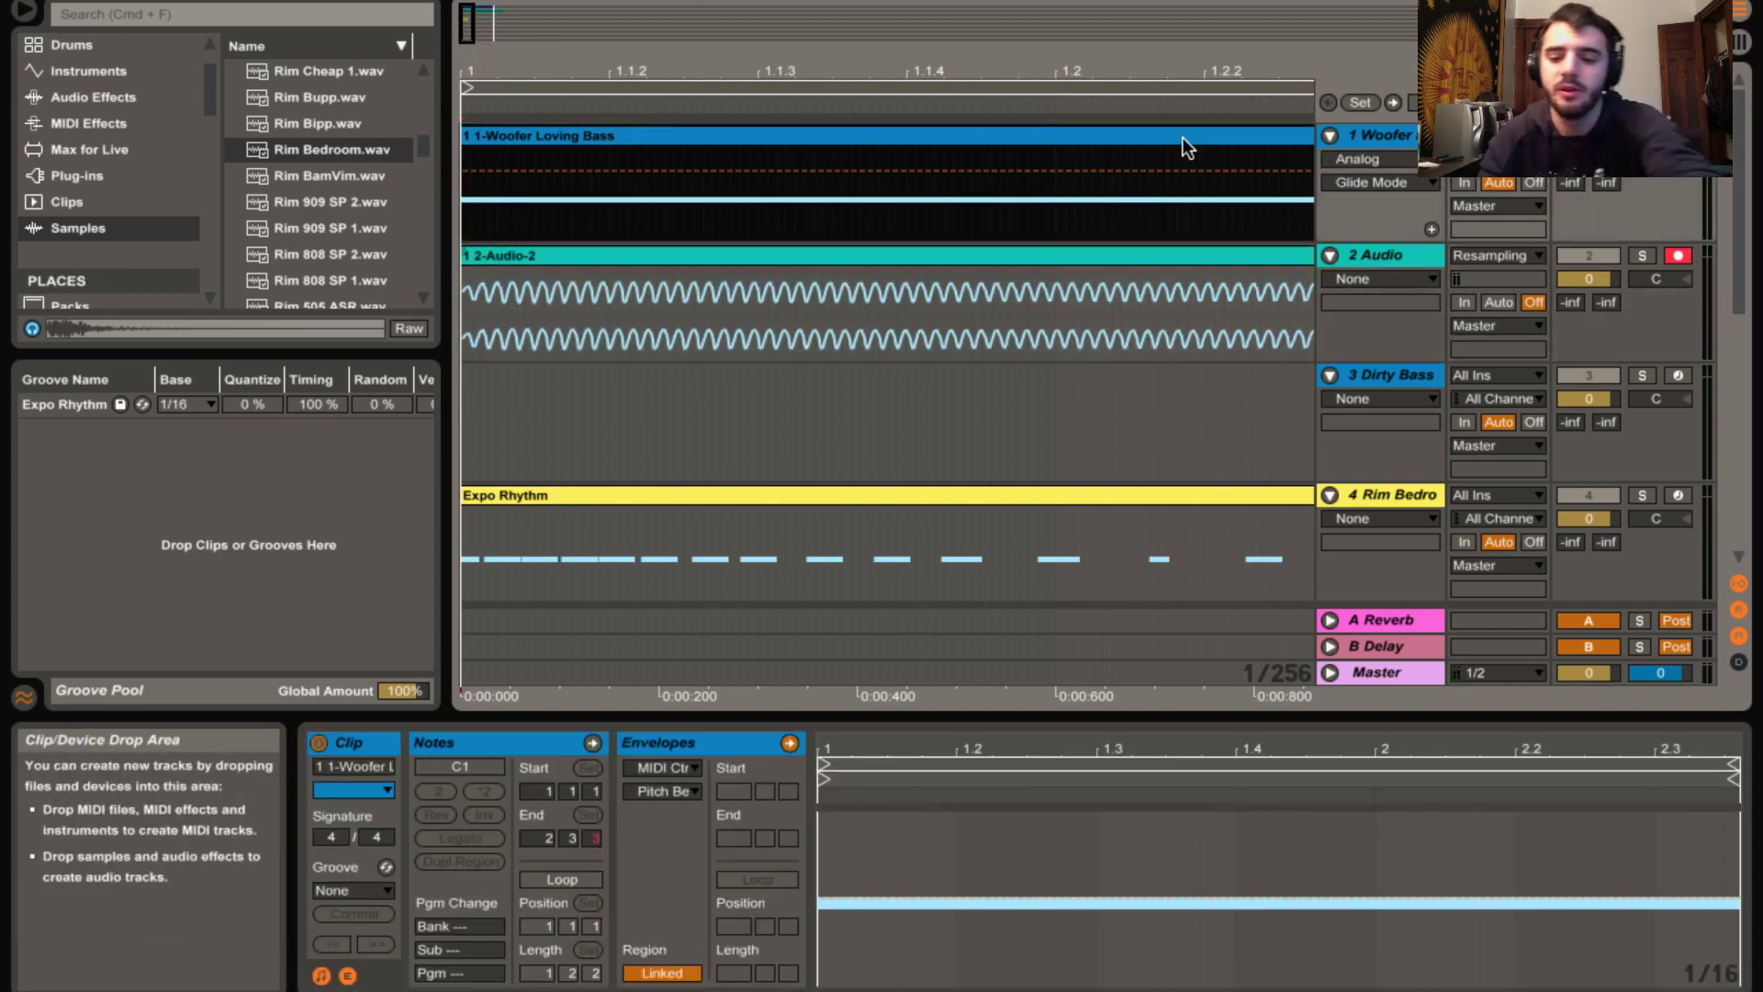
{"action": "key", "text": "Delete"}
{"action": "left_click", "coordinate": [1642, 135]}
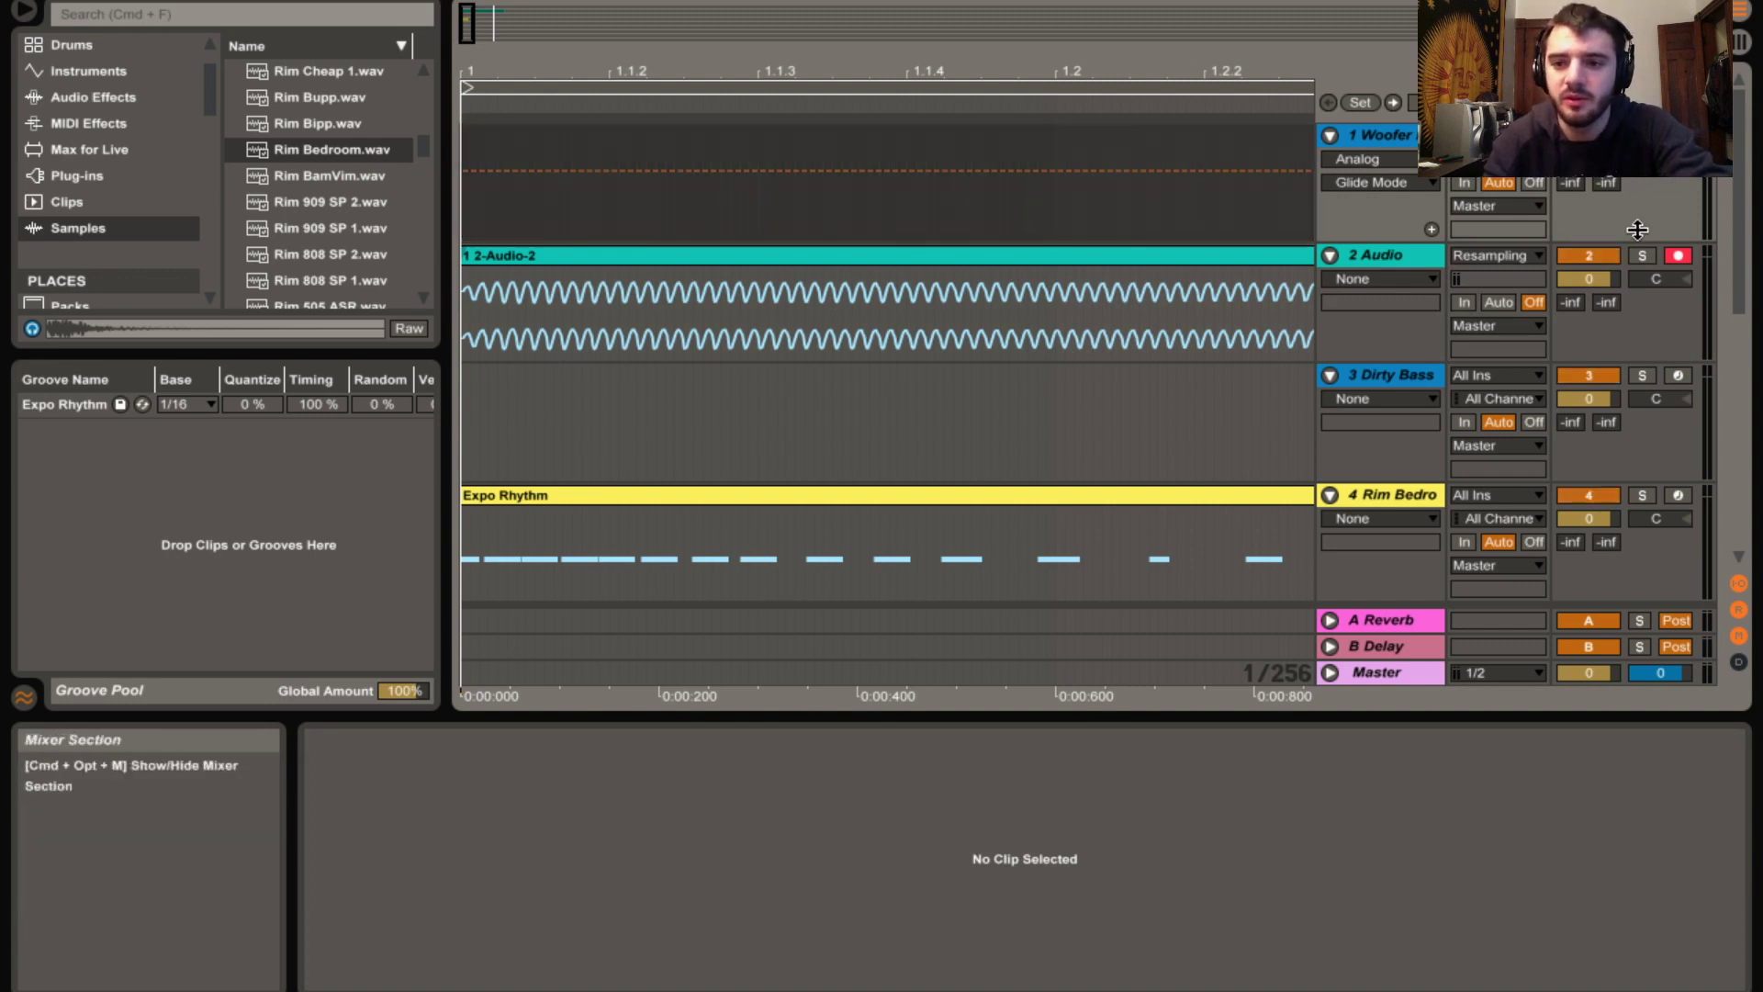
{"action": "left_click", "coordinate": [1678, 256]}
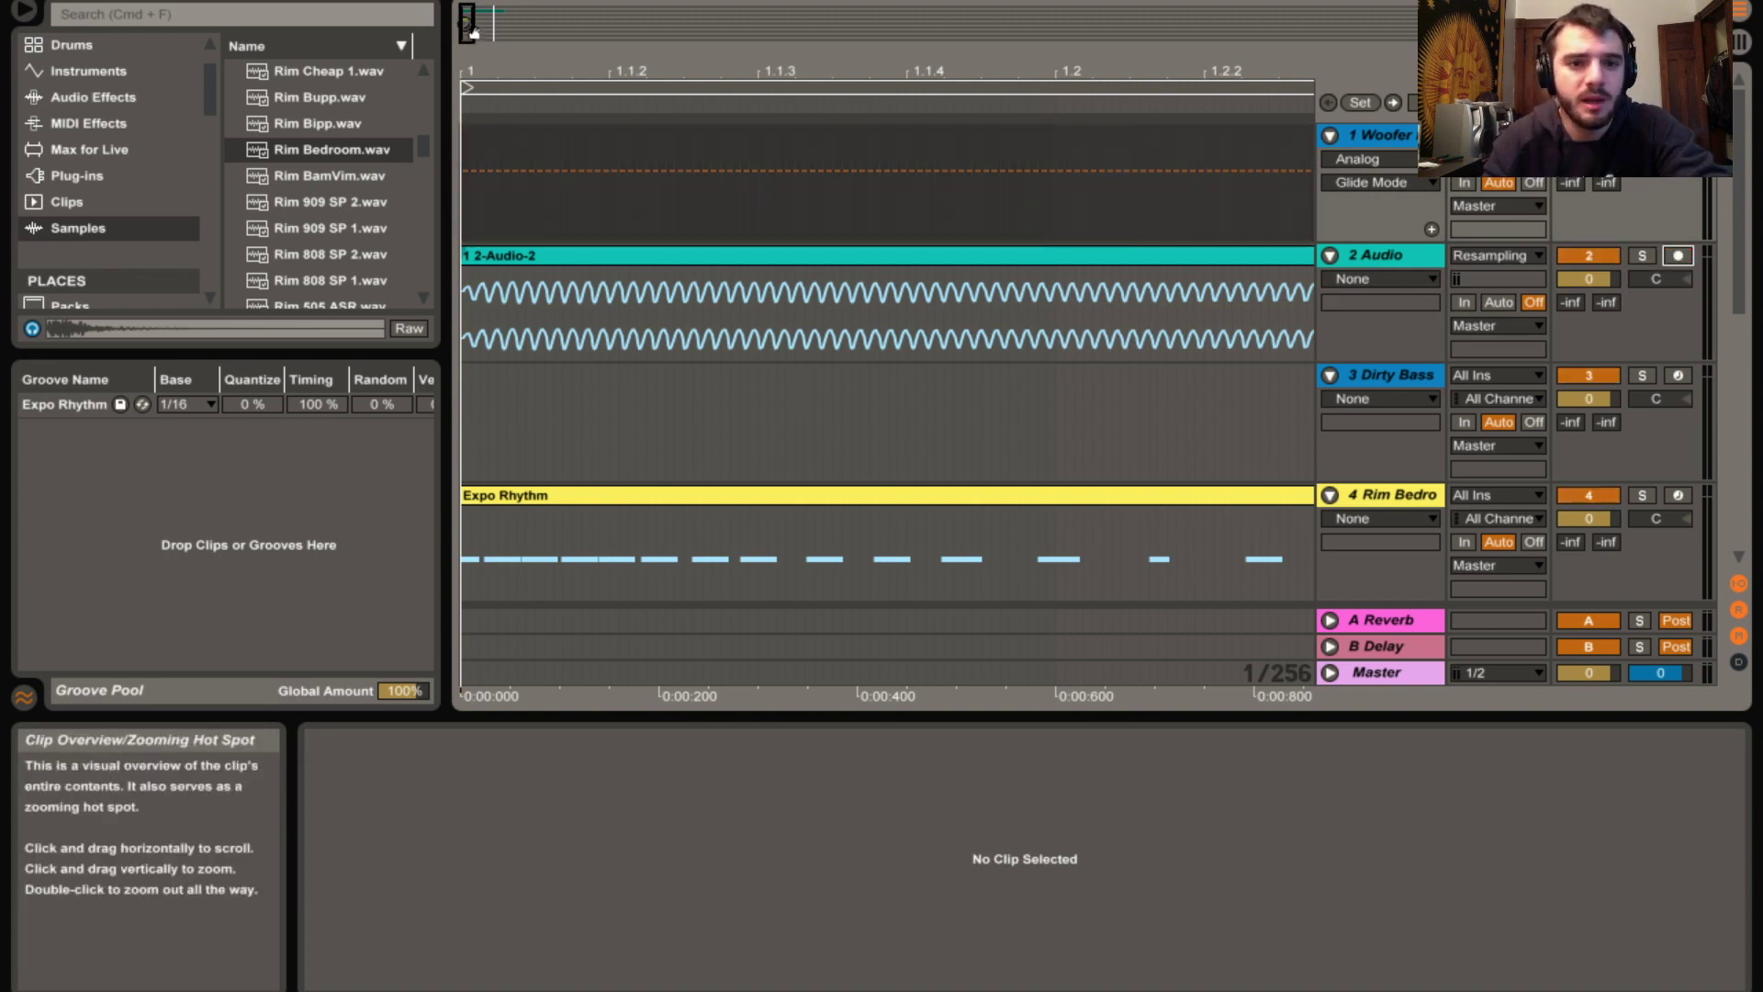
Move the Rim Bedroom track directly below the resampled audio track
{"action": "left_click_drag", "start_coordinate": [469, 33], "coordinate": [470, 92]}
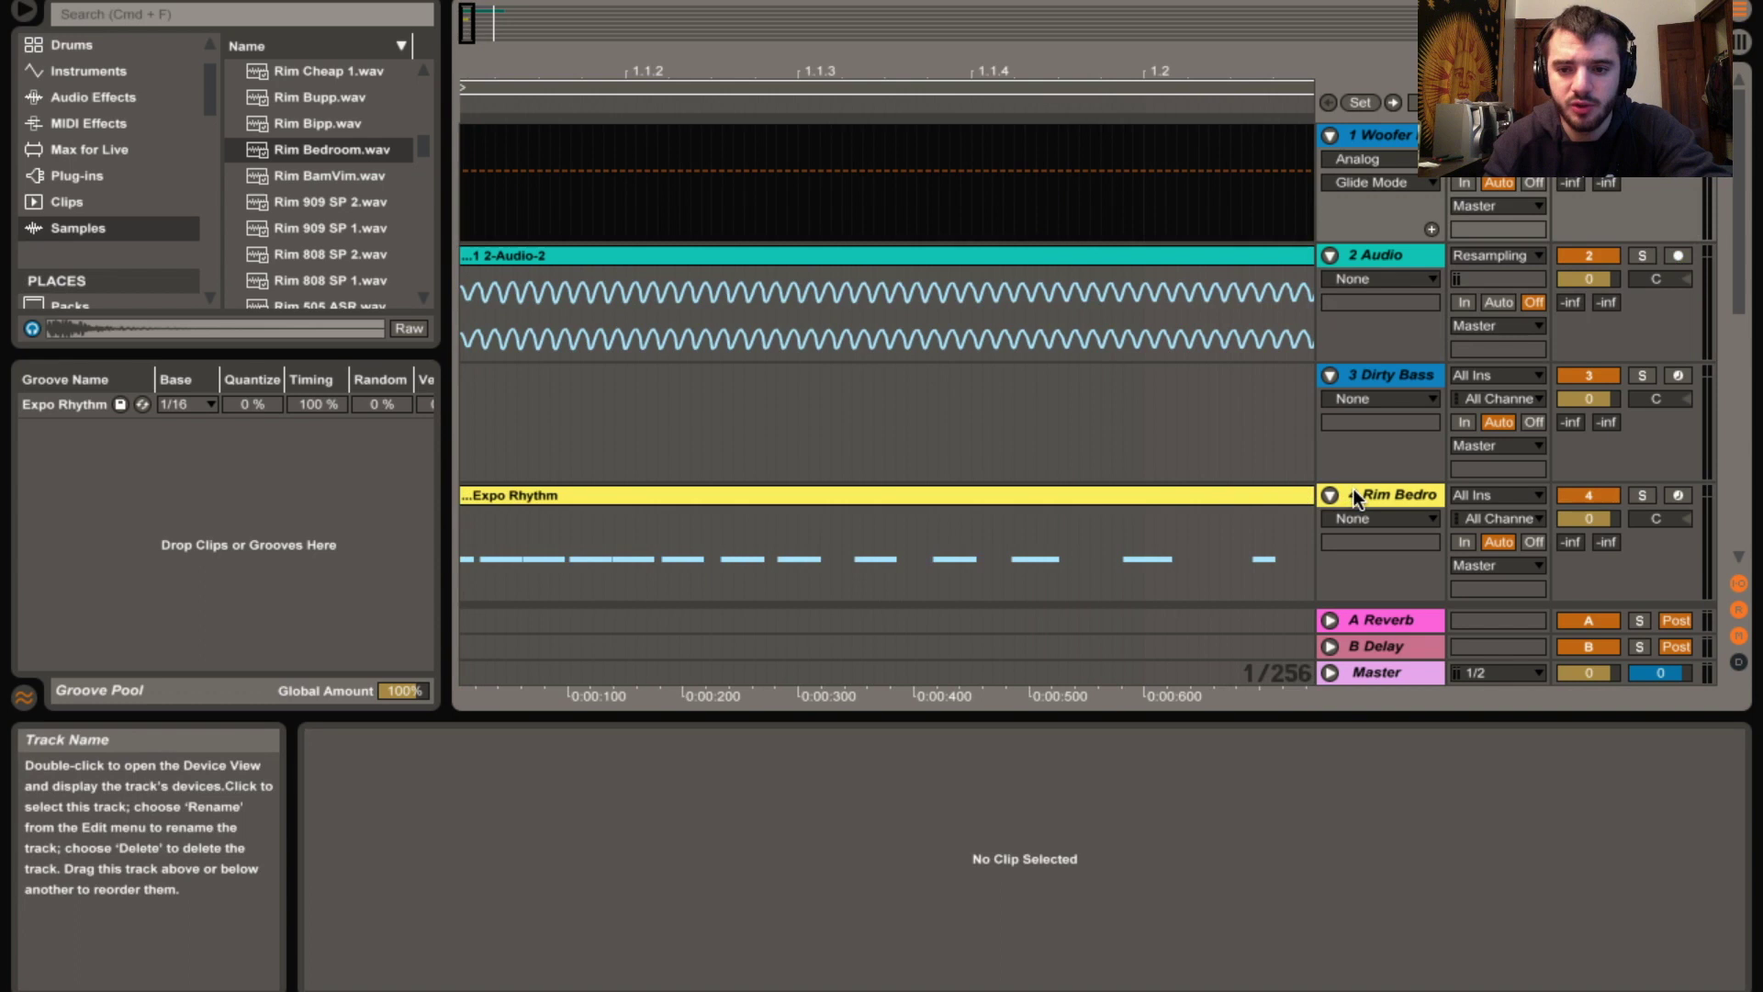
{"action": "left_click_drag", "start_coordinate": [1353, 489], "coordinate": [1286, 384]}
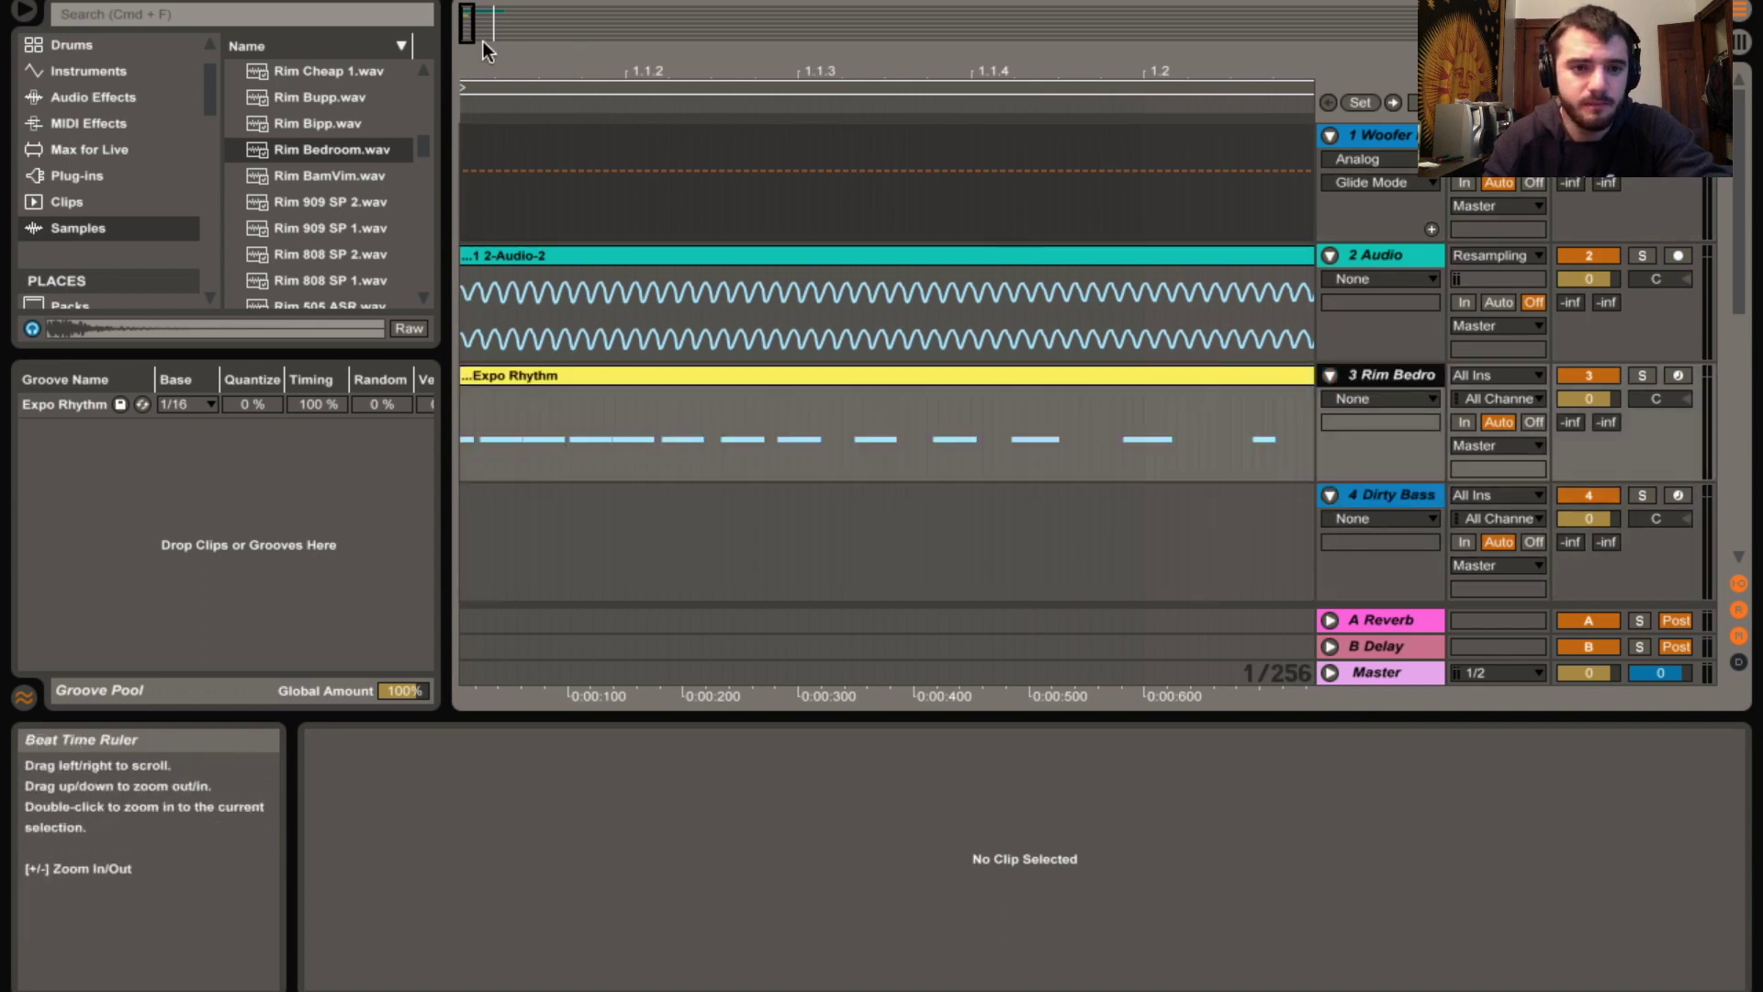
Set the arrangement's adaptive grid to Narrowest
{"action": "left_click_drag", "start_coordinate": [472, 33], "coordinate": [465, 215]}
{"action": "right_click", "coordinate": [725, 603]}
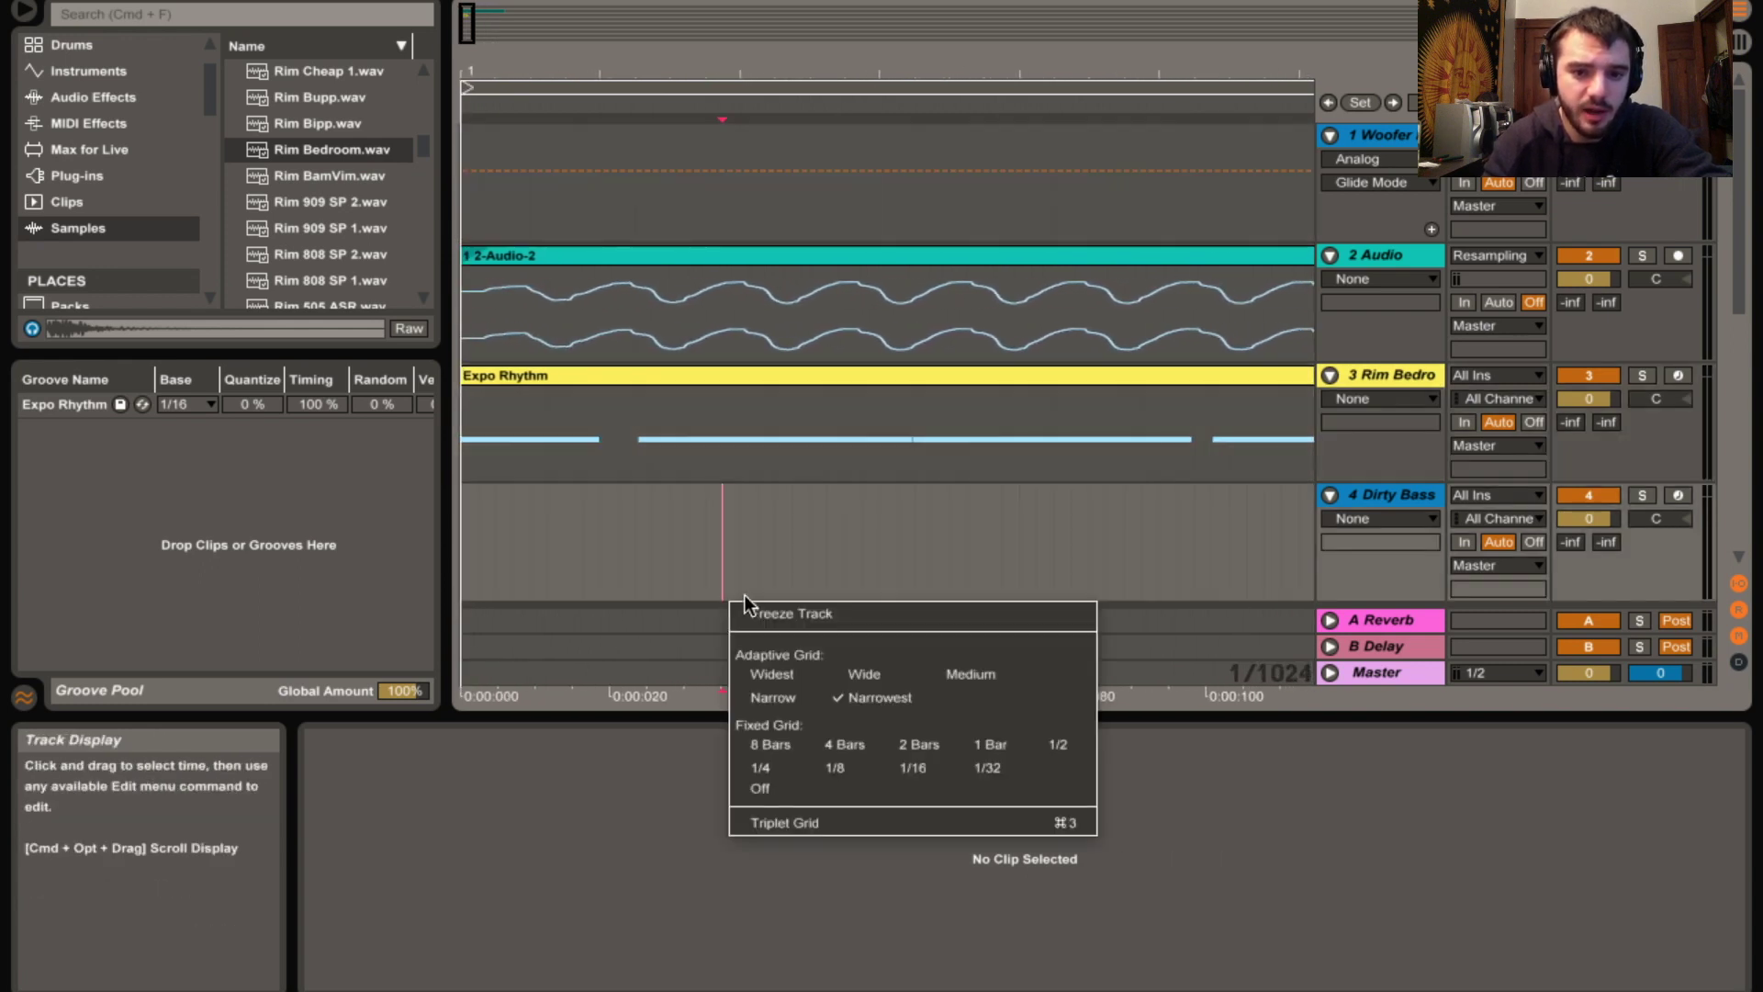
{"action": "left_click", "coordinate": [879, 699]}
{"action": "left_click", "coordinate": [600, 465]}
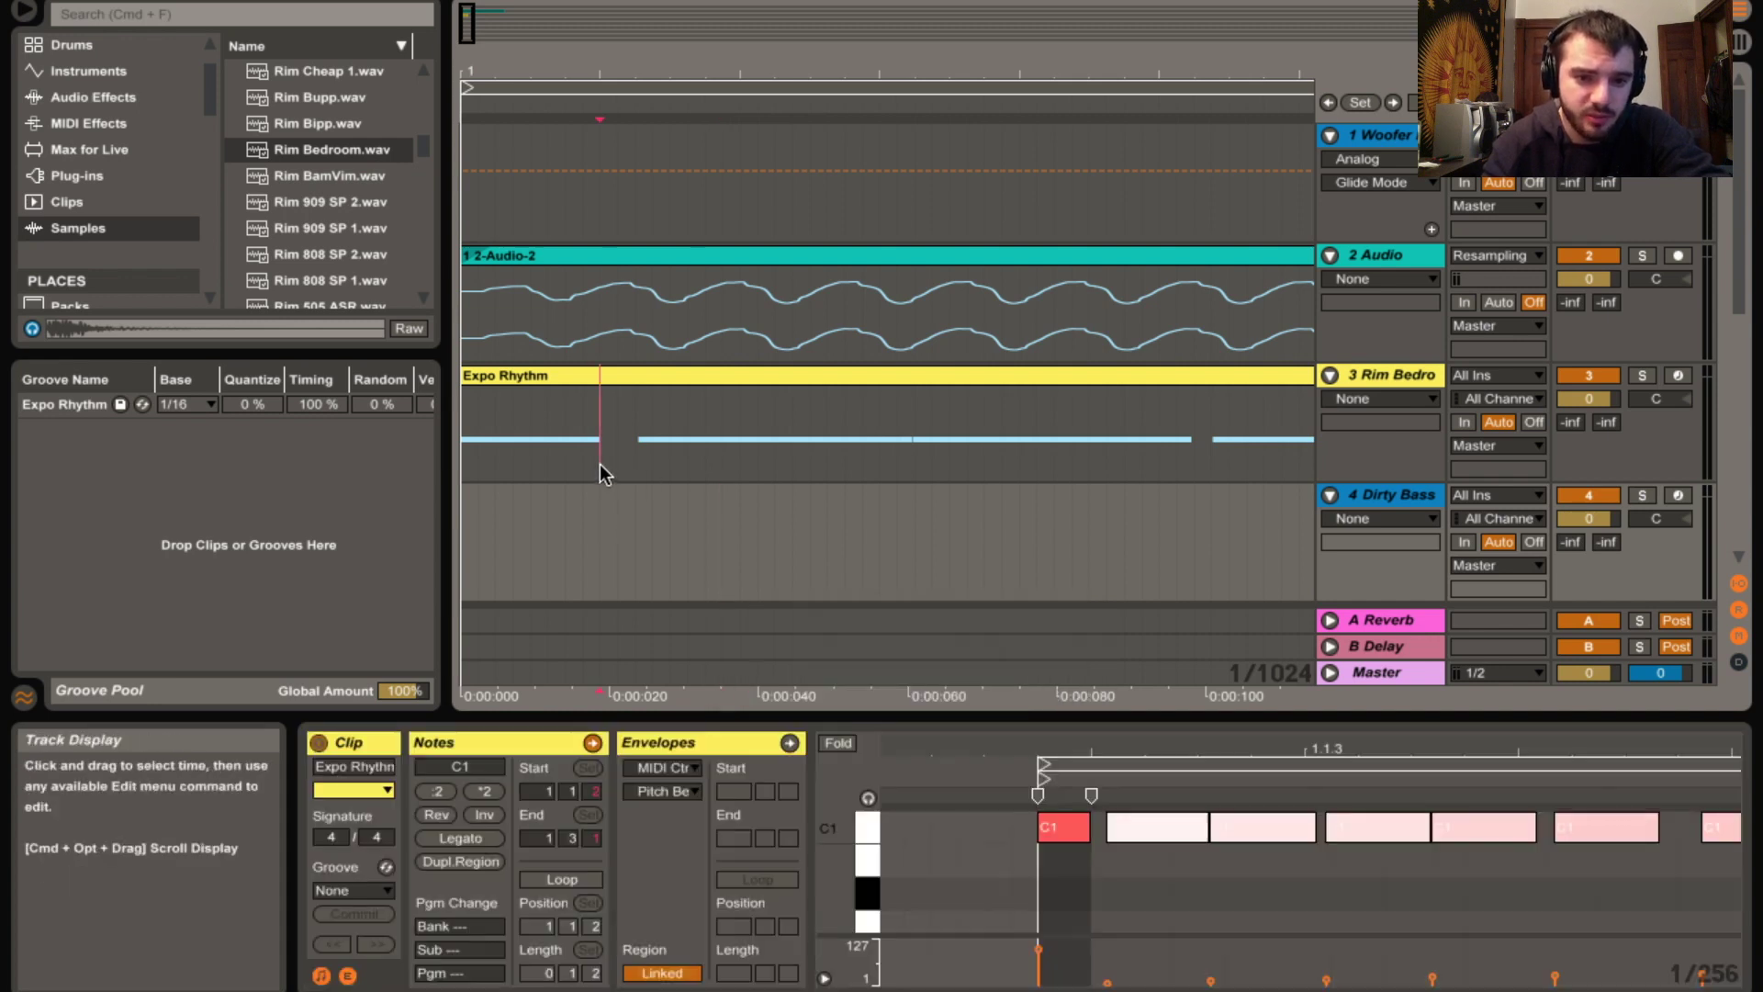
{"action": "mouse_move", "coordinate": [599, 464]}
{"action": "left_mouse_down"}
{"action": "mouse_move", "coordinate": [630, 461]}
{"action": "mouse_move", "coordinate": [602, 444]}
{"action": "mouse_move", "coordinate": [640, 366]}
{"action": "mouse_move", "coordinate": [637, 306]}
{"action": "mouse_move", "coordinate": [632, 417]}
{"action": "left_mouse_up"}
{"action": "left_click", "coordinate": [615, 495]}
{"action": "left_click", "coordinate": [639, 439]}
Extract and save the Expo Rhythm clip's groove under its default name, and hide the Groove Pool
{"action": "right_click", "coordinate": [634, 378]}
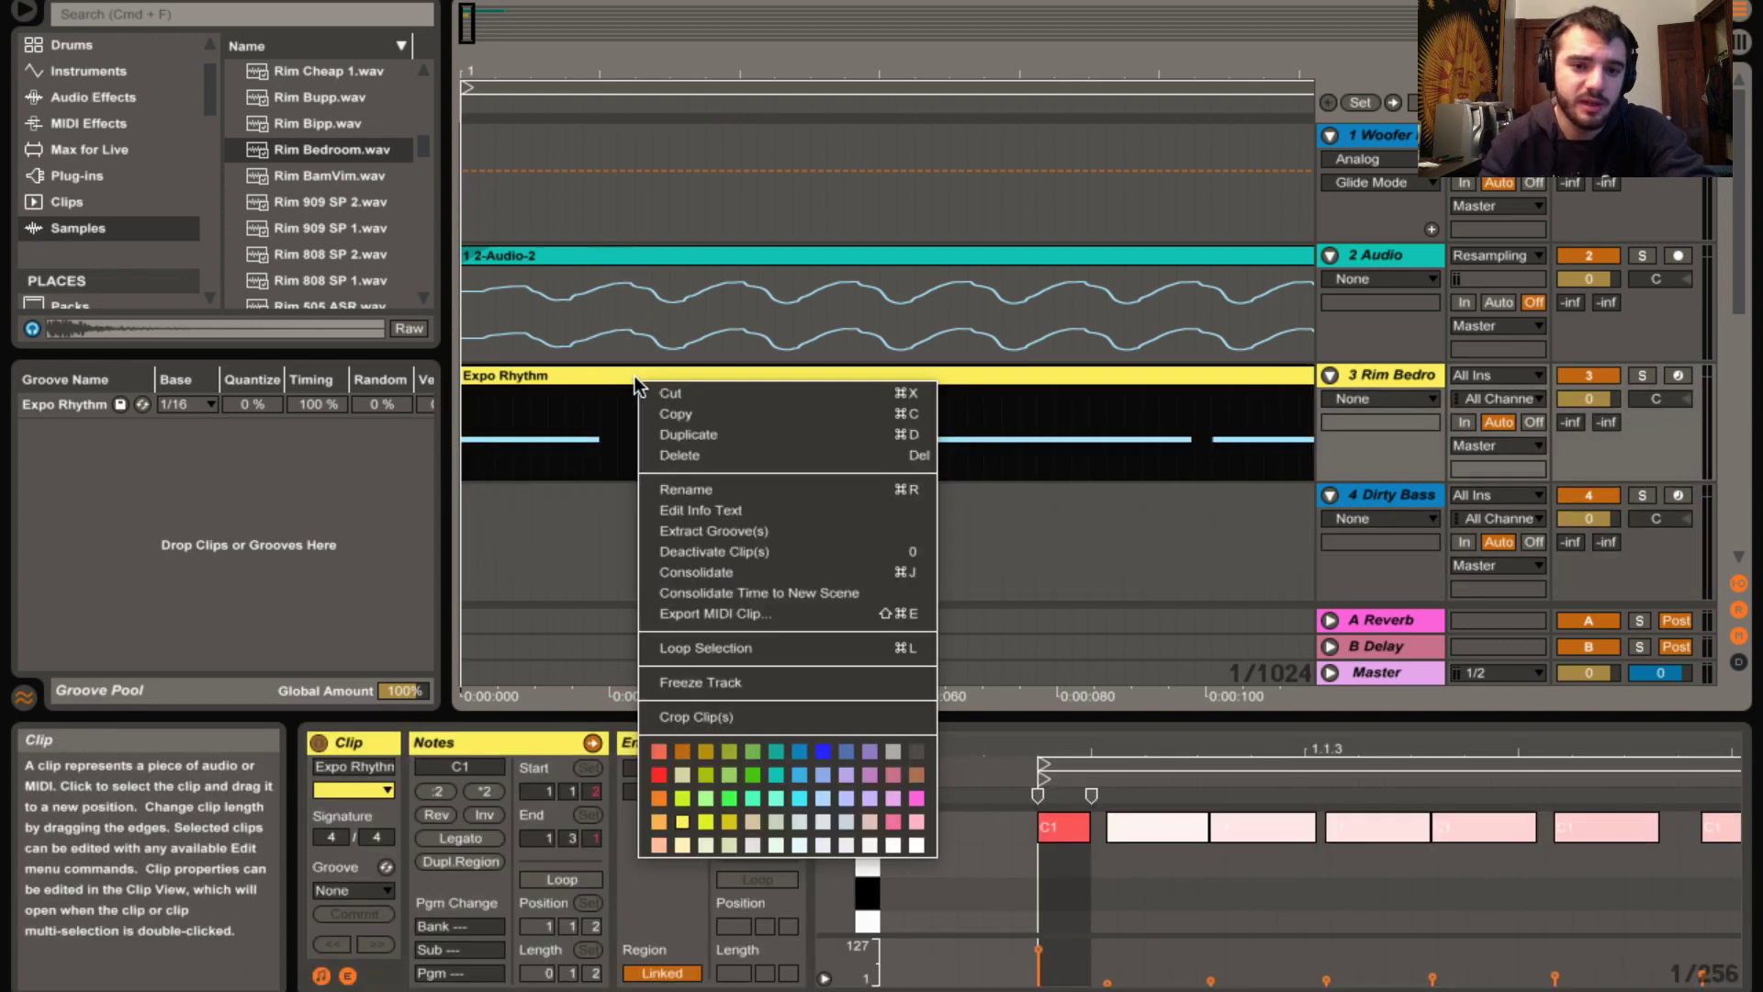
{"action": "left_click", "coordinate": [715, 531]}
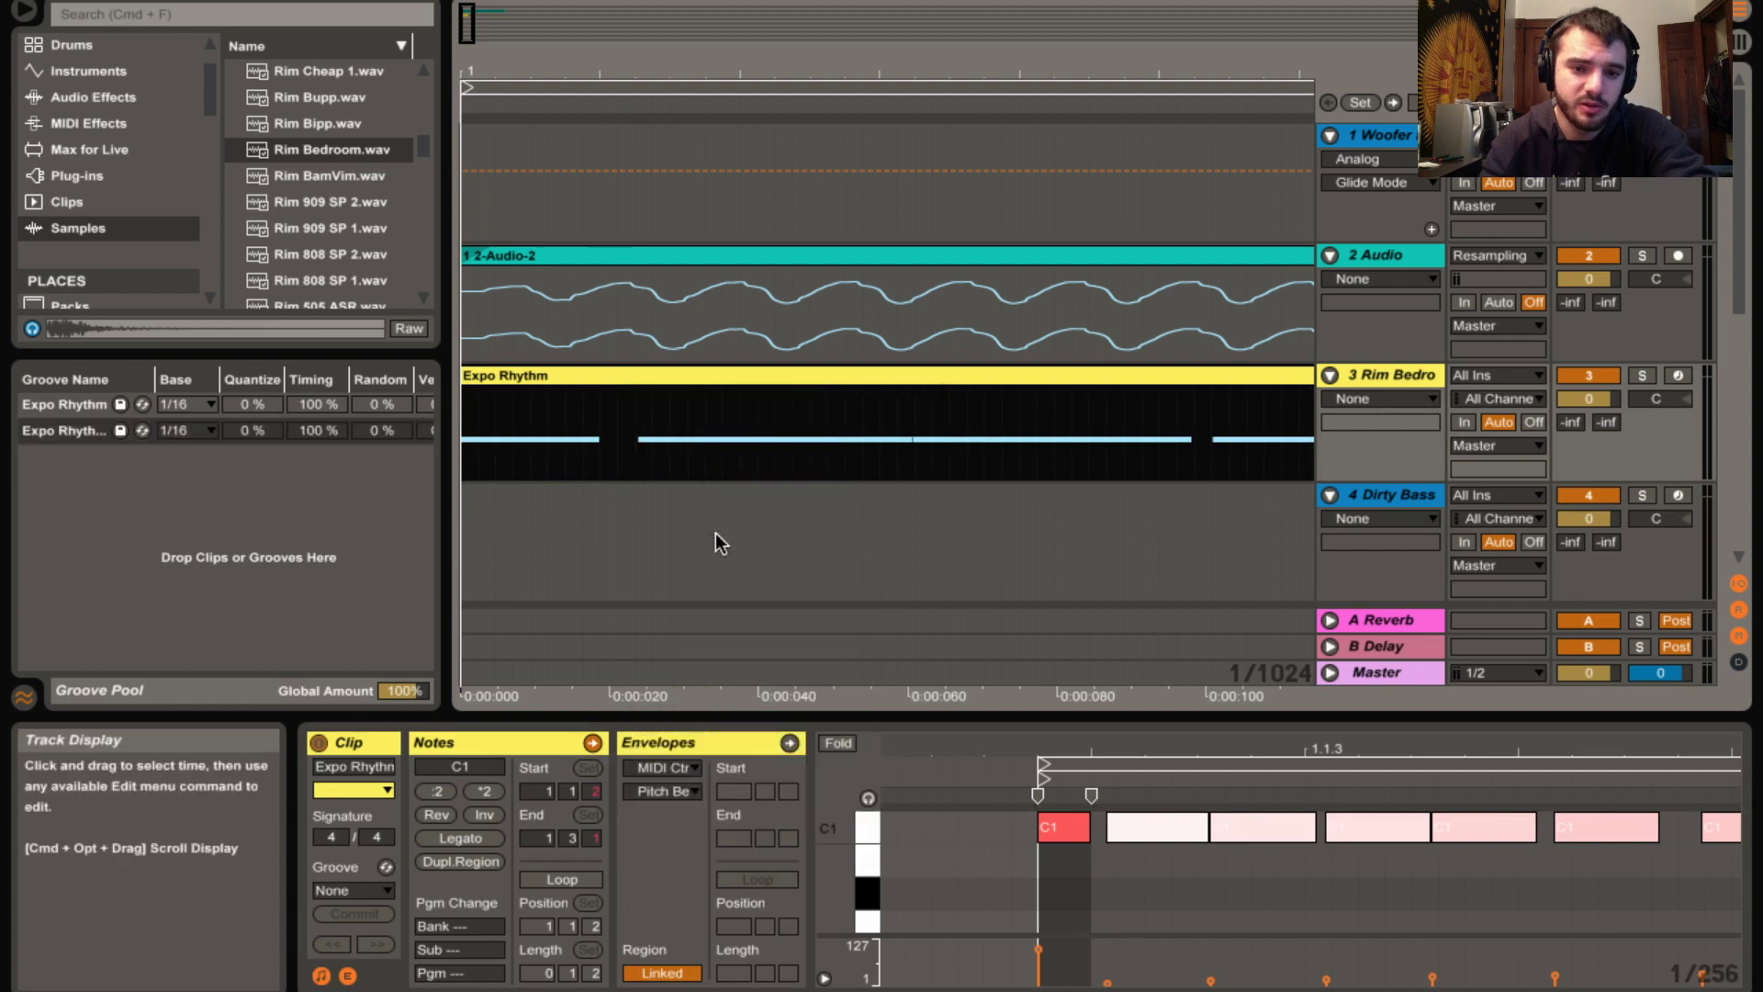
{"action": "left_click", "coordinate": [120, 430]}
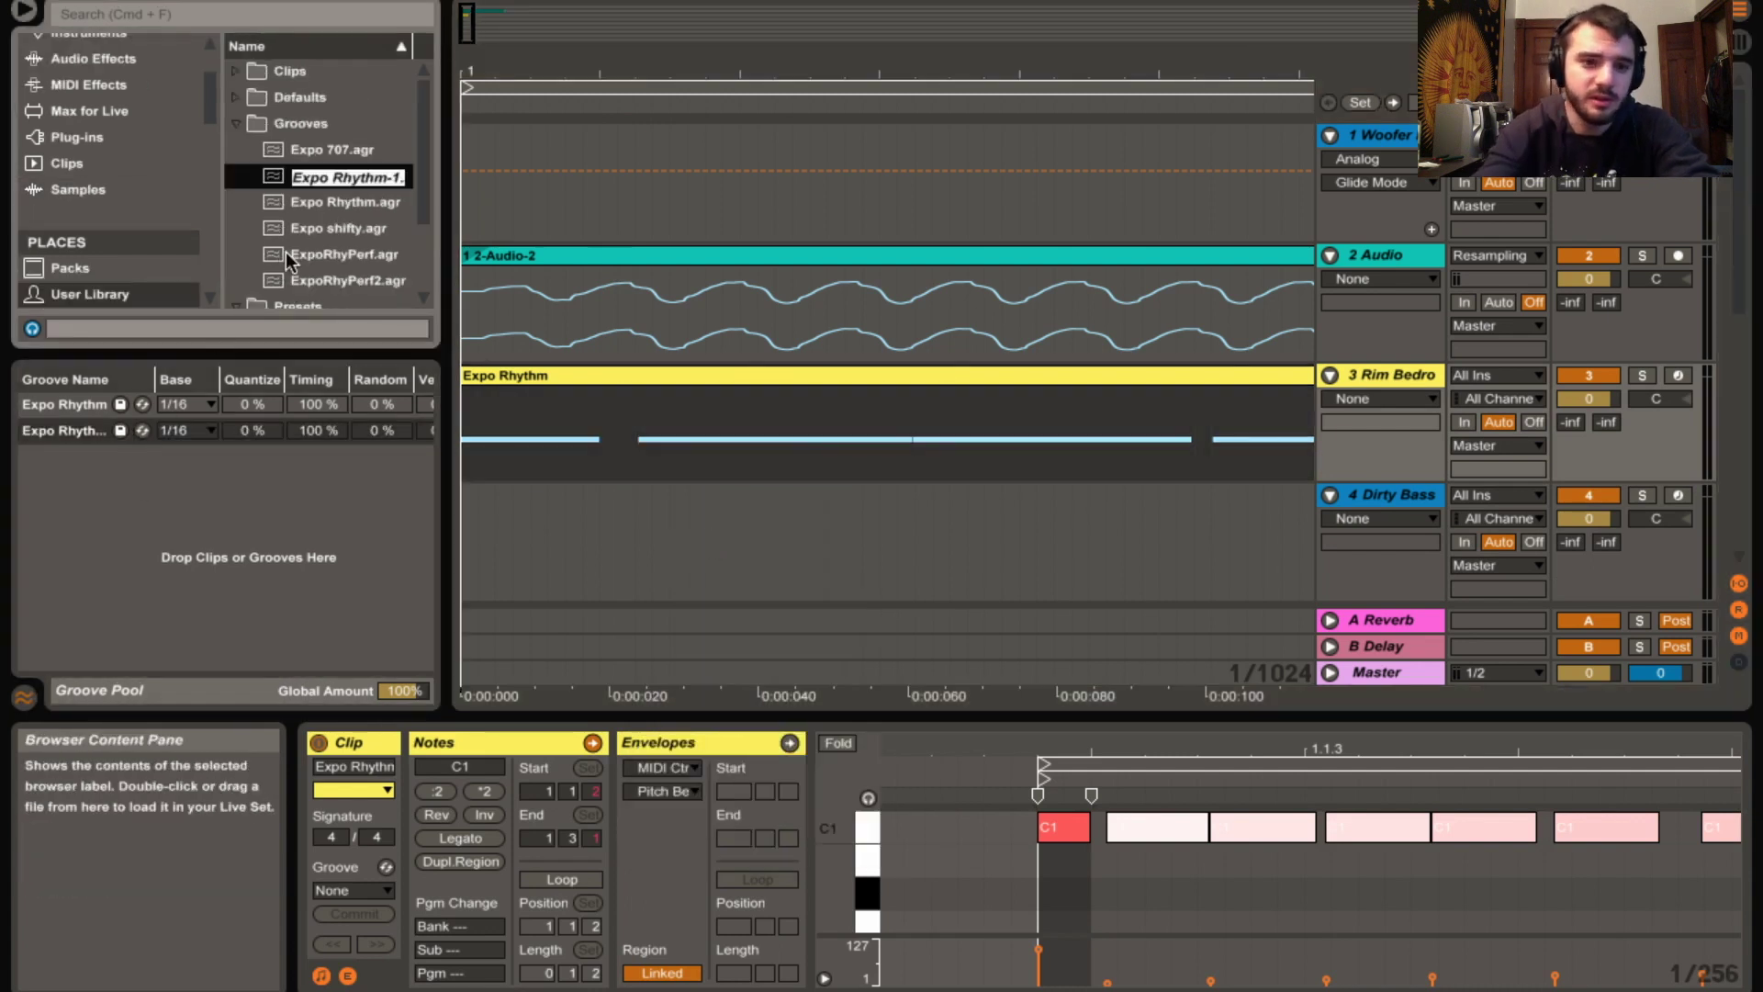
{"action": "key", "text": "Return"}
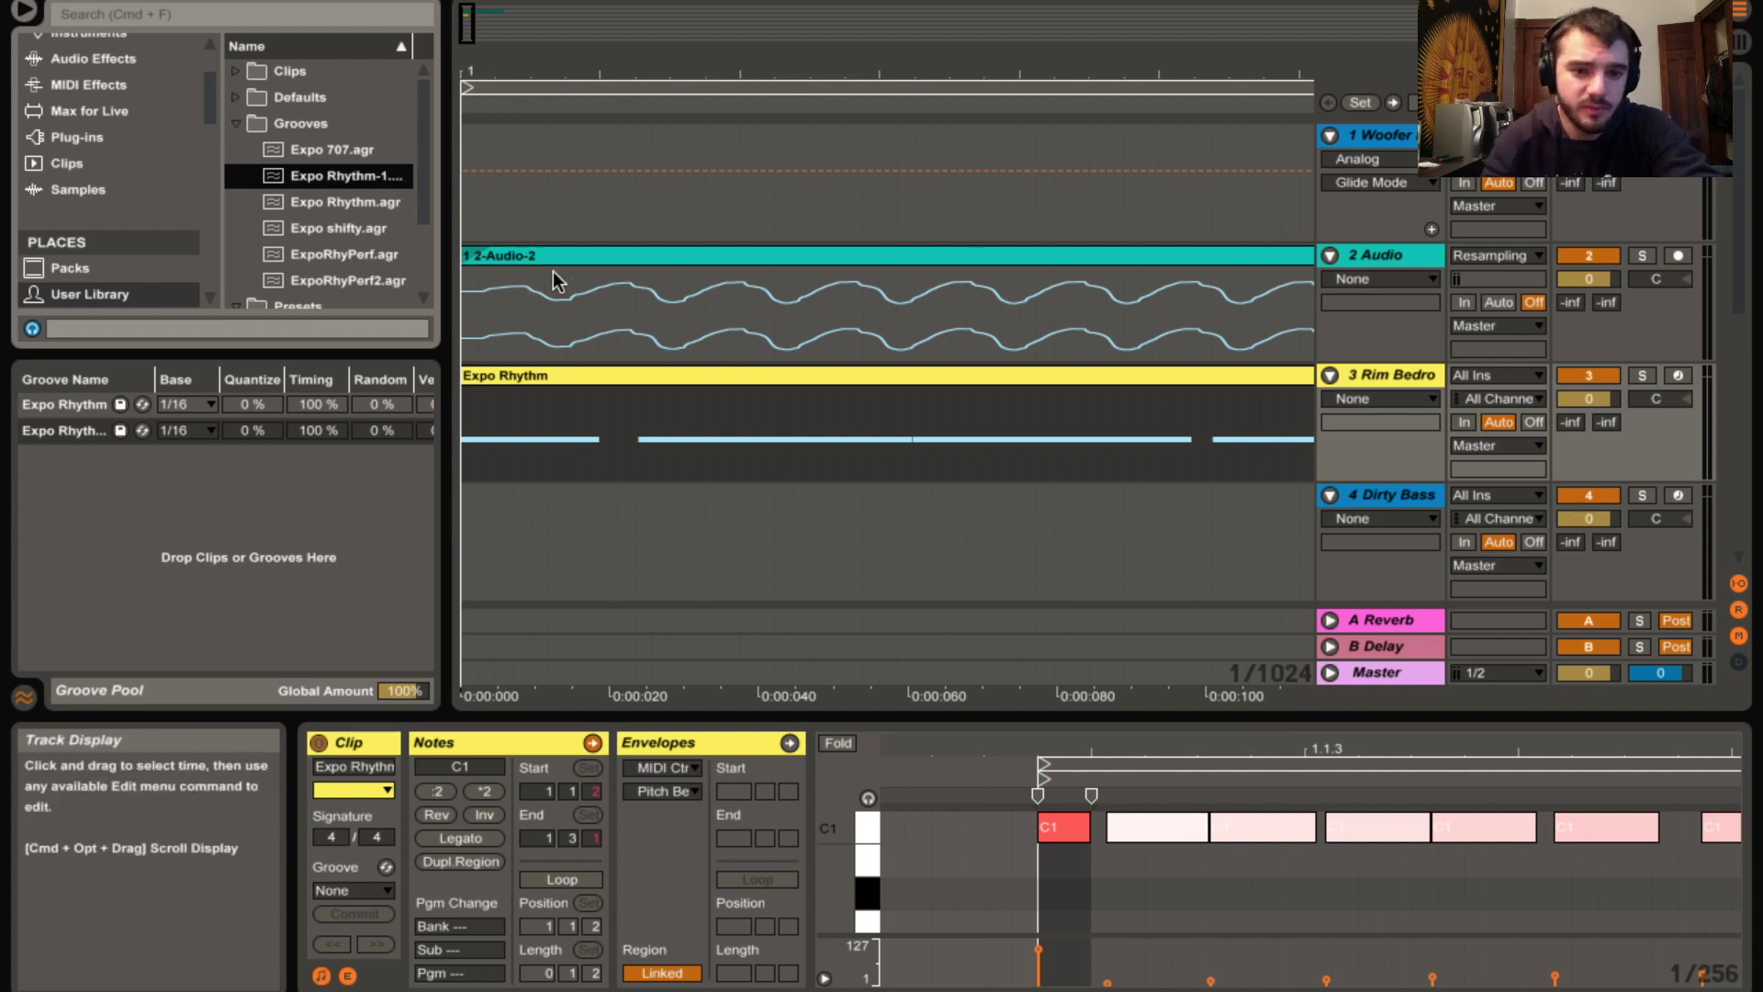
{"action": "left_click", "coordinate": [566, 531]}
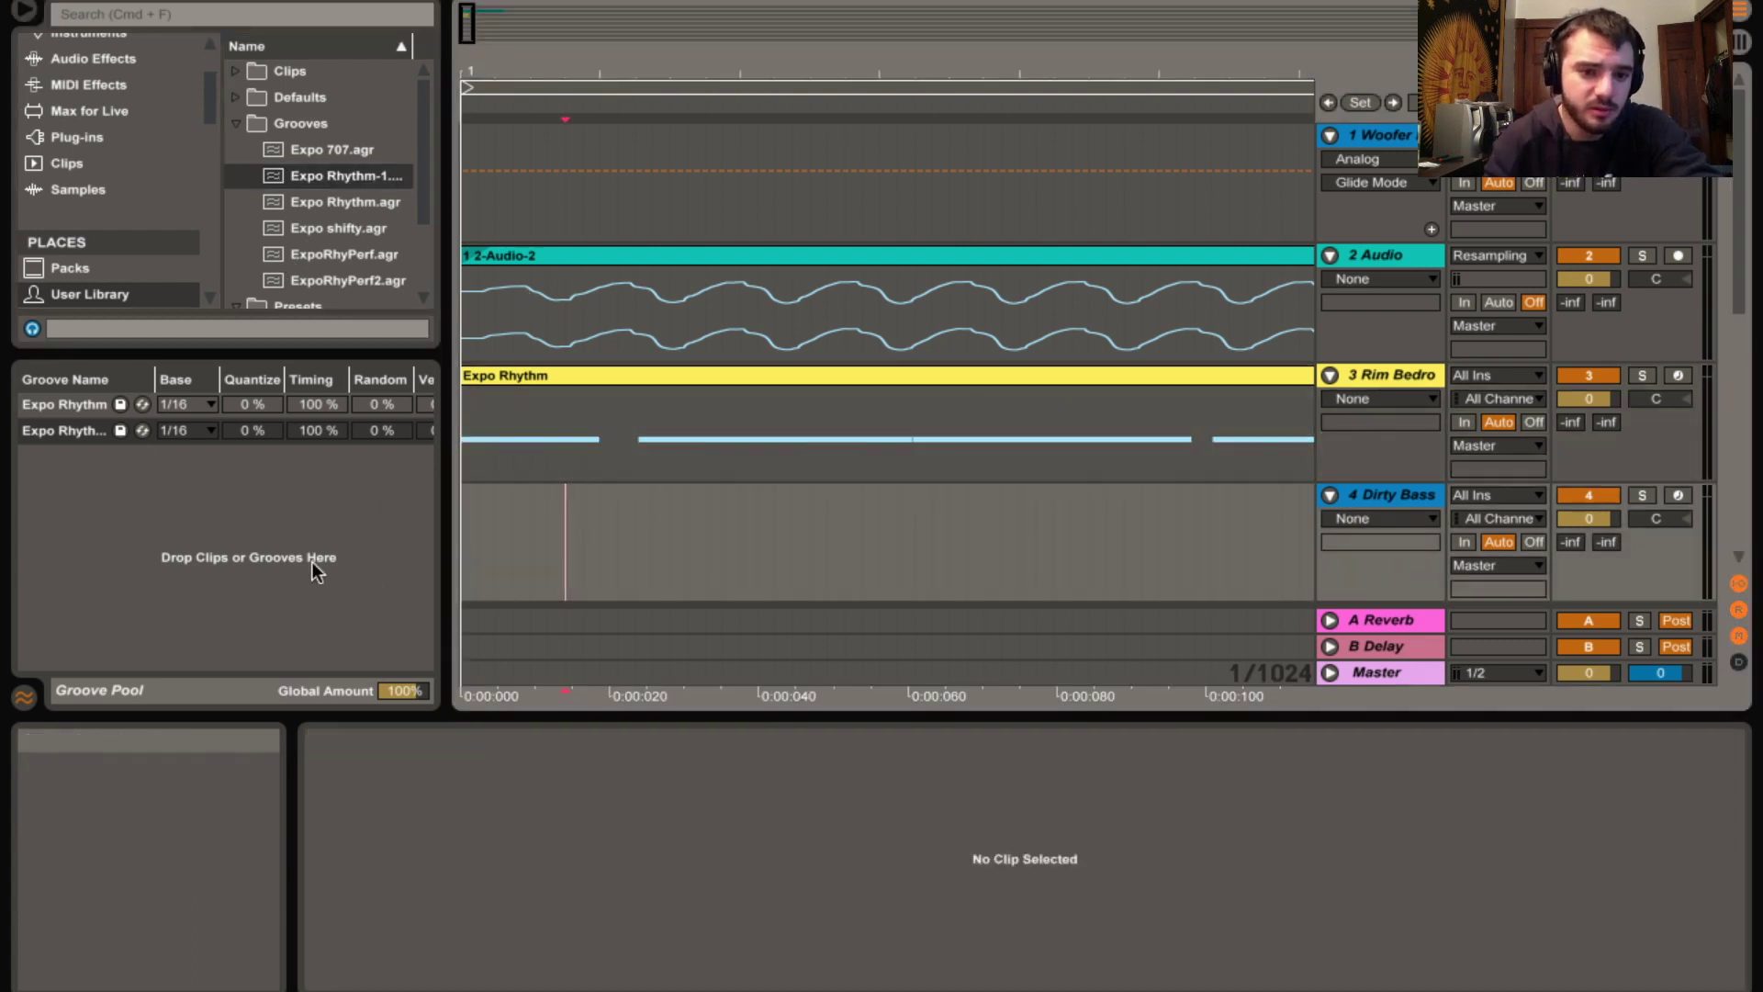
{"action": "left_click", "coordinate": [22, 694]}
Cut the audio and Expo Rhythm clips at the gap after the first rim note and around the boundary between the second and third notes
{"action": "left_click_drag", "start_coordinate": [602, 472], "coordinate": [636, 456]}
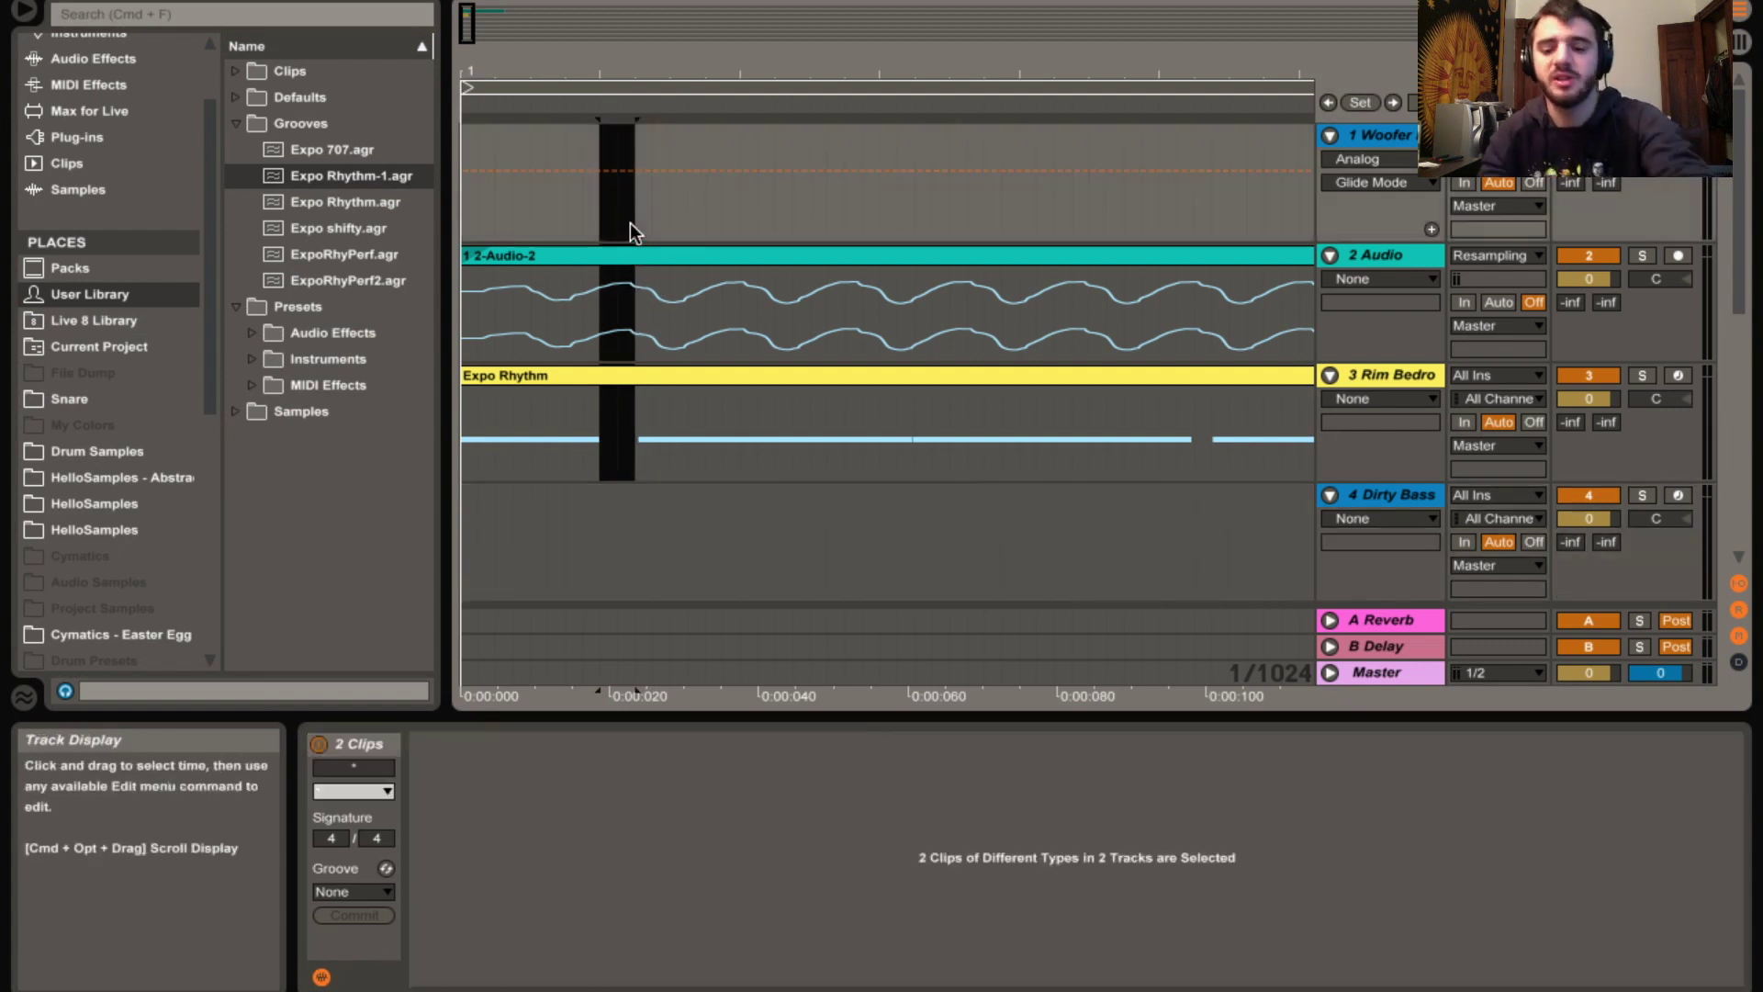
{"action": "key", "text": "Delete"}
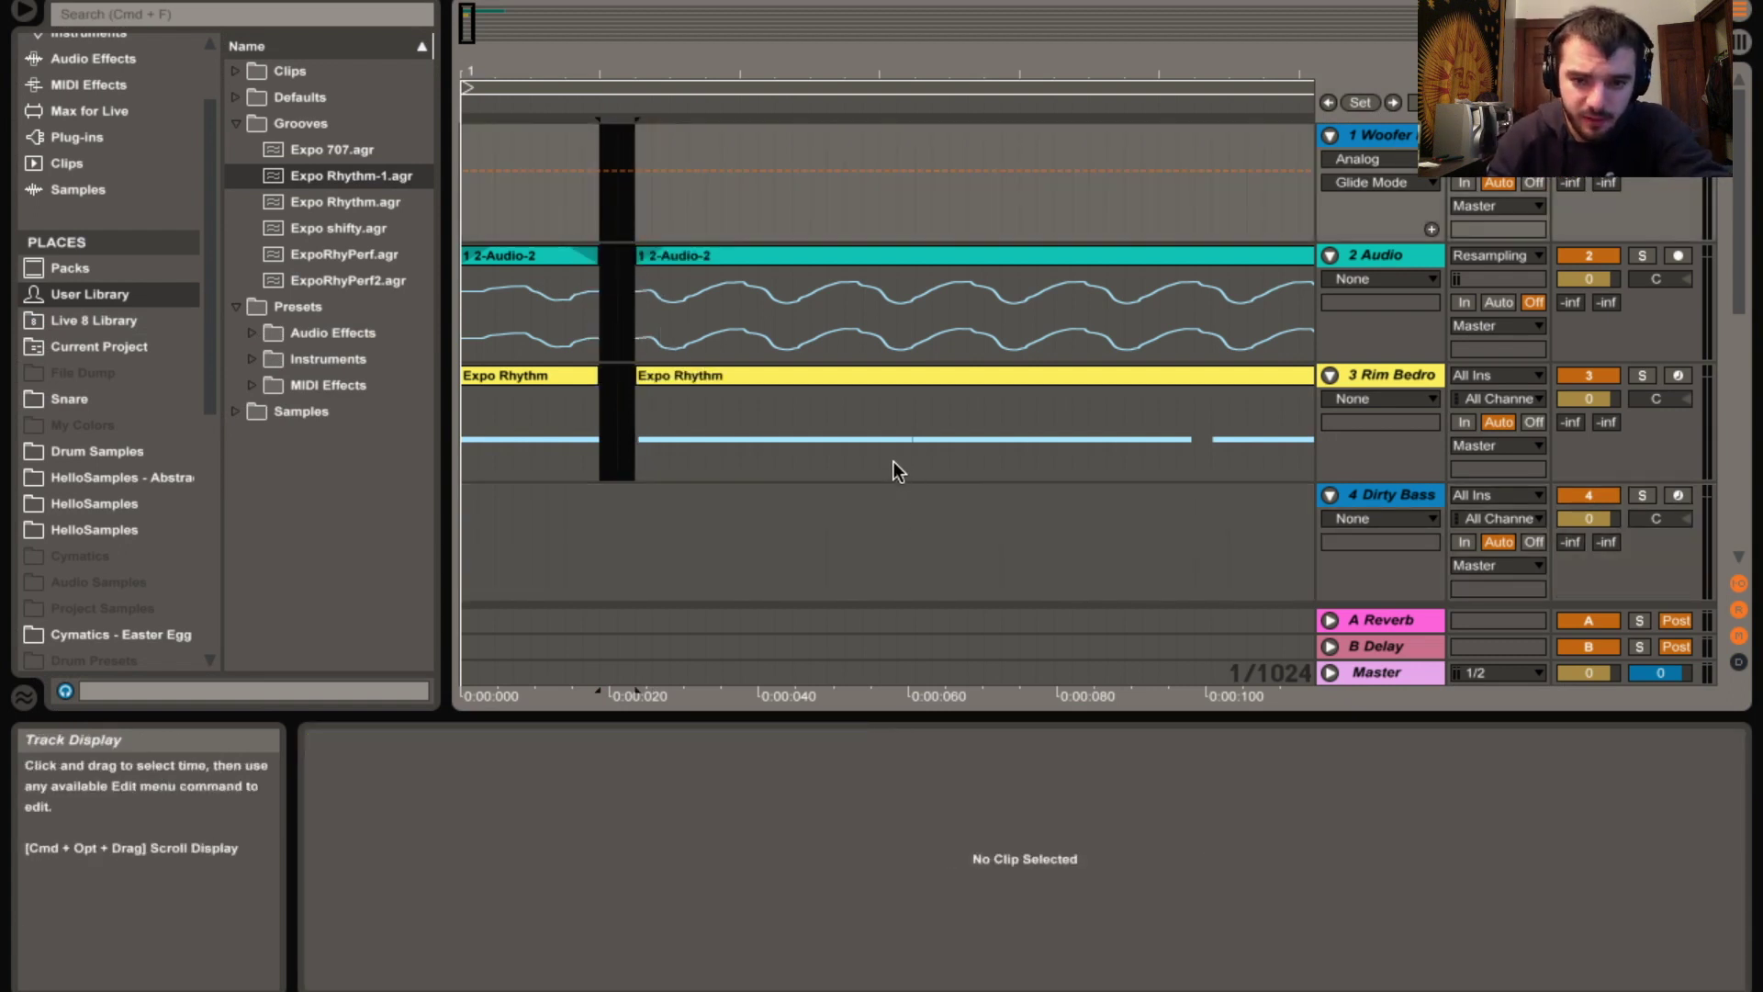
{"action": "left_click_drag", "start_coordinate": [894, 462], "coordinate": [929, 342]}
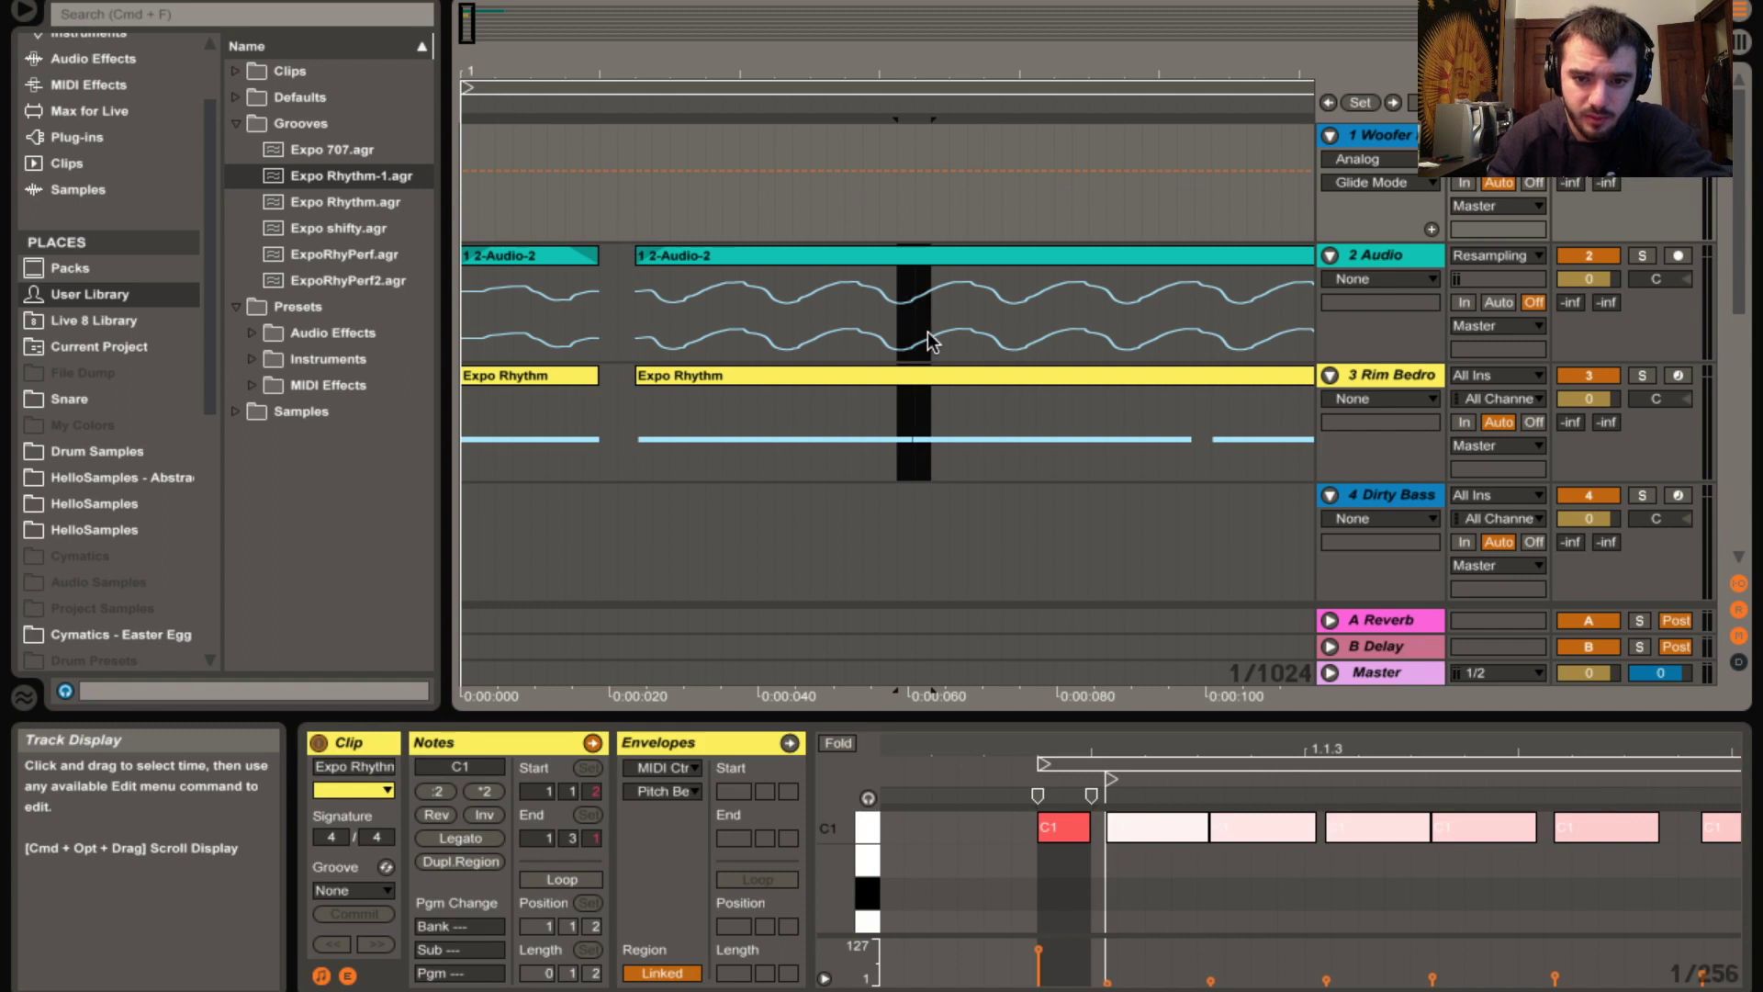
{"action": "key", "text": "Delete"}
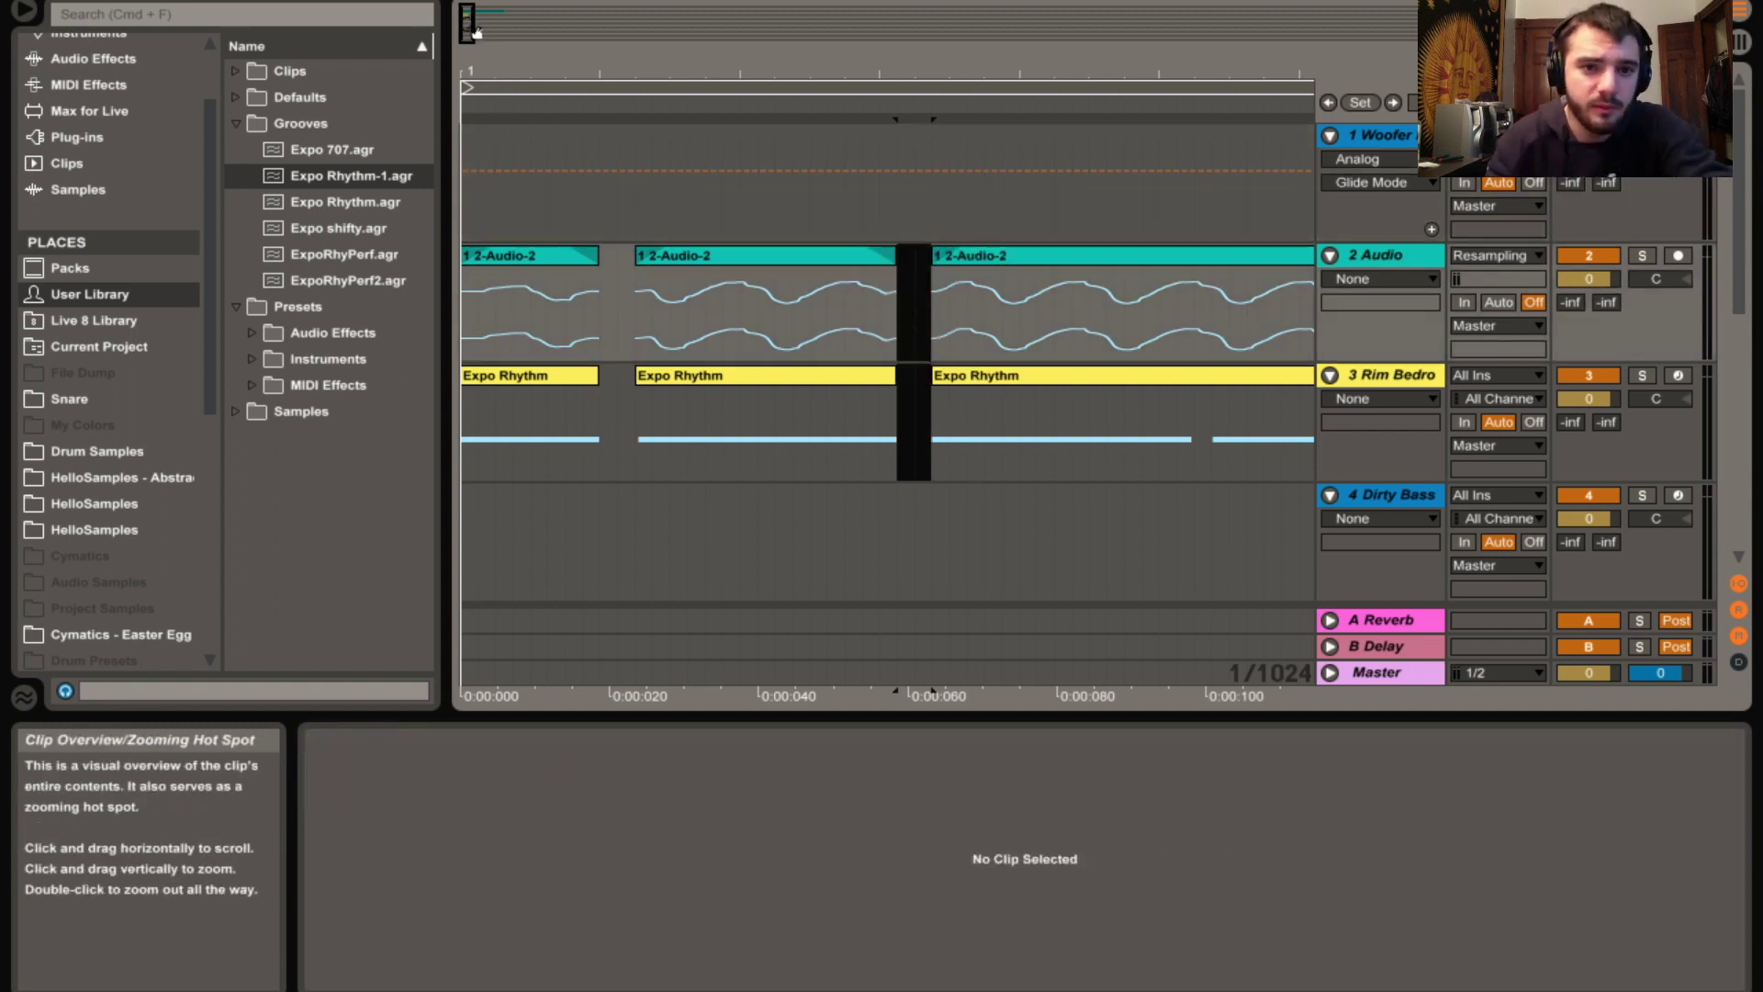
Delete the slice of the audio and Expo Rhythm clips in the gap between the third and fourth rim notes
{"action": "mouse_move", "coordinate": [478, 33]}
{"action": "left_mouse_down"}
{"action": "mouse_move", "coordinate": [478, 7]}
{"action": "mouse_move", "coordinate": [498, 46]}
{"action": "left_mouse_up"}
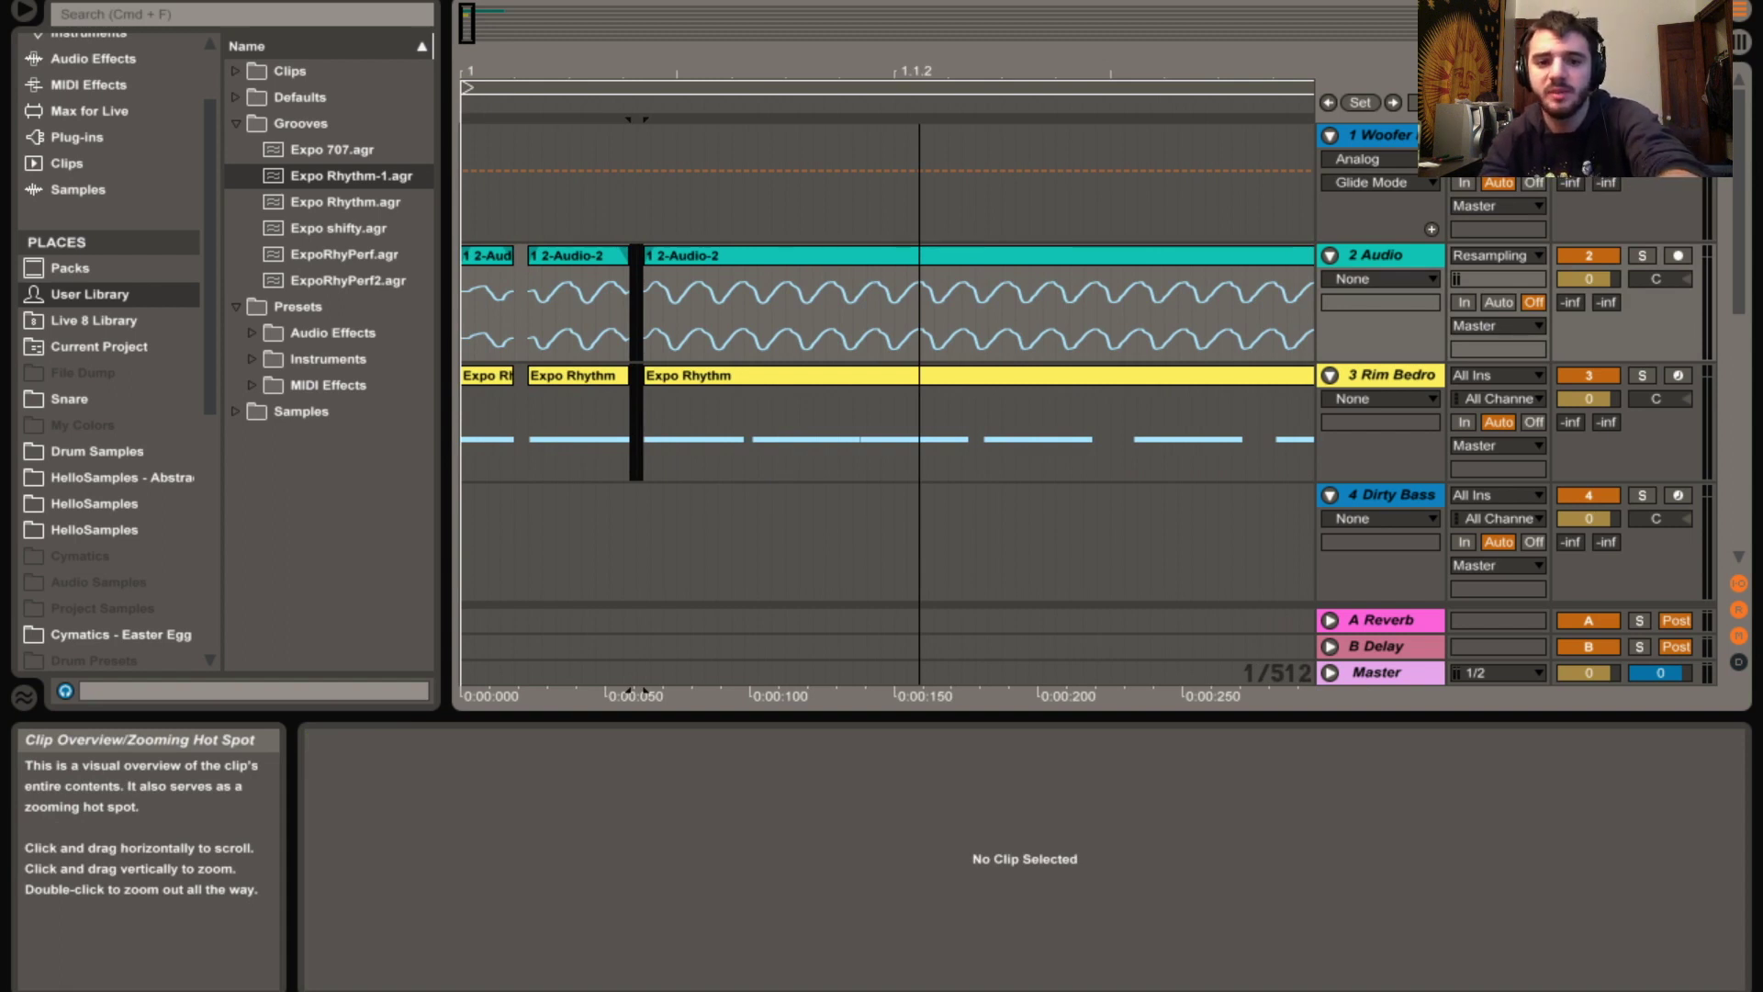
{"action": "left_click_drag", "start_coordinate": [499, 46], "coordinate": [466, 20]}
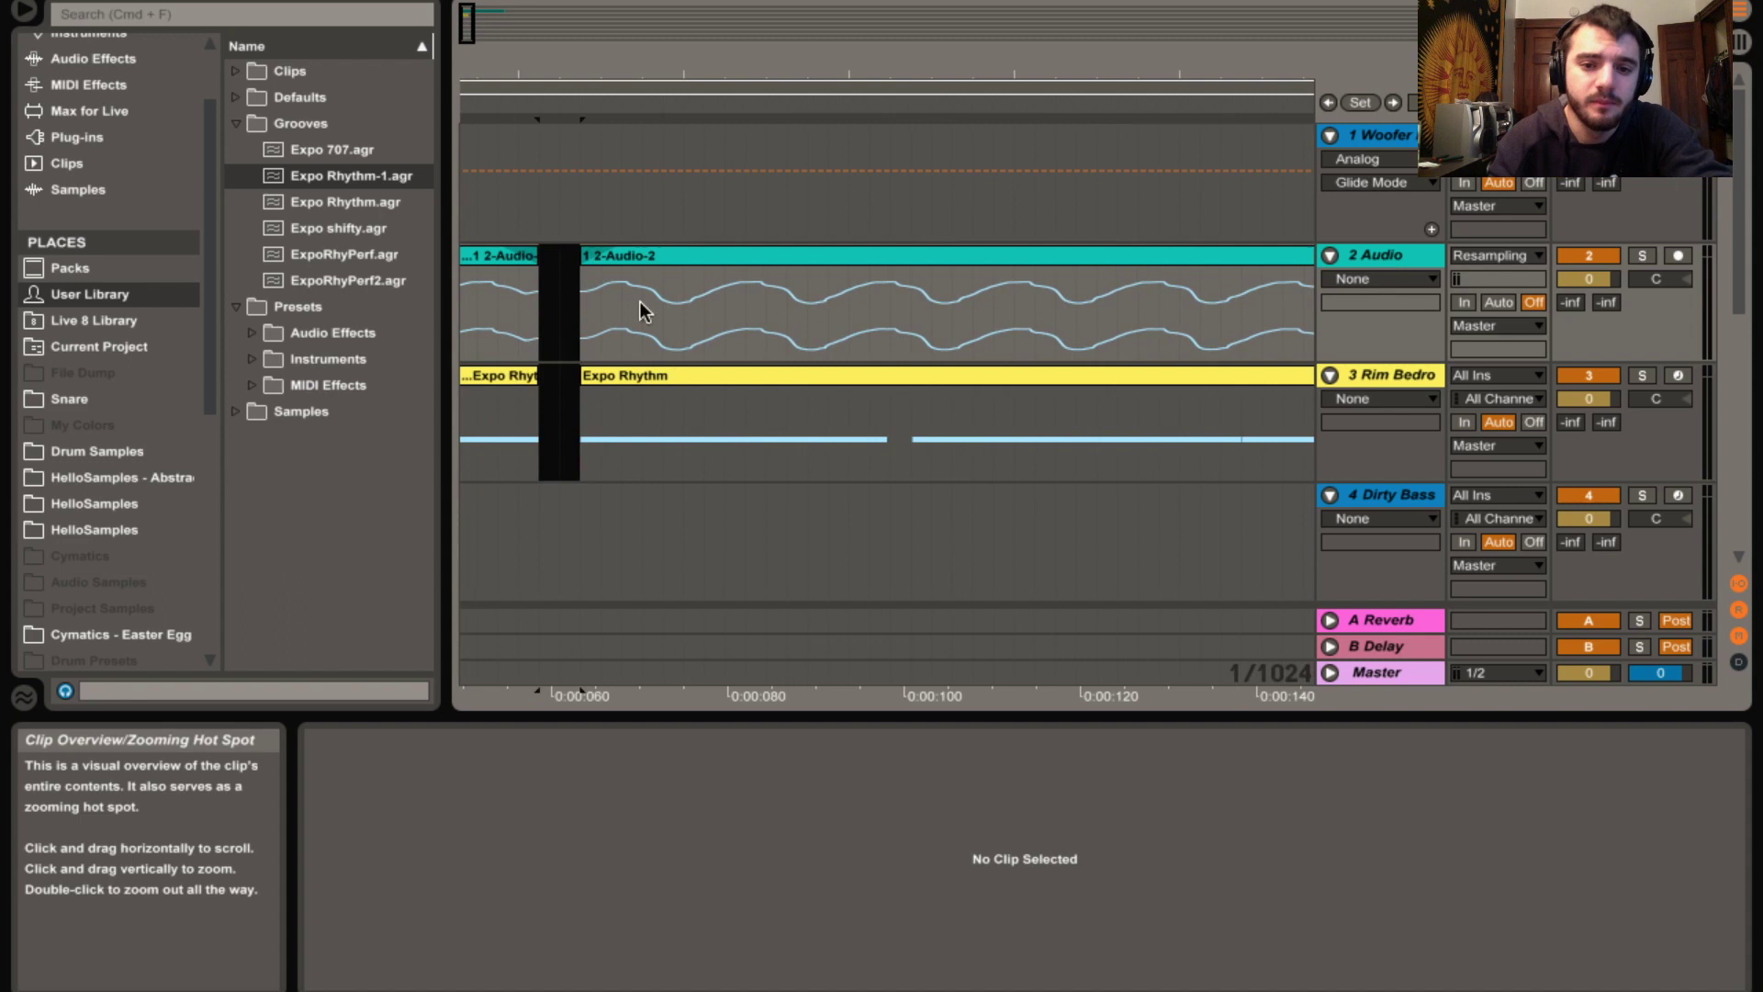
{"action": "left_click_drag", "start_coordinate": [887, 464], "coordinate": [905, 454]}
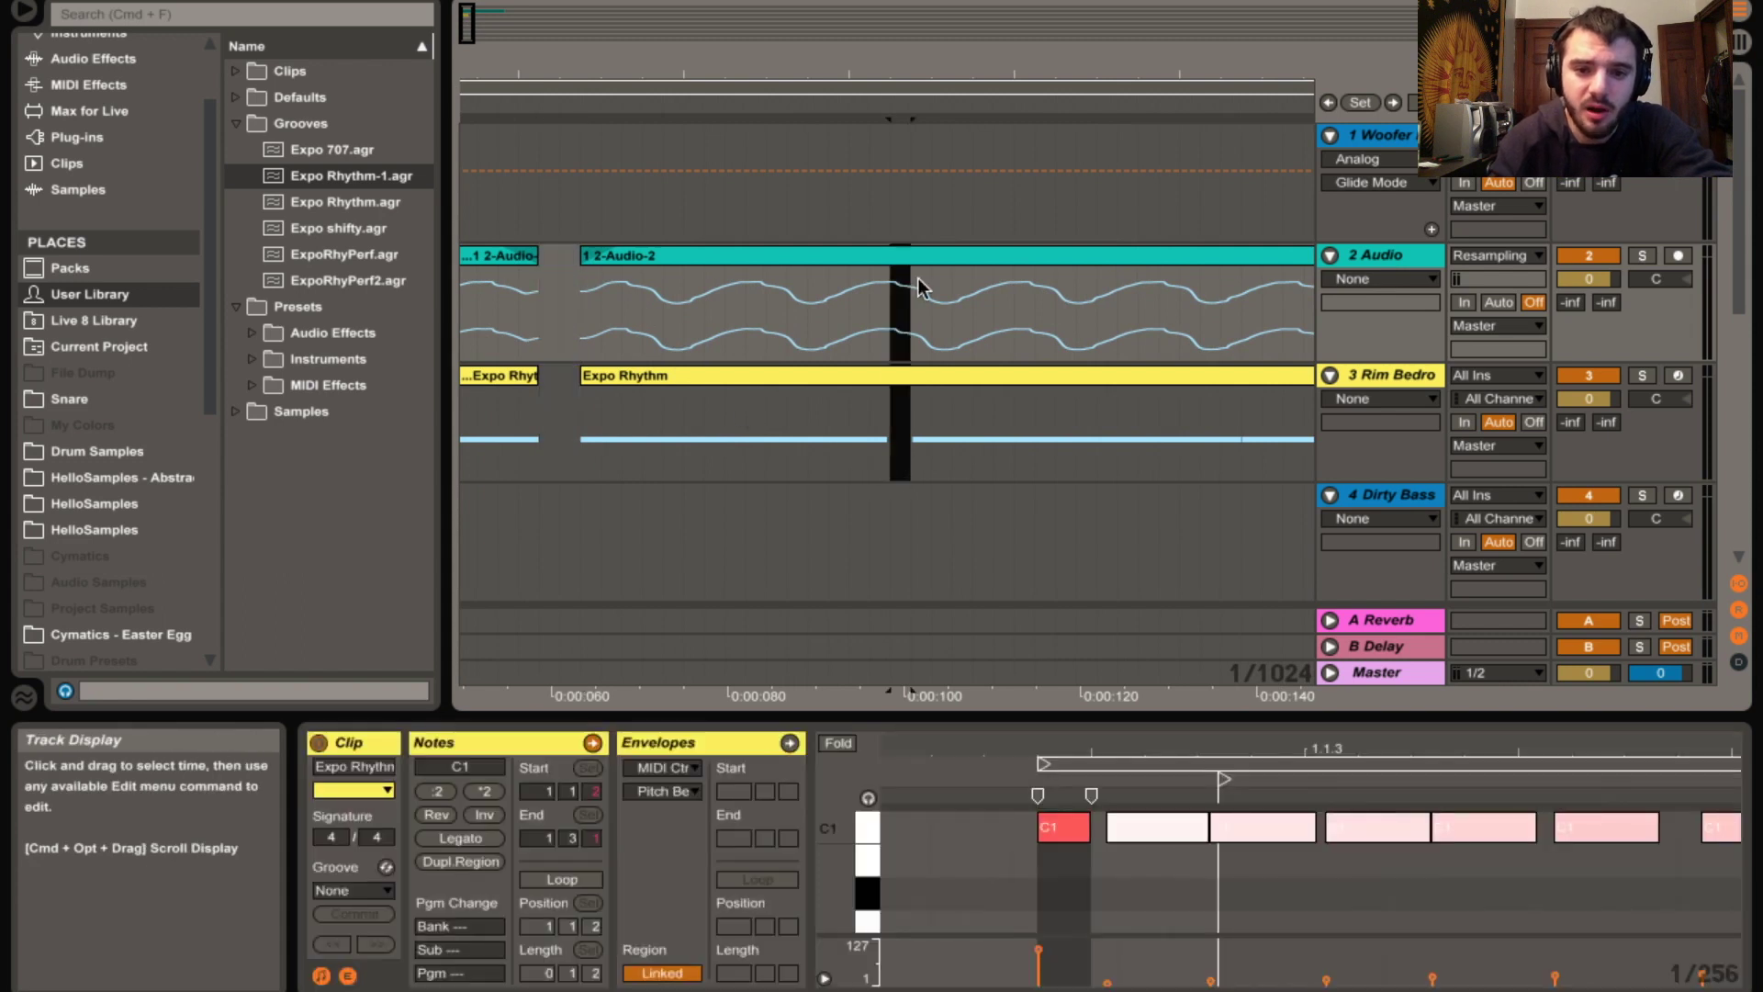
{"action": "left_click_drag", "start_coordinate": [919, 279], "coordinate": [917, 256]}
{"action": "key", "text": "Delete"}
Delete a short slice of the audio and Expo Rhythm clips around the boundary between the fourth and fifth rim notes
{"action": "scroll", "coordinate": [1001, 514], "scroll_direction": "right", "scroll_amount": 2}
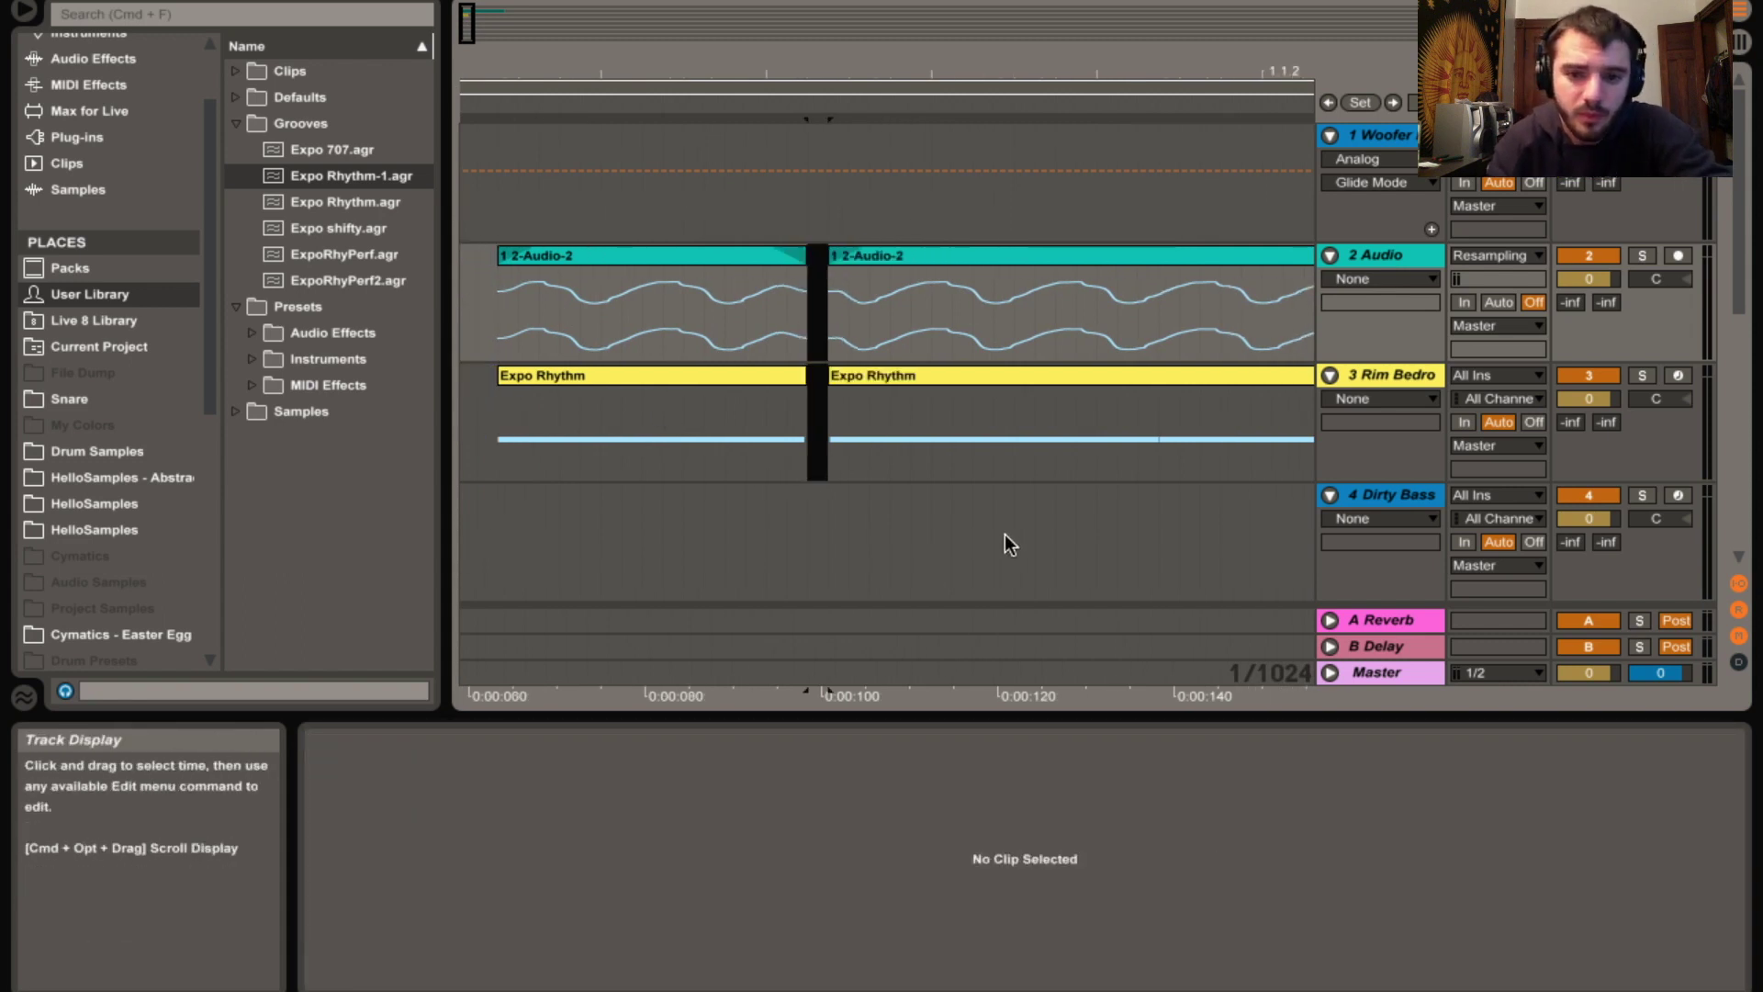
{"action": "scroll", "coordinate": [978, 516], "scroll_direction": "right", "scroll_amount": 3}
{"action": "left_click_drag", "start_coordinate": [1000, 469], "coordinate": [1038, 470]}
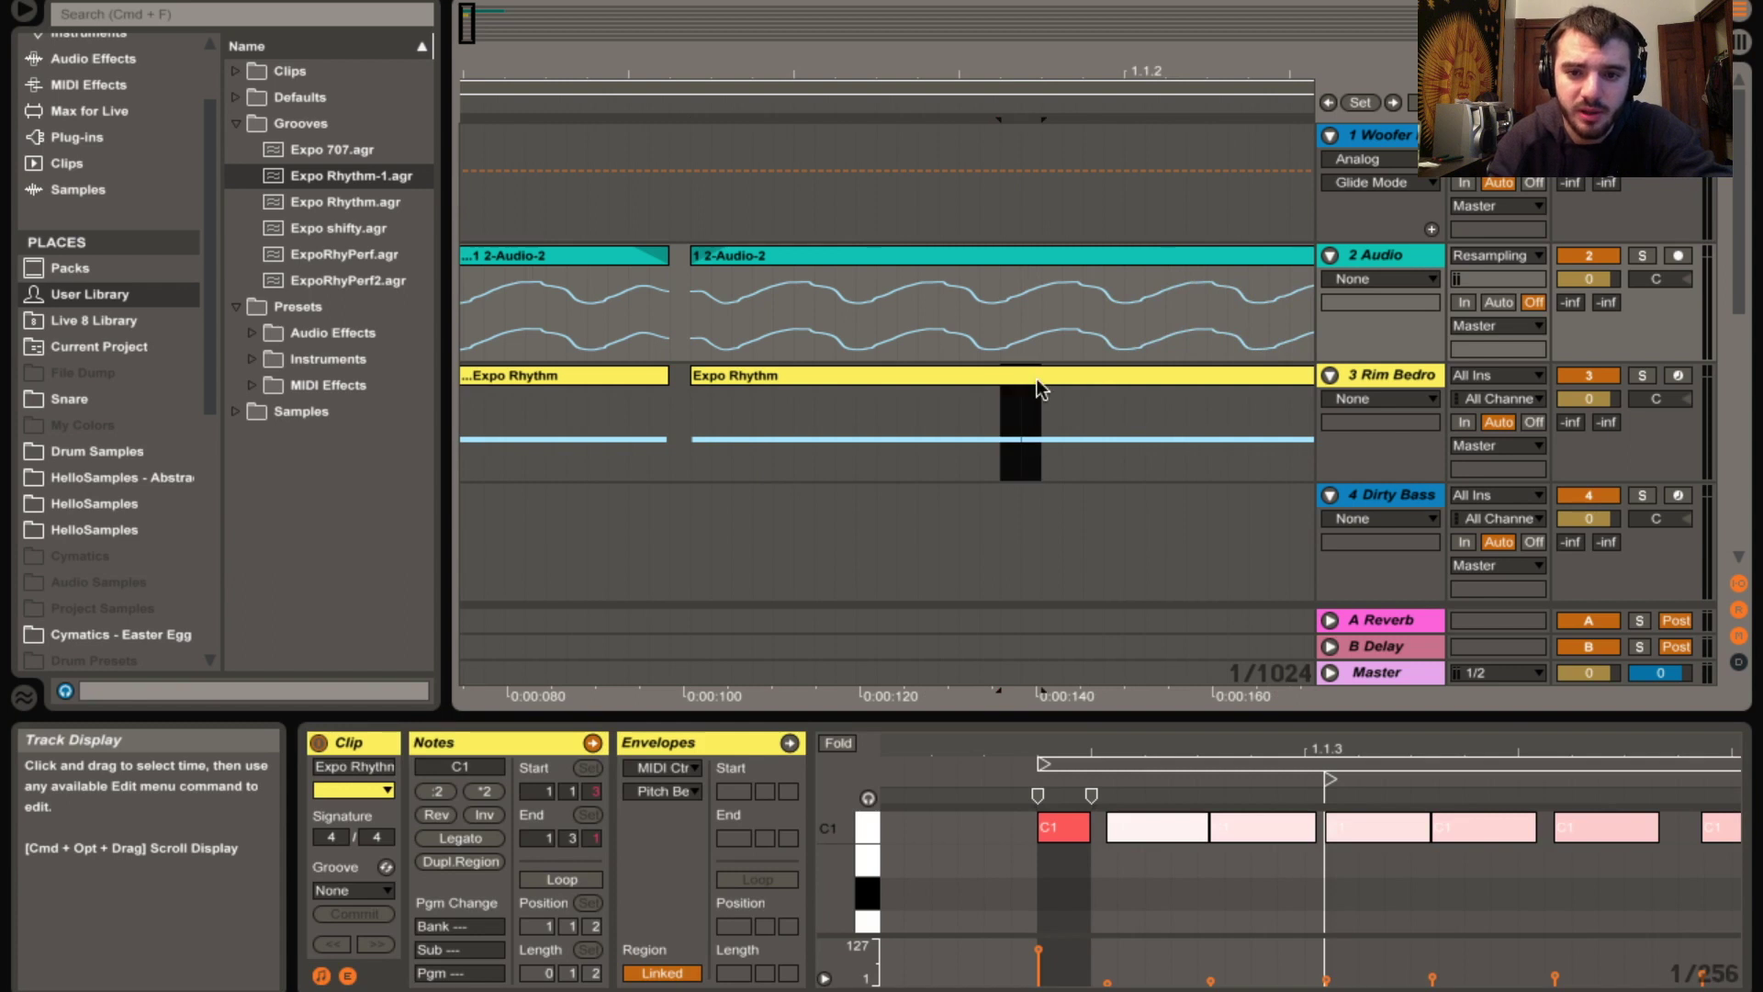
{"action": "left_click", "coordinate": [1032, 317], "text": "shift"}
{"action": "key", "text": "Delete"}
Delete the slice of the audio and Expo Rhythm clips in the gap between the fifth and sixth rim notes
{"action": "scroll", "coordinate": [1050, 421], "scroll_direction": "right", "scroll_amount": 5}
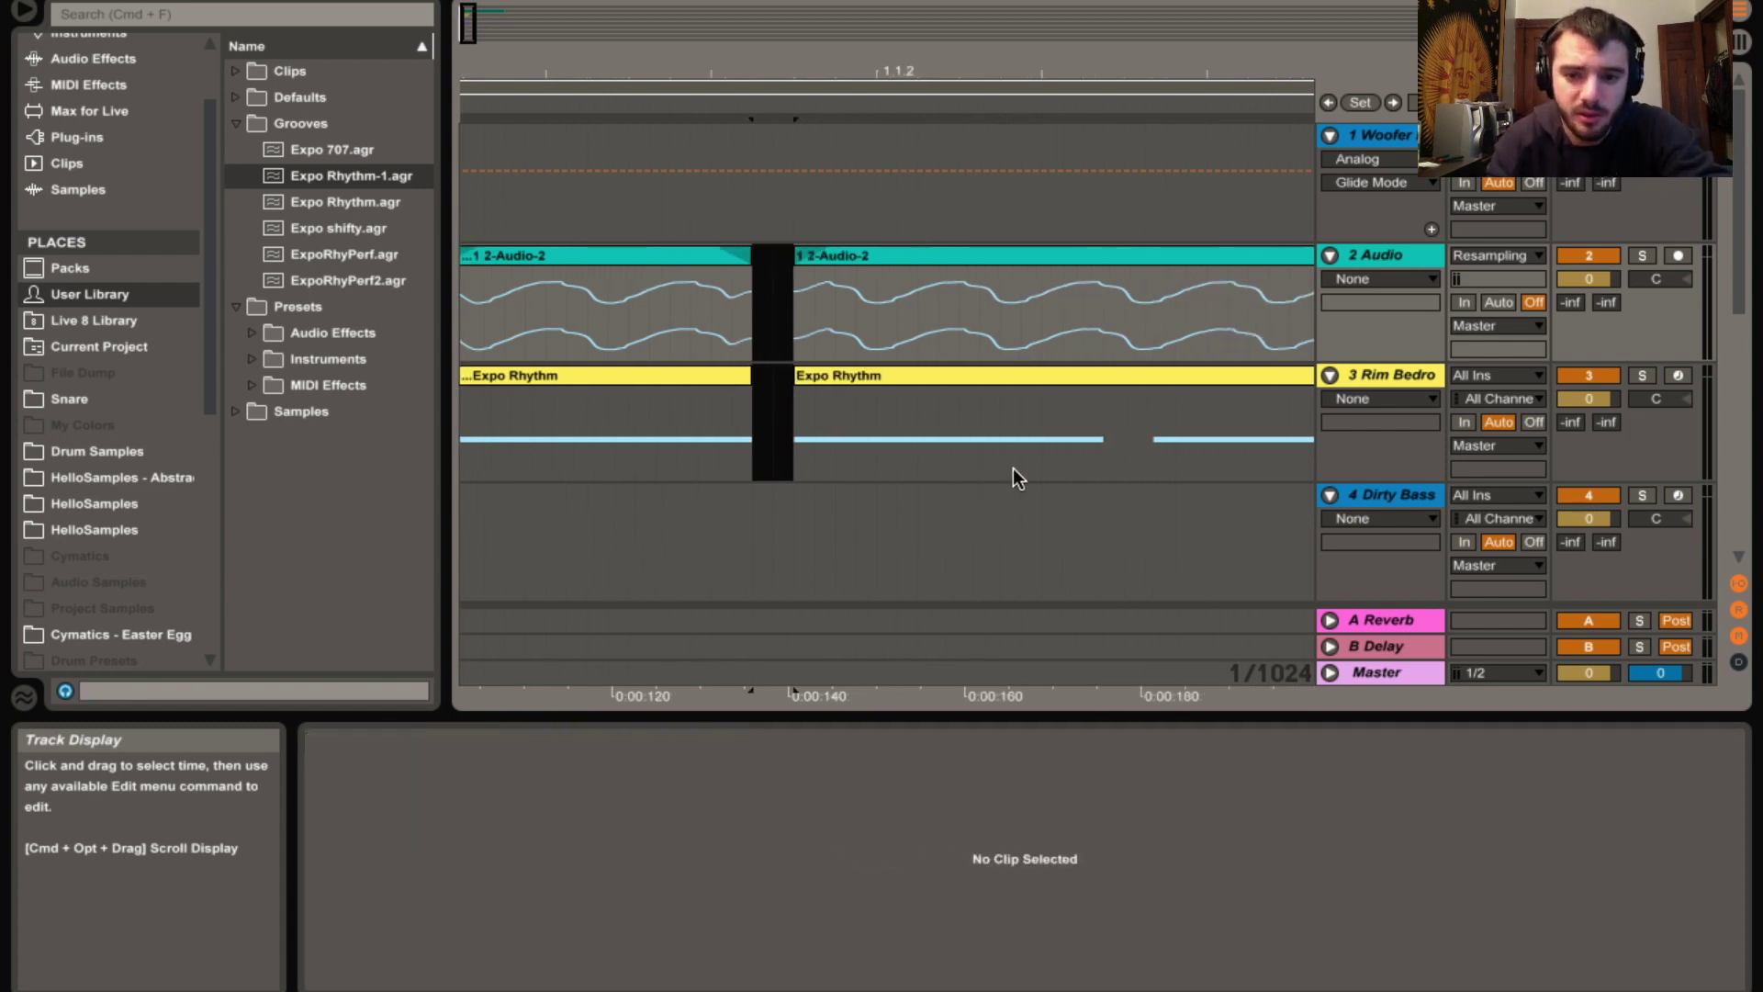
{"action": "scroll", "coordinate": [1019, 464], "scroll_direction": "right", "scroll_amount": 4}
{"action": "left_click_drag", "start_coordinate": [938, 460], "coordinate": [988, 432]}
{"action": "left_click_drag", "start_coordinate": [976, 316], "coordinate": [996, 298]}
{"action": "key", "text": "Delete"}
Delete the audio and Expo Rhythm clip sections in the gaps before and after the seventh rim note
{"action": "scroll", "coordinate": [997, 420], "scroll_direction": "right", "scroll_amount": 10}
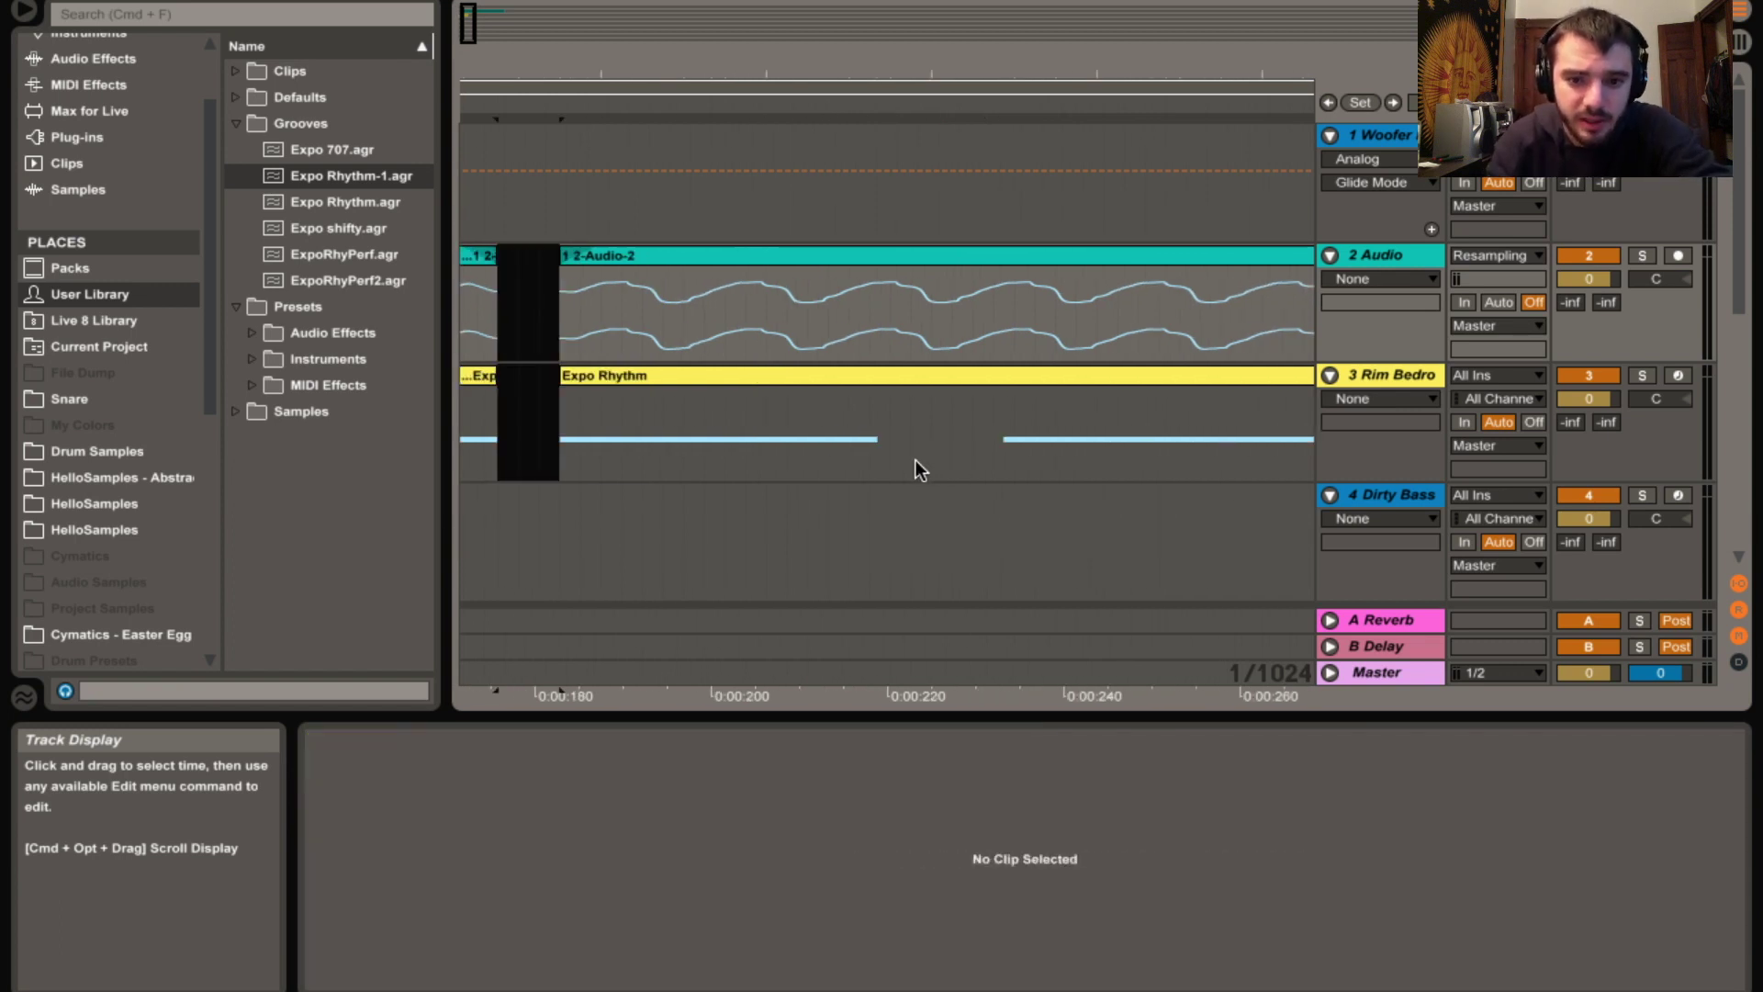
{"action": "left_click_drag", "start_coordinate": [883, 459], "coordinate": [994, 322]}
{"action": "key", "text": "Delete"}
{"action": "scroll", "coordinate": [955, 431], "scroll_direction": "right", "scroll_amount": 12}
{"action": "left_click_drag", "start_coordinate": [722, 441], "coordinate": [845, 342]}
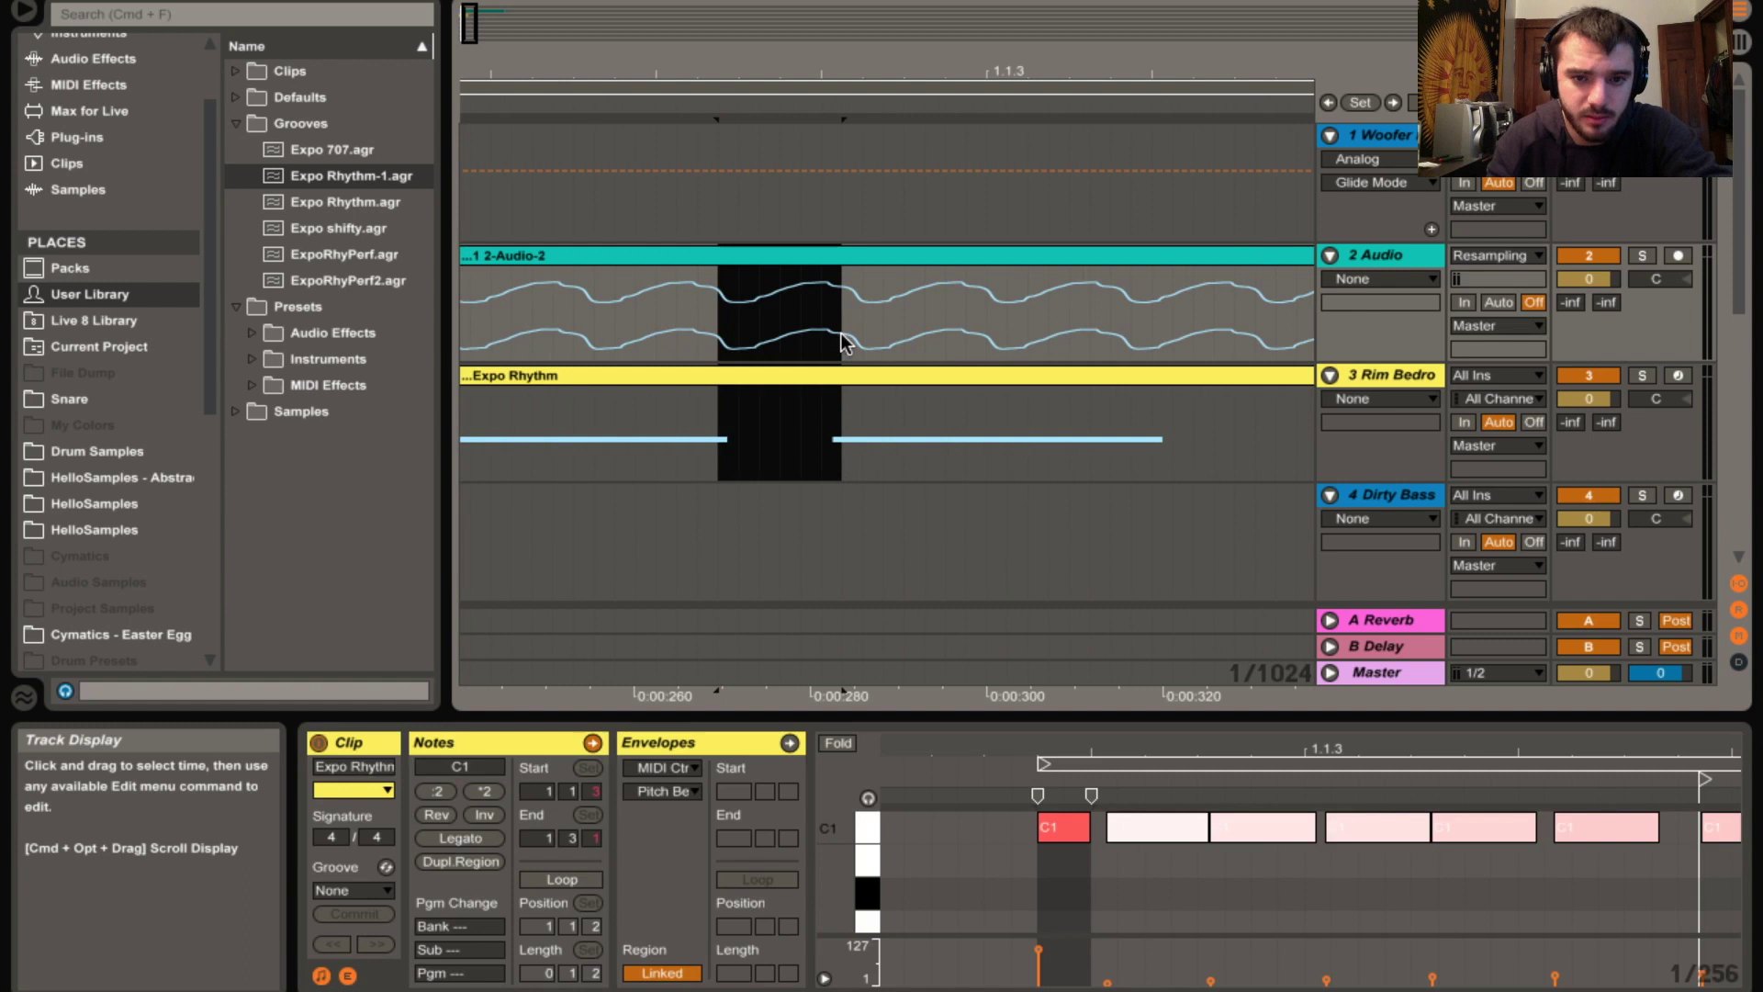
{"action": "key", "text": "Delete"}
Delete the audio and Expo Rhythm clip sections in the next two gaps between rim notes, up to about 0:00.417
{"action": "scroll", "coordinate": [867, 441], "scroll_direction": "right", "scroll_amount": 7}
{"action": "left_click_drag", "start_coordinate": [867, 459], "coordinate": [1100, 288]}
{"action": "key", "text": "Delete"}
{"action": "scroll", "coordinate": [894, 456], "scroll_direction": "right", "scroll_amount": 14}
{"action": "left_click_drag", "start_coordinate": [894, 455], "coordinate": [1131, 307]}
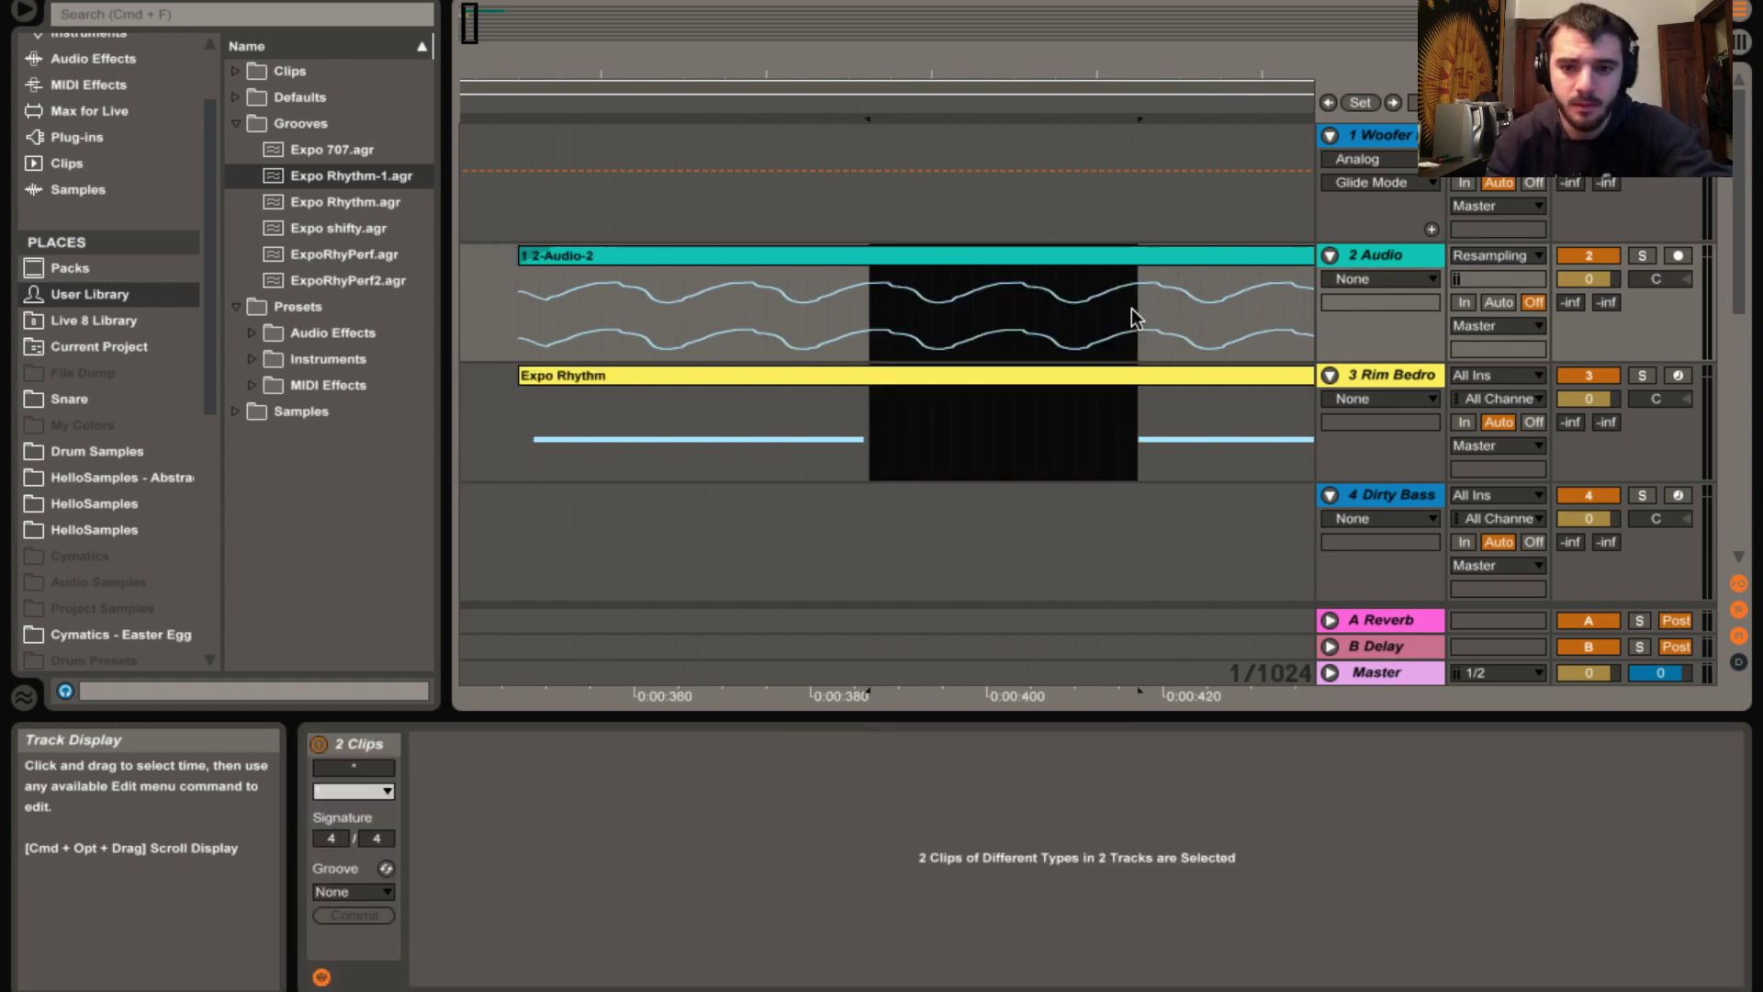
{"action": "key", "text": "Delete"}
Delete the audio and Expo Rhythm clip sections in the following three gaps between rim notes, up to about 0:00.694
{"action": "scroll", "coordinate": [822, 459], "scroll_direction": "right", "scroll_amount": 14}
{"action": "left_click_drag", "start_coordinate": [823, 459], "coordinate": [1071, 303]}
{"action": "key", "text": "Delete"}
{"action": "scroll", "coordinate": [900, 400], "scroll_direction": "right", "scroll_amount": 14}
{"action": "left_click_drag", "start_coordinate": [731, 432], "coordinate": [1285, 344]}
{"action": "key", "text": "Delete"}
{"action": "scroll", "coordinate": [697, 431], "scroll_direction": "right", "scroll_amount": 14}
{"action": "key", "text": "Delete"}
{"action": "scroll", "coordinate": [729, 461], "scroll_direction": "right", "scroll_amount": 14}
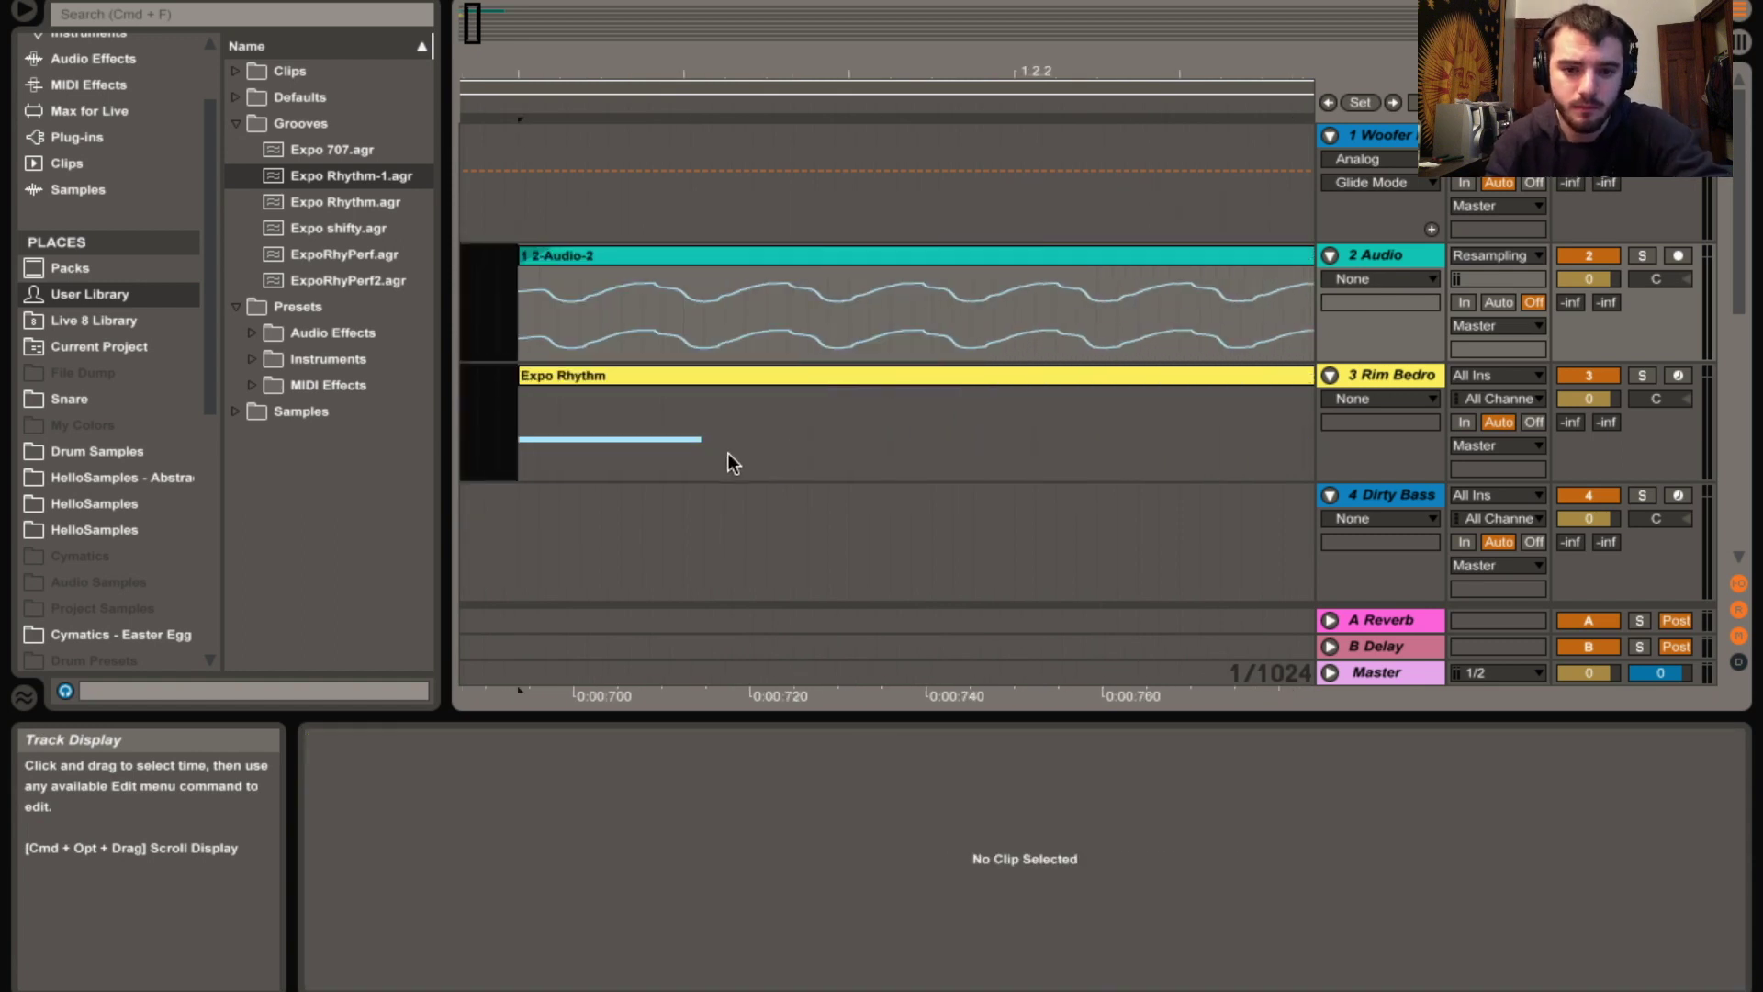
Delete the audio and Expo Rhythm clip sections in the last two gaps, the final one ending at about 0:00.975
{"action": "scroll", "coordinate": [729, 461], "scroll_direction": "right", "scroll_amount": 3}
{"action": "left_click_drag", "start_coordinate": [538, 432], "coordinate": [1205, 338]}
{"action": "key", "text": "Delete"}
{"action": "scroll", "coordinate": [861, 448], "scroll_direction": "right", "scroll_amount": 14}
{"action": "key", "text": "minus"}
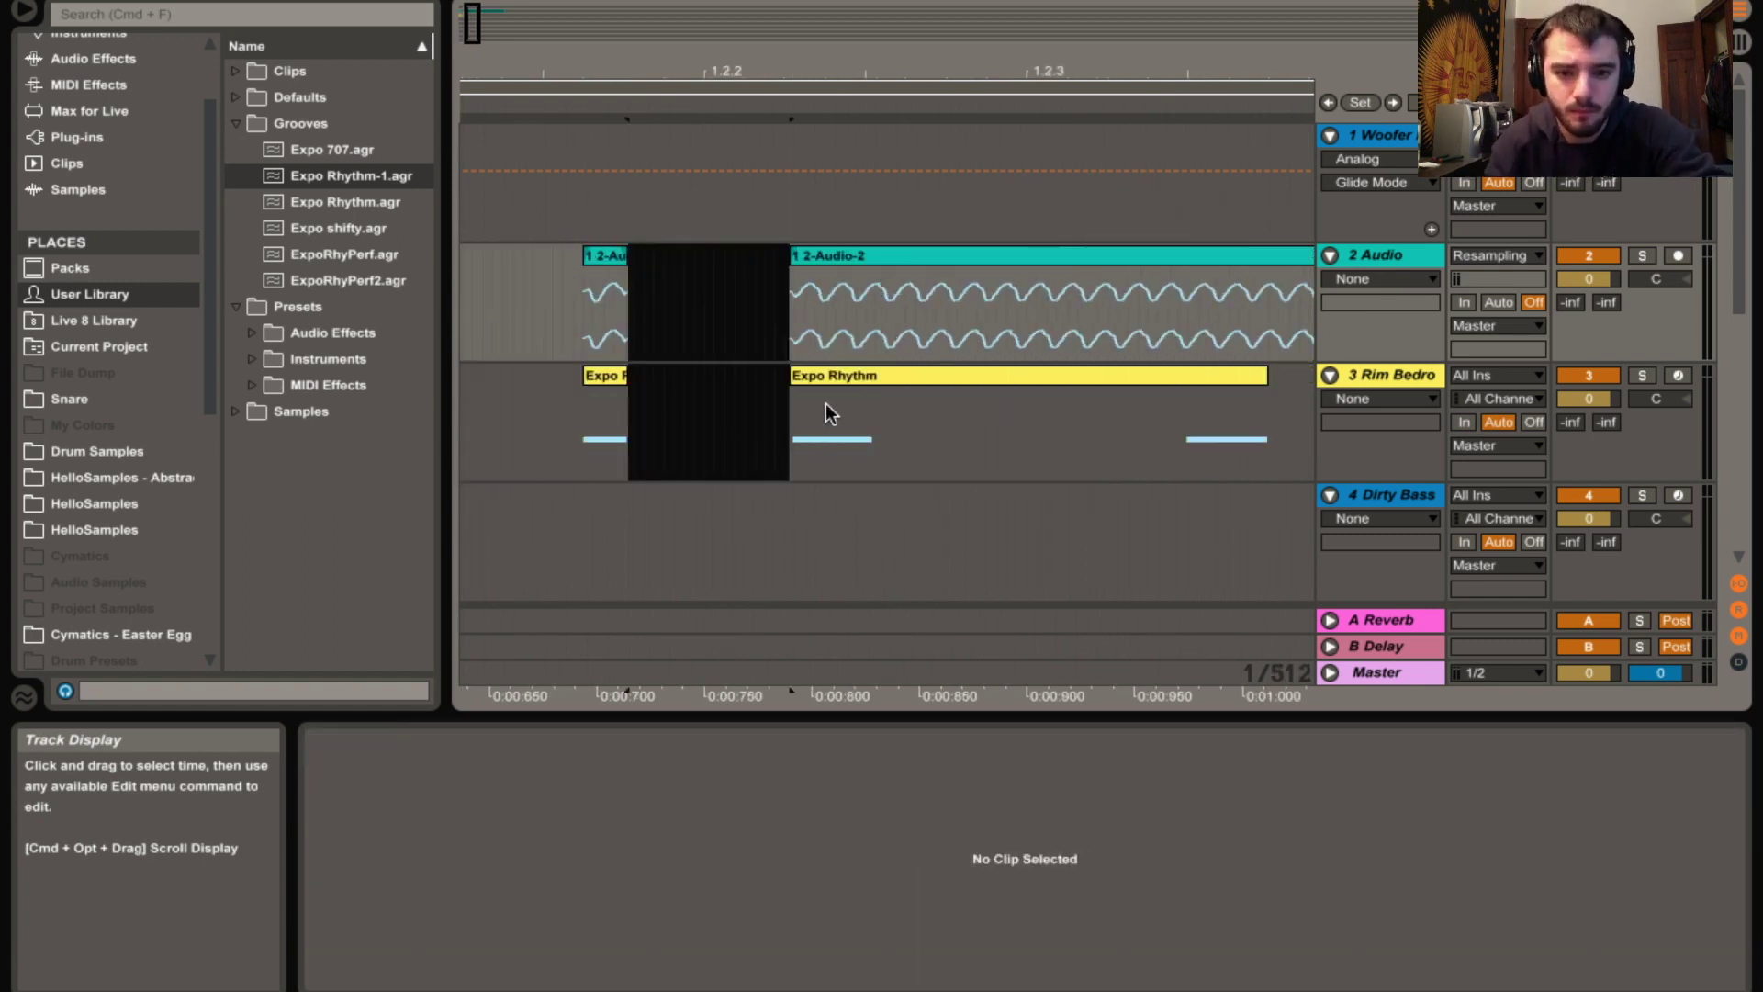
{"action": "scroll", "coordinate": [825, 404], "scroll_direction": "right", "scroll_amount": 4}
{"action": "left_click_drag", "start_coordinate": [654, 441], "coordinate": [966, 318]}
{"action": "key", "text": "Delete"}
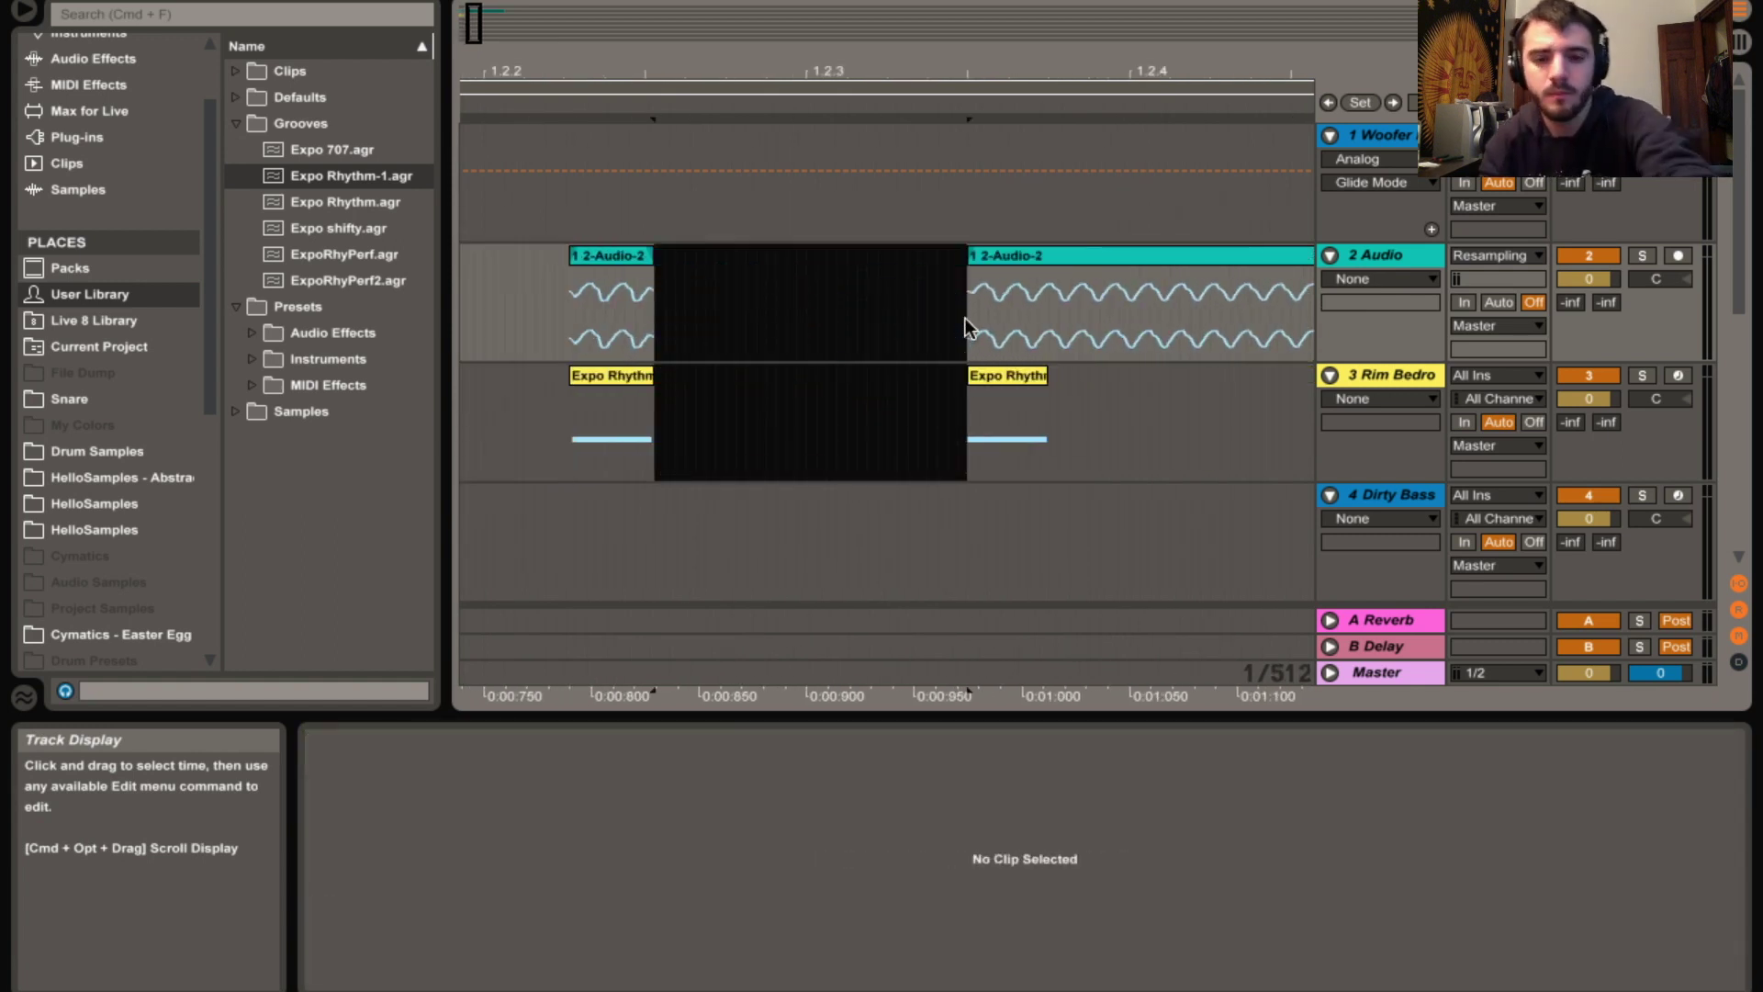
{"action": "scroll", "coordinate": [956, 321], "scroll_direction": "right", "scroll_amount": 14}
{"action": "scroll", "coordinate": [936, 315], "scroll_direction": "left", "scroll_amount": 2}
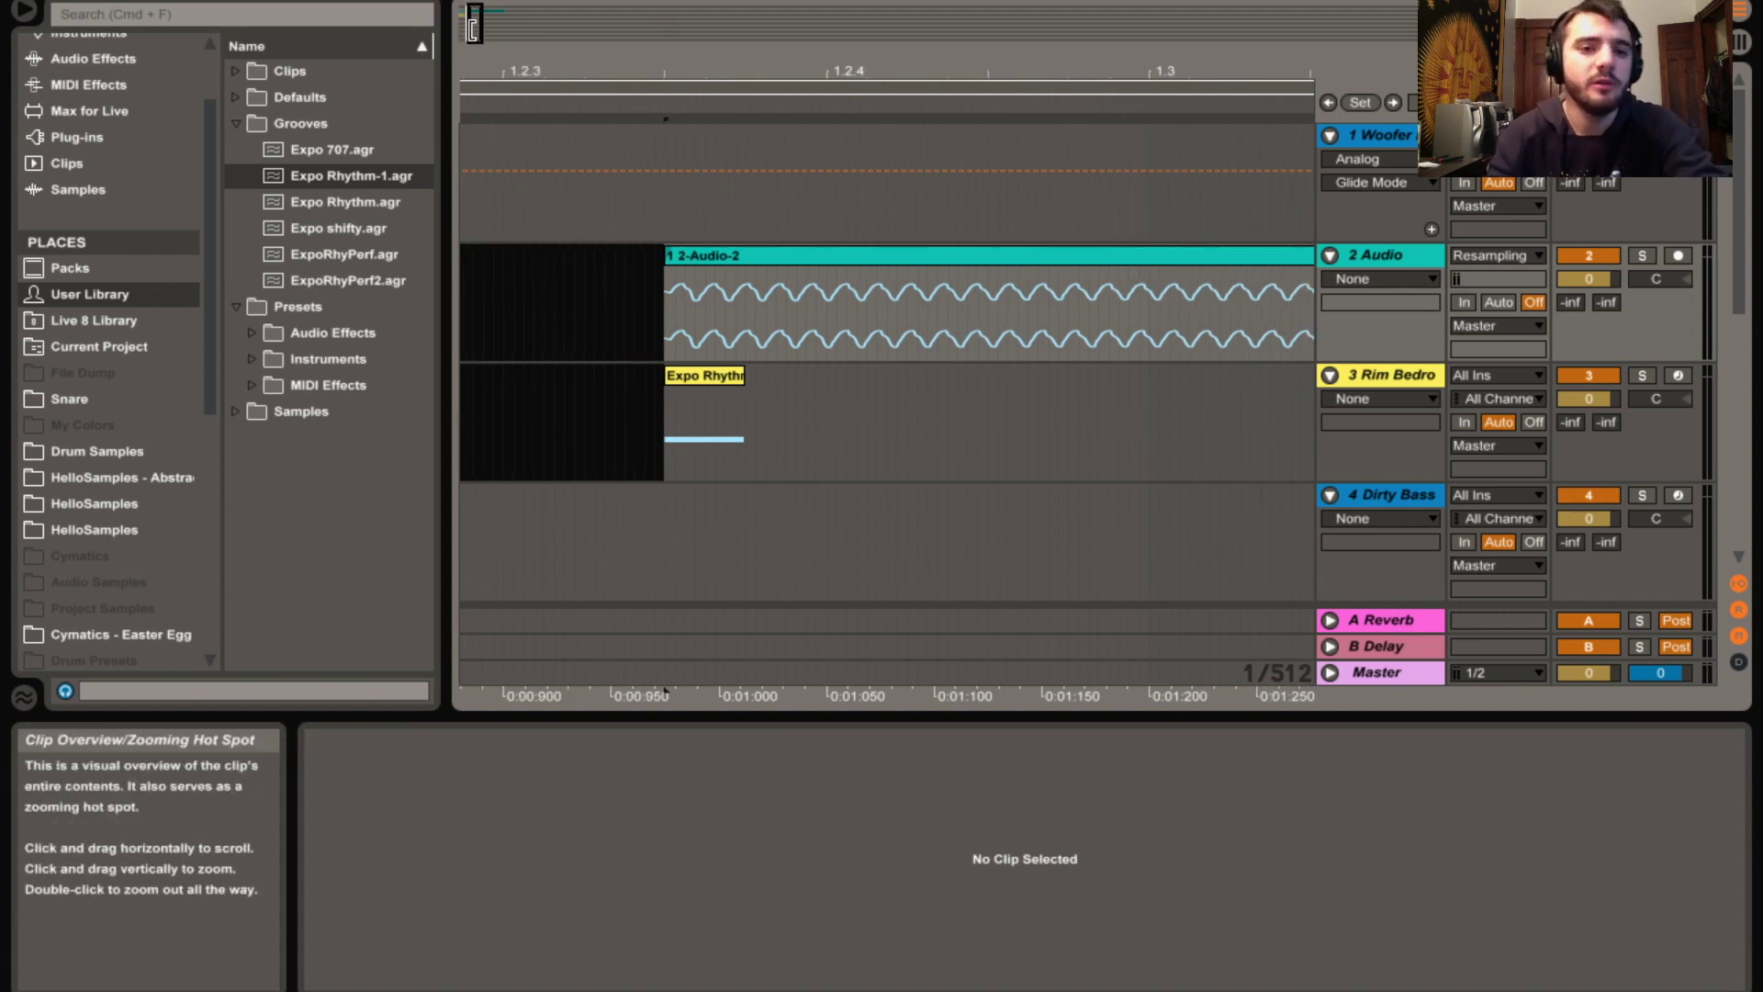
Mute the Rim Bedroom track and play the chopped bass audio from the start of the arrangement
{"action": "left_click_drag", "start_coordinate": [474, 33], "coordinate": [474, 7]}
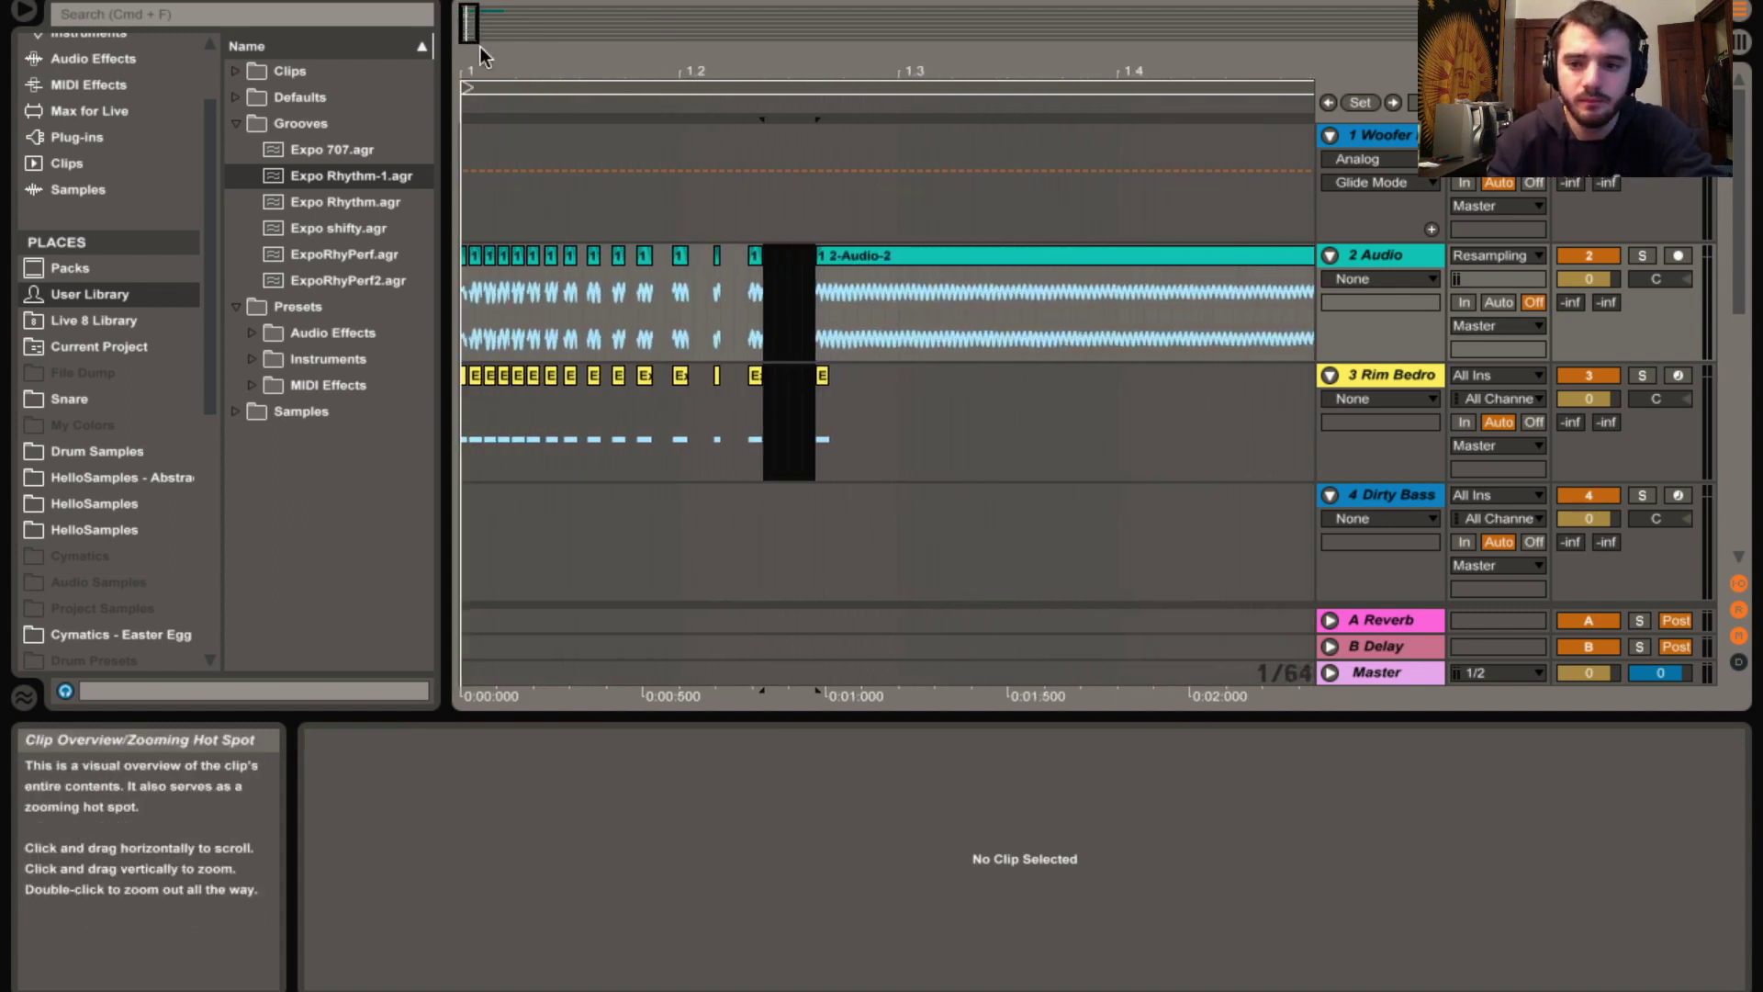
{"action": "left_click", "coordinate": [1565, 373]}
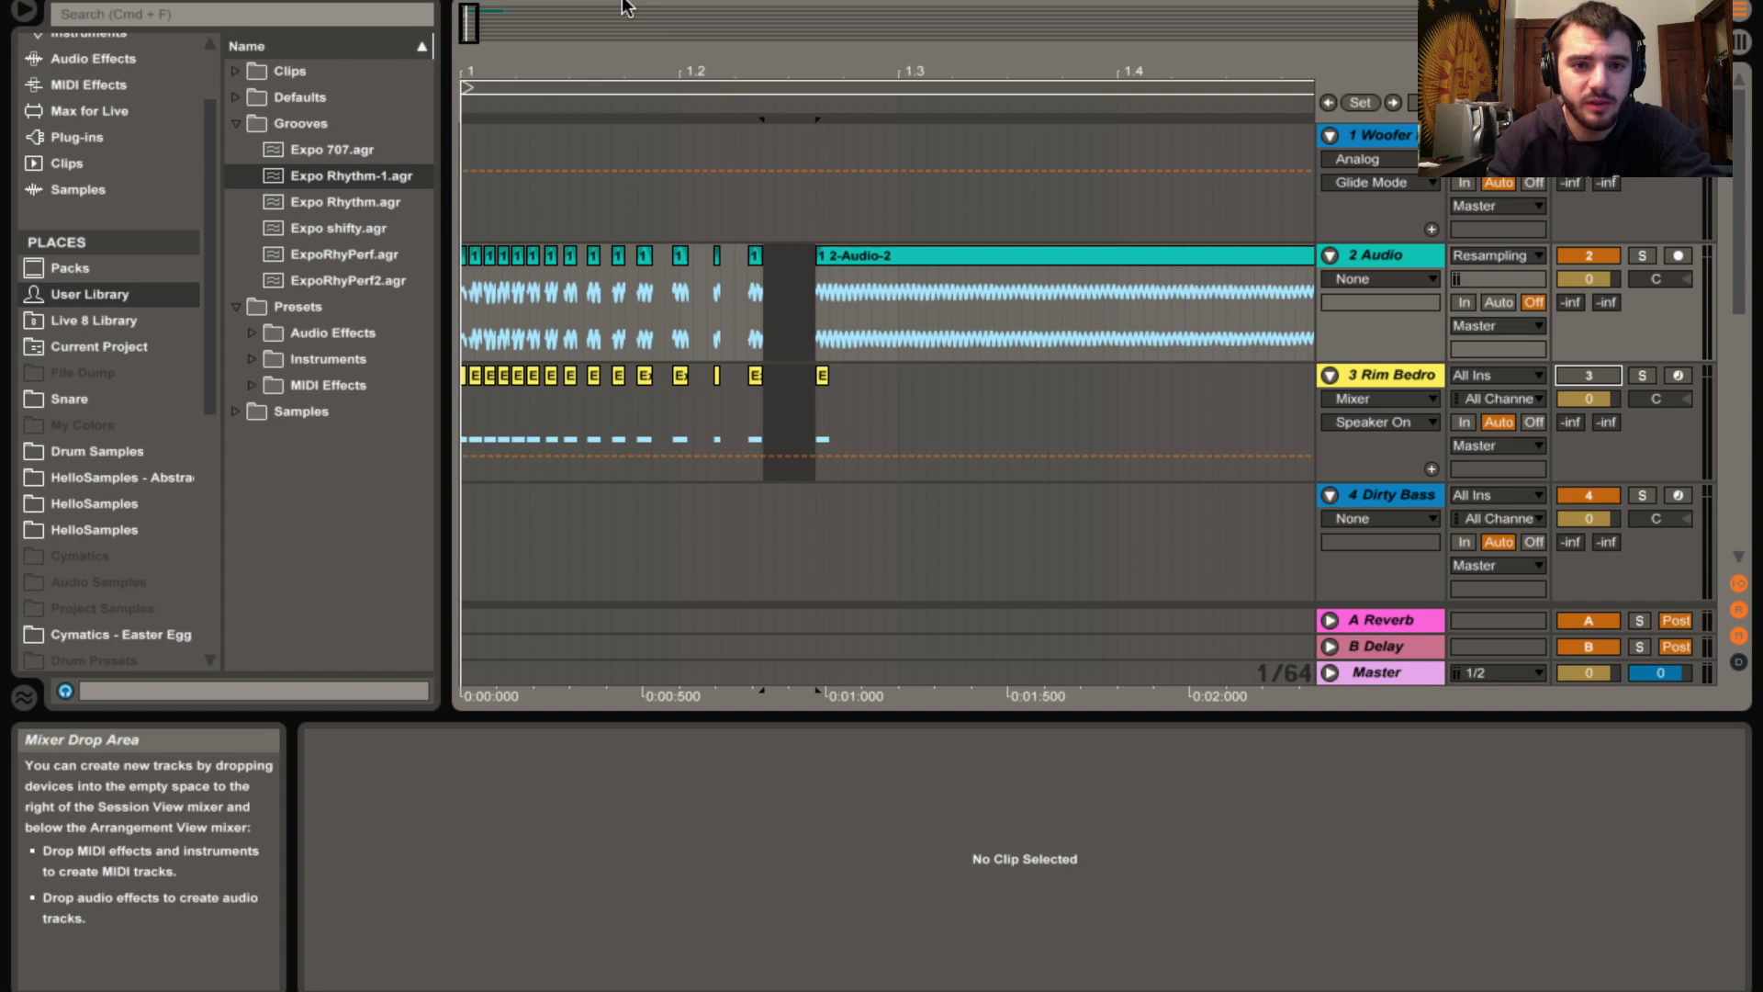
{"action": "left_click", "coordinate": [22, 11]}
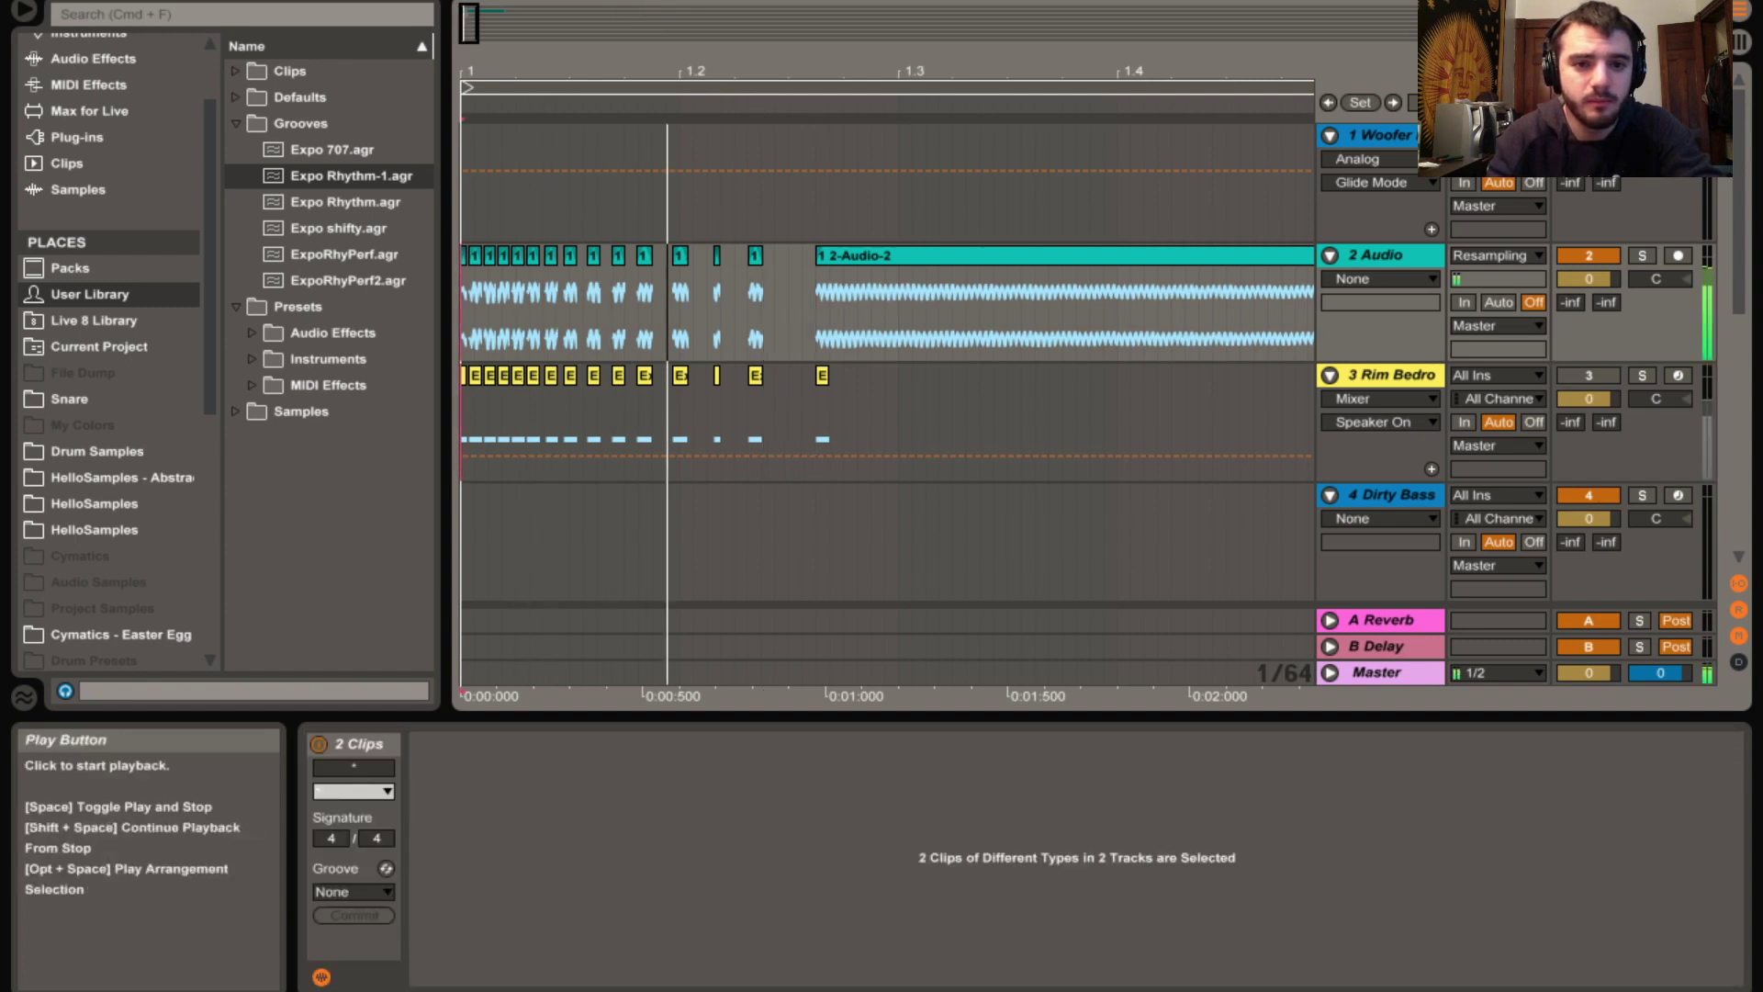
{"action": "key", "text": "space"}
{"action": "left_click_drag", "start_coordinate": [964, 71], "coordinate": [963, 91]}
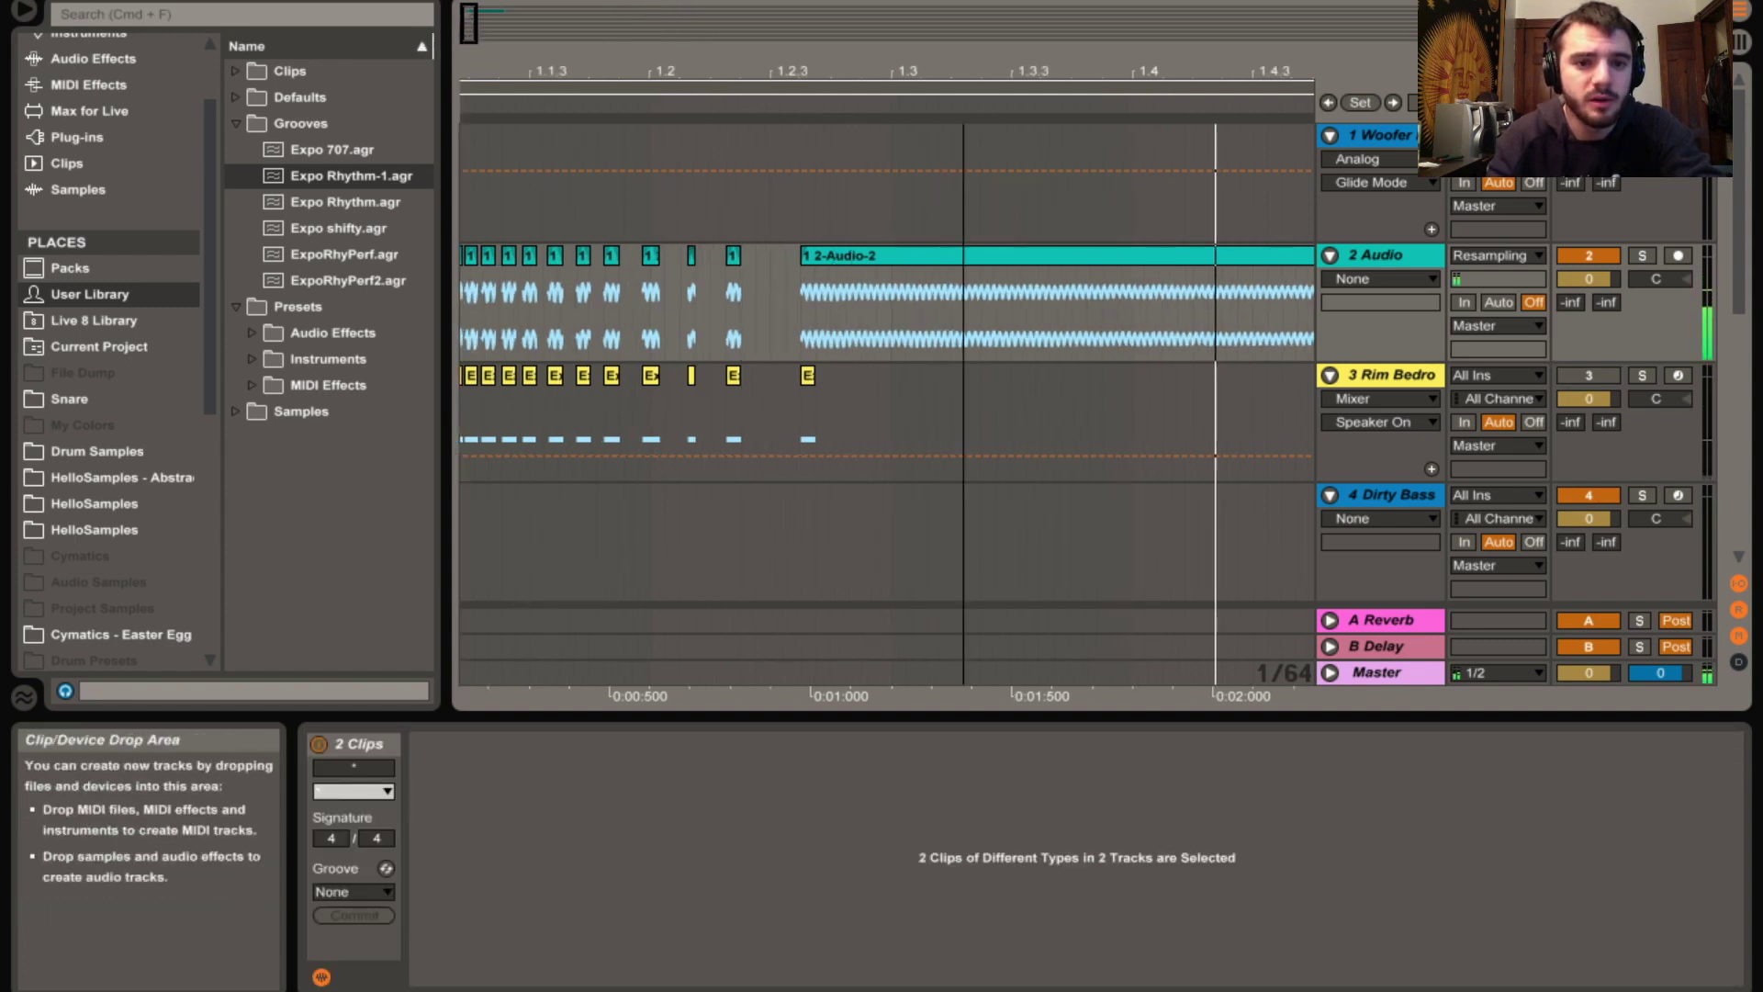
{"action": "left_click_drag", "start_coordinate": [474, 18], "coordinate": [474, 37]}
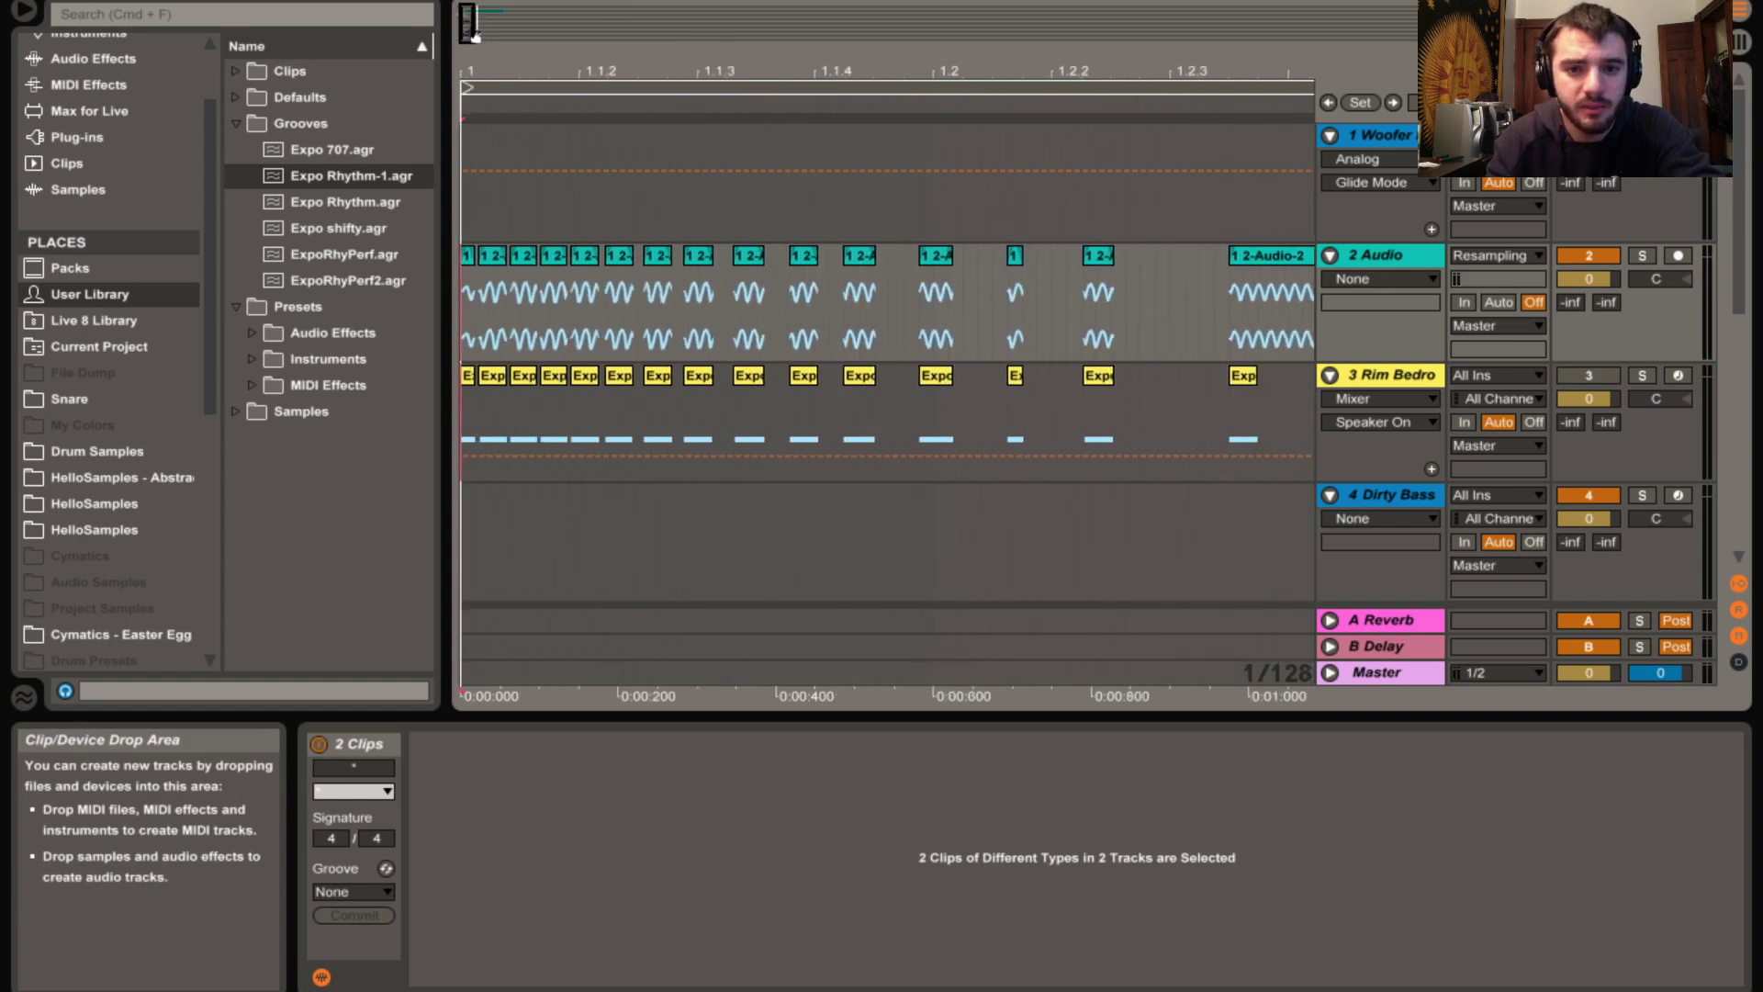
{"action": "left_click", "coordinate": [1029, 255]}
{"action": "key", "text": "super+z"}
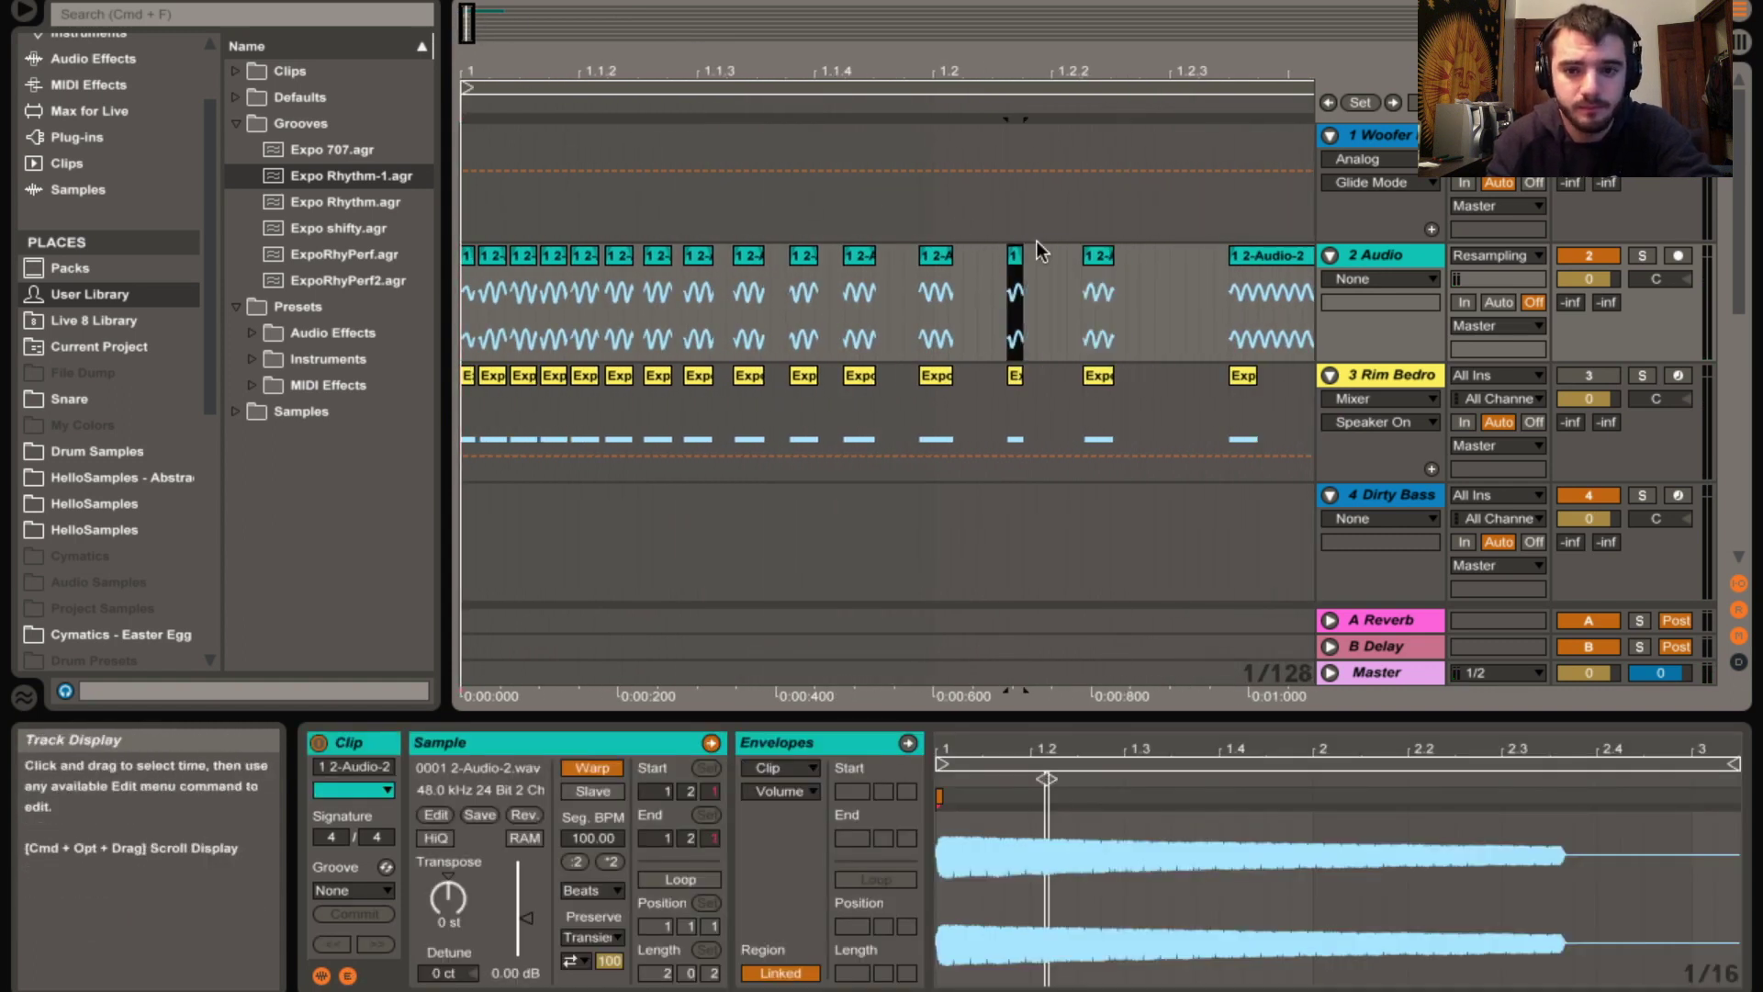
{"action": "left_click_drag", "start_coordinate": [1083, 255], "coordinate": [998, 259]}
{"action": "key", "text": "super+z"}
Turn the arrangement grid off and move the short audio slice between 1.2 and 1.2.2 slightly later, to about 0:00.702
{"action": "right_click", "coordinate": [1067, 280]}
{"action": "left_click", "coordinate": [1099, 502]}
{"action": "key", "text": "super+z"}
{"action": "key", "text": "plus"}
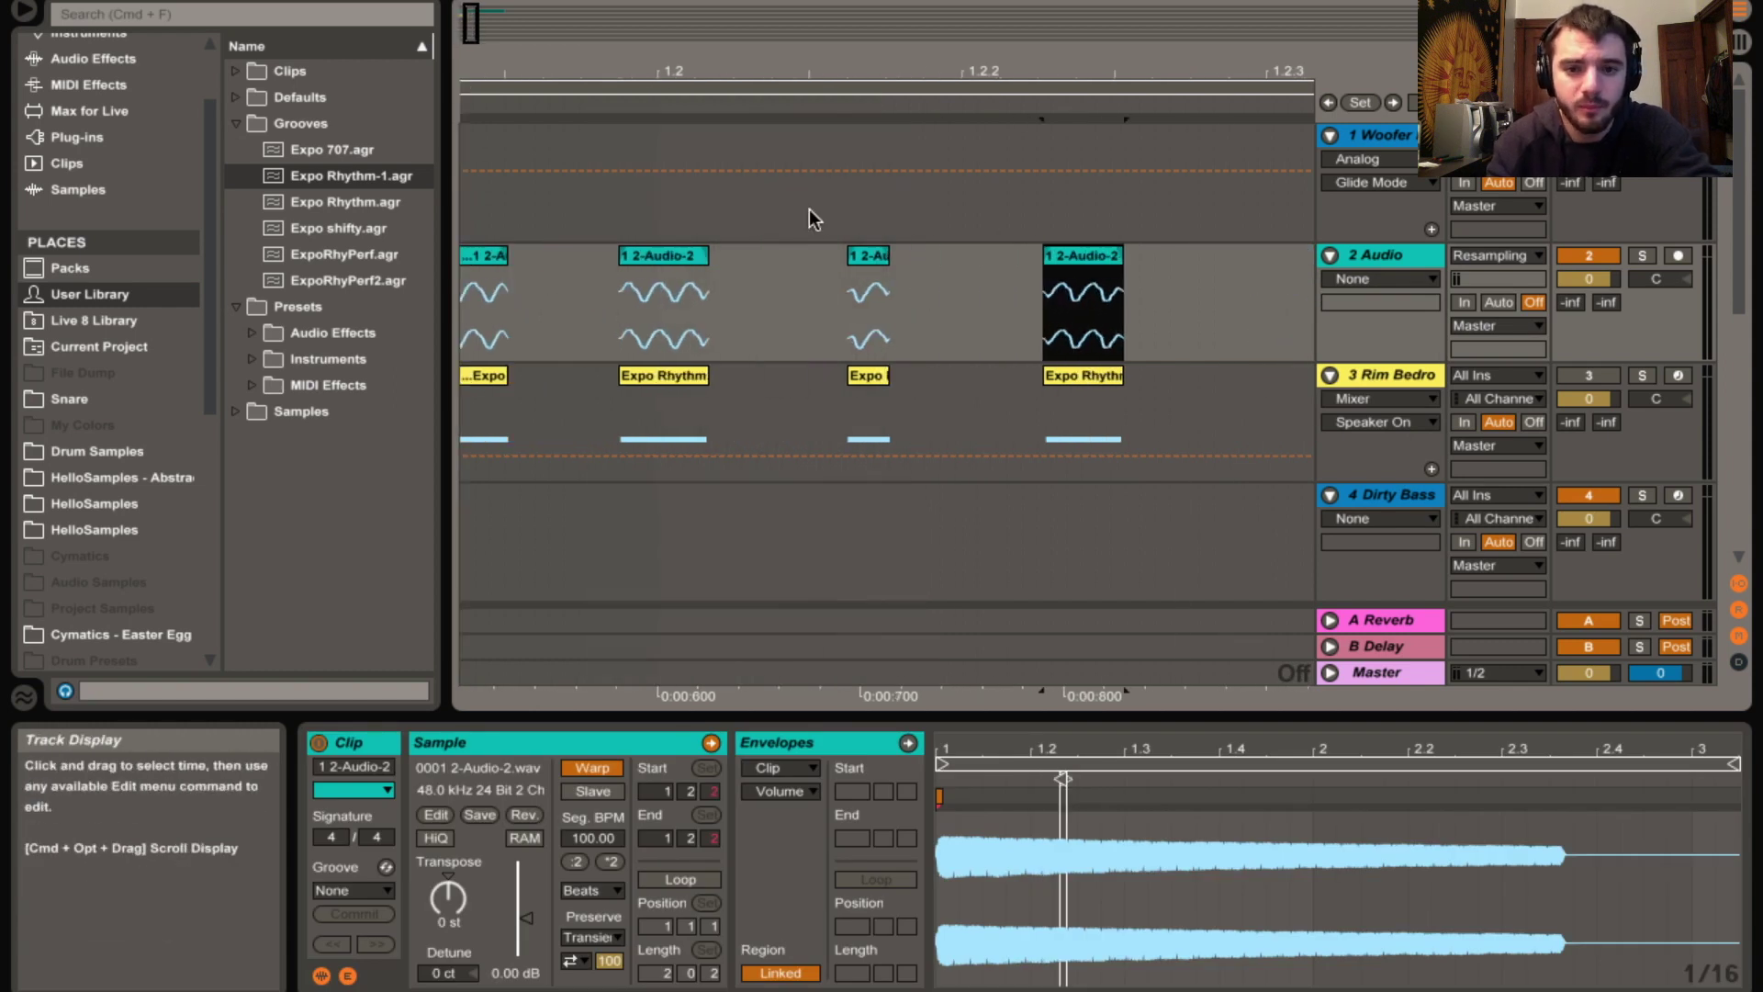
{"action": "left_click_drag", "start_coordinate": [865, 255], "coordinate": [884, 256]}
Play the arrangement from the start to check the timing of the moved audio slice
{"action": "key", "text": "Home"}
{"action": "key", "text": "space"}
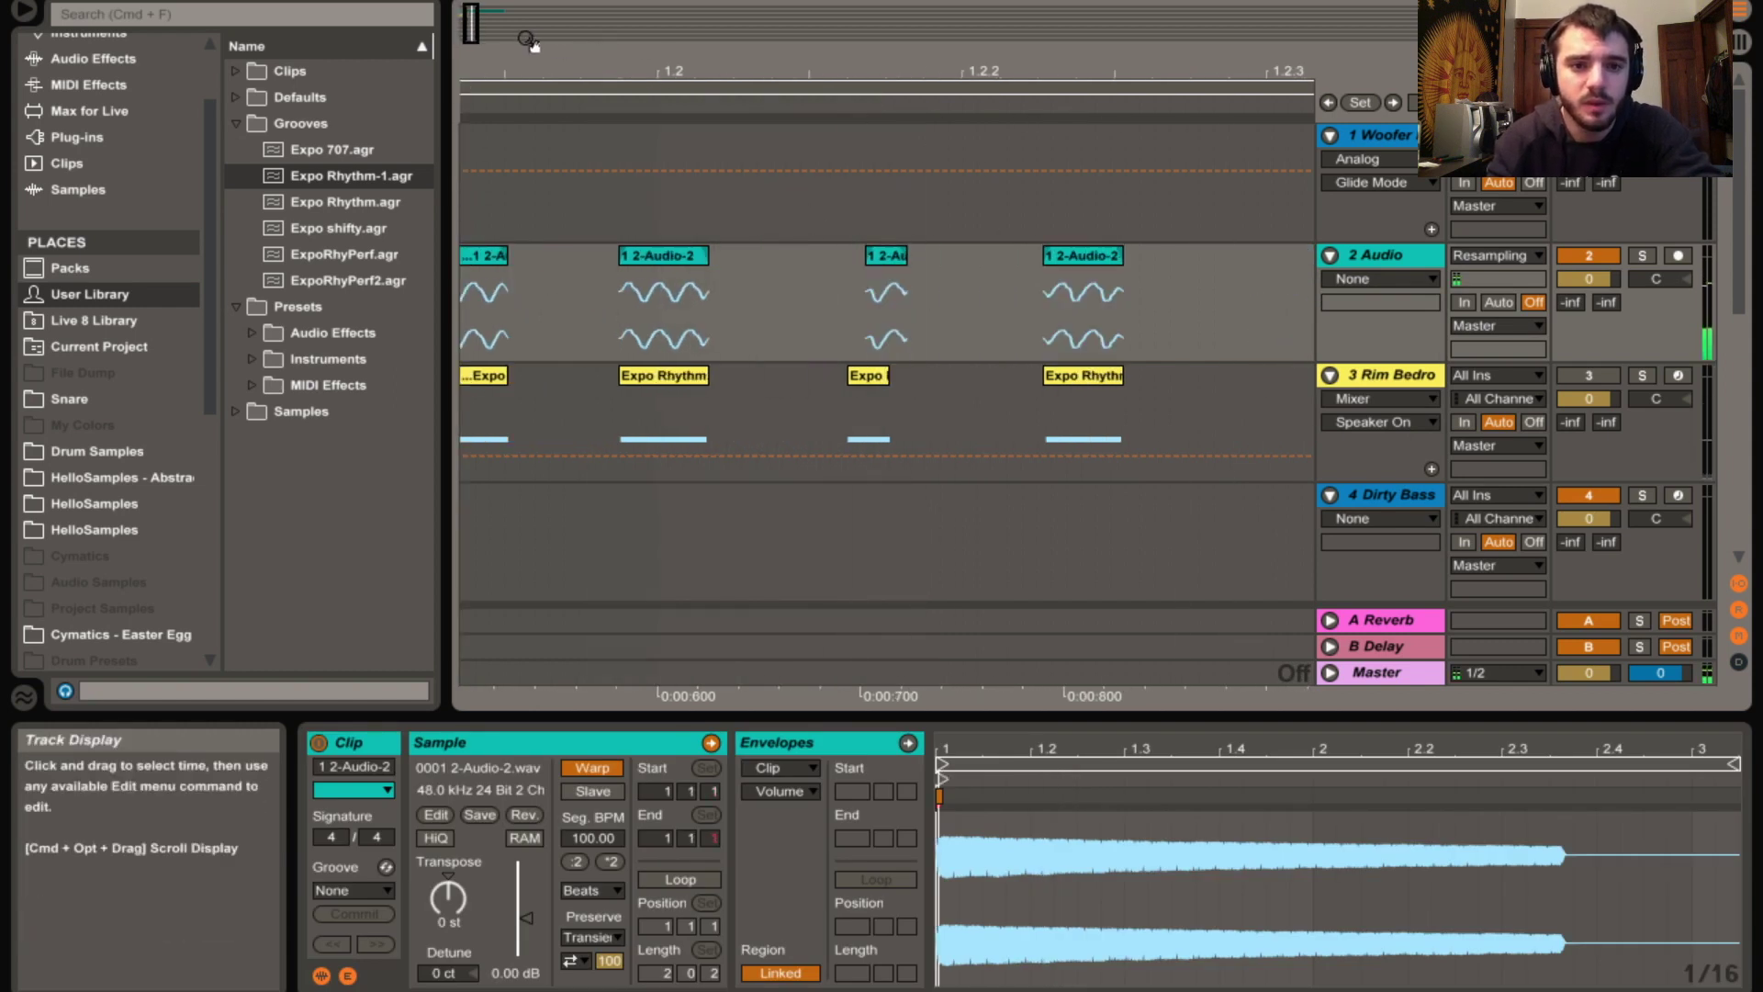
{"action": "left_click_drag", "start_coordinate": [472, 26], "coordinate": [471, 1]}
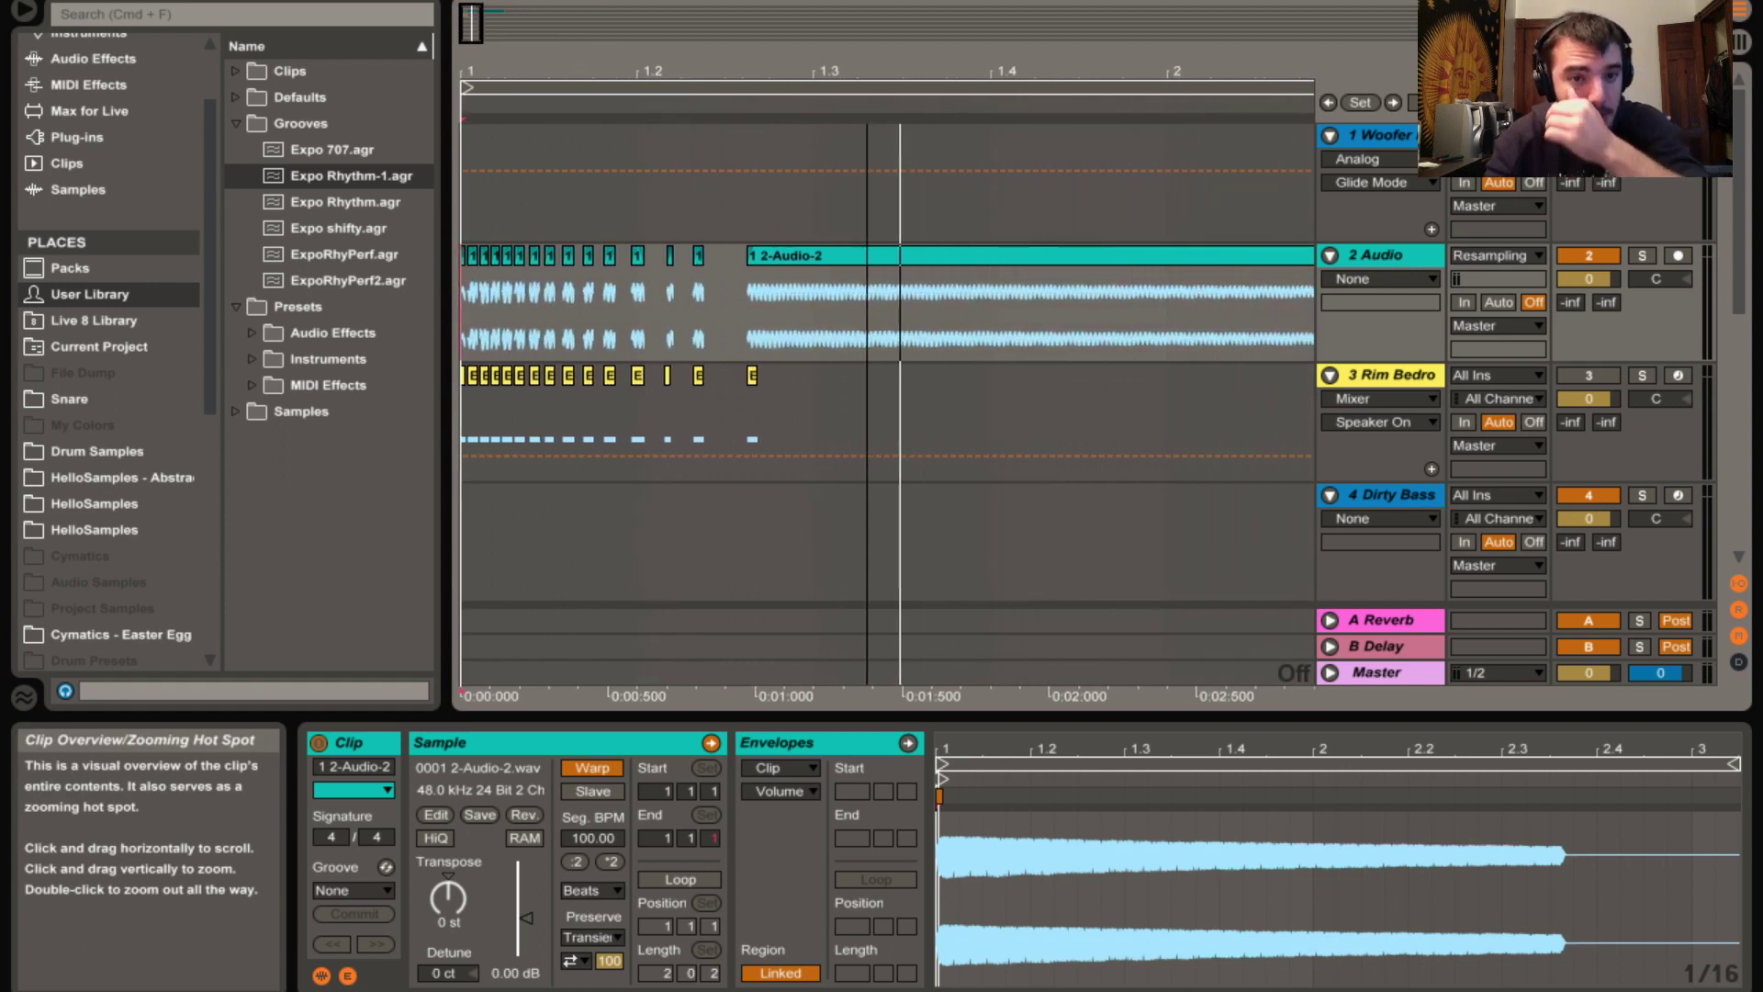
{"action": "key", "text": "space"}
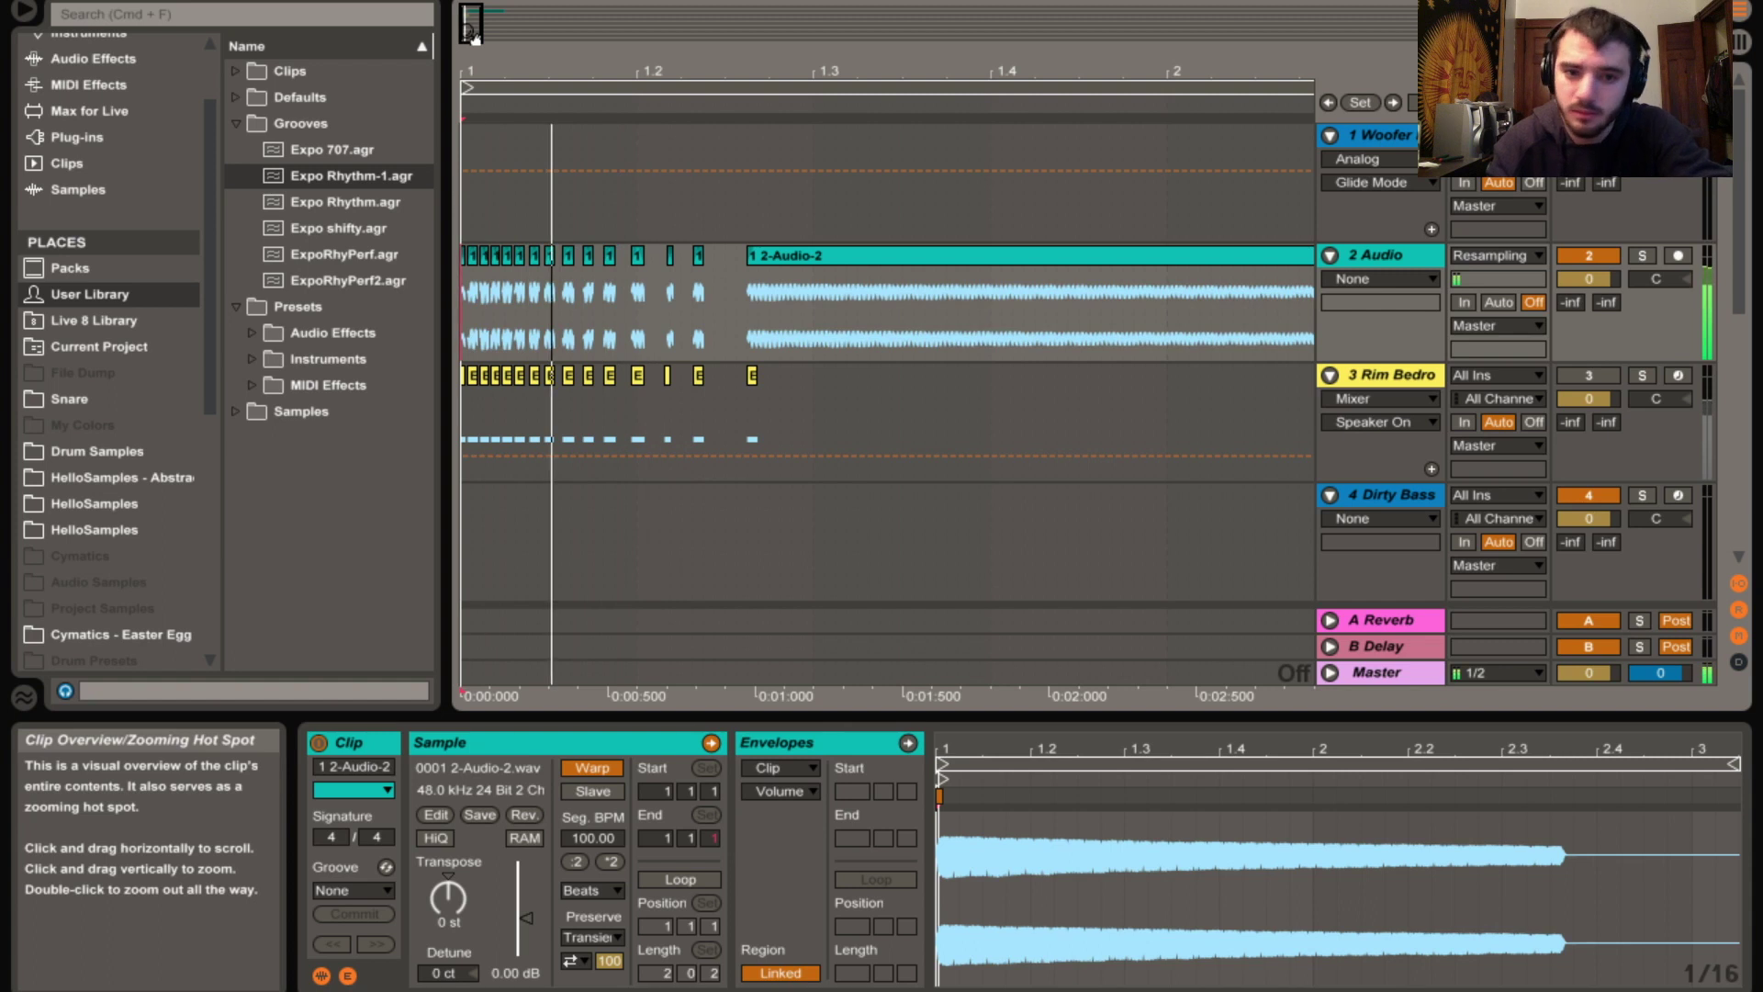
Extend the start of the long final audio clip back to just before 1.2 and play the result from the start
{"action": "left_click_drag", "start_coordinate": [748, 266], "coordinate": [640, 266]}
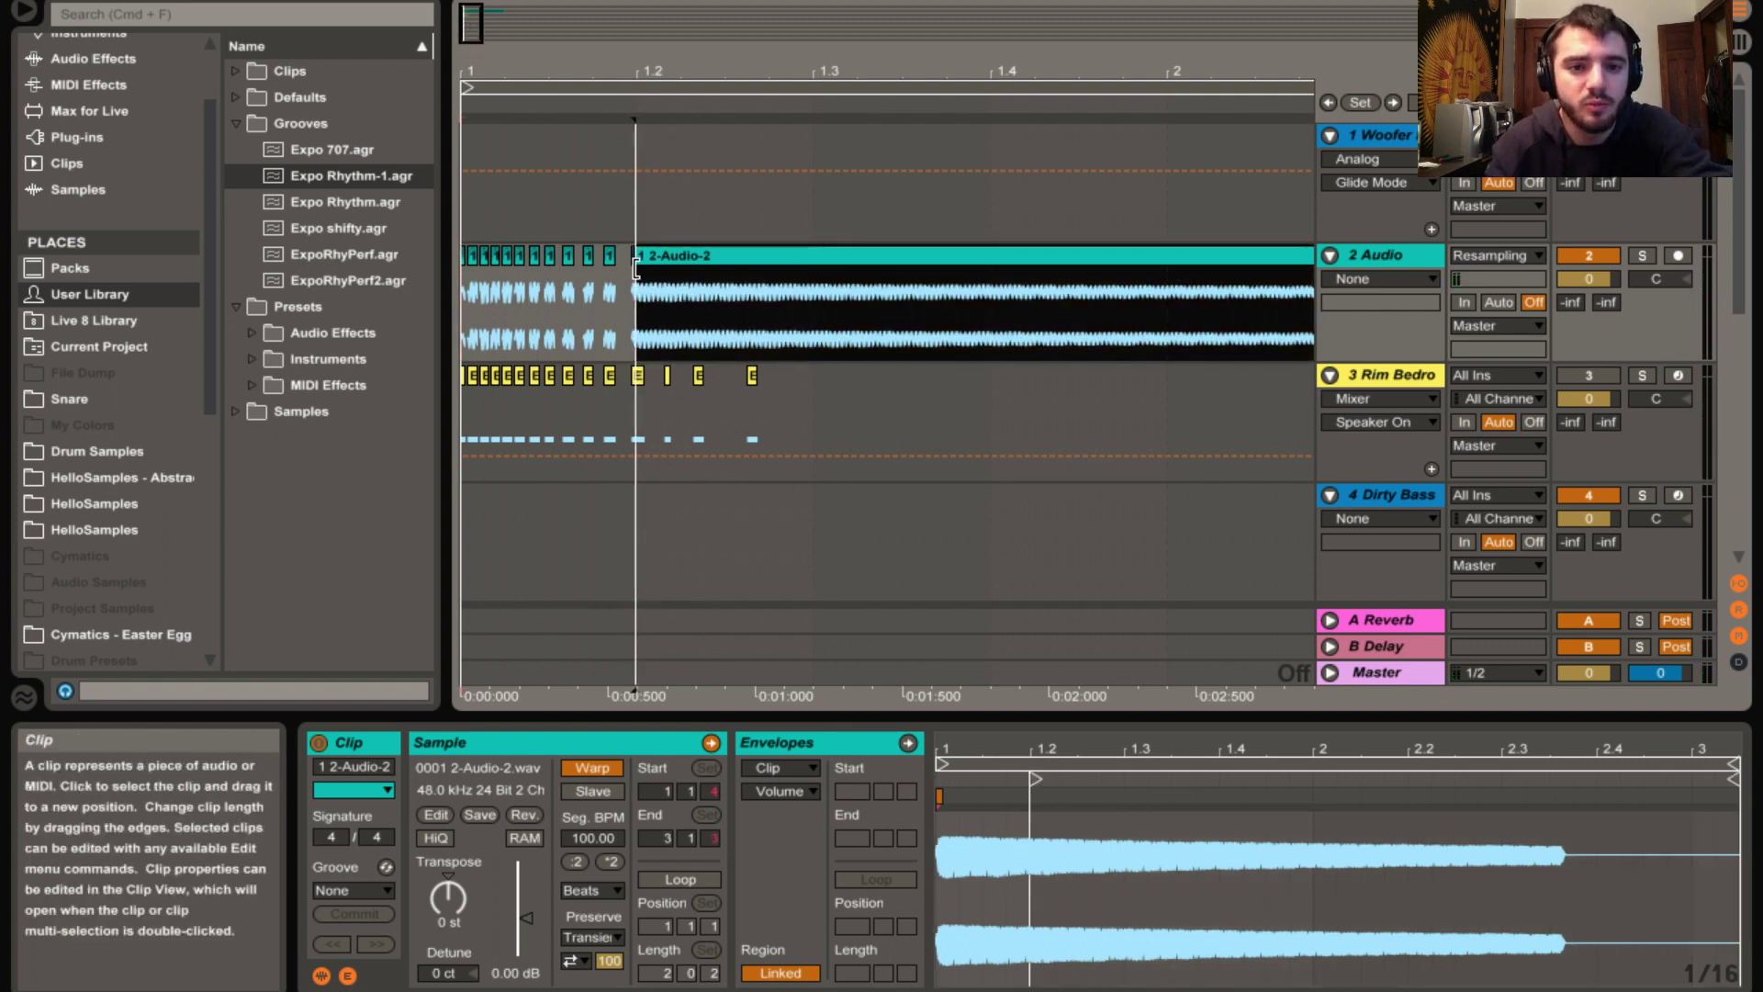
{"action": "left_click", "coordinate": [643, 80]}
{"action": "key", "text": "Home"}
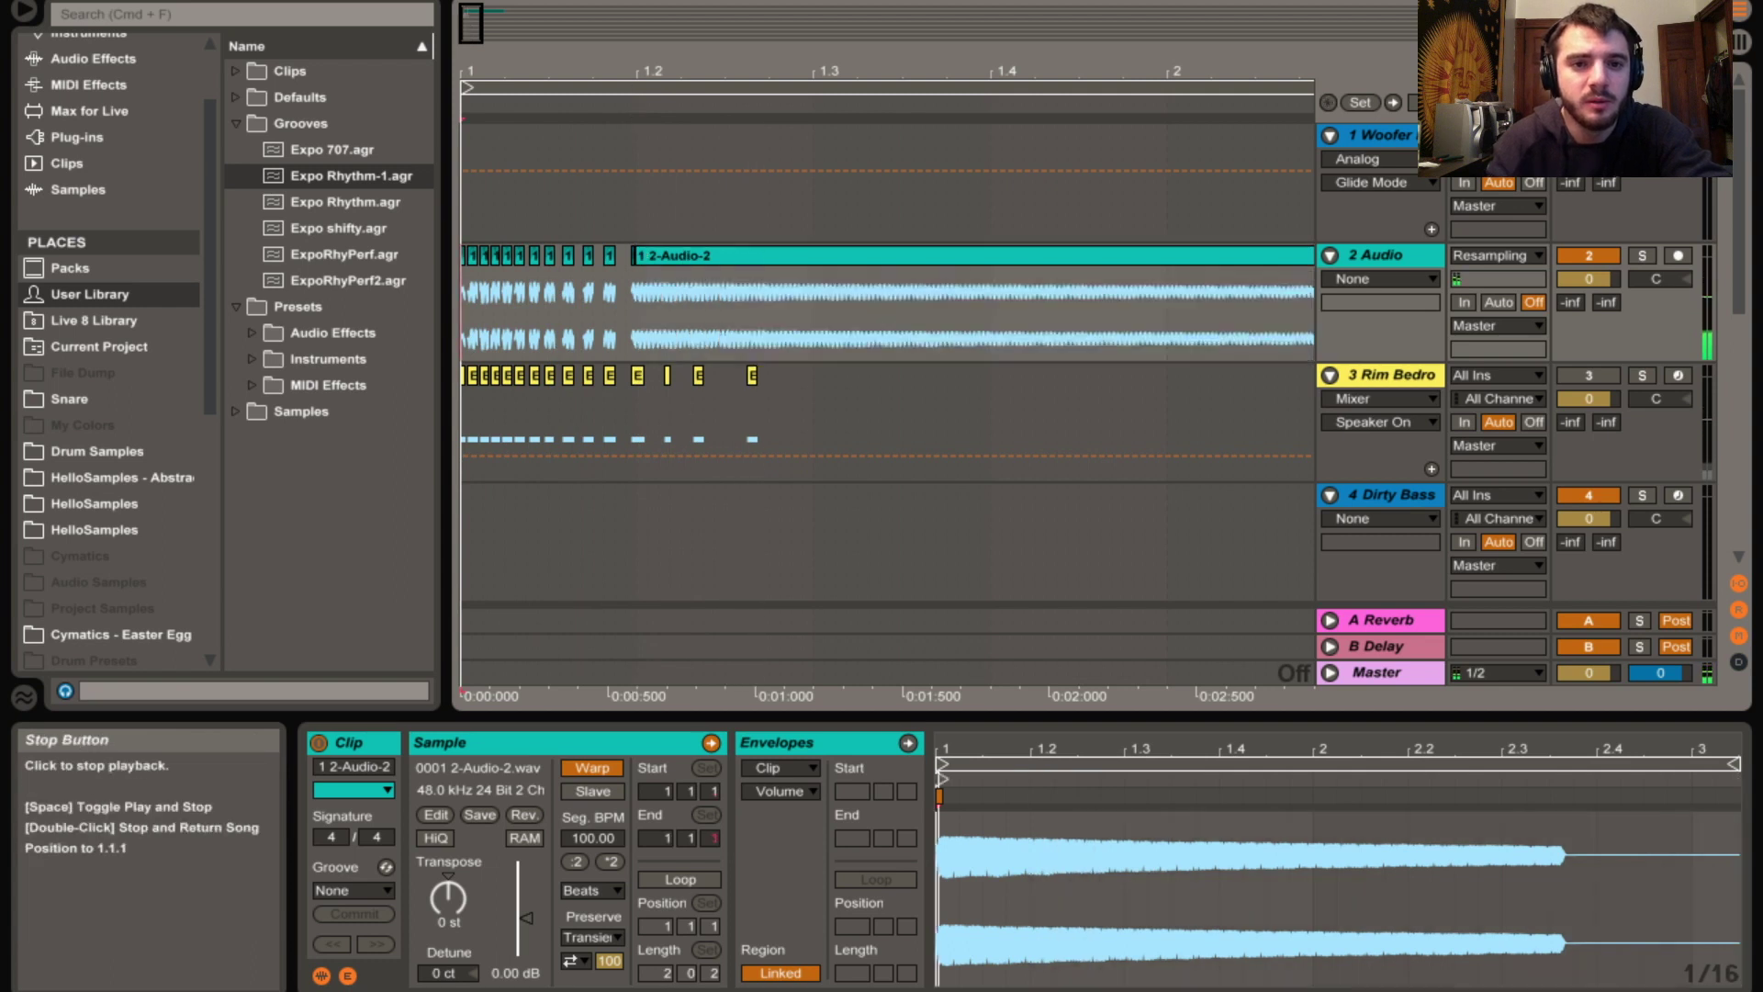
{"action": "key", "text": "space"}
{"action": "key", "text": "space"}
Delete the leftover sliver of audio directly in front of the long audio clip near 1.2
{"action": "left_click_drag", "start_coordinate": [673, 21], "coordinate": [769, 142]}
{"action": "left_click_drag", "start_coordinate": [470, 28], "coordinate": [458, 32]}
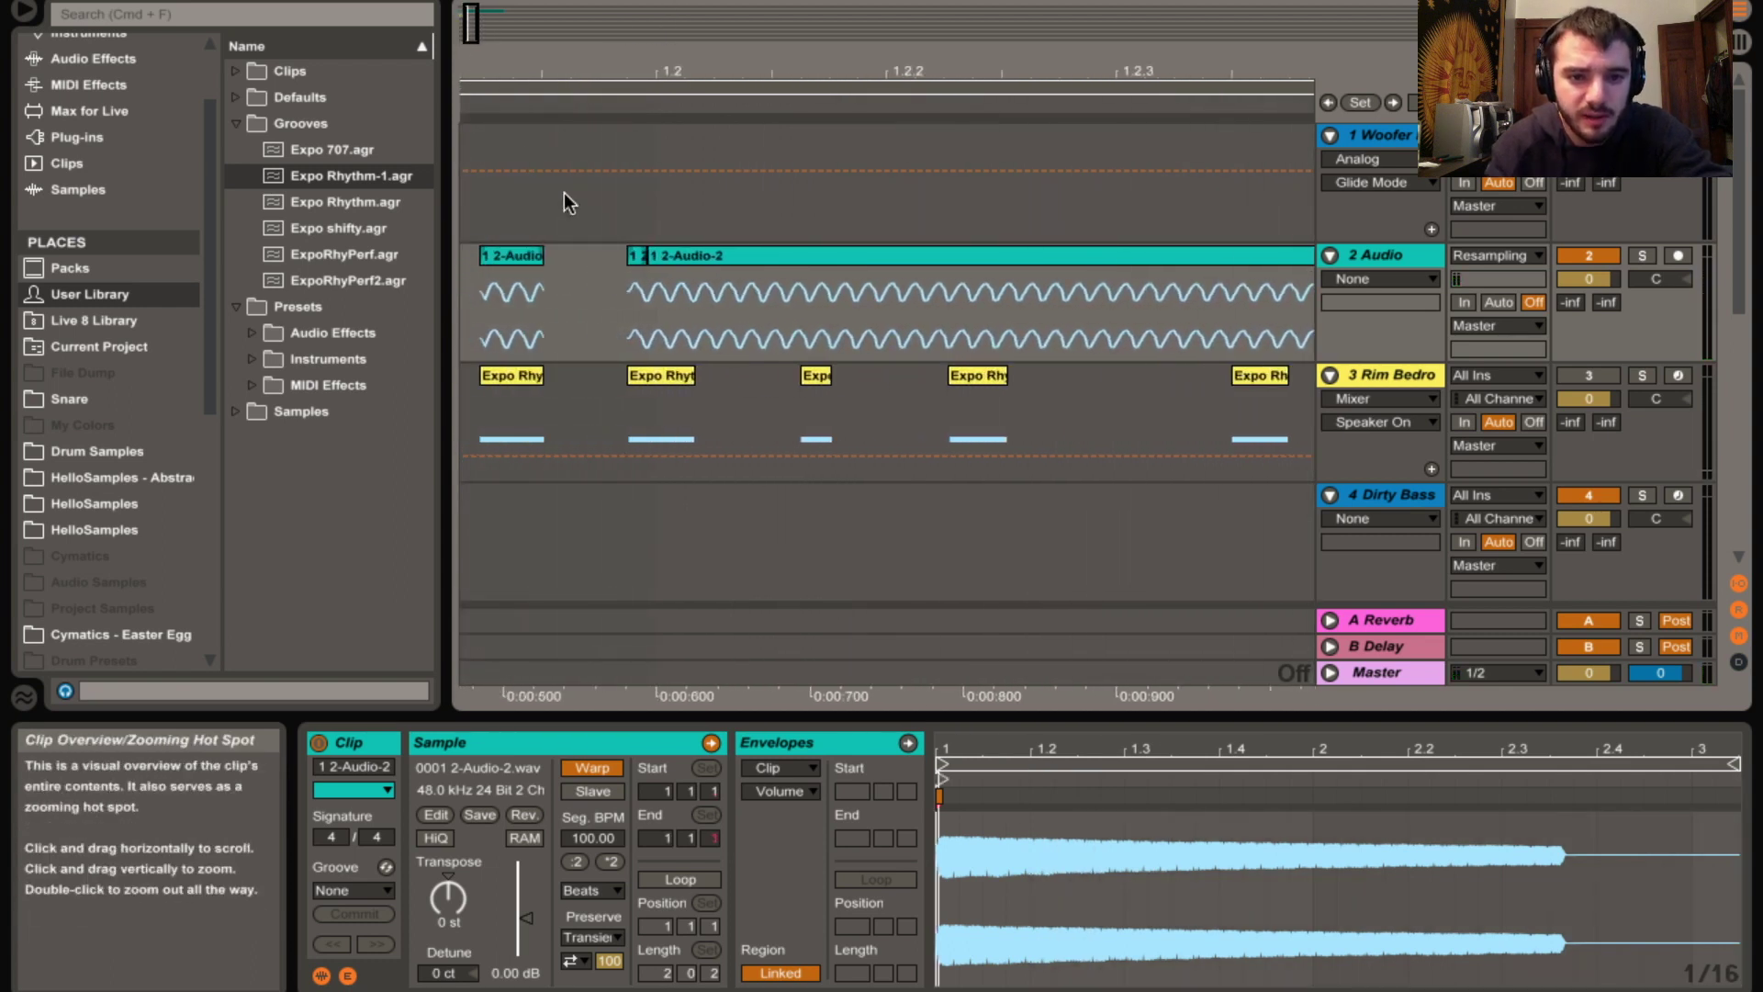
{"action": "double_click", "coordinate": [633, 257]}
{"action": "left_click", "coordinate": [637, 258]}
{"action": "key", "text": "Delete"}
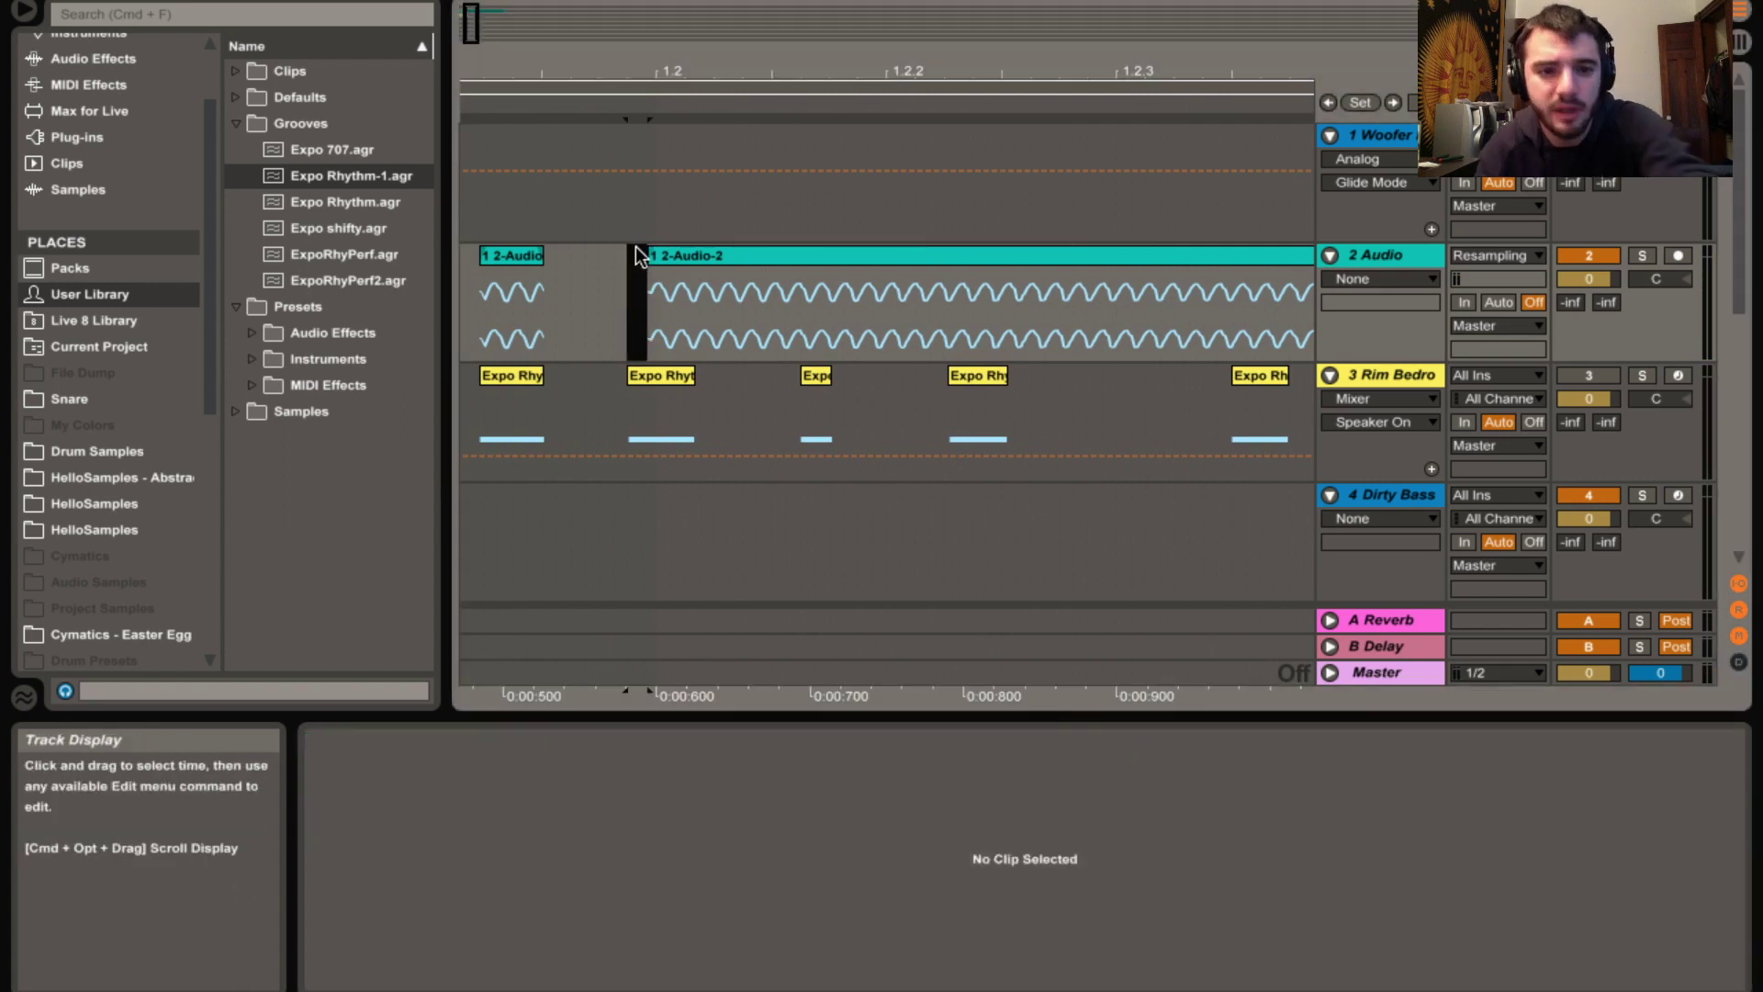
Trim the start of the long audio clip to 1.2 and set the arrangement's fixed grid to 1/32
{"action": "left_click_drag", "start_coordinate": [648, 262], "coordinate": [658, 263]}
{"action": "right_click", "coordinate": [638, 266]}
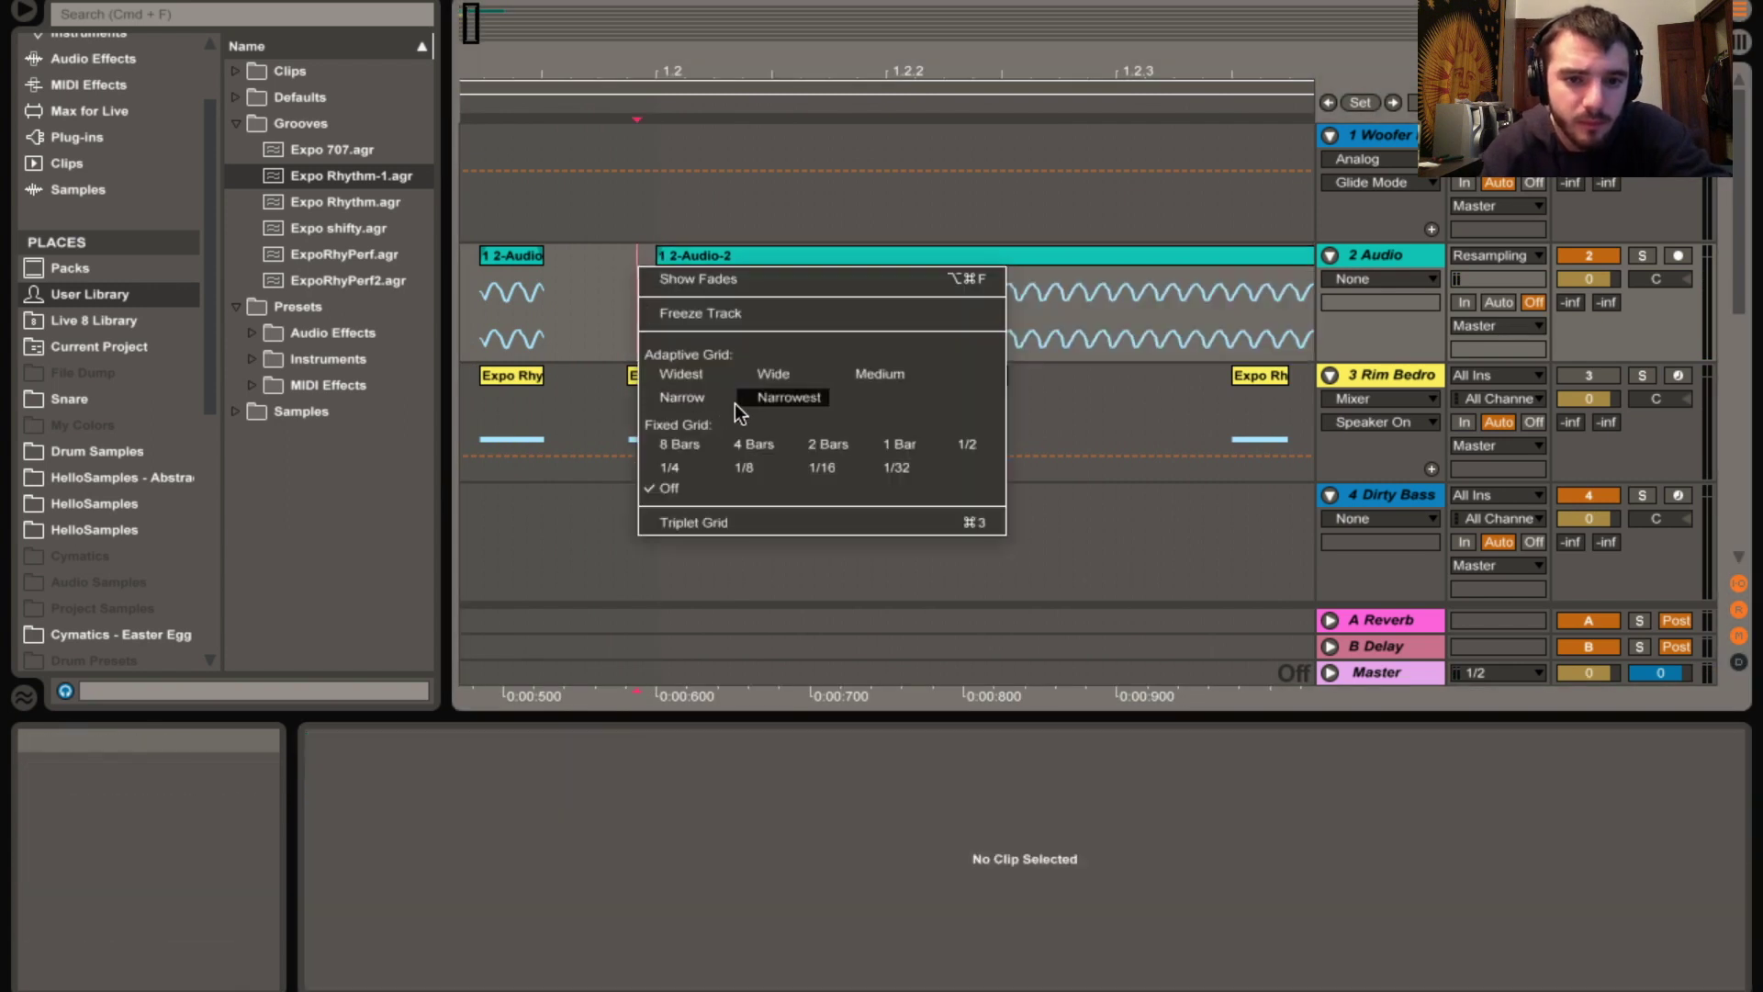
{"action": "left_click", "coordinate": [893, 465]}
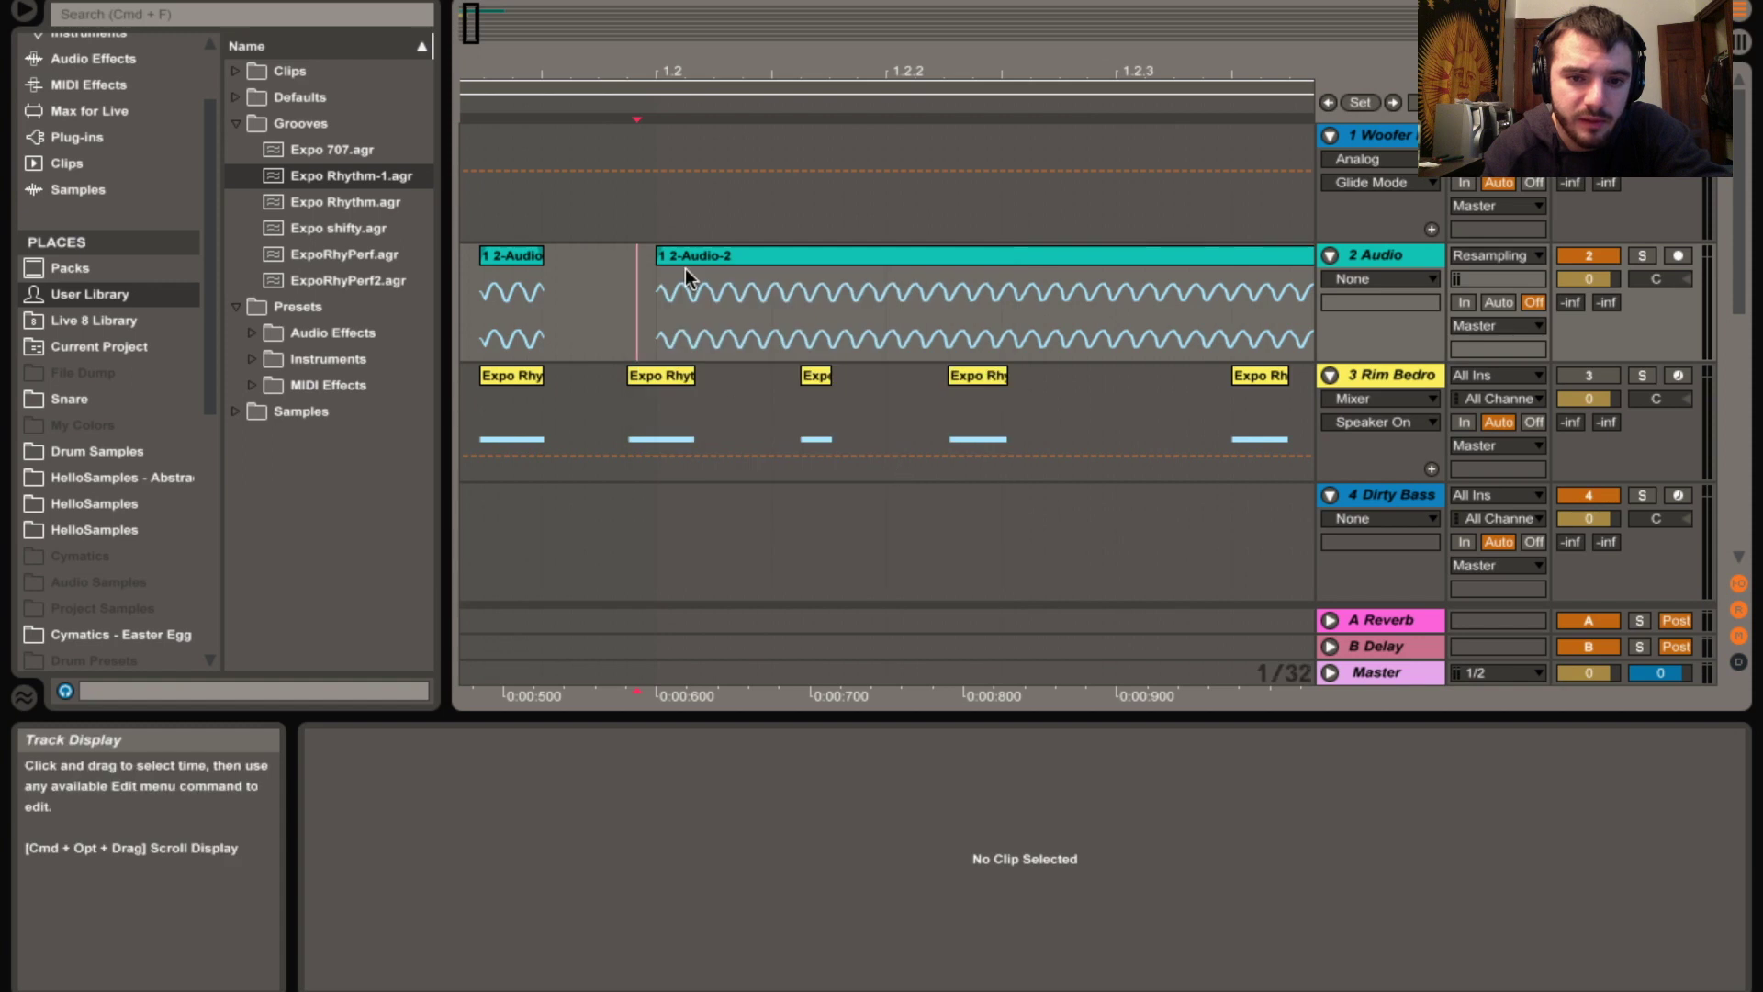
{"action": "left_click", "coordinate": [662, 261]}
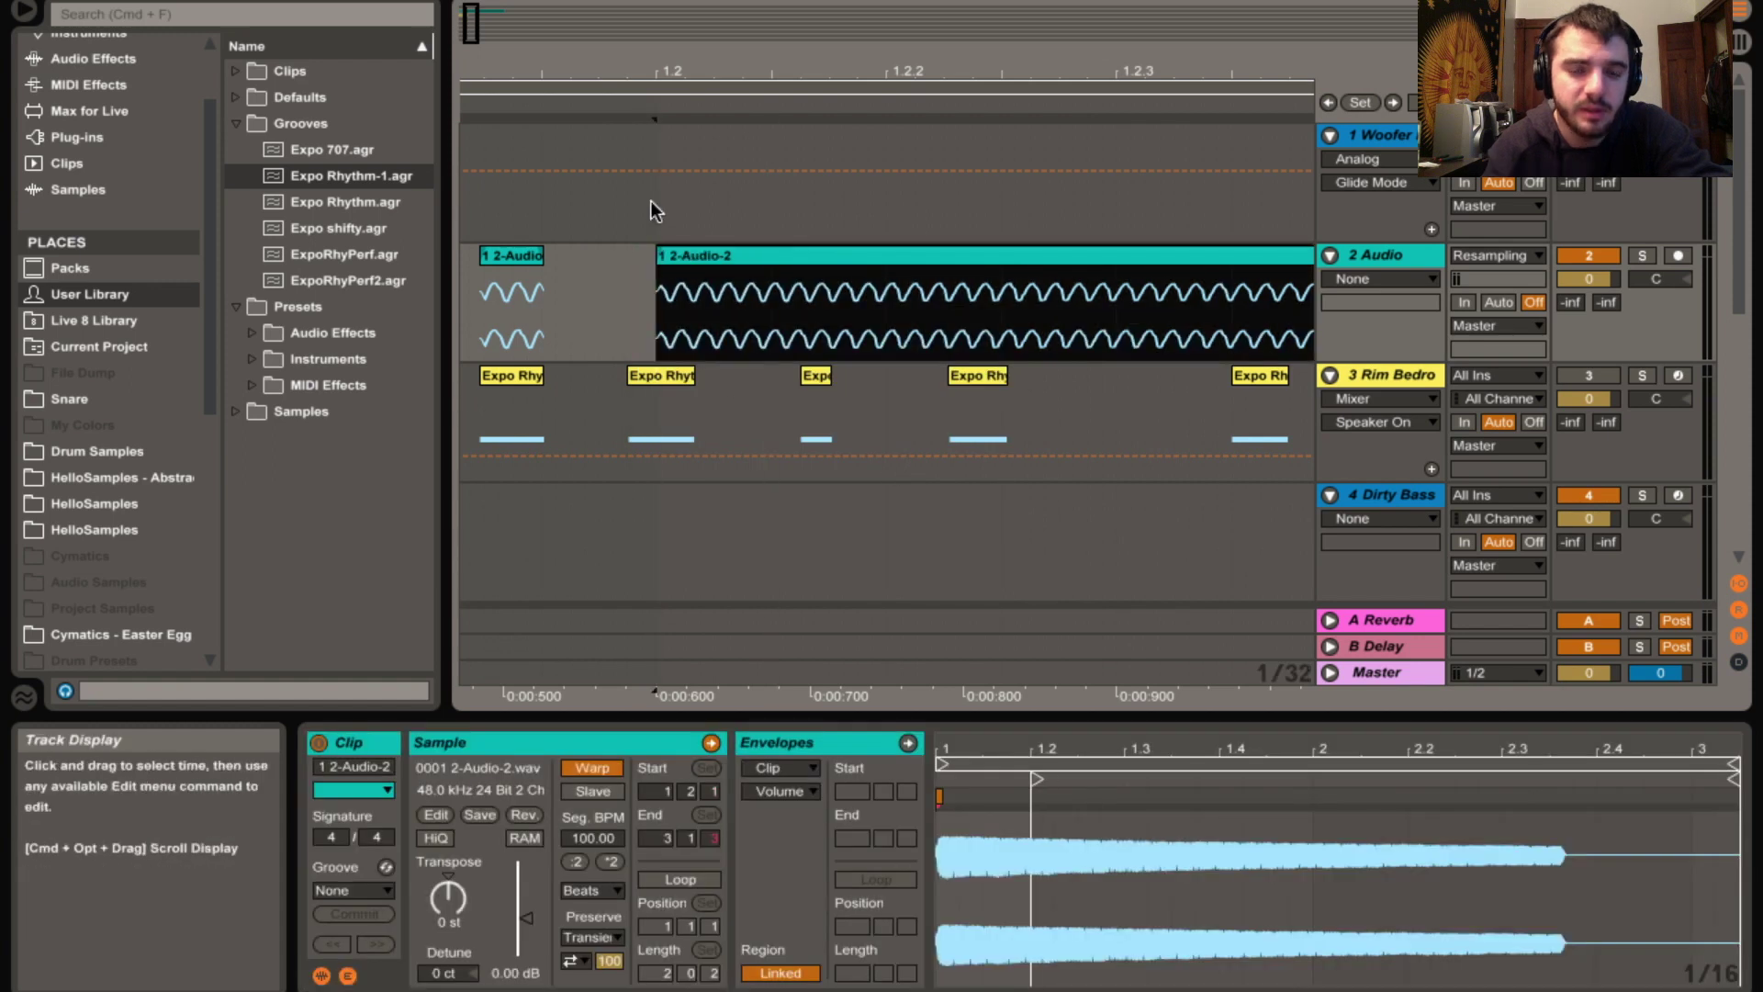
Play the arrangement from the start to hear the chops leading into the sustained bass at 1.2
{"action": "key", "text": "Home"}
{"action": "key", "text": "space"}
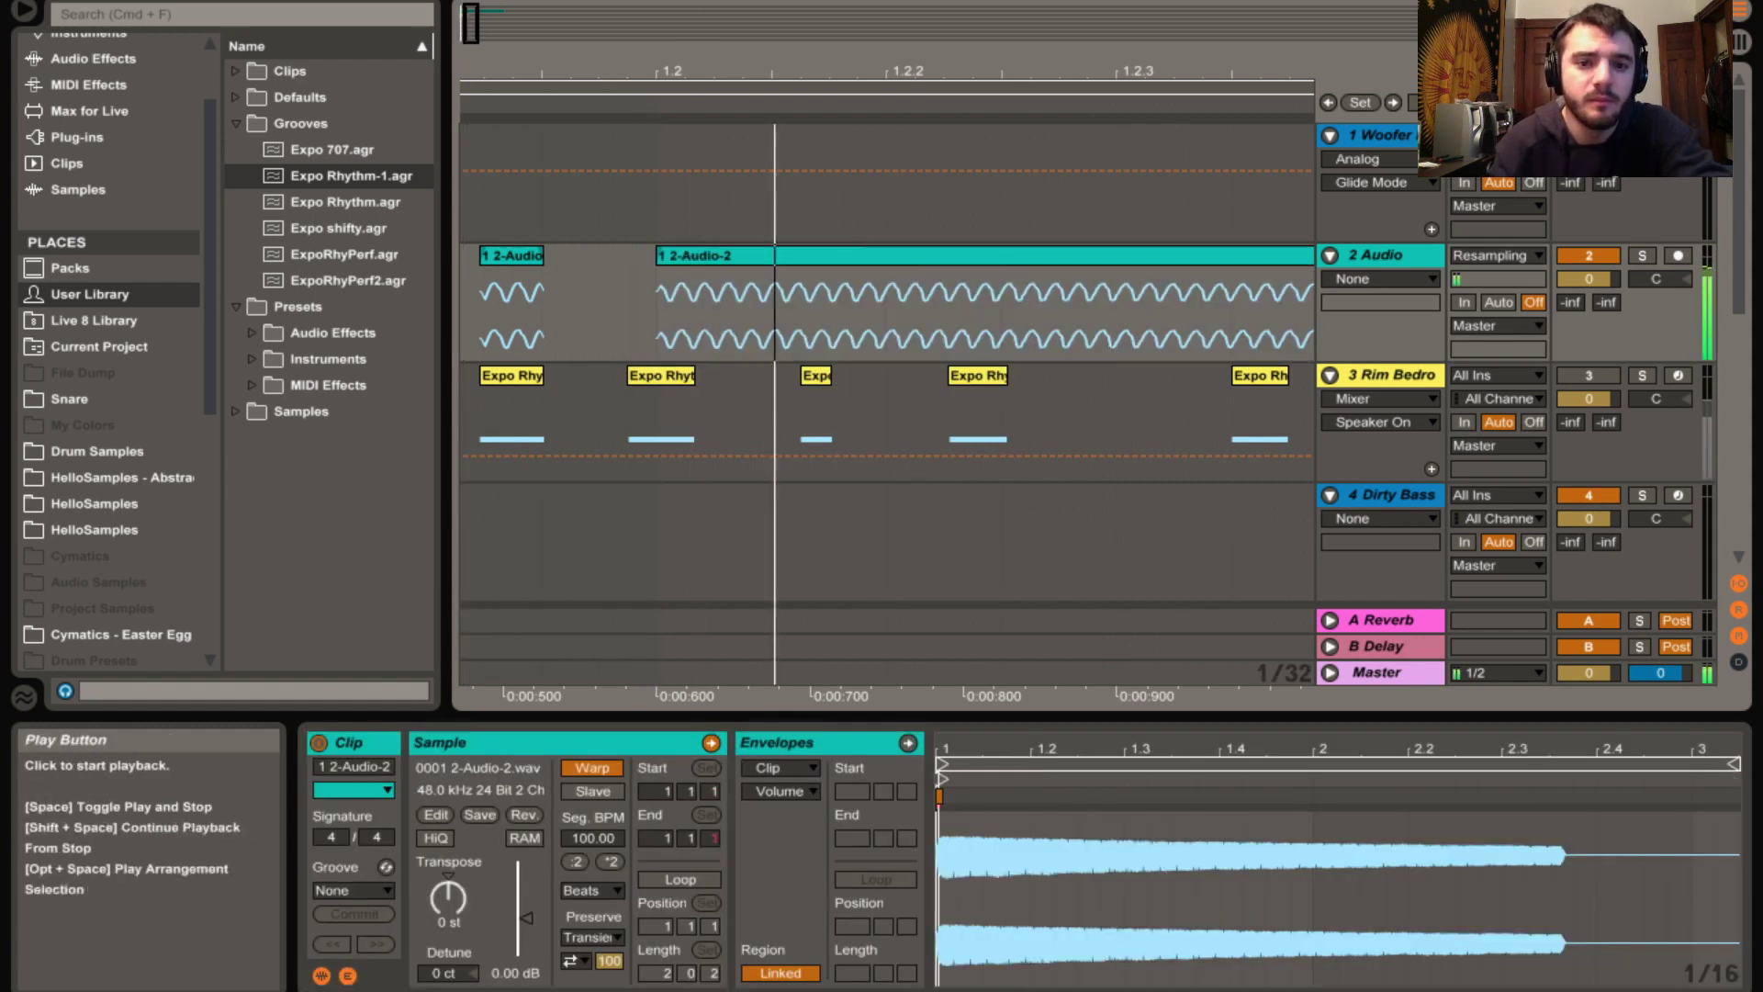
{"action": "left_click_drag", "start_coordinate": [473, 37], "coordinate": [472, 29]}
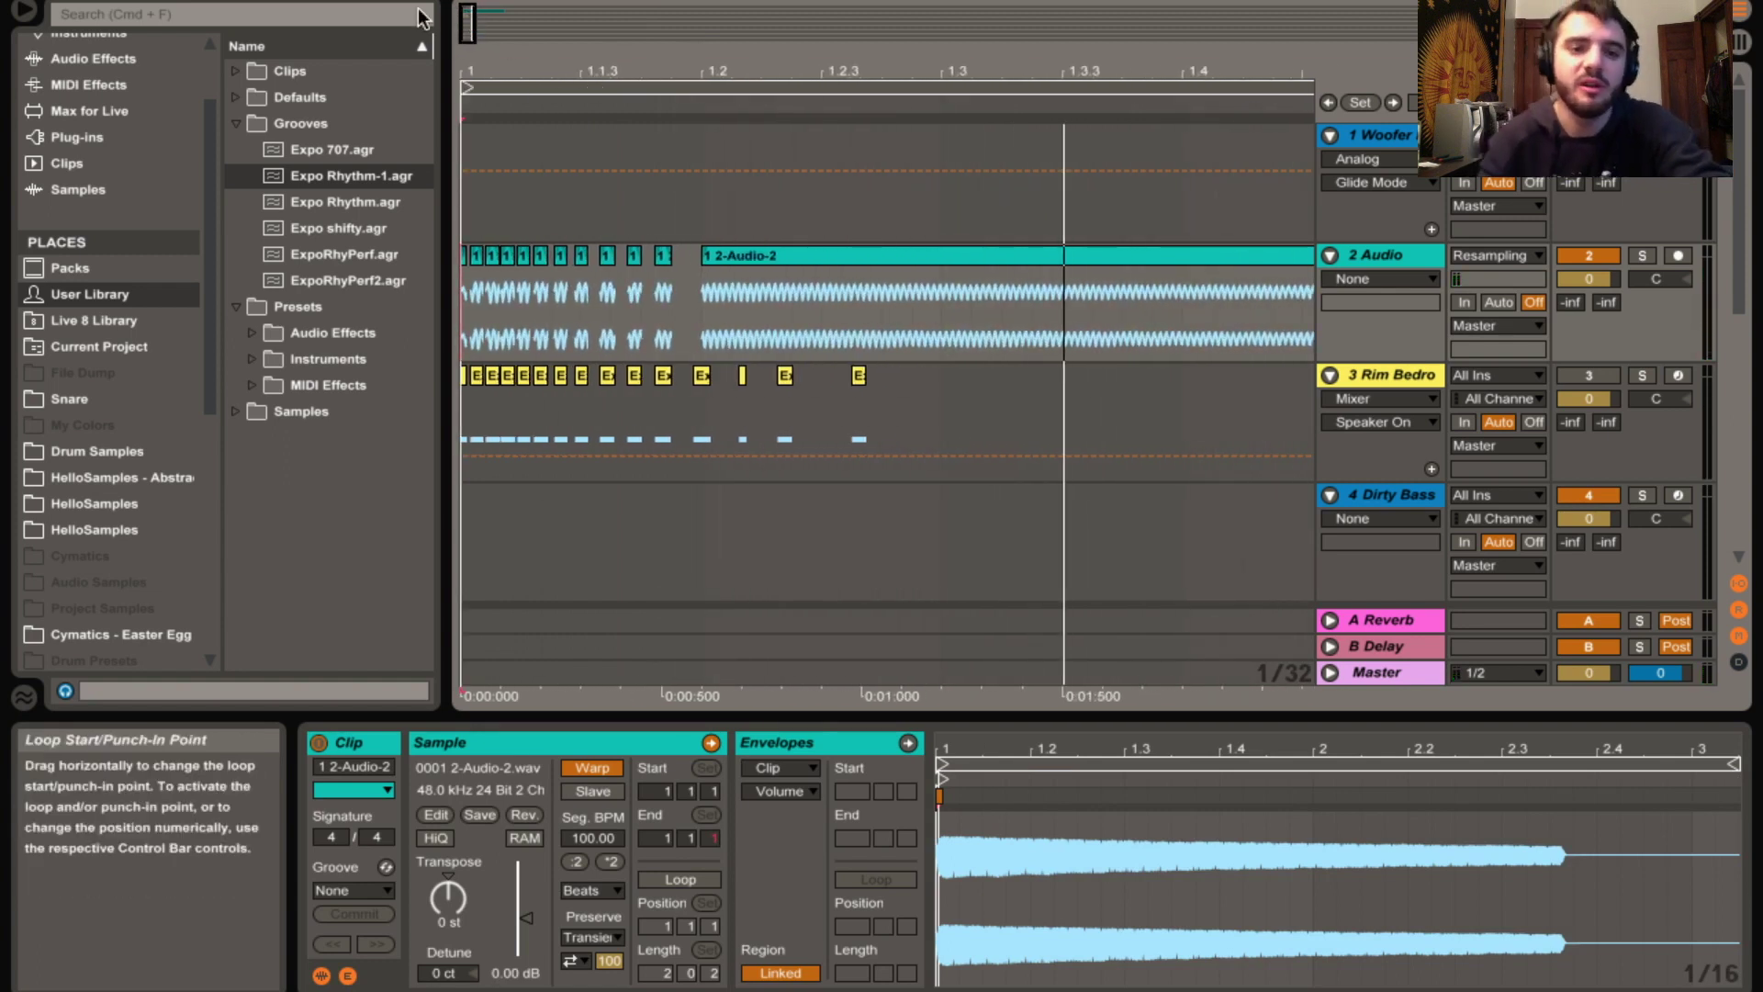
Delete the Expo Rhythm clip material on the rim track from 1.2 onward
{"action": "left_click_drag", "start_coordinate": [471, 28], "coordinate": [471, 16]}
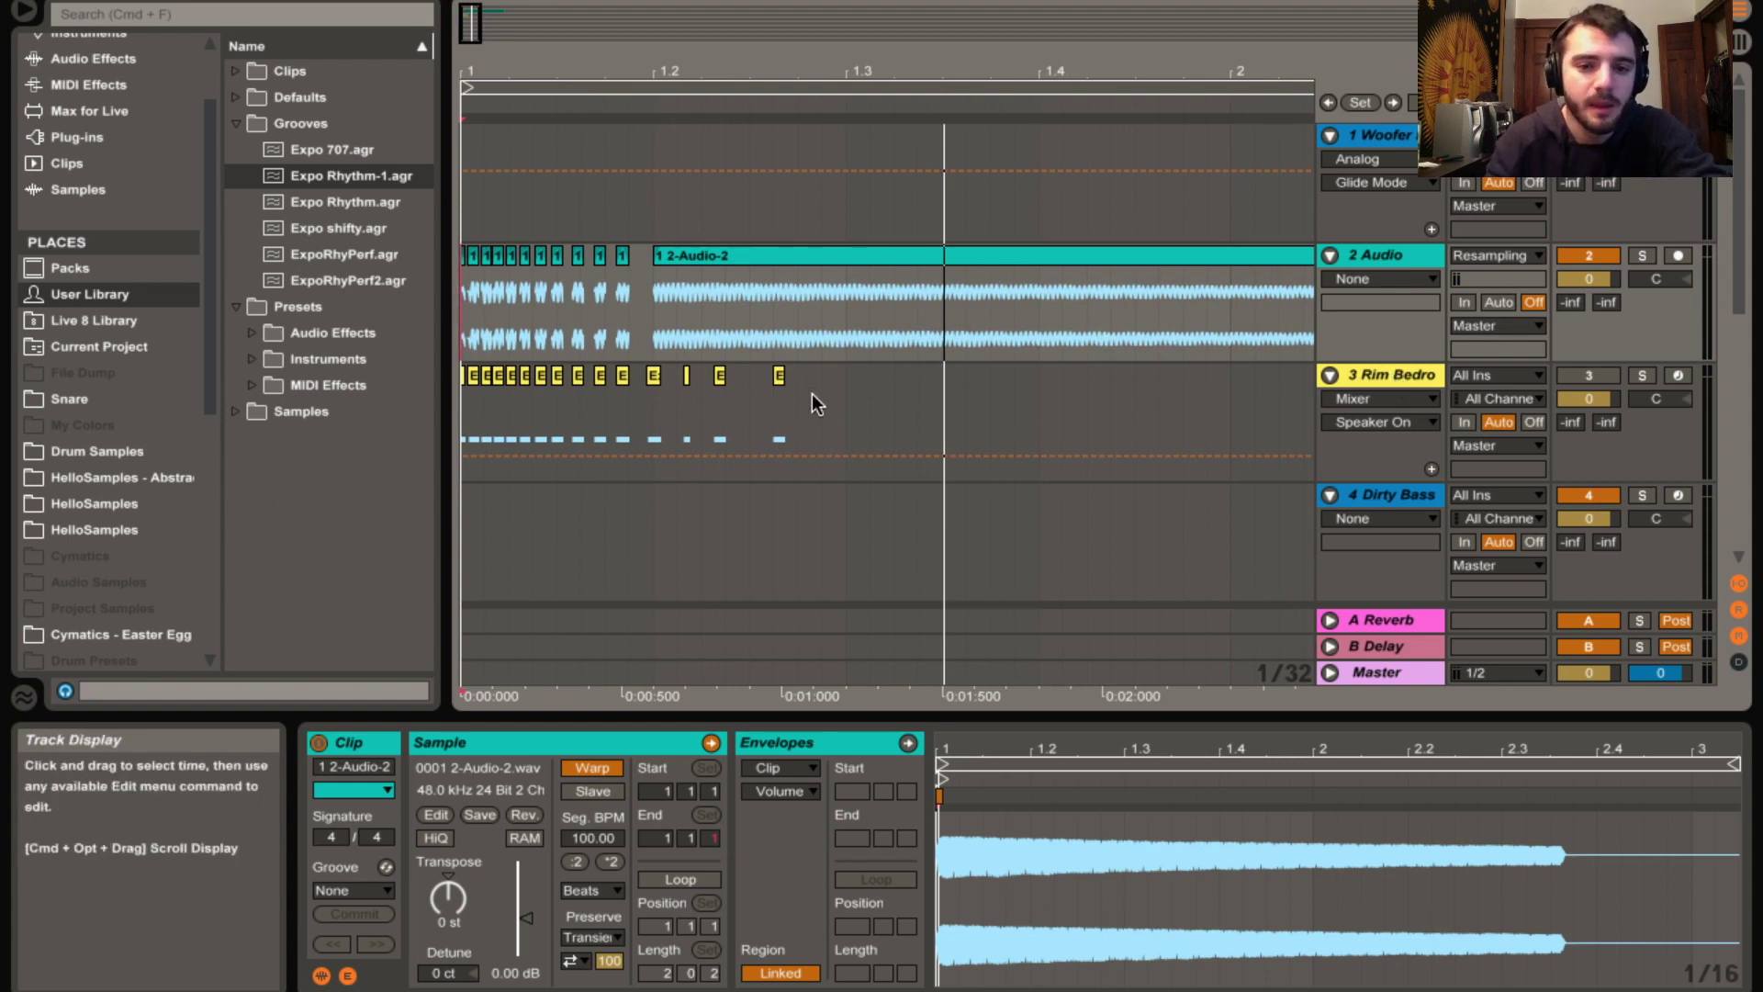
{"action": "left_click_drag", "start_coordinate": [817, 395], "coordinate": [674, 410]}
{"action": "key", "text": "Delete"}
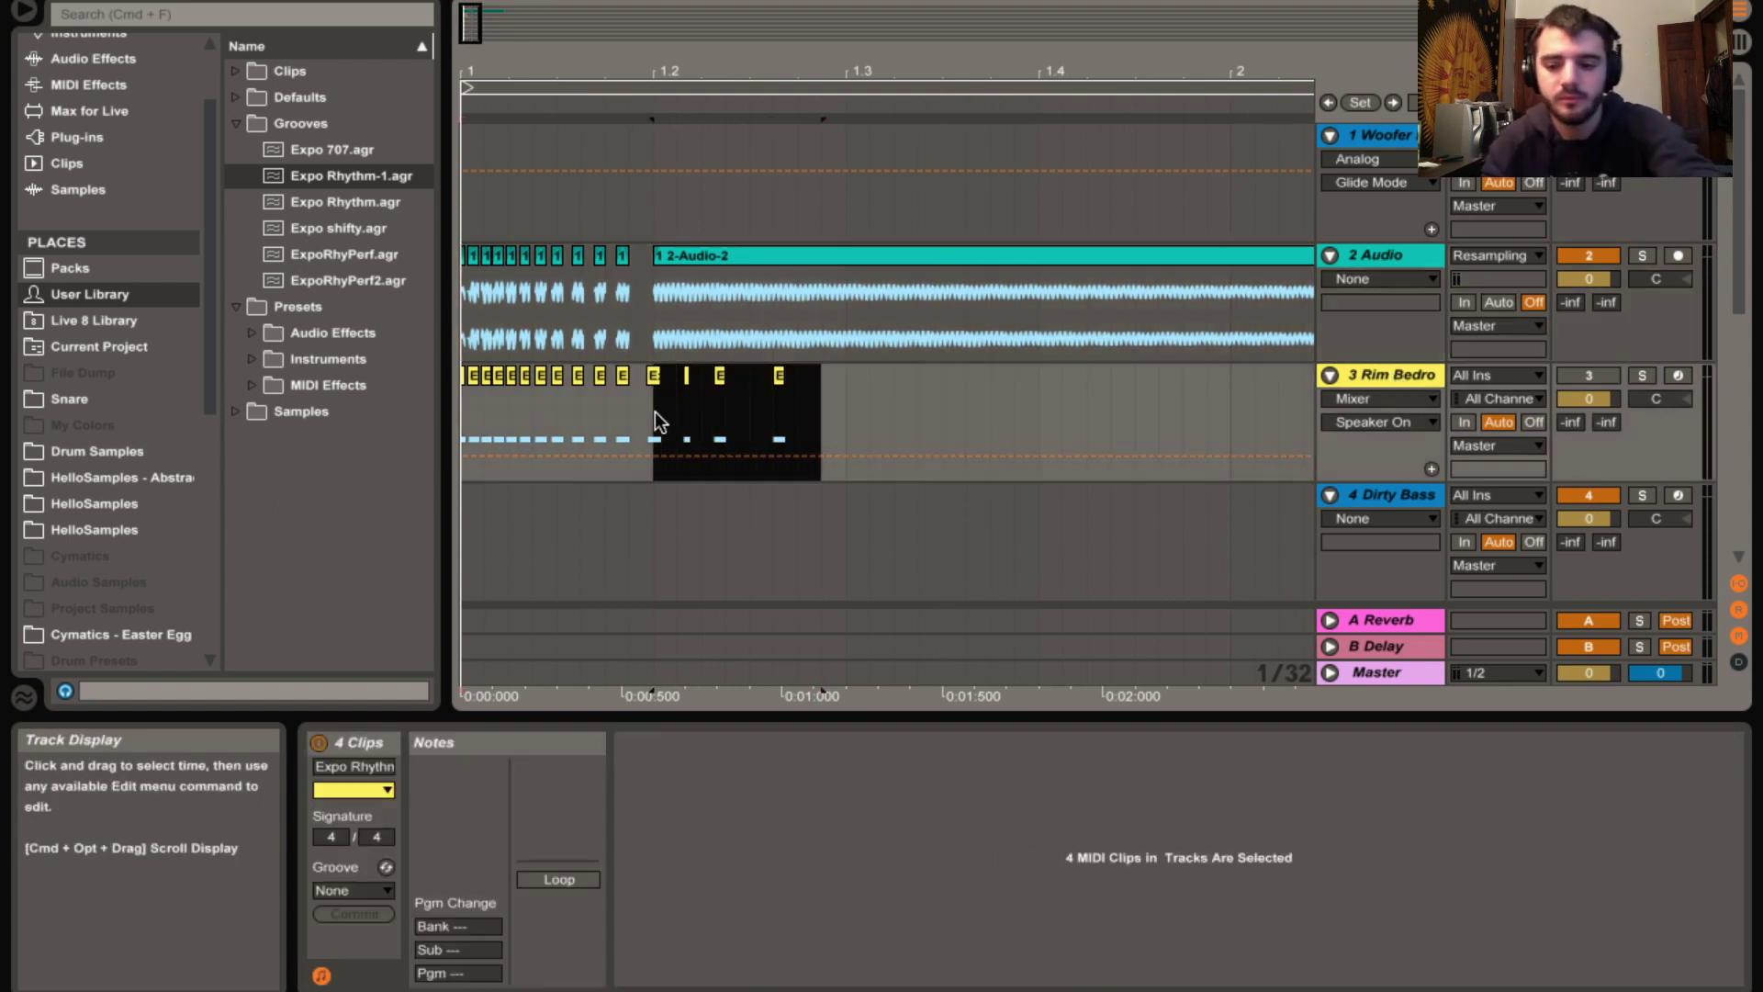
Audition Rim 808 SP 1.wav, Rim 90s MPC.wav and Rim 505 ASR.wav in the sample library
{"action": "scroll", "coordinate": [59, 184], "scroll_direction": "up", "scroll_amount": 2}
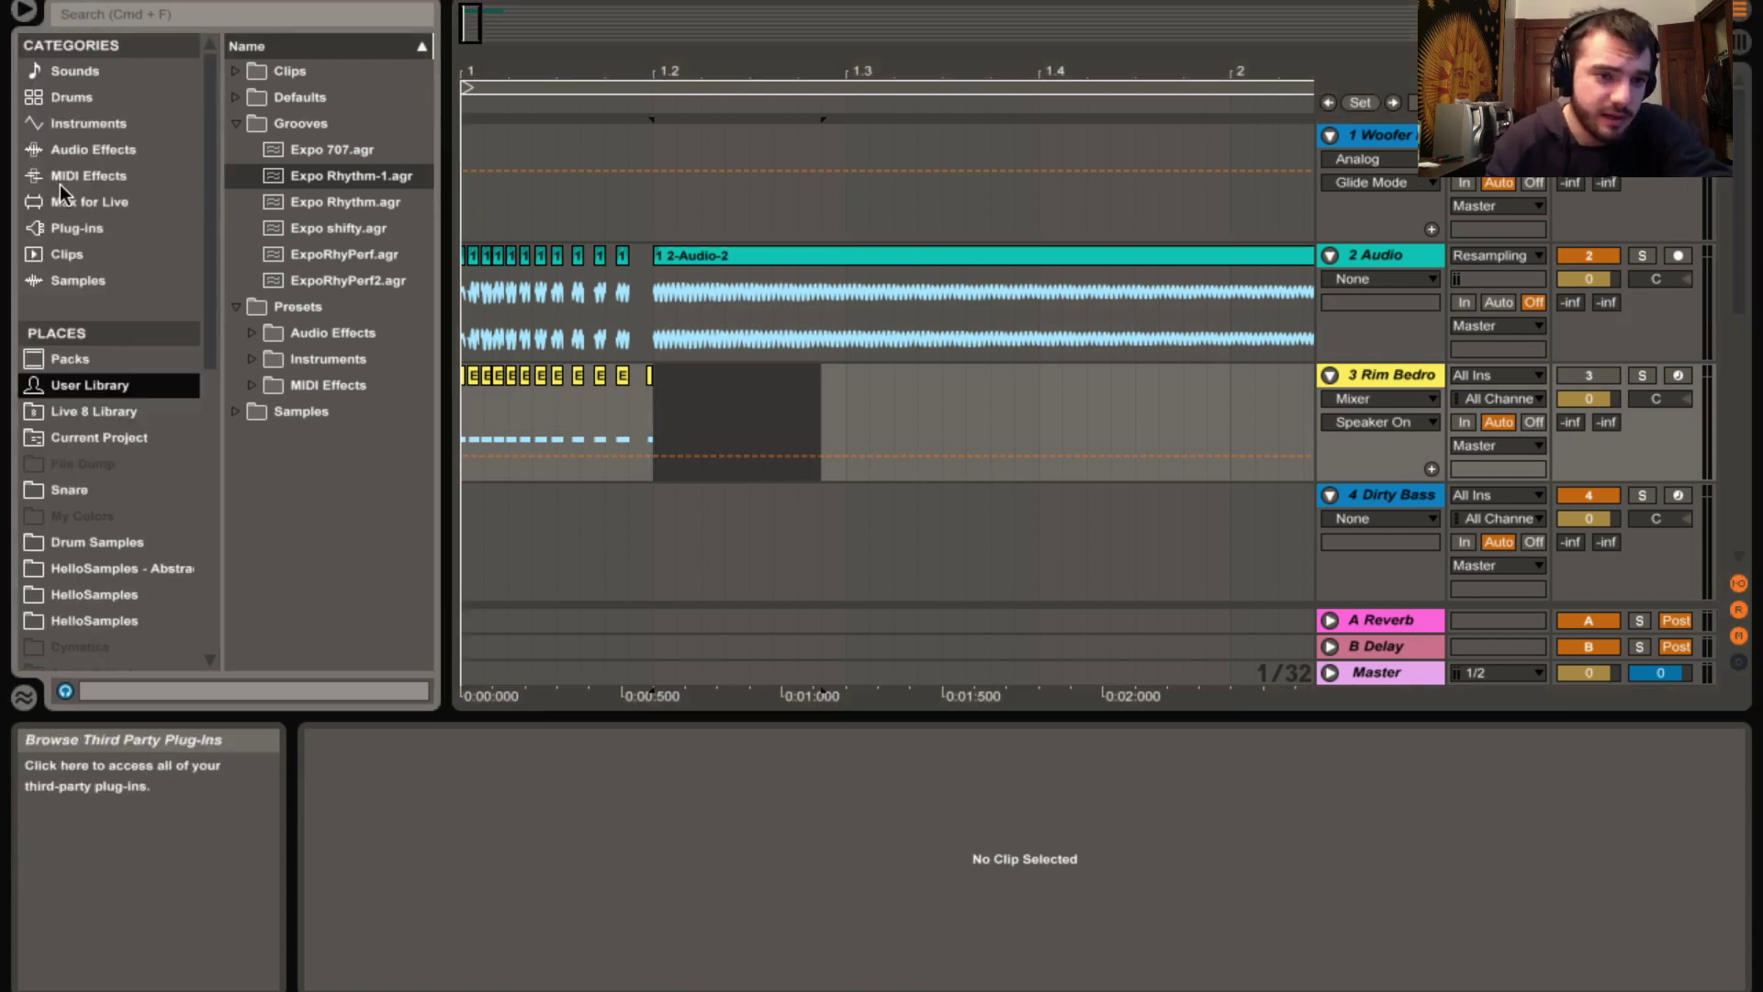
{"action": "left_click", "coordinate": [74, 281]}
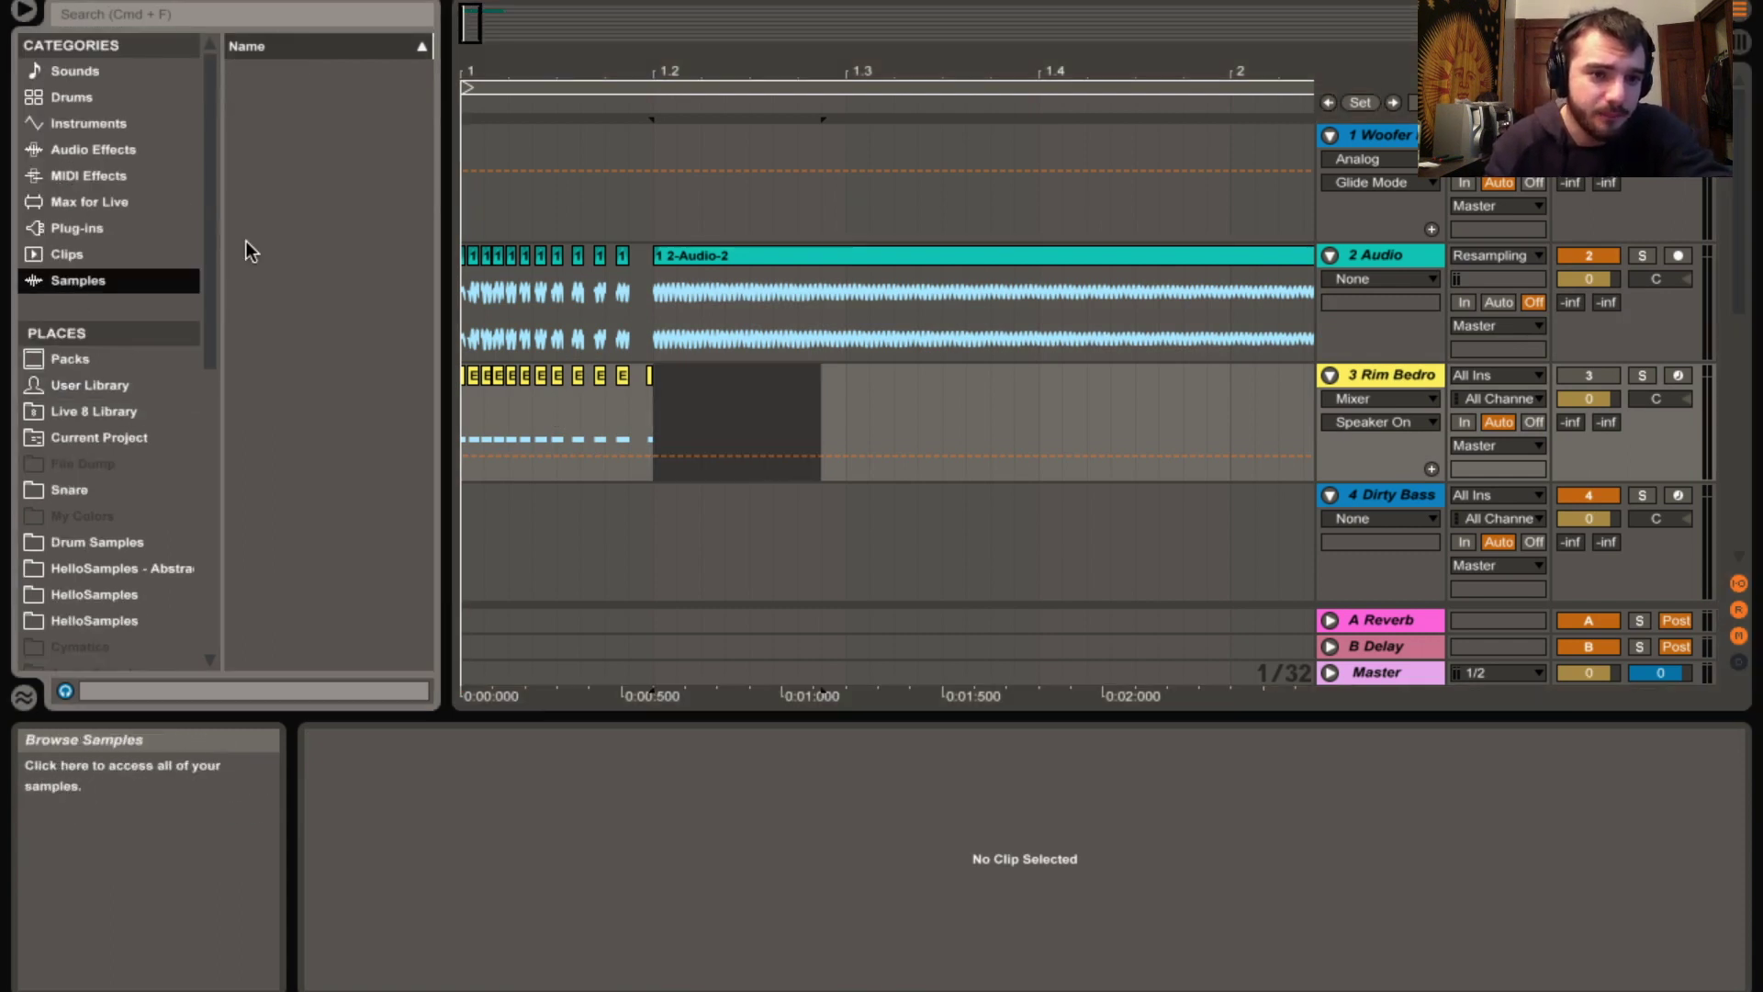
{"action": "scroll", "coordinate": [275, 257], "scroll_direction": "down", "scroll_amount": 1}
{"action": "left_click", "coordinate": [317, 230]}
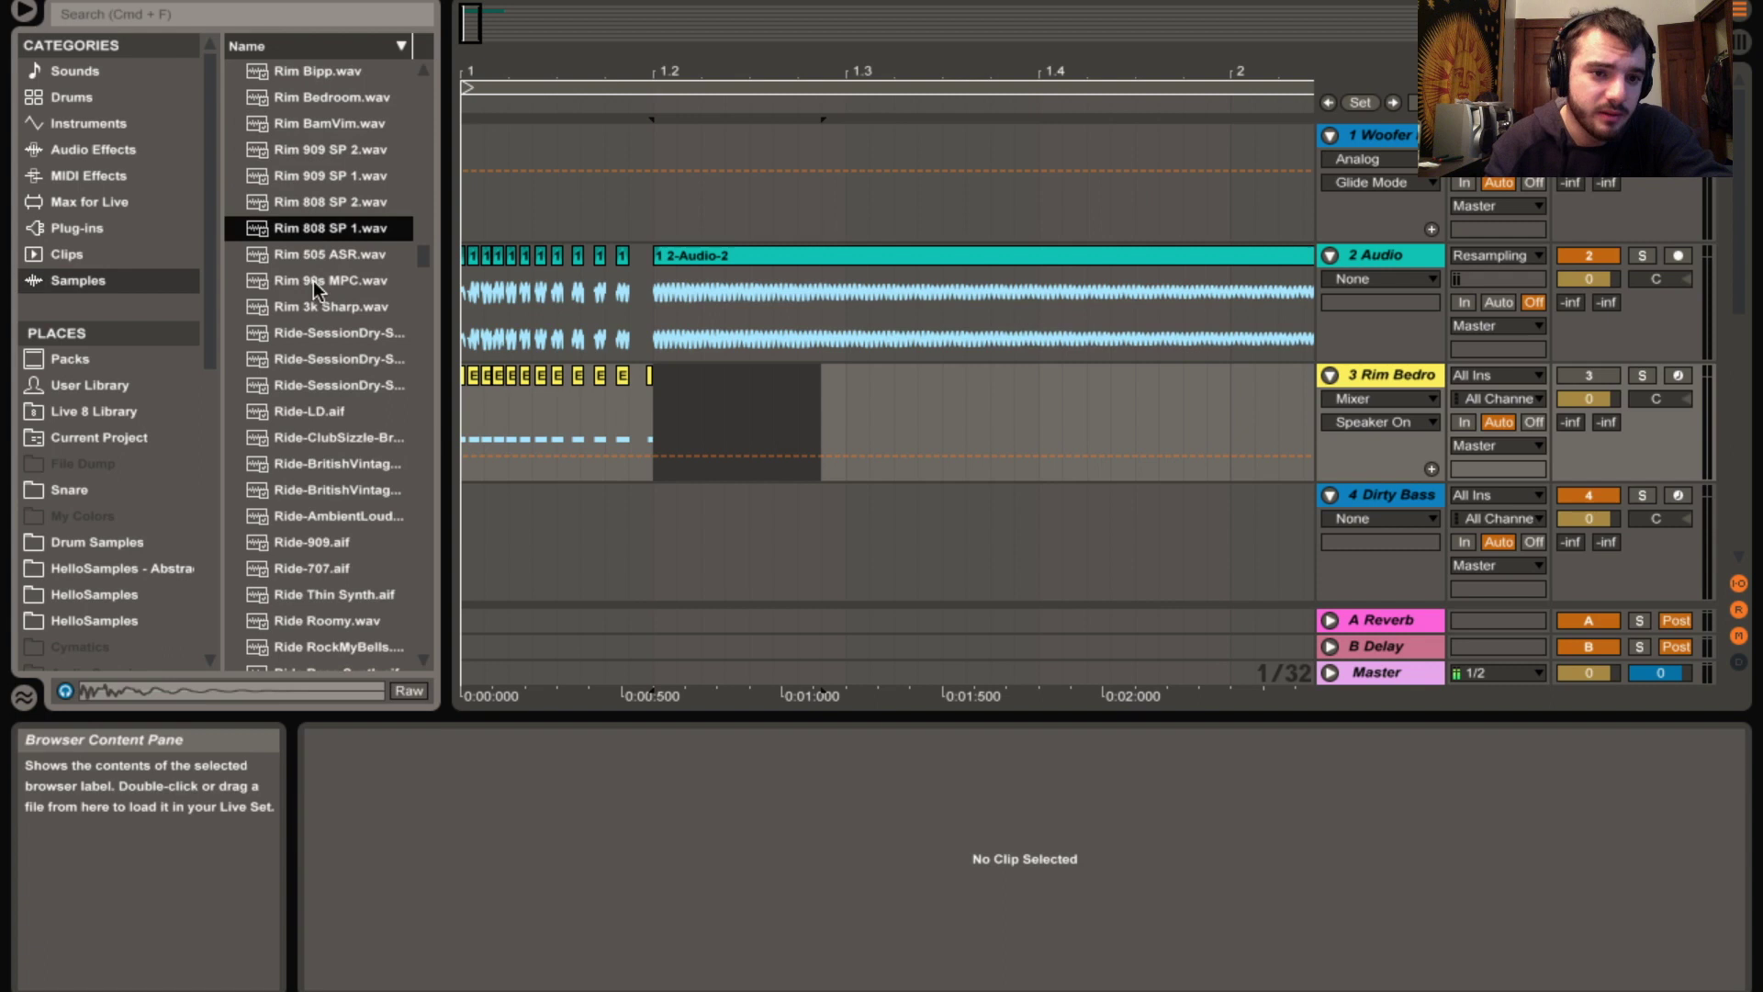
{"action": "left_click", "coordinate": [313, 280]}
{"action": "left_click", "coordinate": [307, 256]}
{"action": "left_click", "coordinate": [294, 279], "text": "shift"}
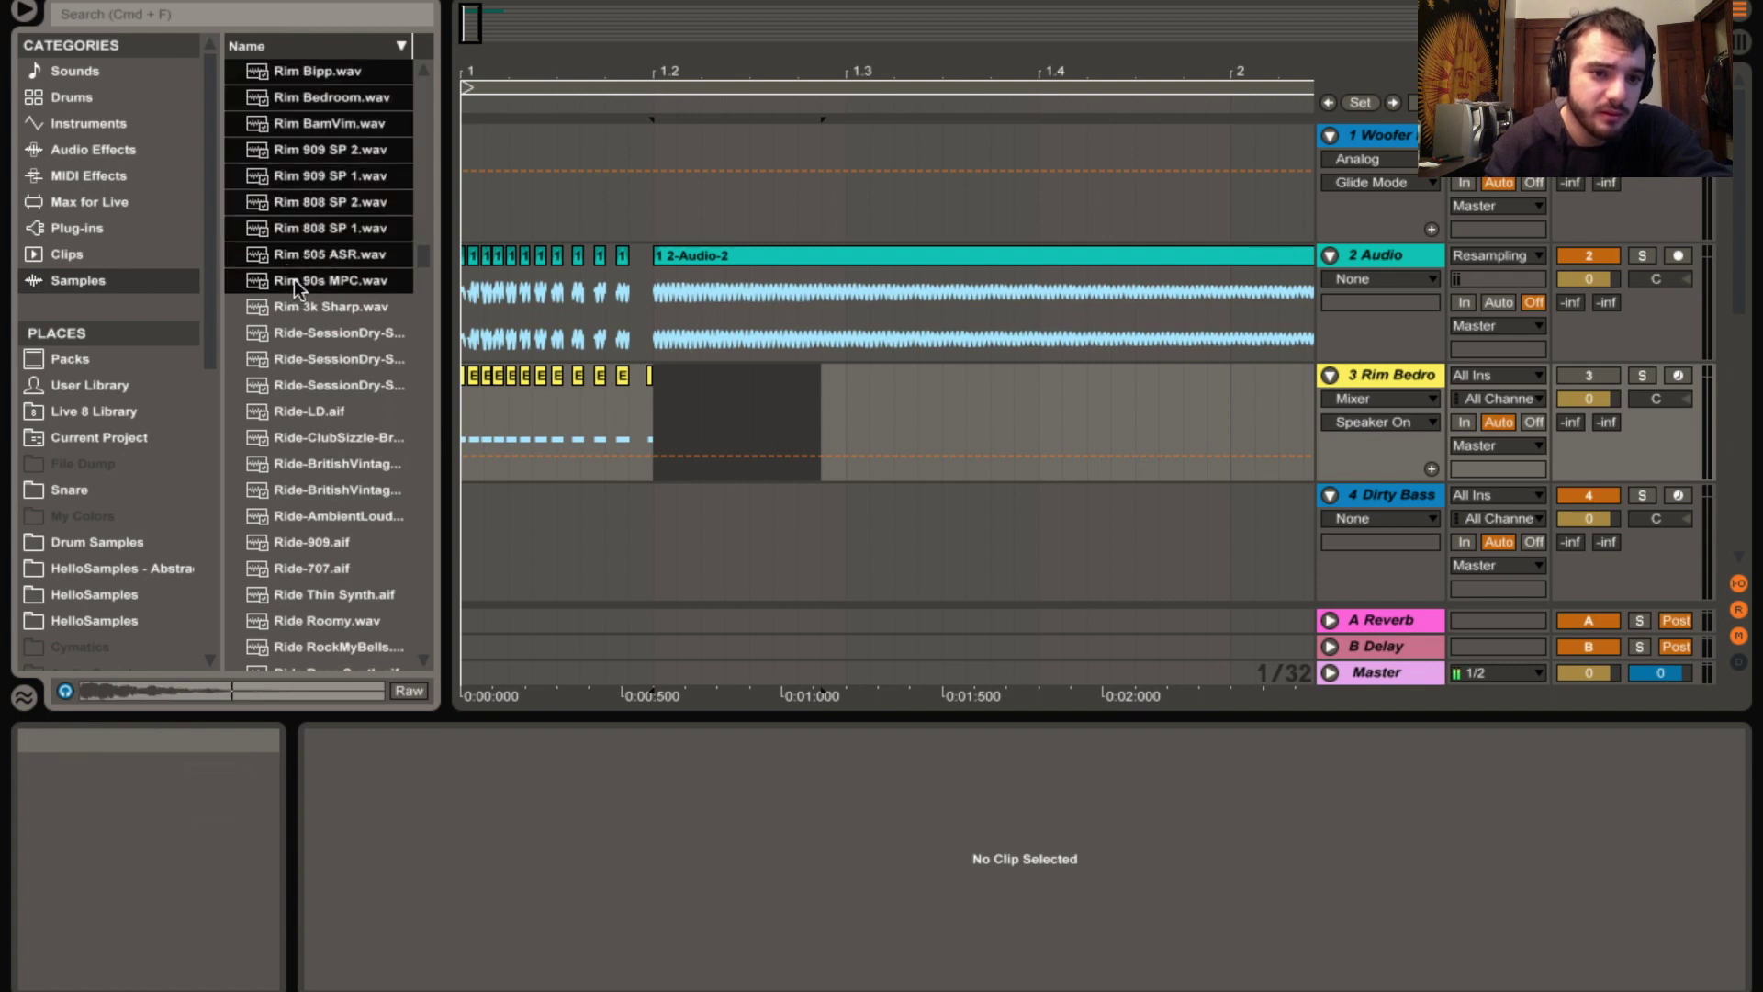
{"action": "left_click", "coordinate": [296, 260]}
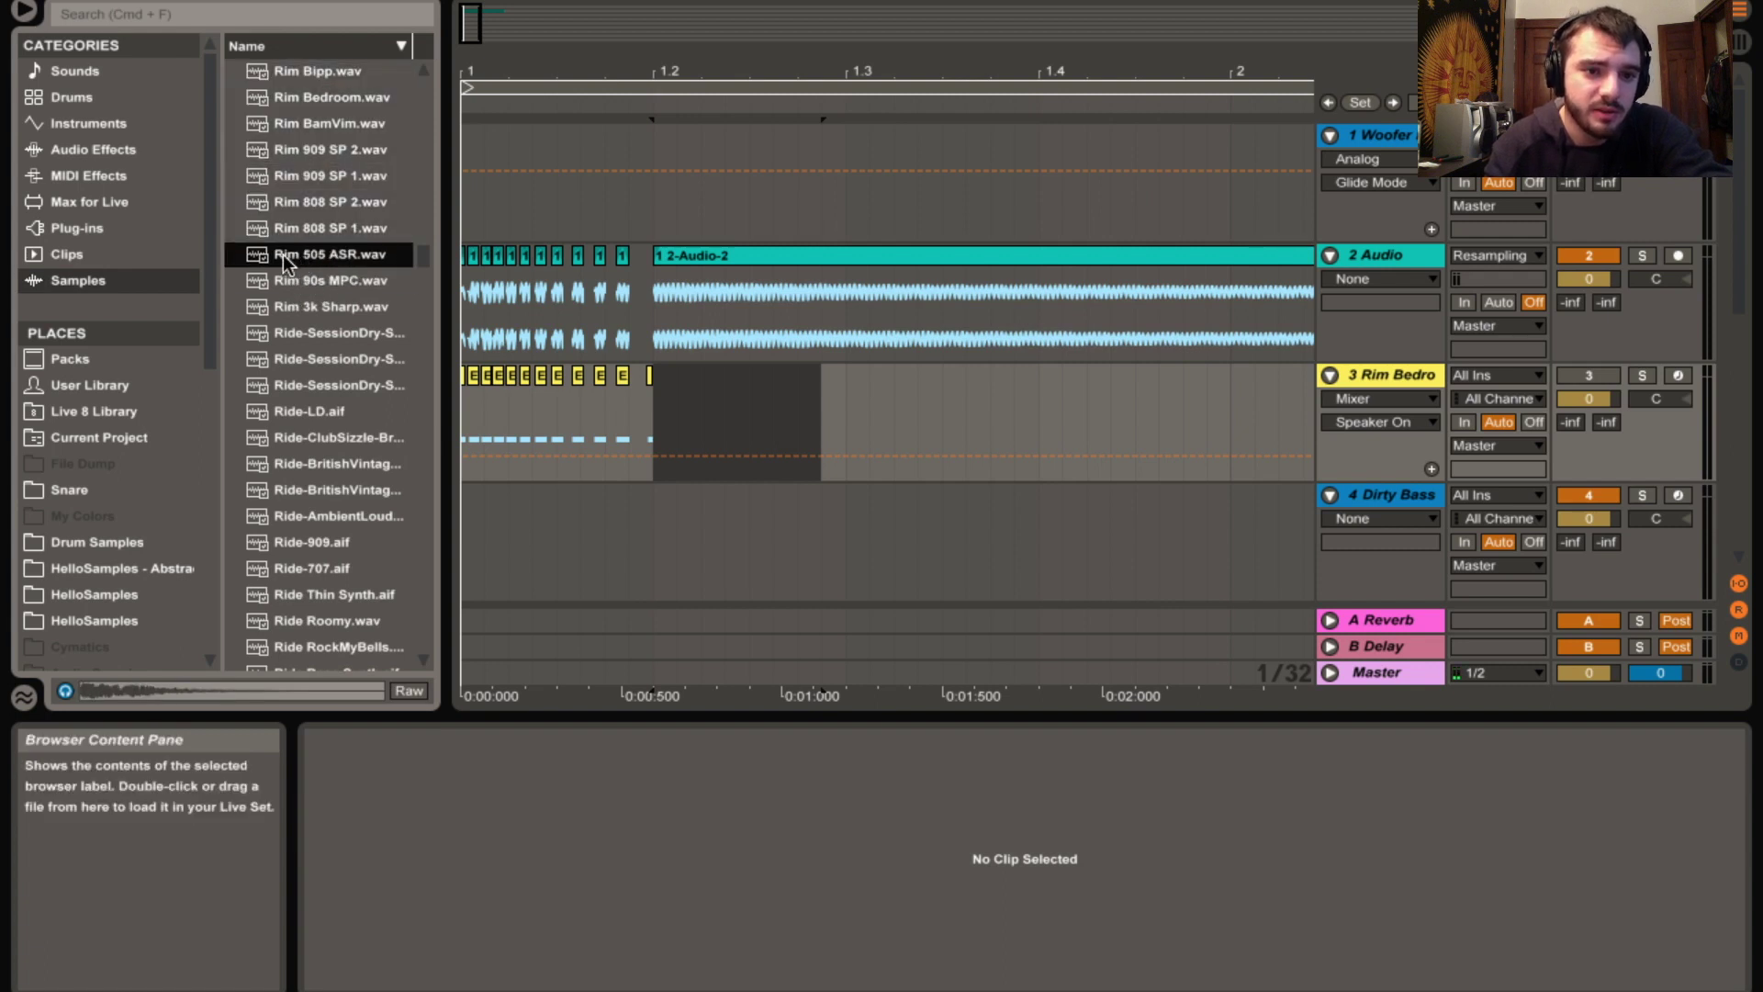
{"action": "left_click", "coordinate": [296, 227]}
{"action": "left_click", "coordinate": [288, 257]}
{"action": "left_click", "coordinate": [294, 231]}
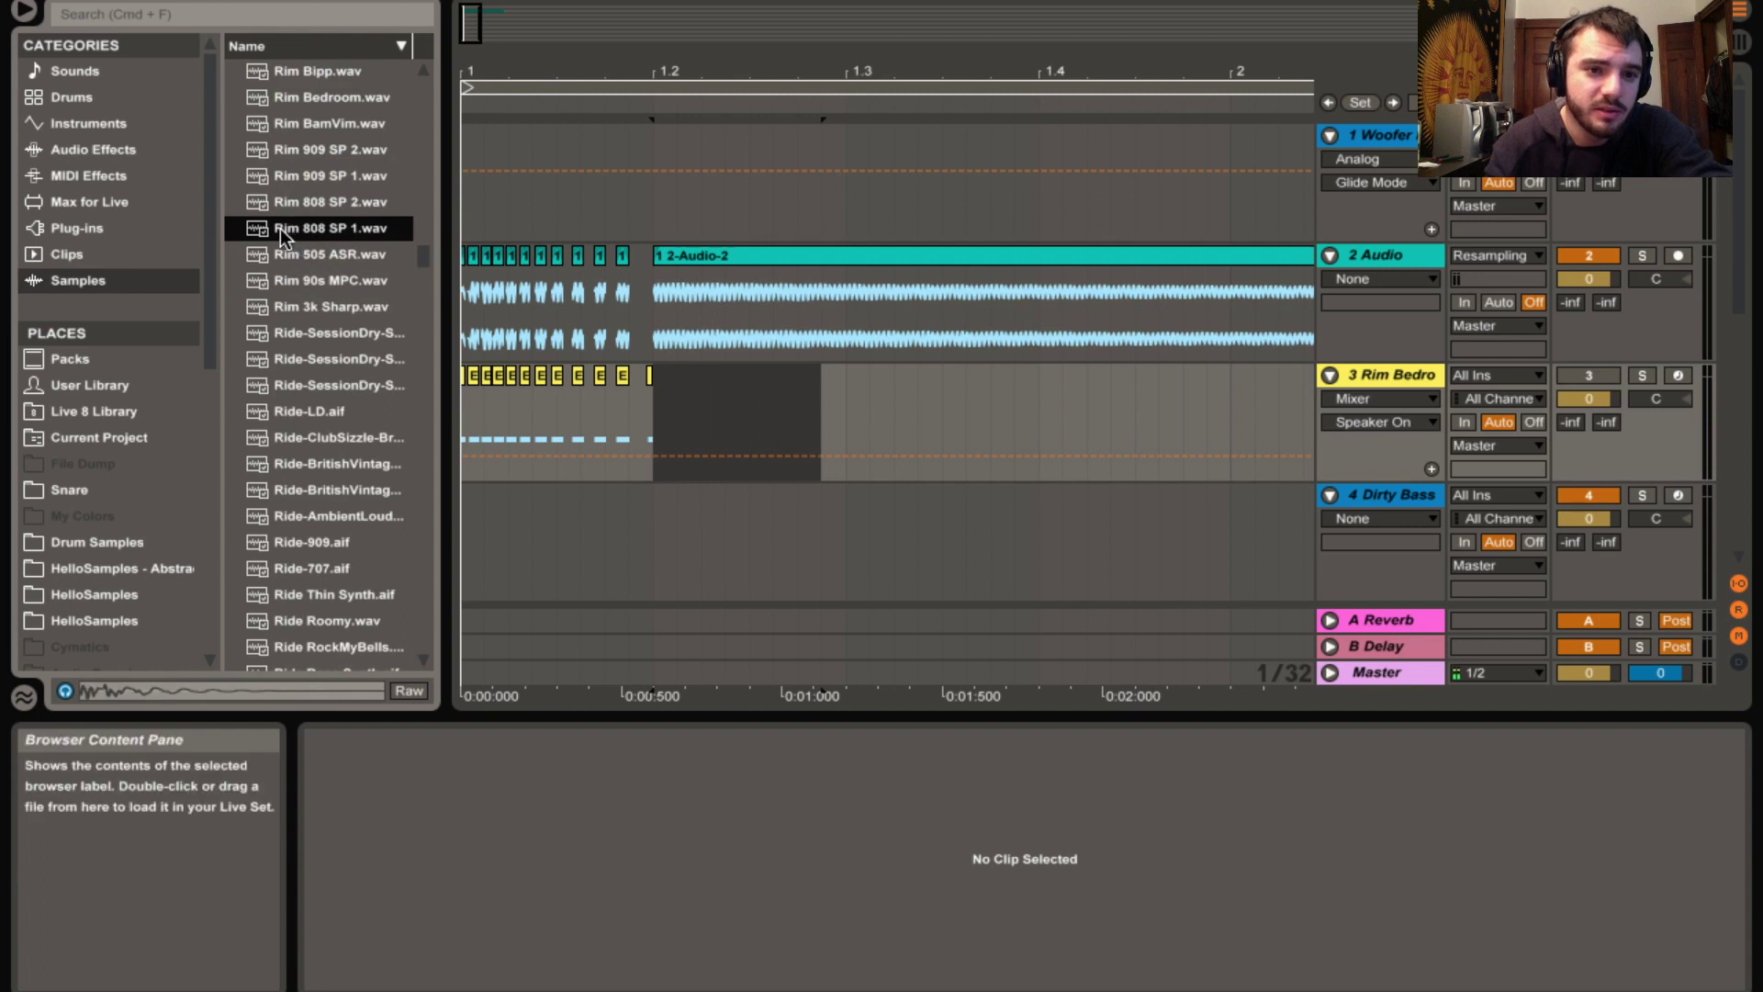
Replace the rim track's Rim Bedroom sample with Rim 808 SP 1.wav and start playback
{"action": "left_click", "coordinate": [1377, 375]}
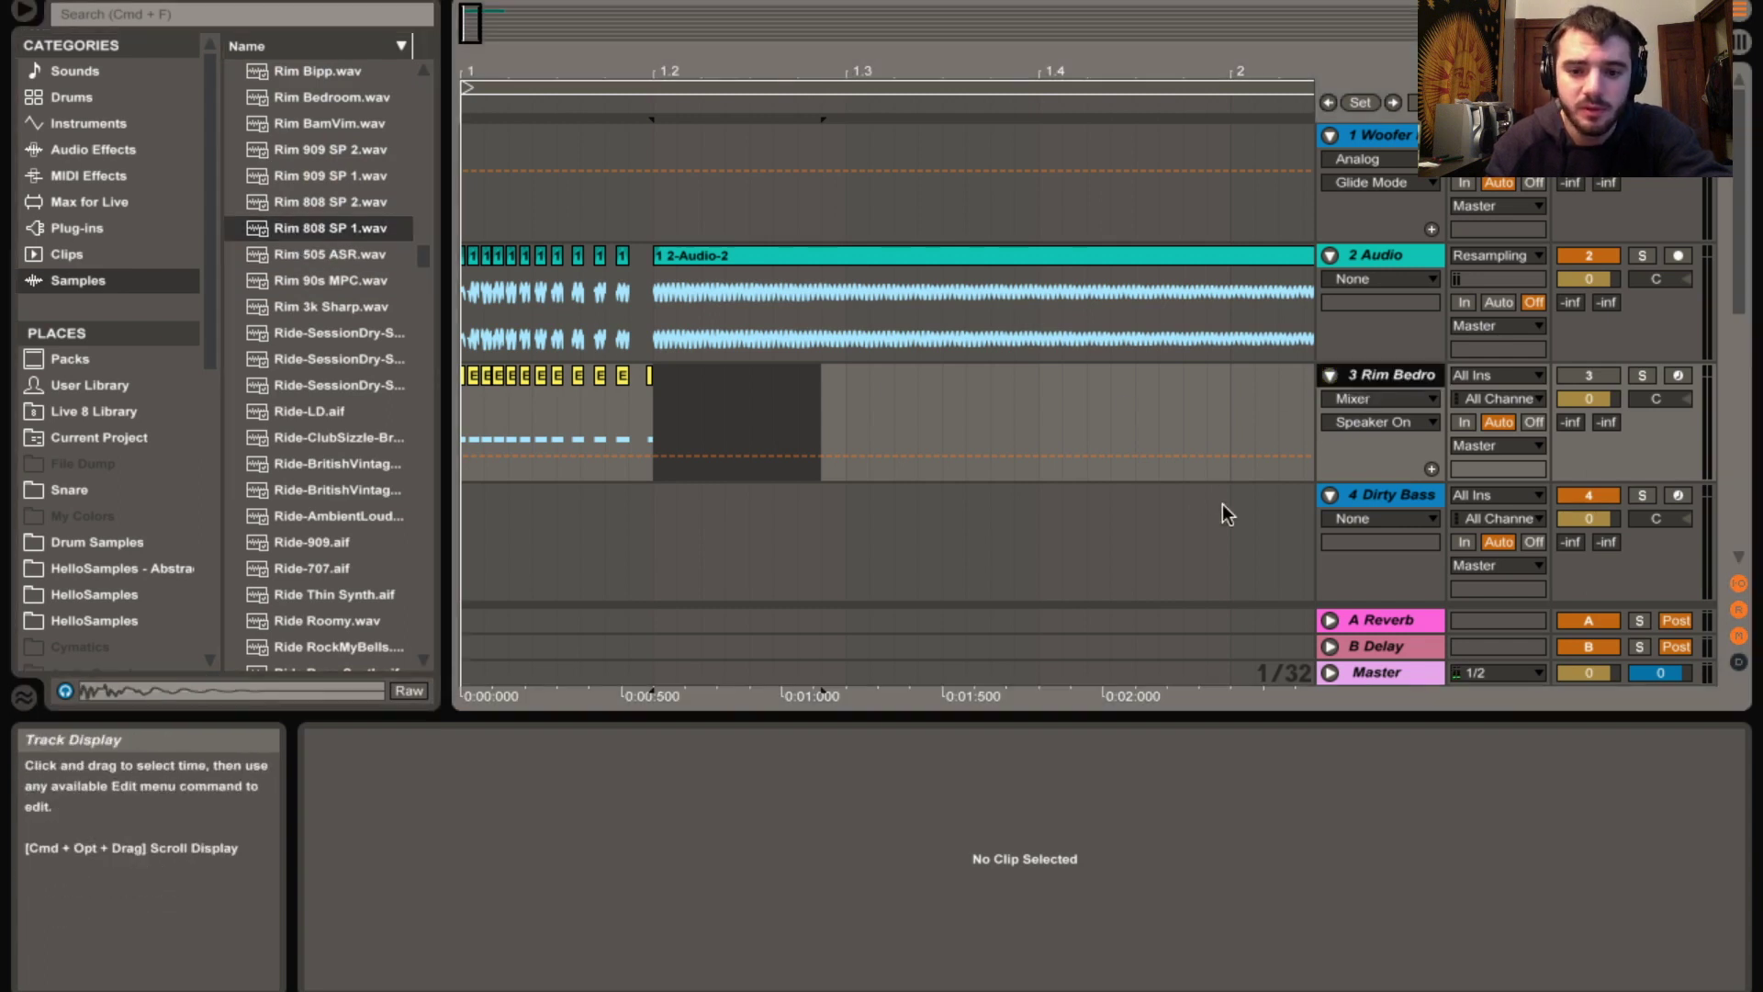
{"action": "double_click", "coordinate": [1350, 373]}
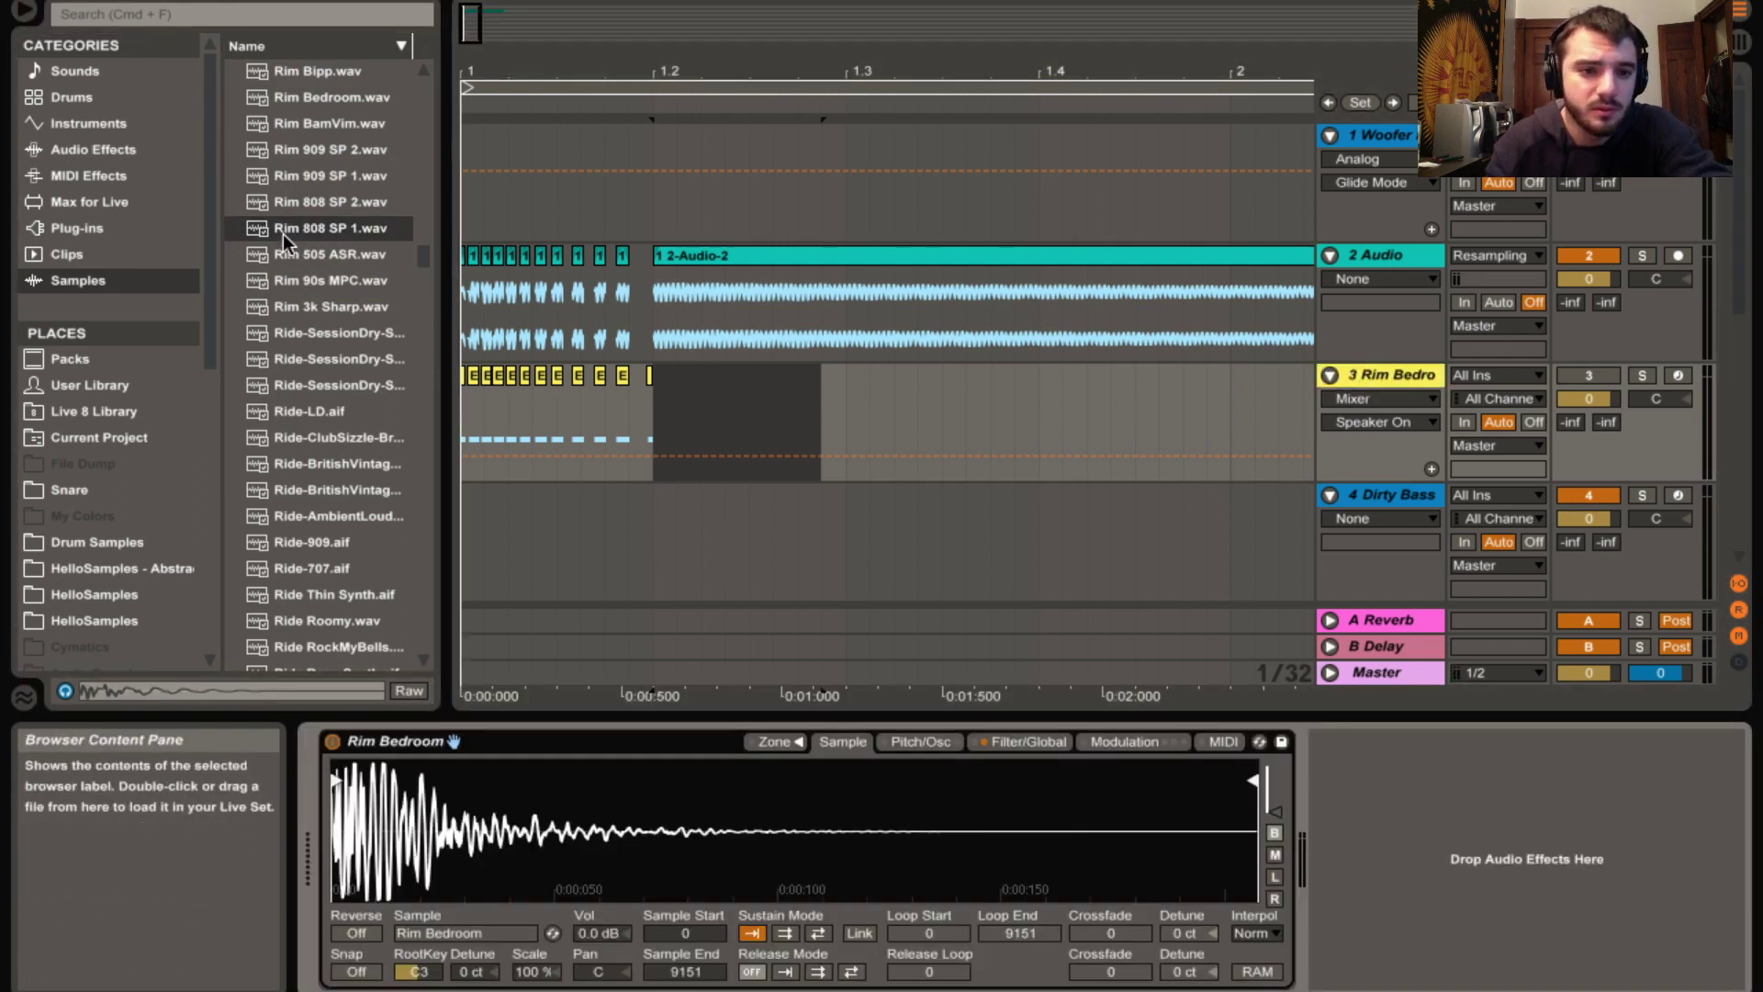
{"action": "left_click_drag", "start_coordinate": [280, 232], "coordinate": [403, 545]}
{"action": "left_click_drag", "start_coordinate": [515, 860], "coordinate": [512, 849]}
{"action": "key", "text": "space"}
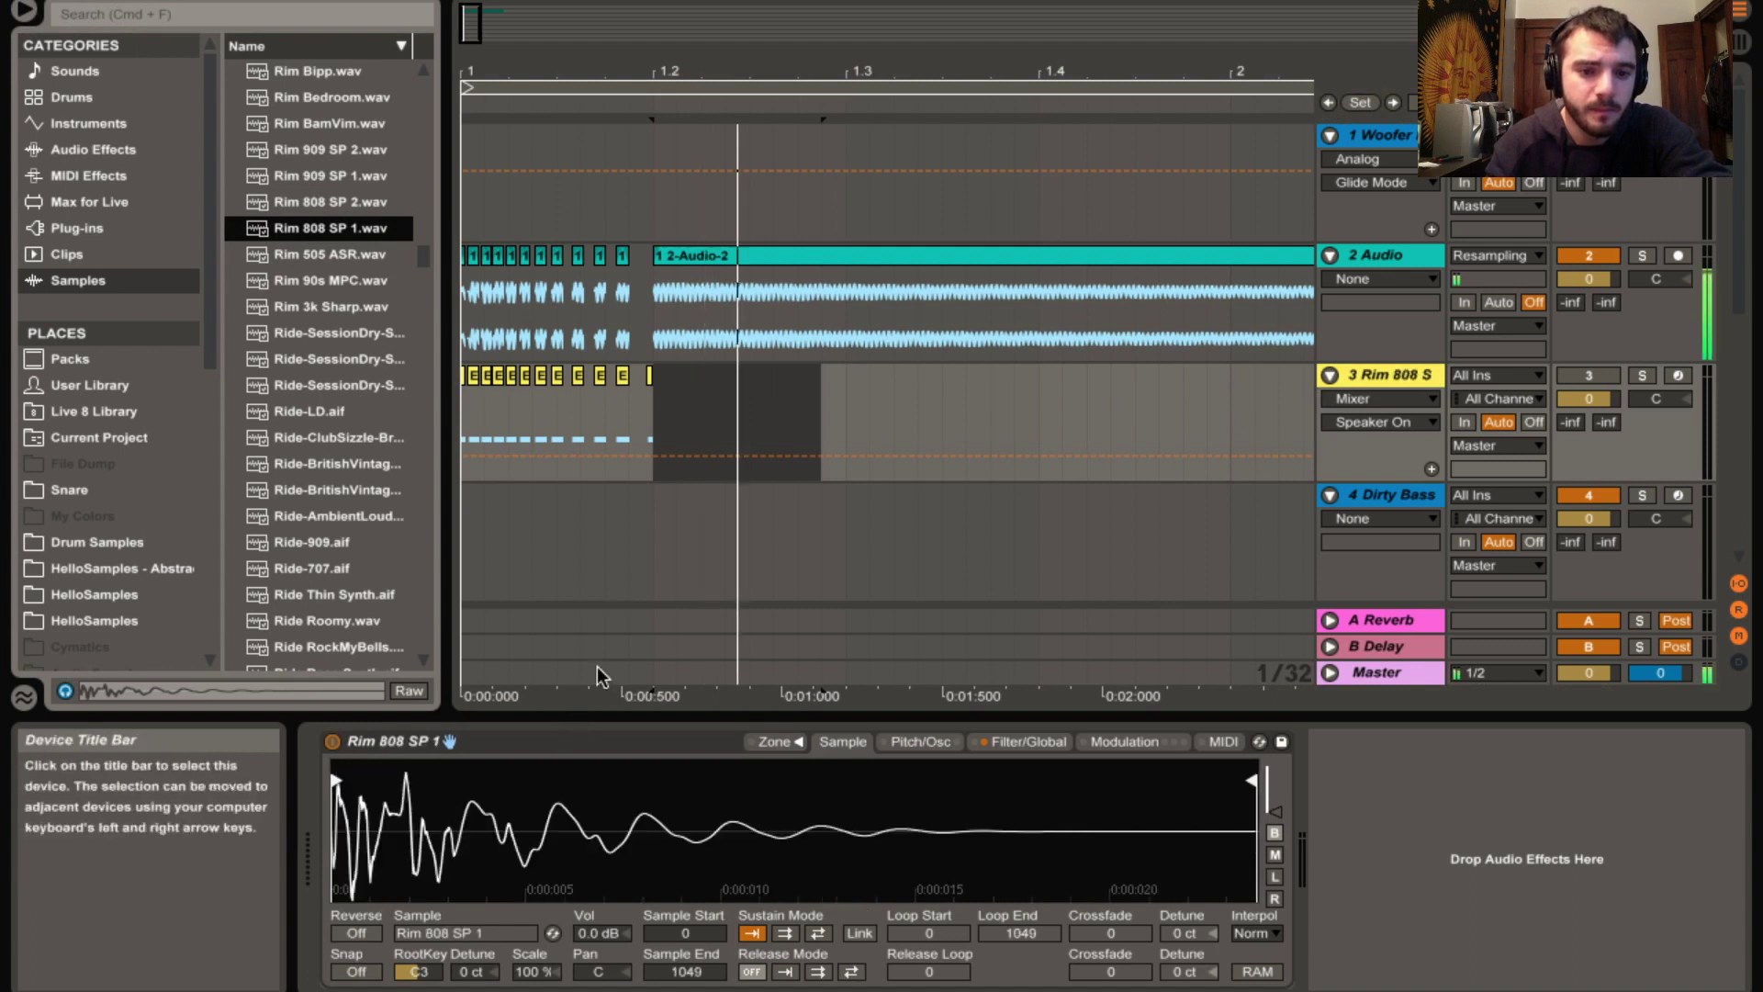
Play the arrangement from the start to hear the 808 rim against the bass chops
{"action": "key", "text": "Home"}
{"action": "key", "text": "space"}
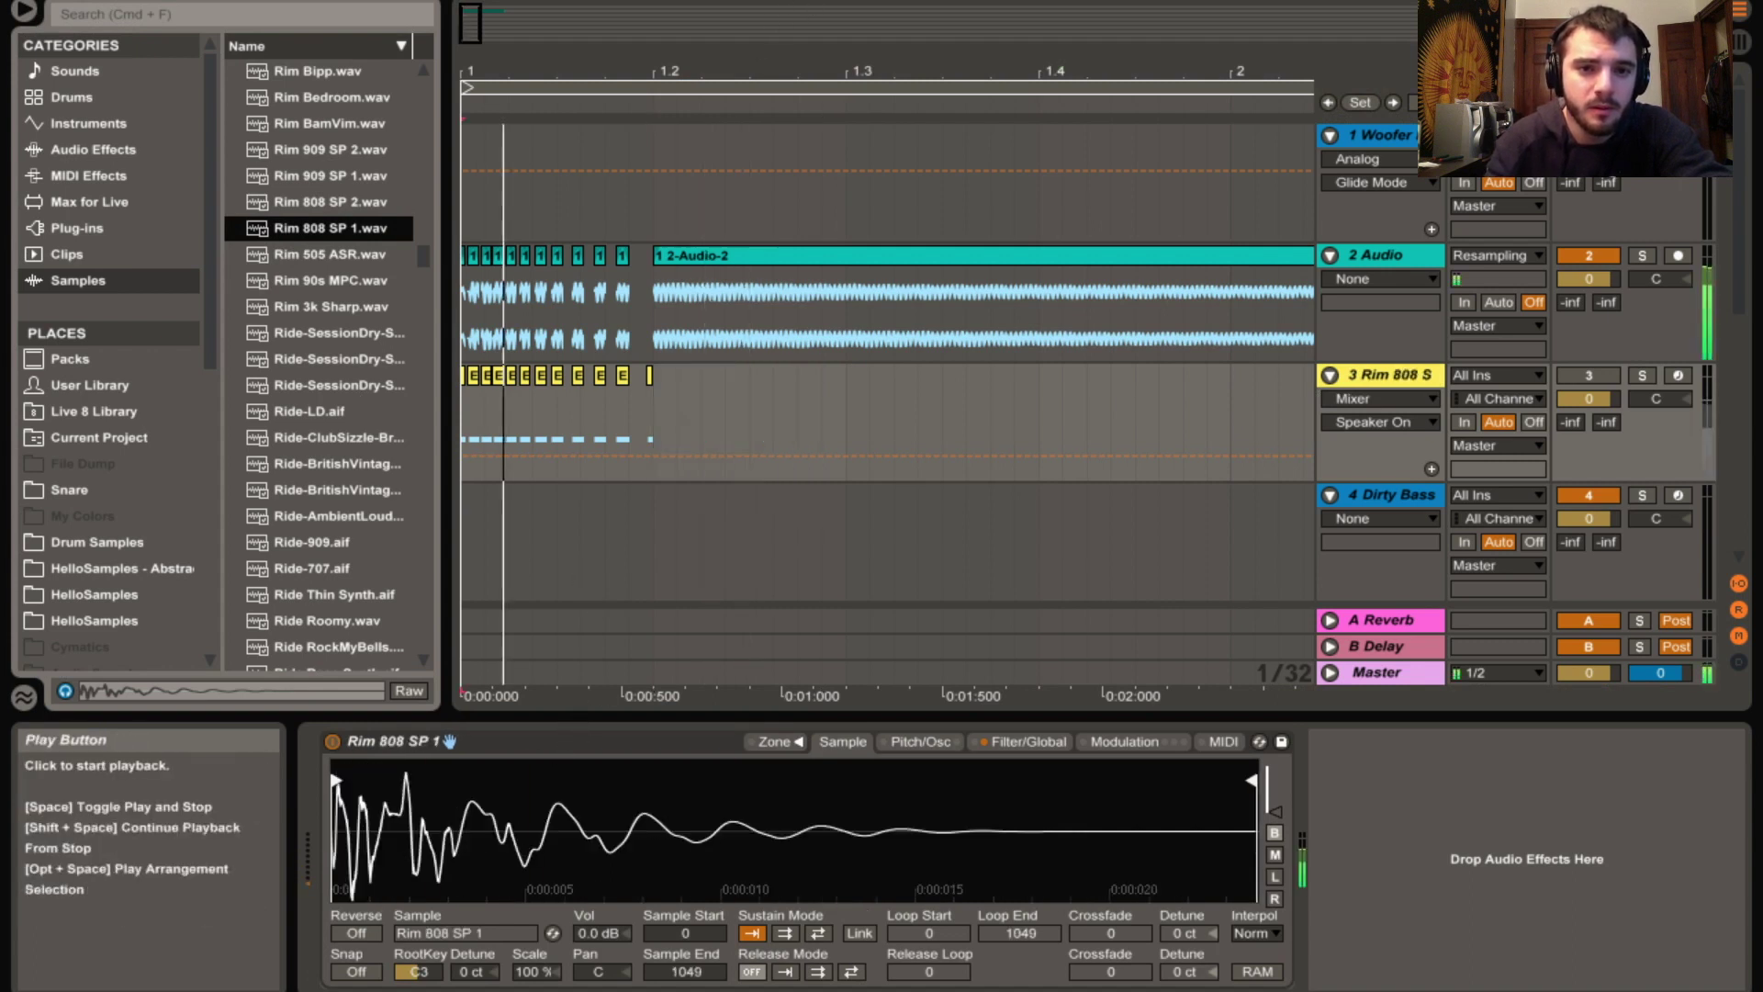
{"action": "left_click", "coordinate": [1591, 376]}
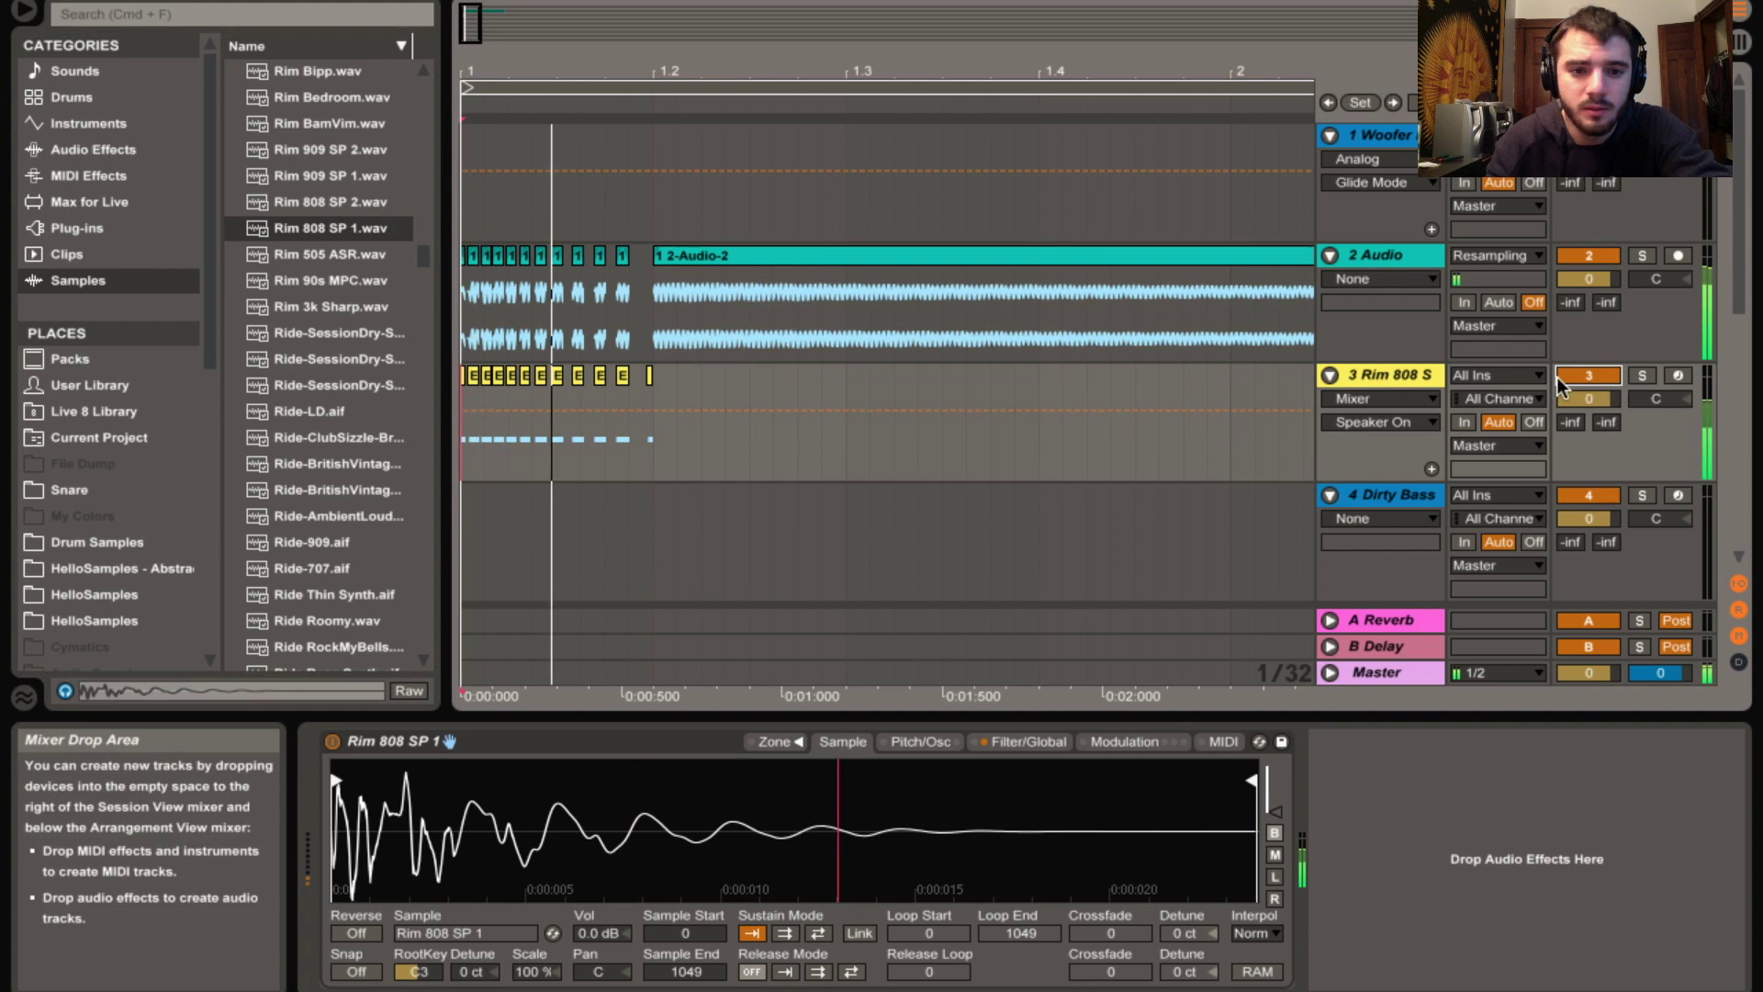
{"action": "left_click", "coordinate": [1381, 378]}
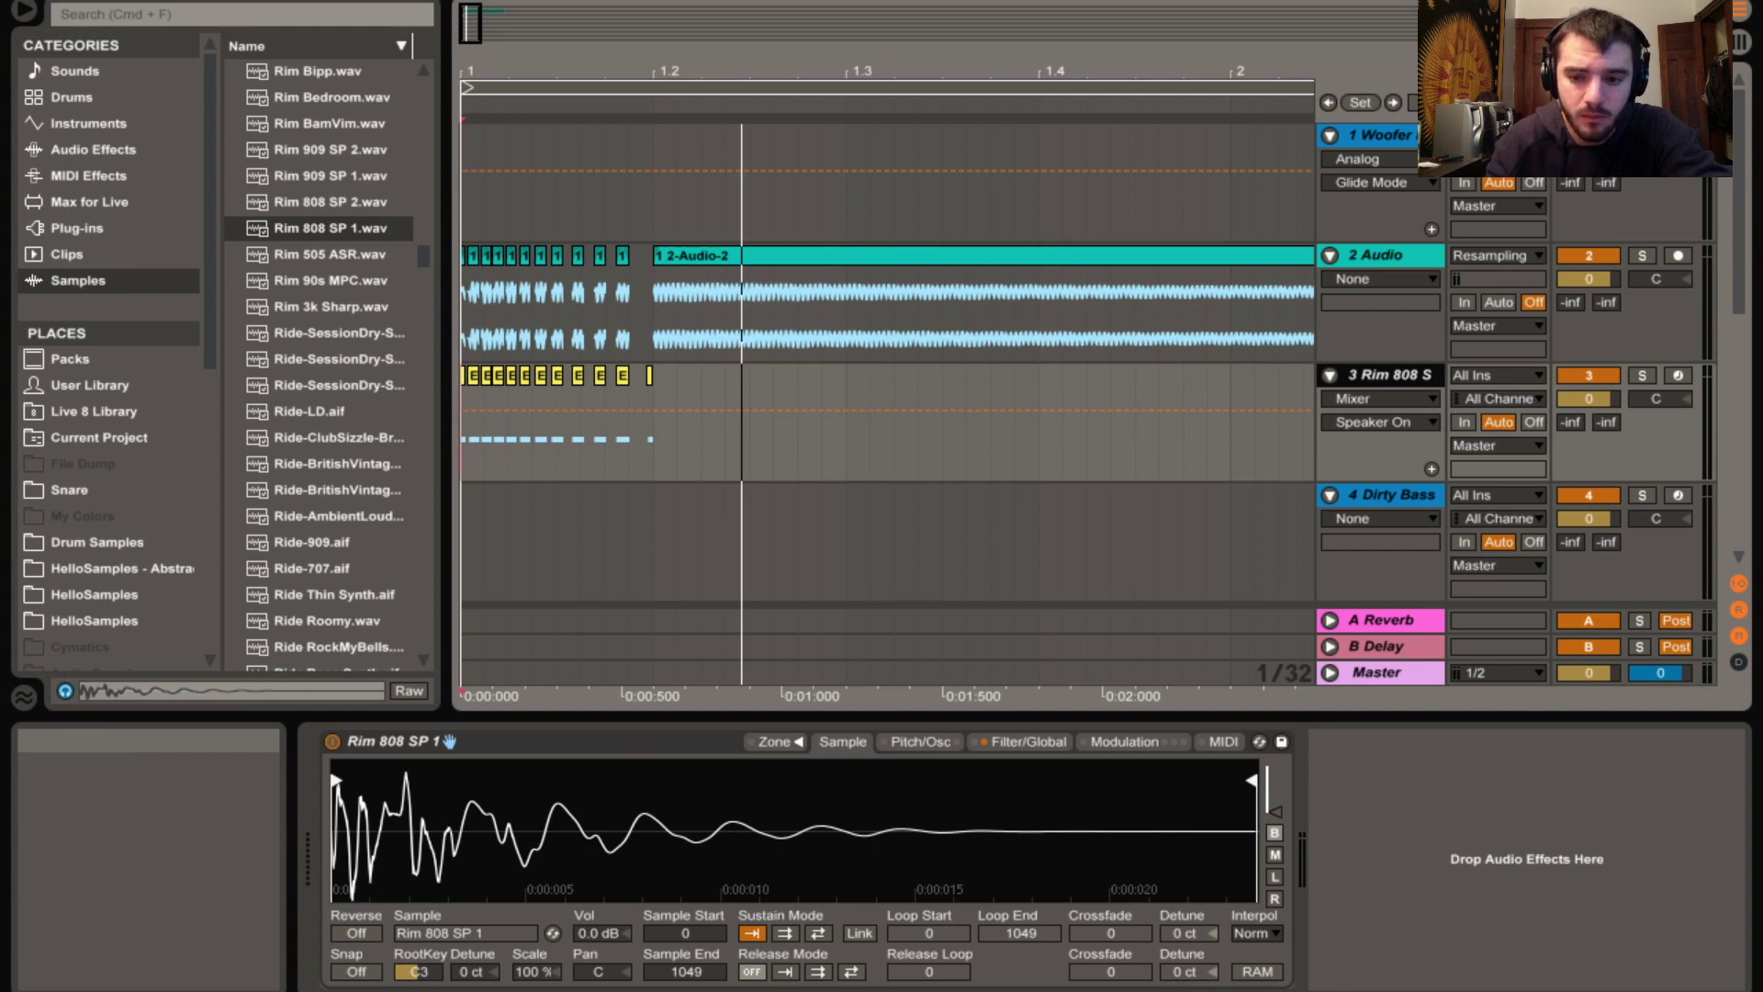
{"action": "left_click", "coordinate": [551, 741]}
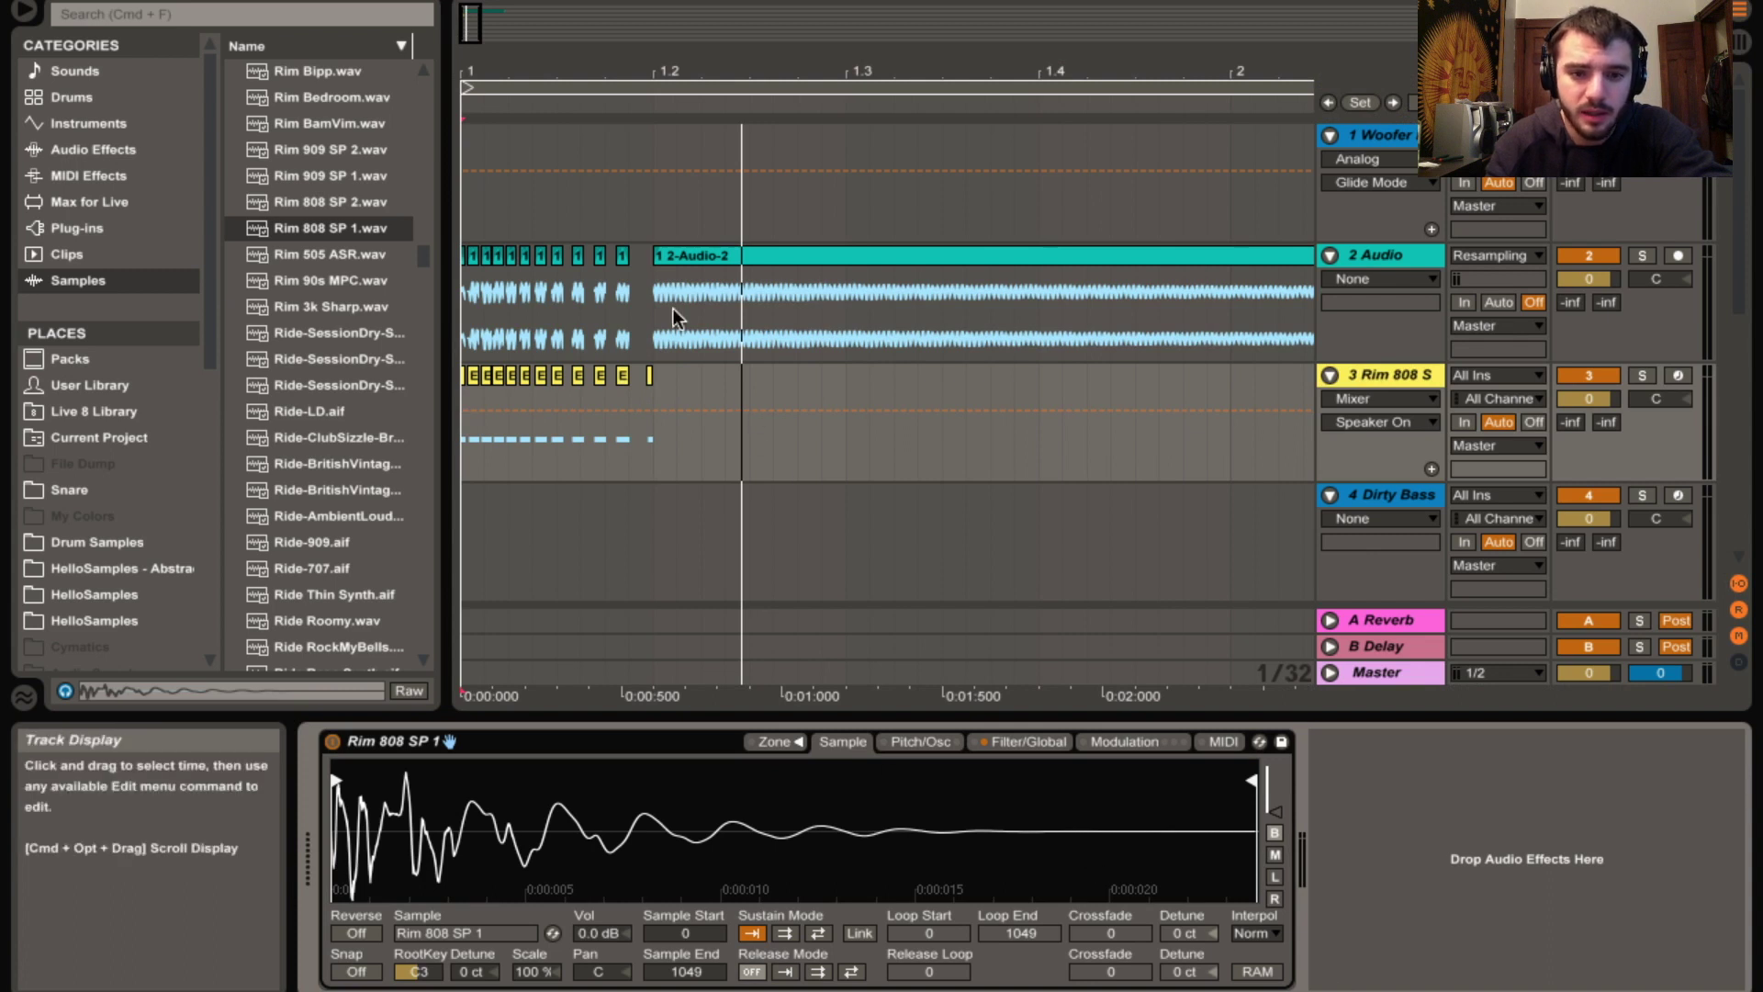
Try to consolidate the rim track's Expo Rhythm clips from the start to 1.2 into one clip and listen to it
{"action": "left_click_drag", "start_coordinate": [656, 393], "coordinate": [472, 398]}
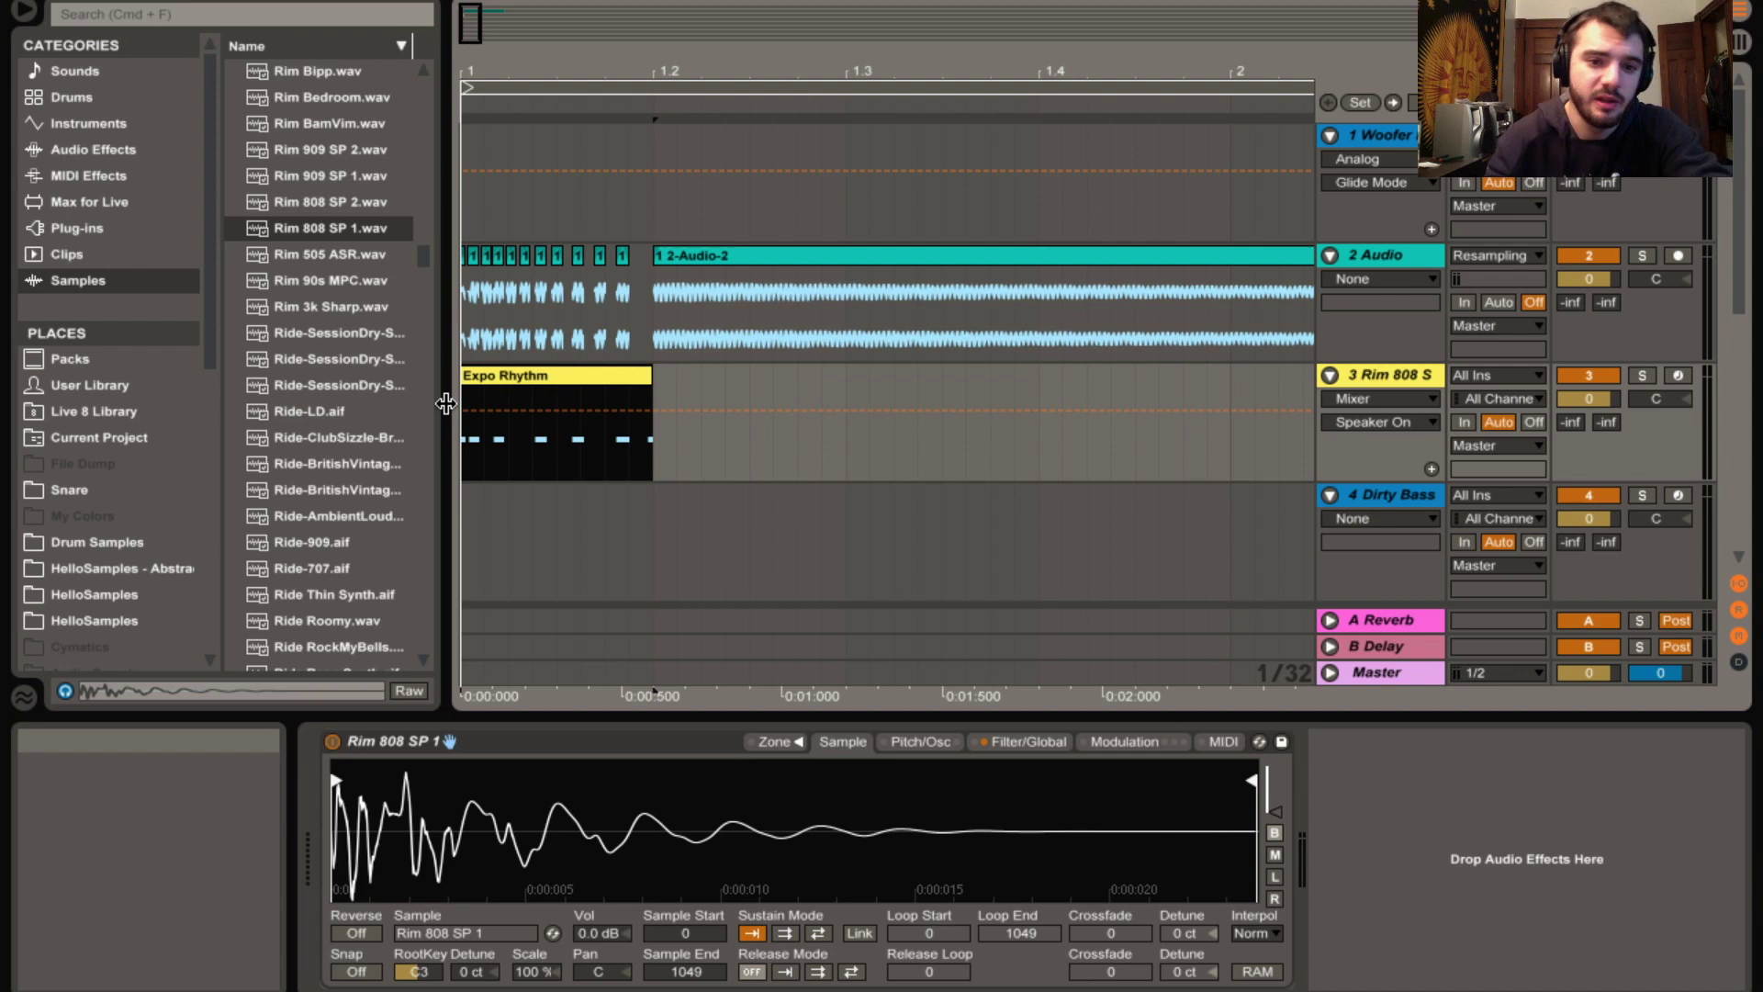
{"action": "left_click", "coordinate": [488, 374]}
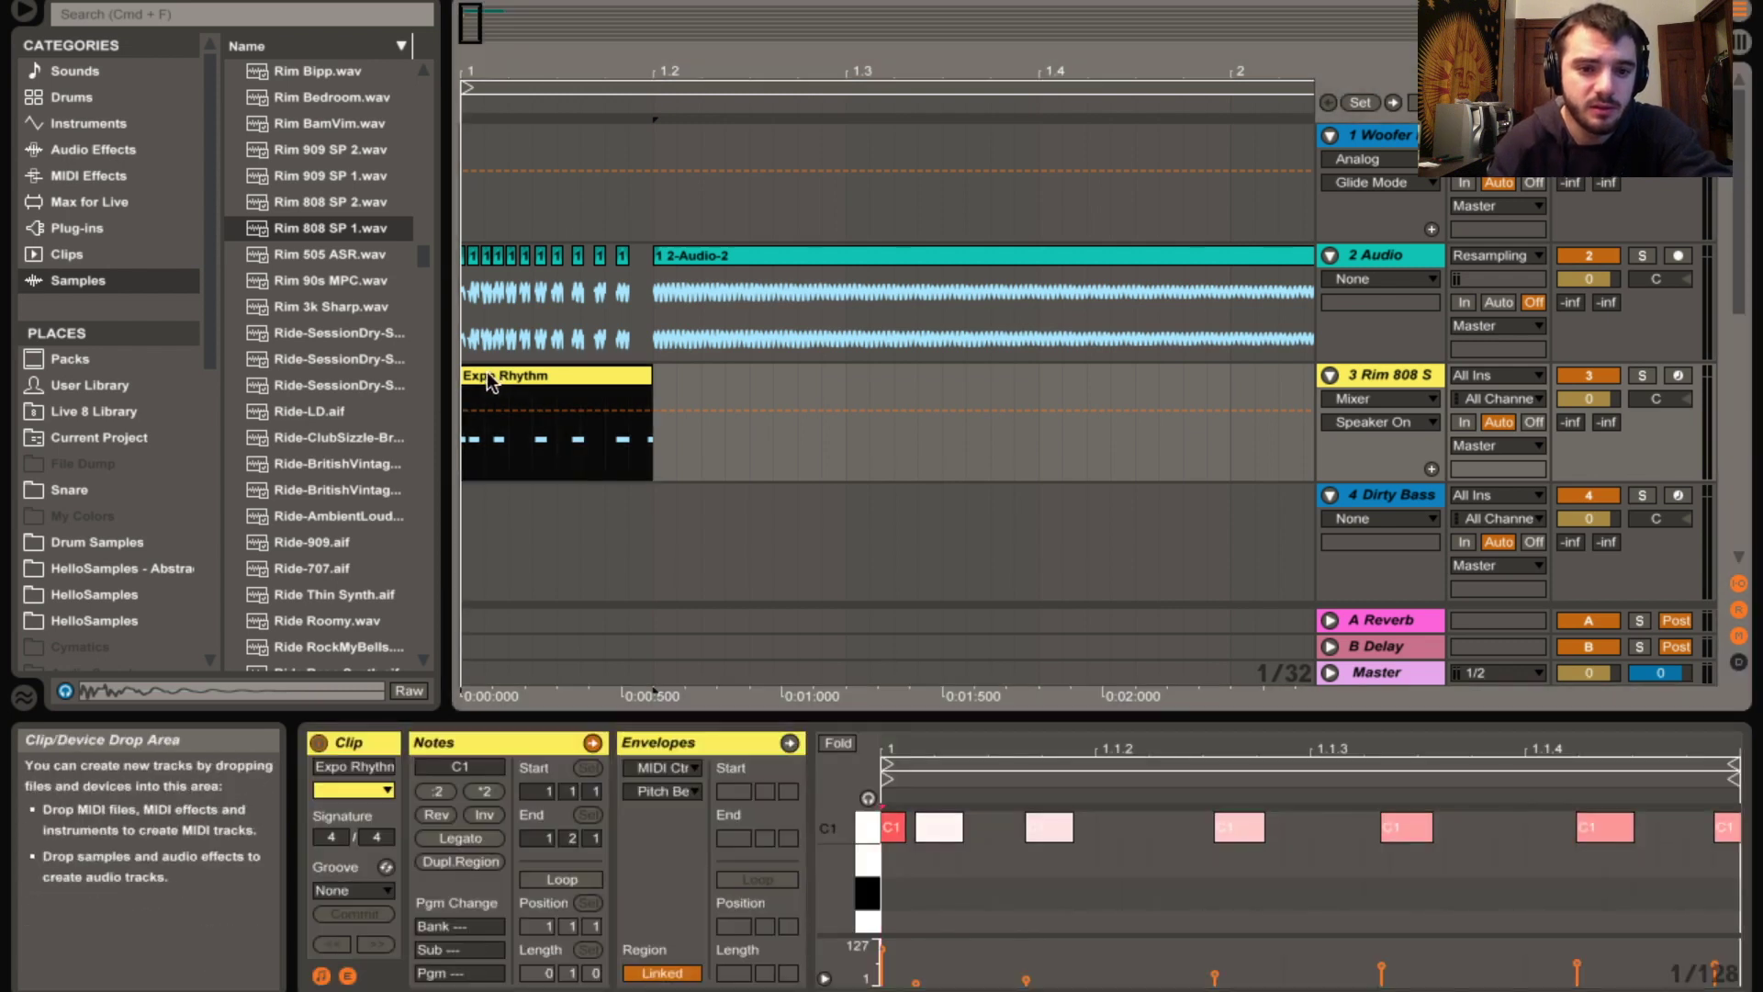
{"action": "key", "text": "space"}
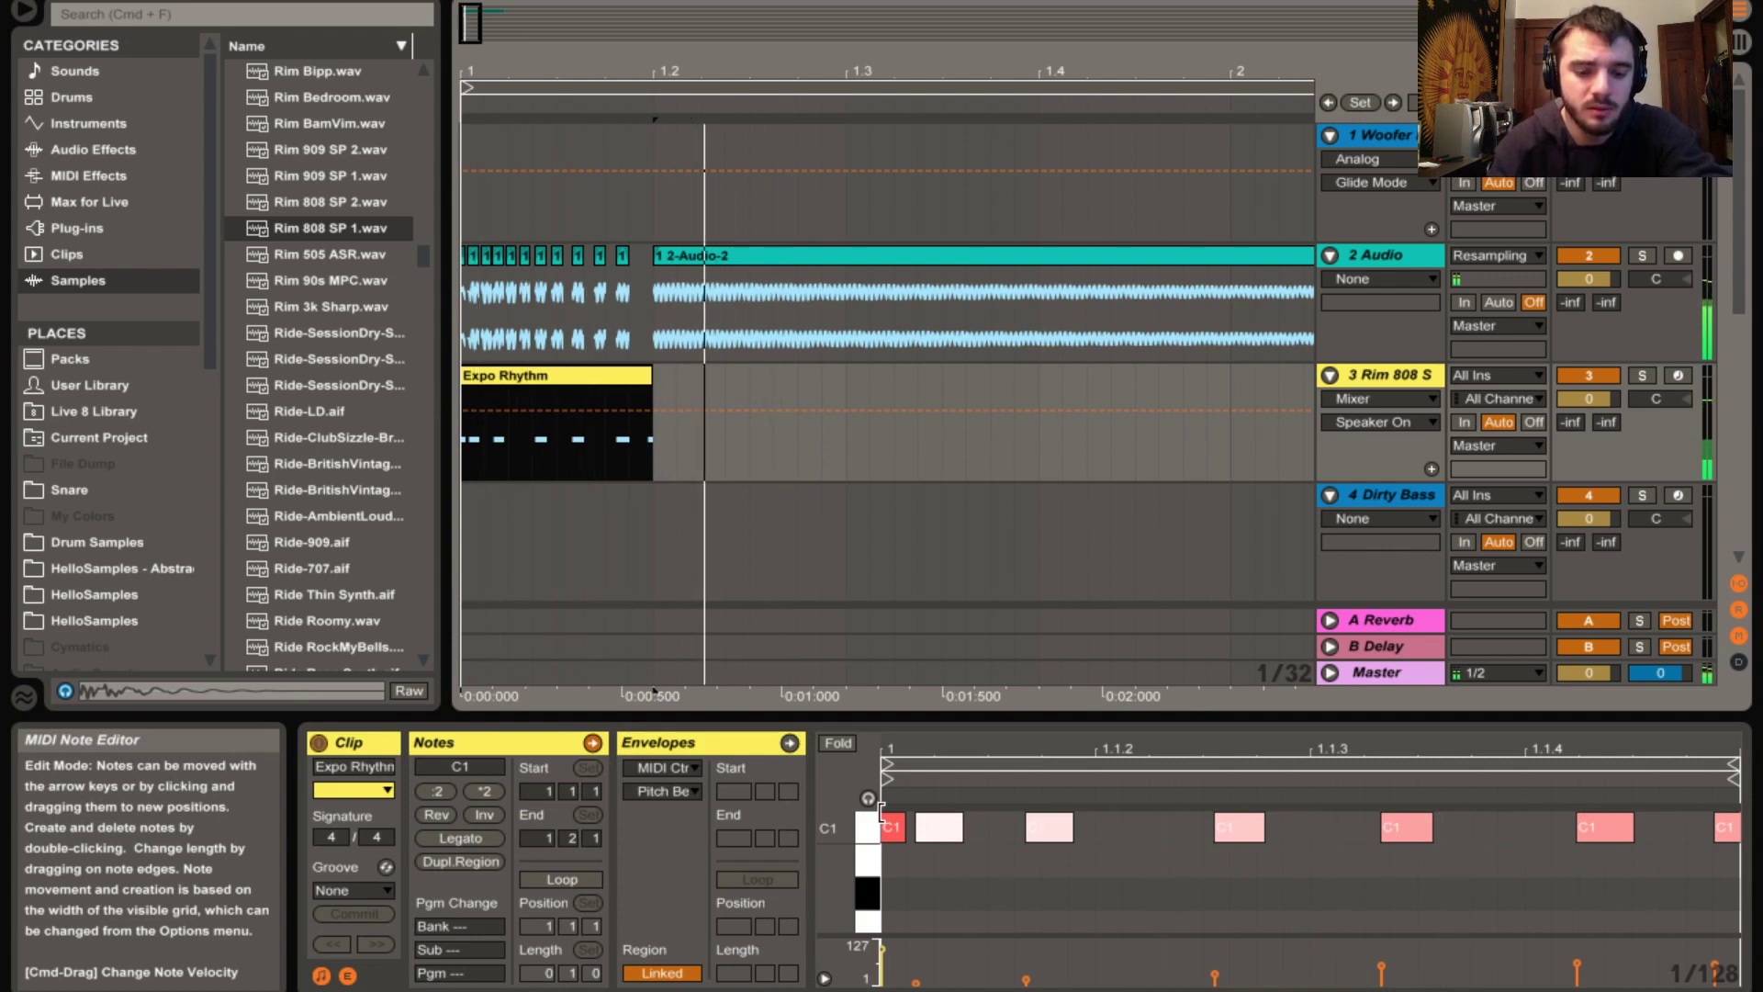
{"action": "key", "text": "super+z"}
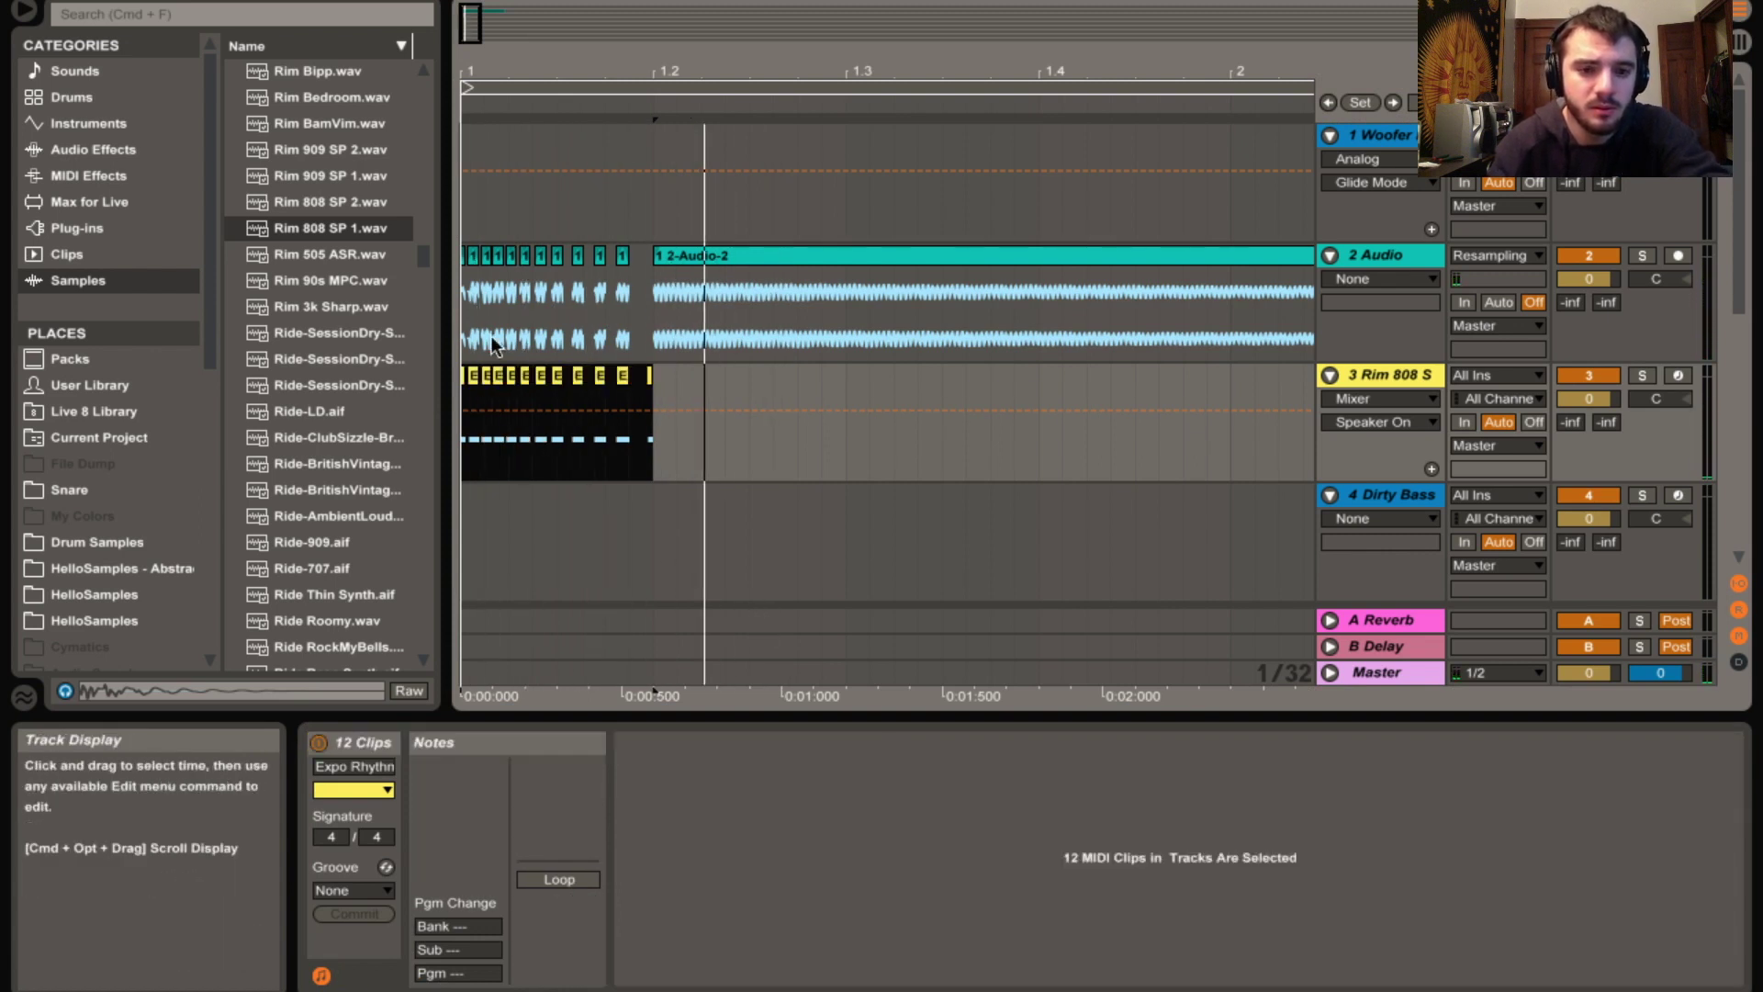
Consolidate the rim track's Expo Rhythm clips from the start to just past 1.2 into one clip and play it
{"action": "mouse_move", "coordinate": [478, 23]}
{"action": "left_mouse_down"}
{"action": "mouse_move", "coordinate": [472, 75]}
{"action": "mouse_move", "coordinate": [677, 73]}
{"action": "left_mouse_up"}
{"action": "left_click", "coordinate": [683, 547]}
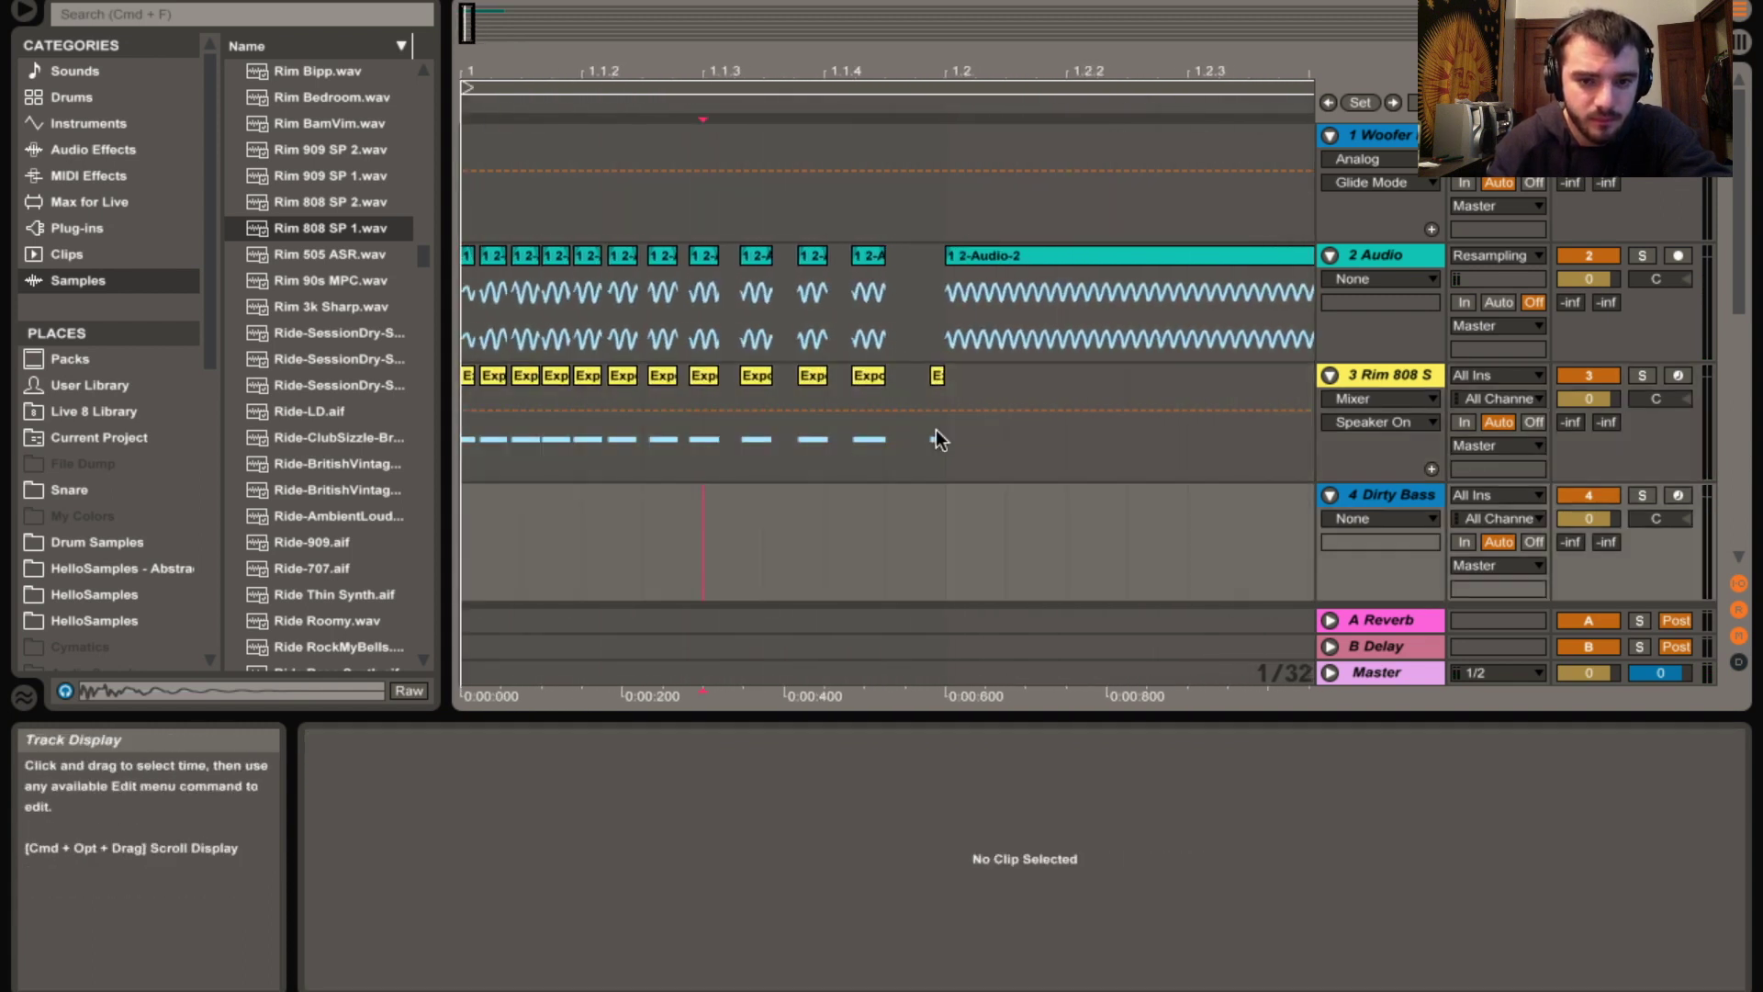
{"action": "left_click_drag", "start_coordinate": [950, 474], "coordinate": [429, 472]}
{"action": "left_click_drag", "start_coordinate": [475, 382], "coordinate": [961, 379]}
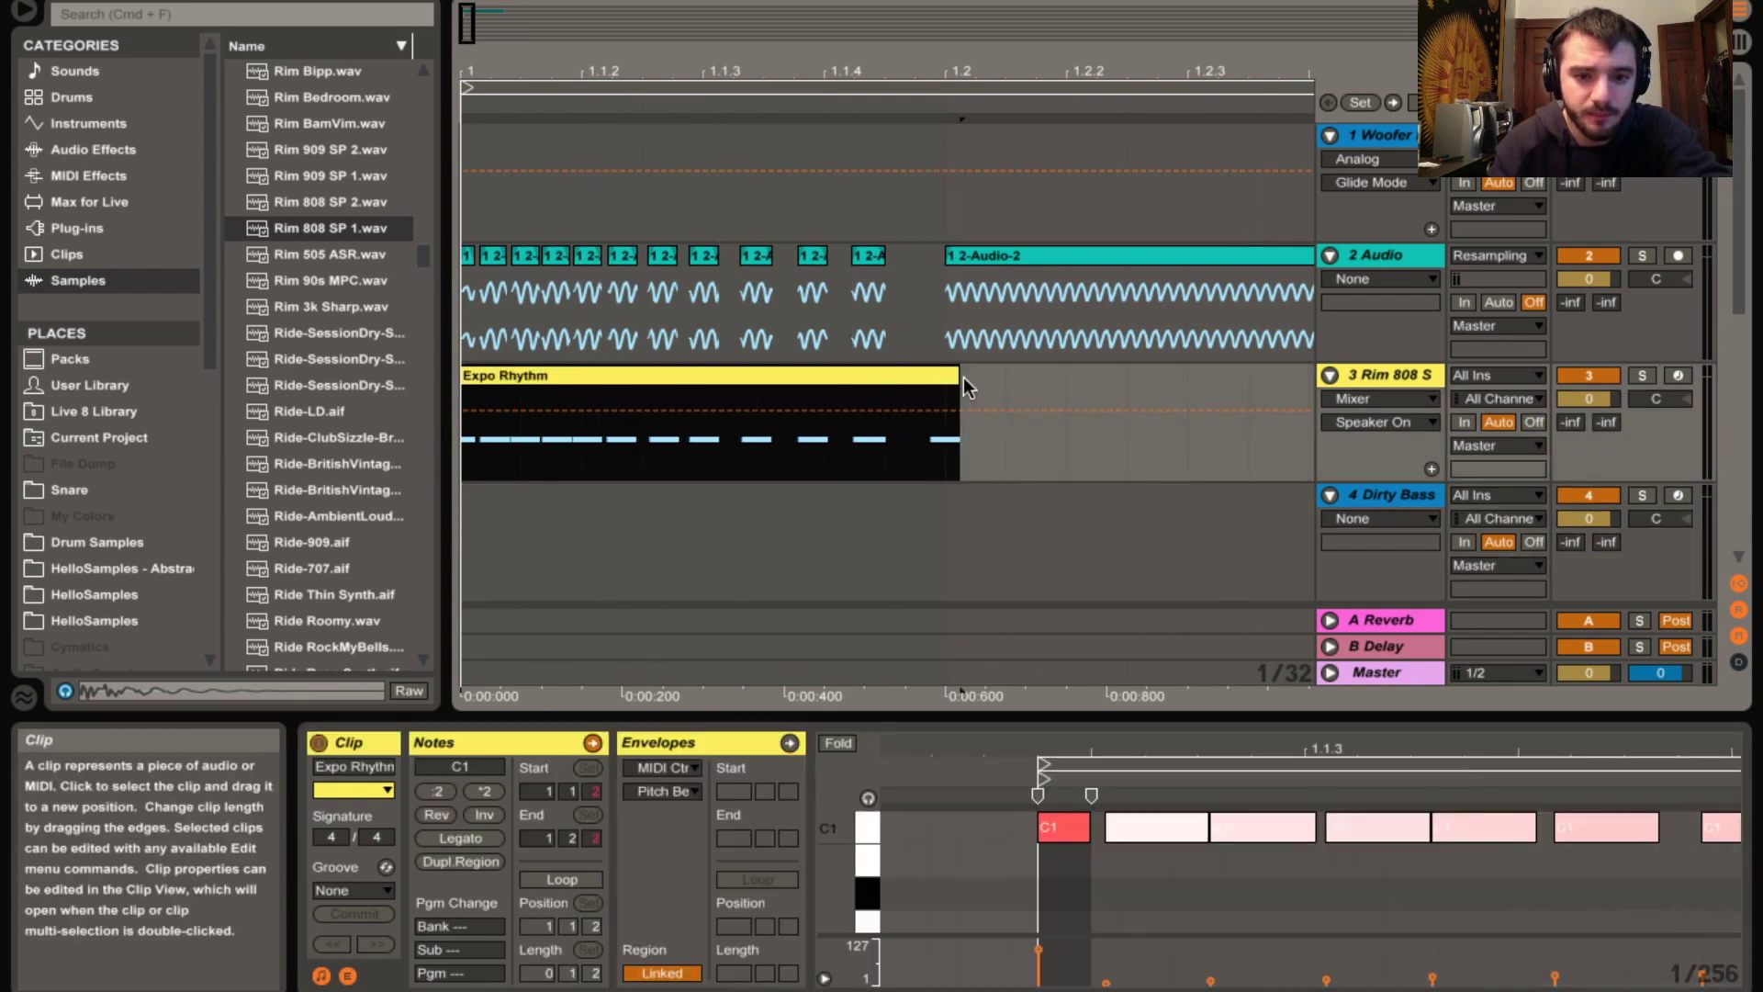
{"action": "key", "text": "space"}
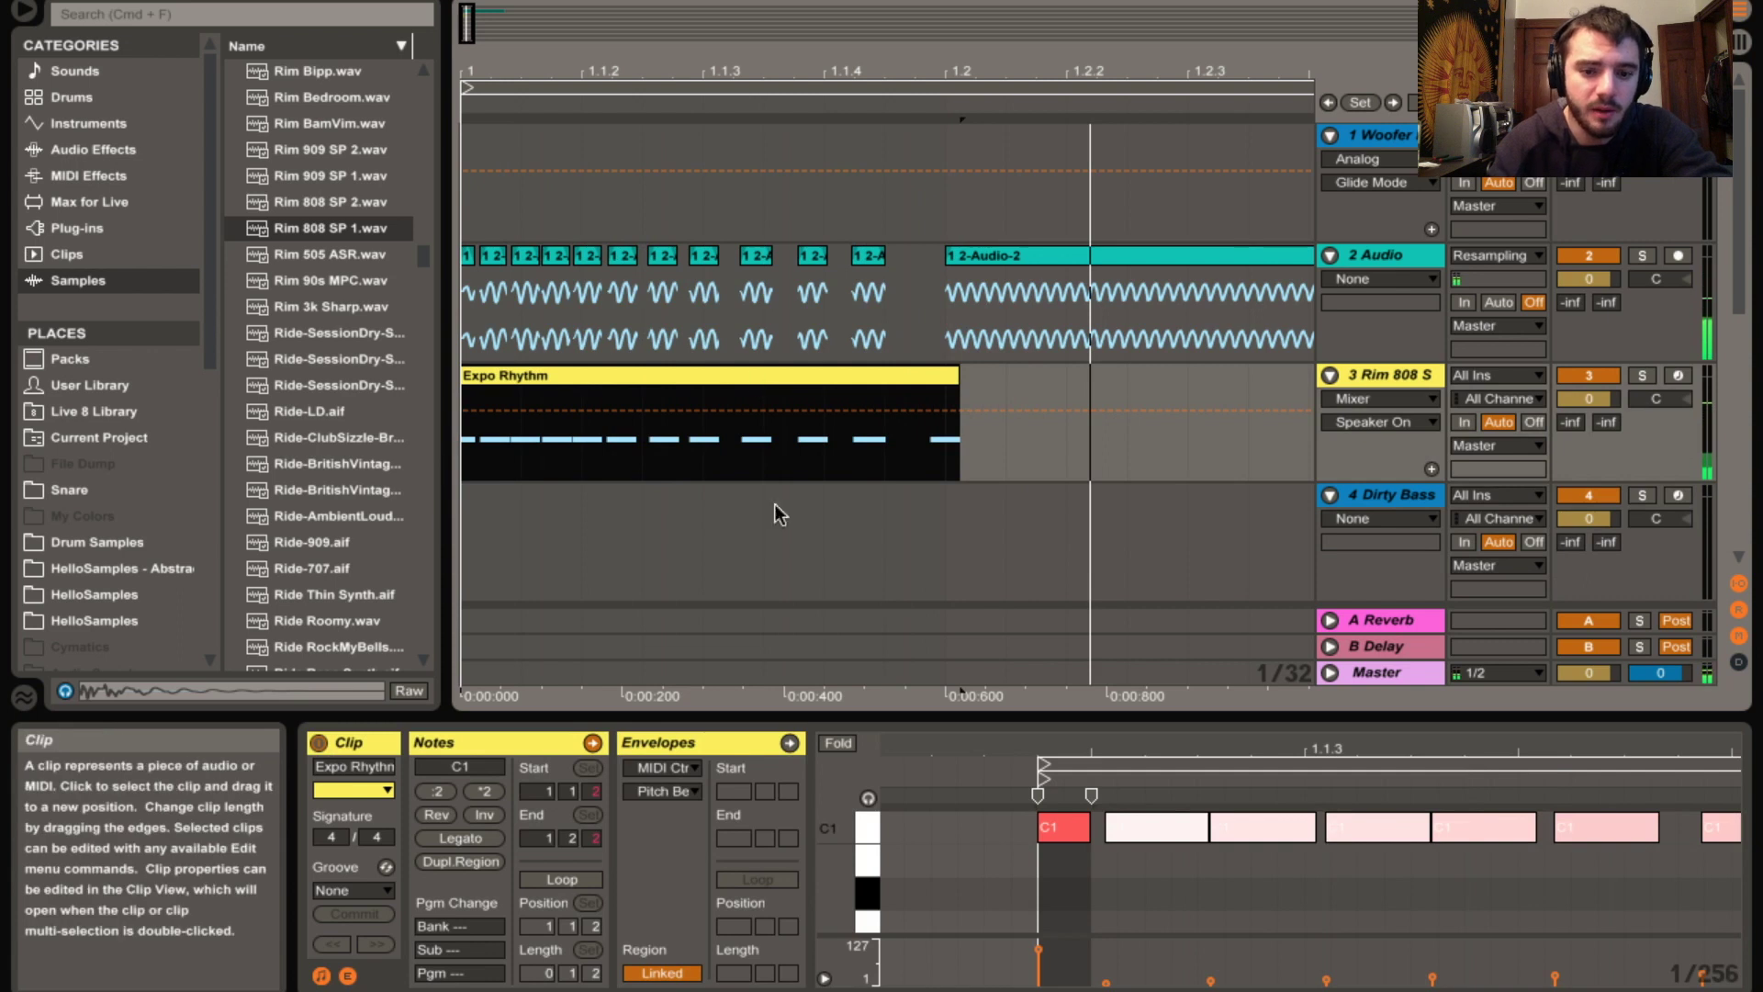
Transpose all notes in the consolidated Expo Rhythm clip up to C4 and play the result
{"action": "left_click", "coordinate": [1051, 829]}
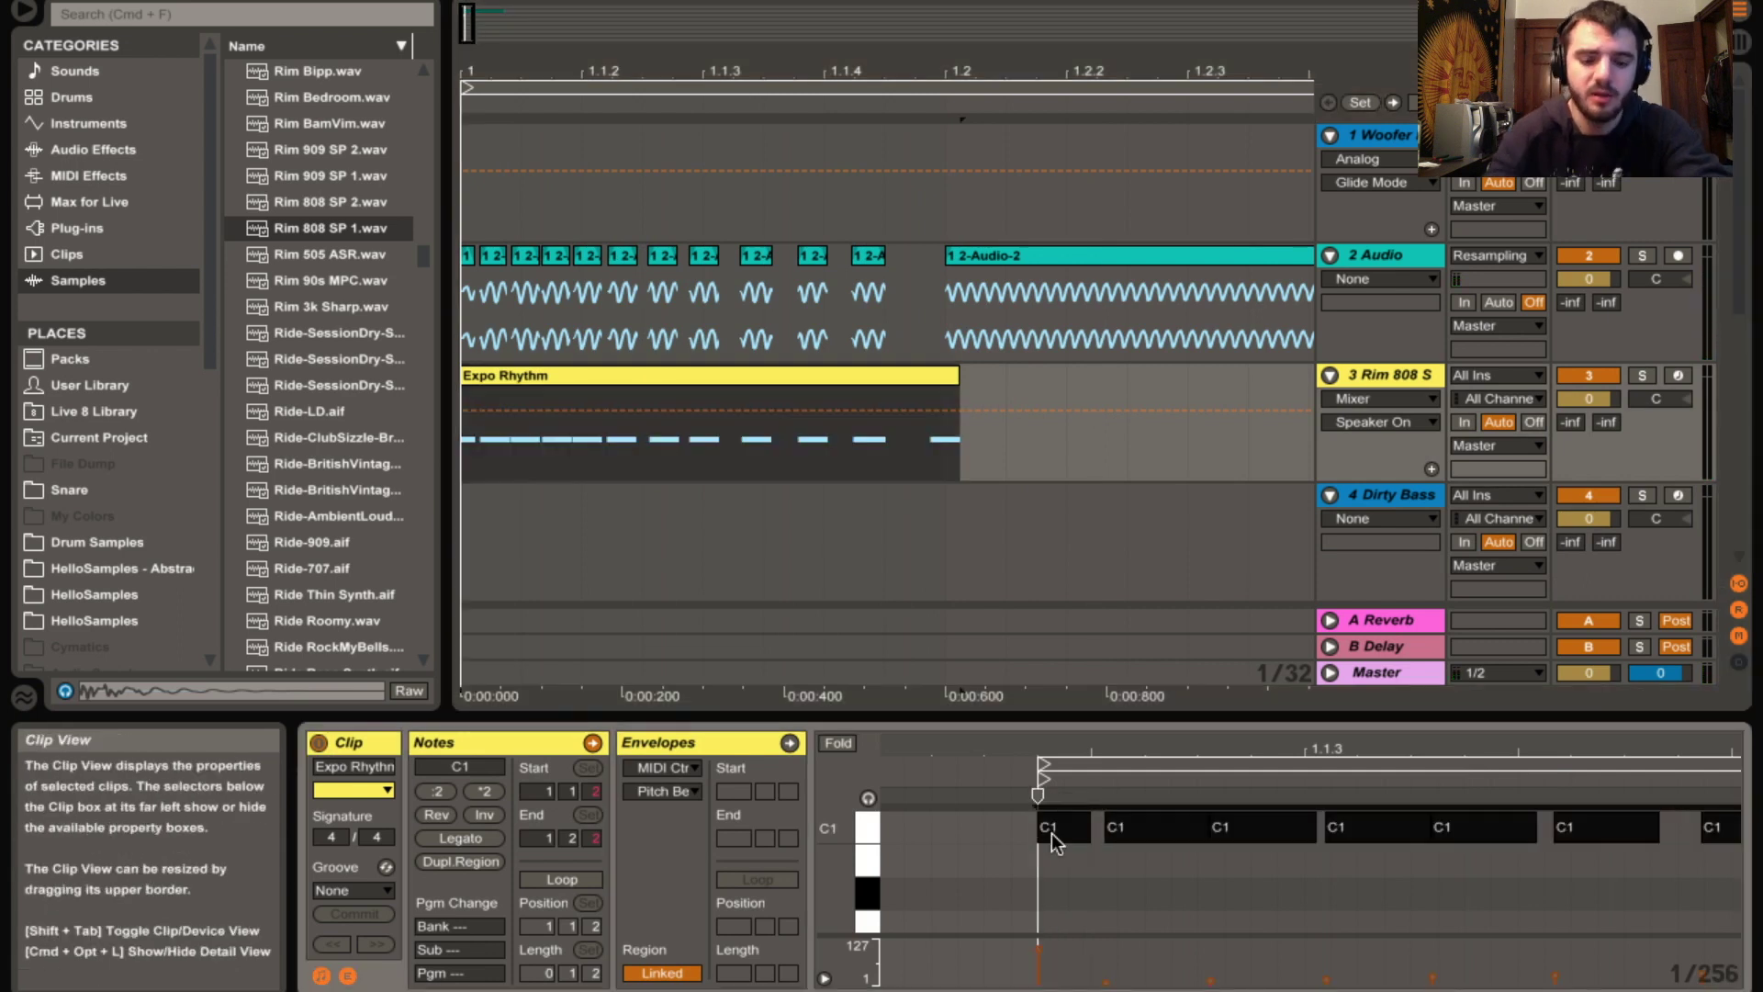
{"action": "key", "text": "shift+Up"}
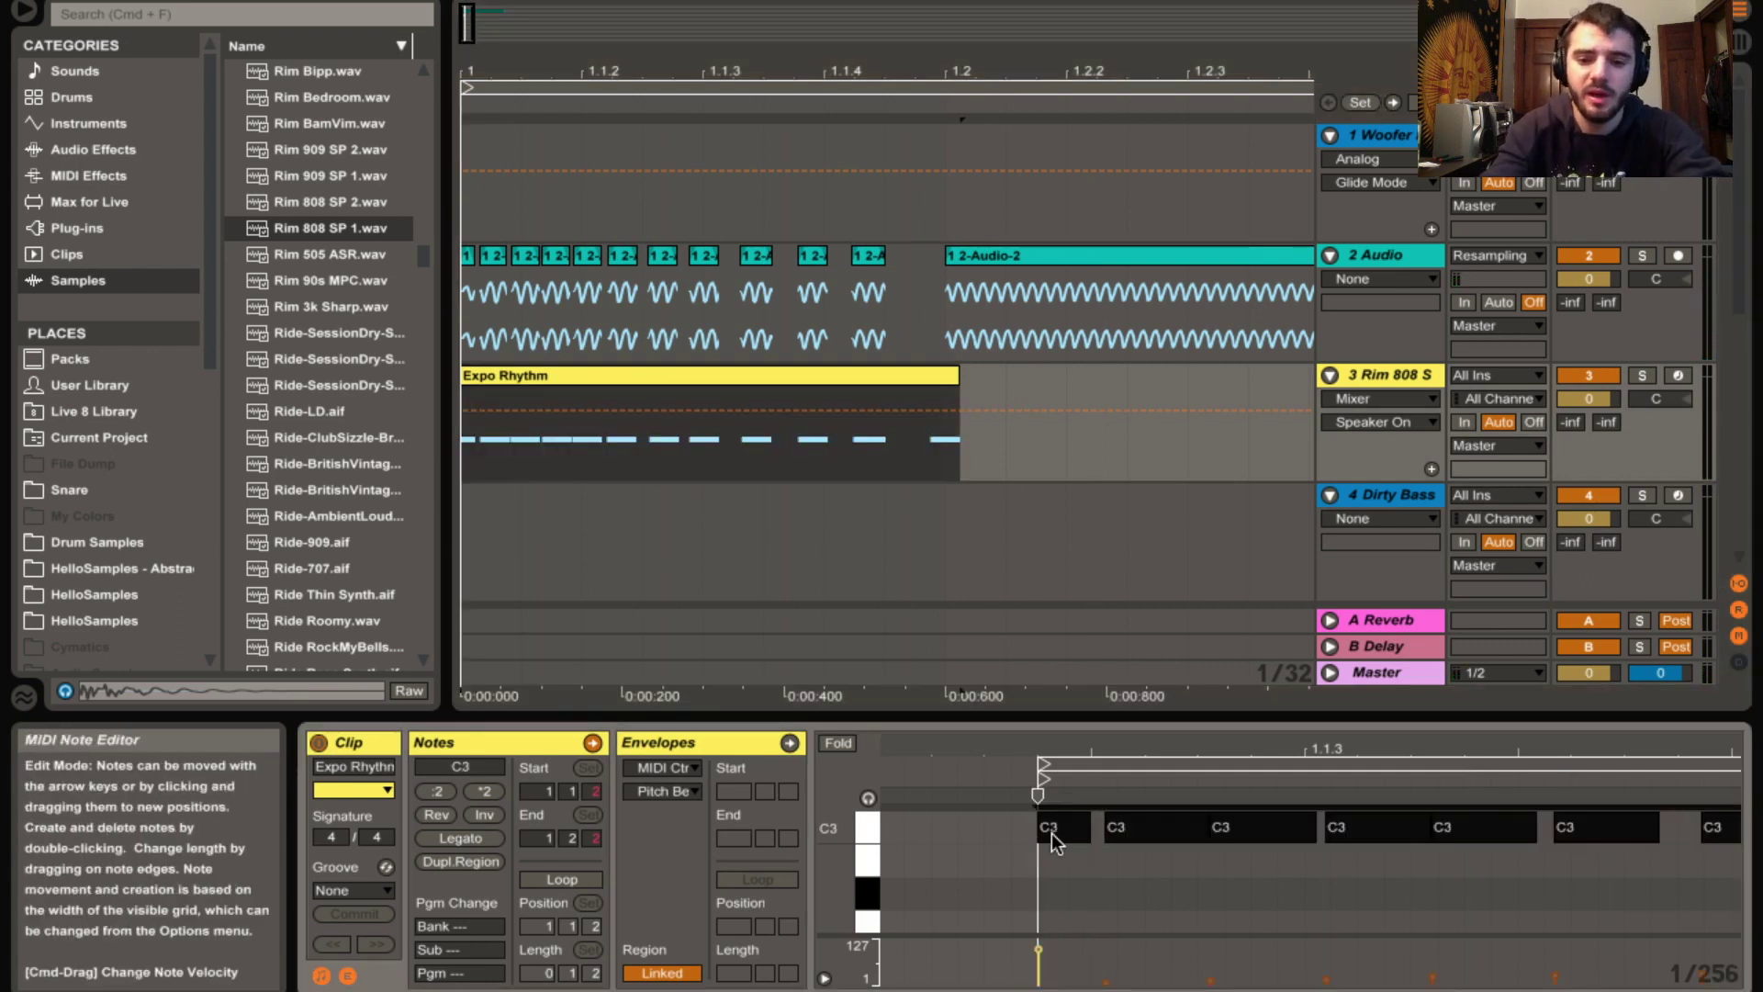
{"action": "key", "text": "space"}
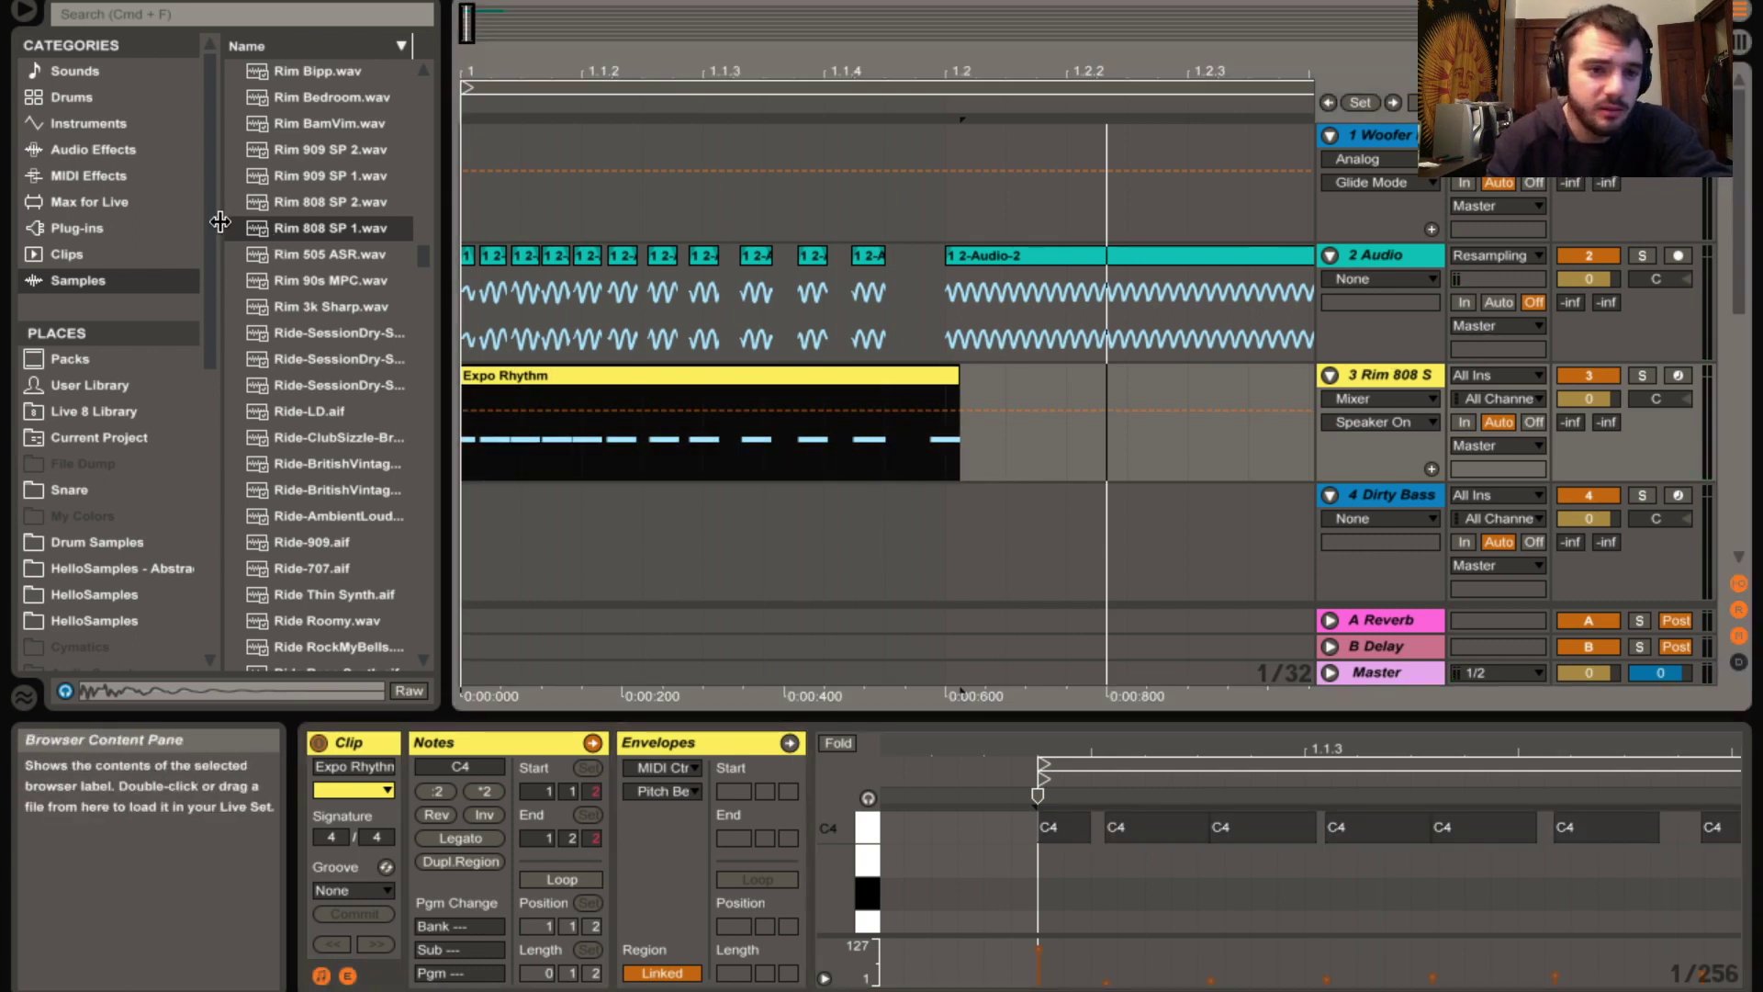
Add EQ Eight to the rim track and make its first band a low-cut filter
{"action": "left_click", "coordinate": [57, 152]}
{"action": "scroll", "coordinate": [283, 347], "scroll_direction": "up", "scroll_amount": 2}
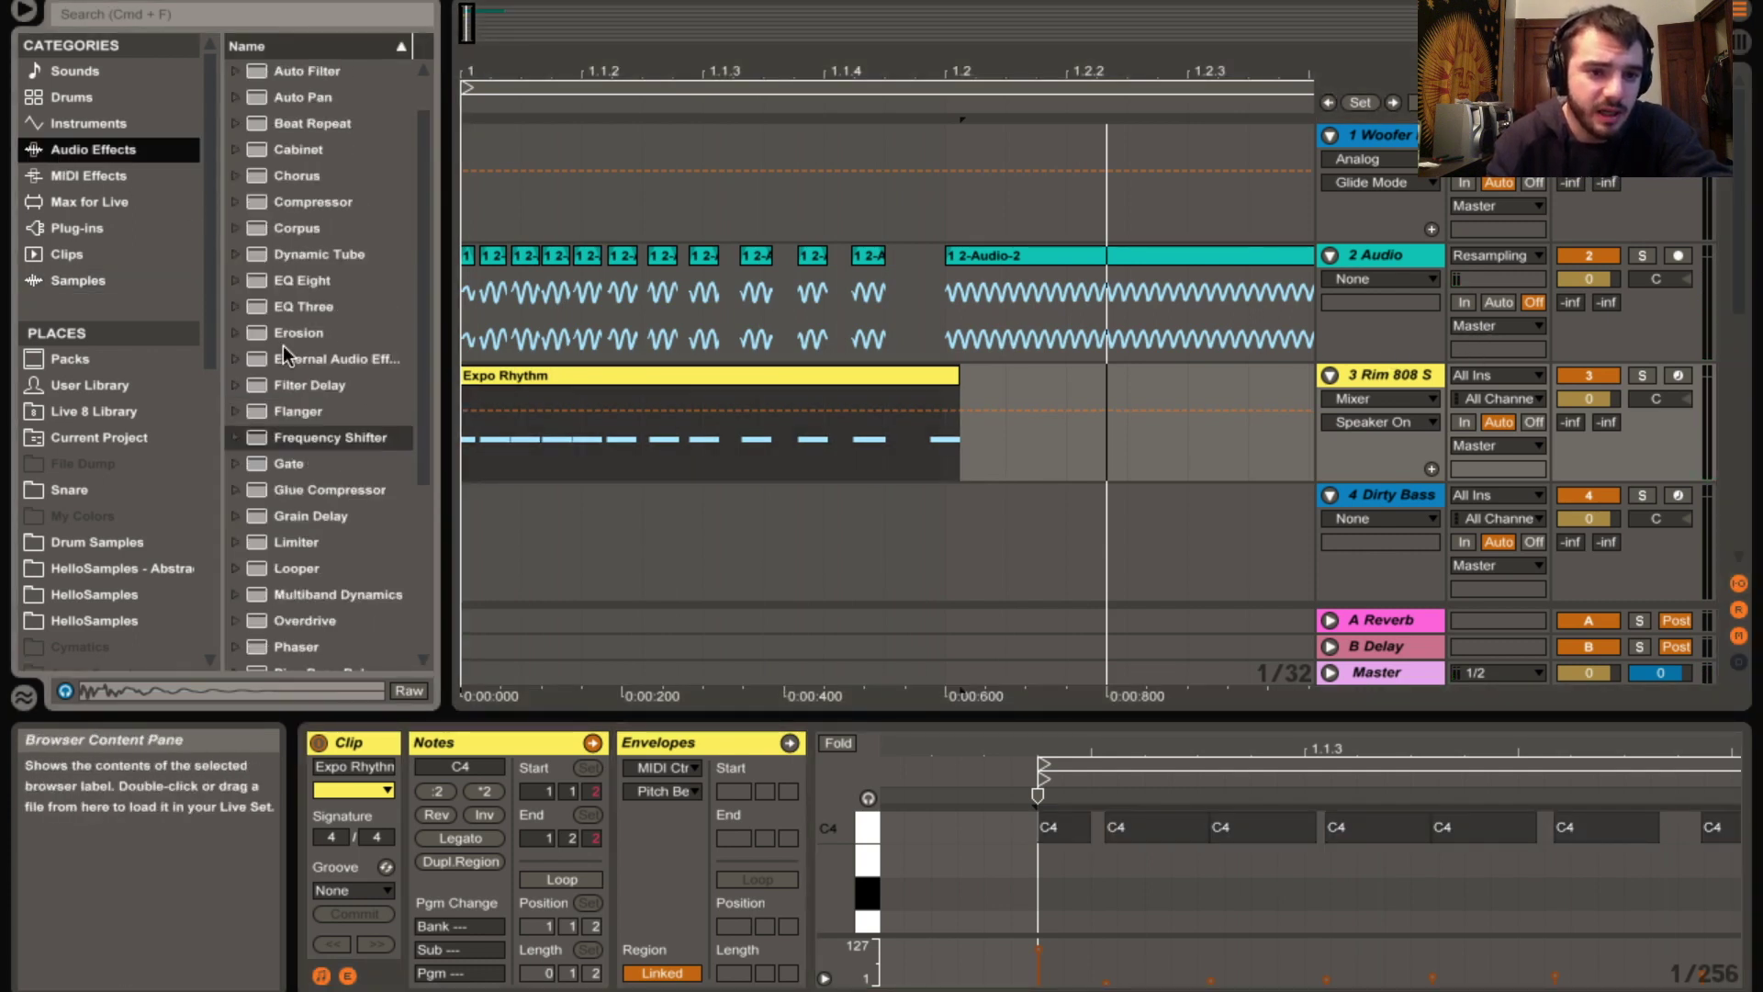
{"action": "left_click_drag", "start_coordinate": [295, 278], "coordinate": [975, 439]}
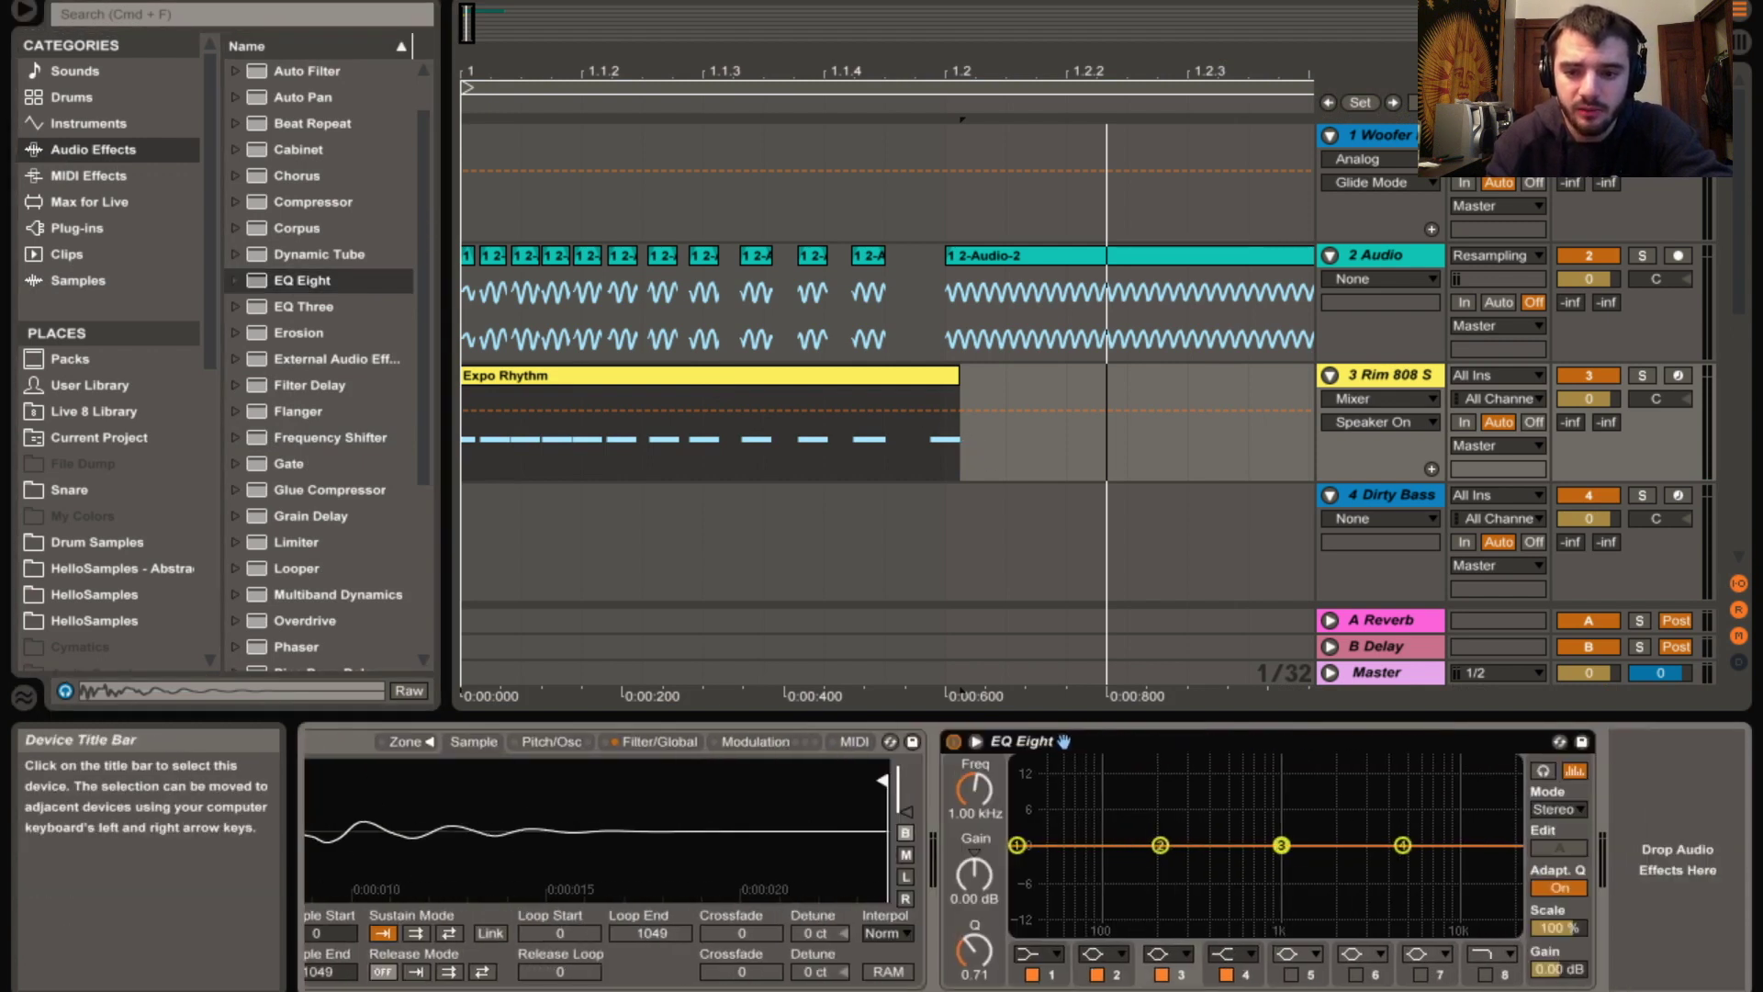
{"action": "left_click", "coordinate": [1043, 954]}
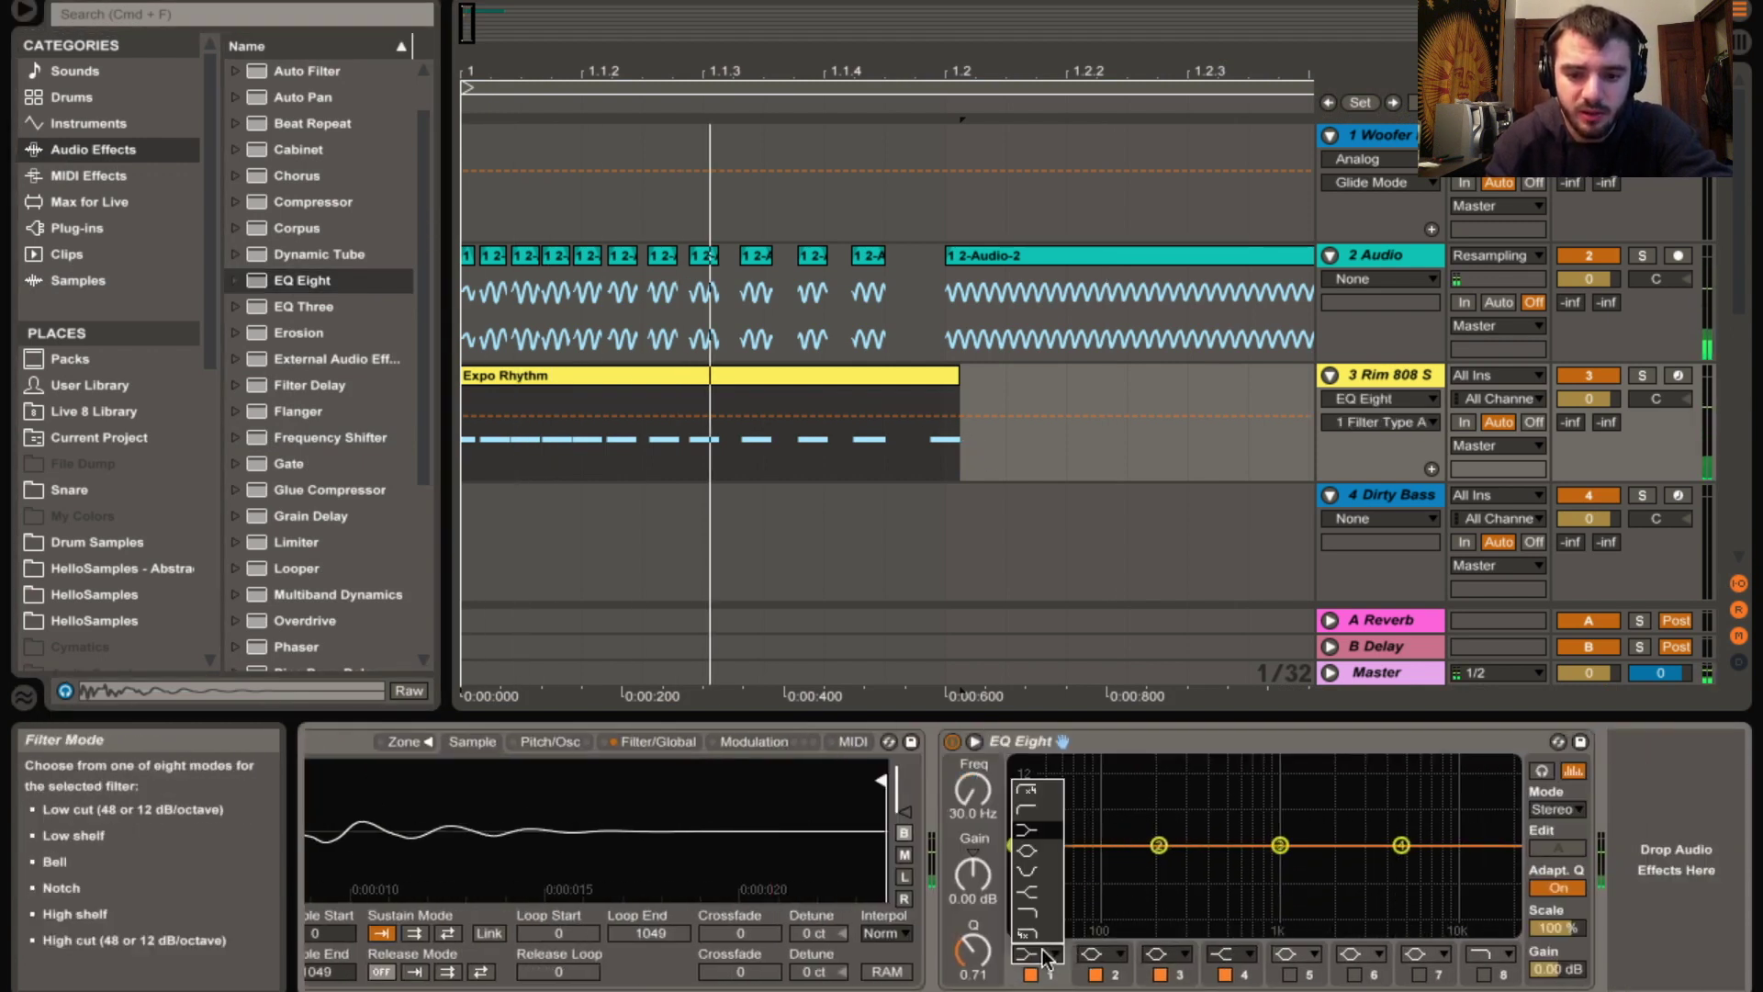
{"action": "left_click", "coordinate": [1026, 809]}
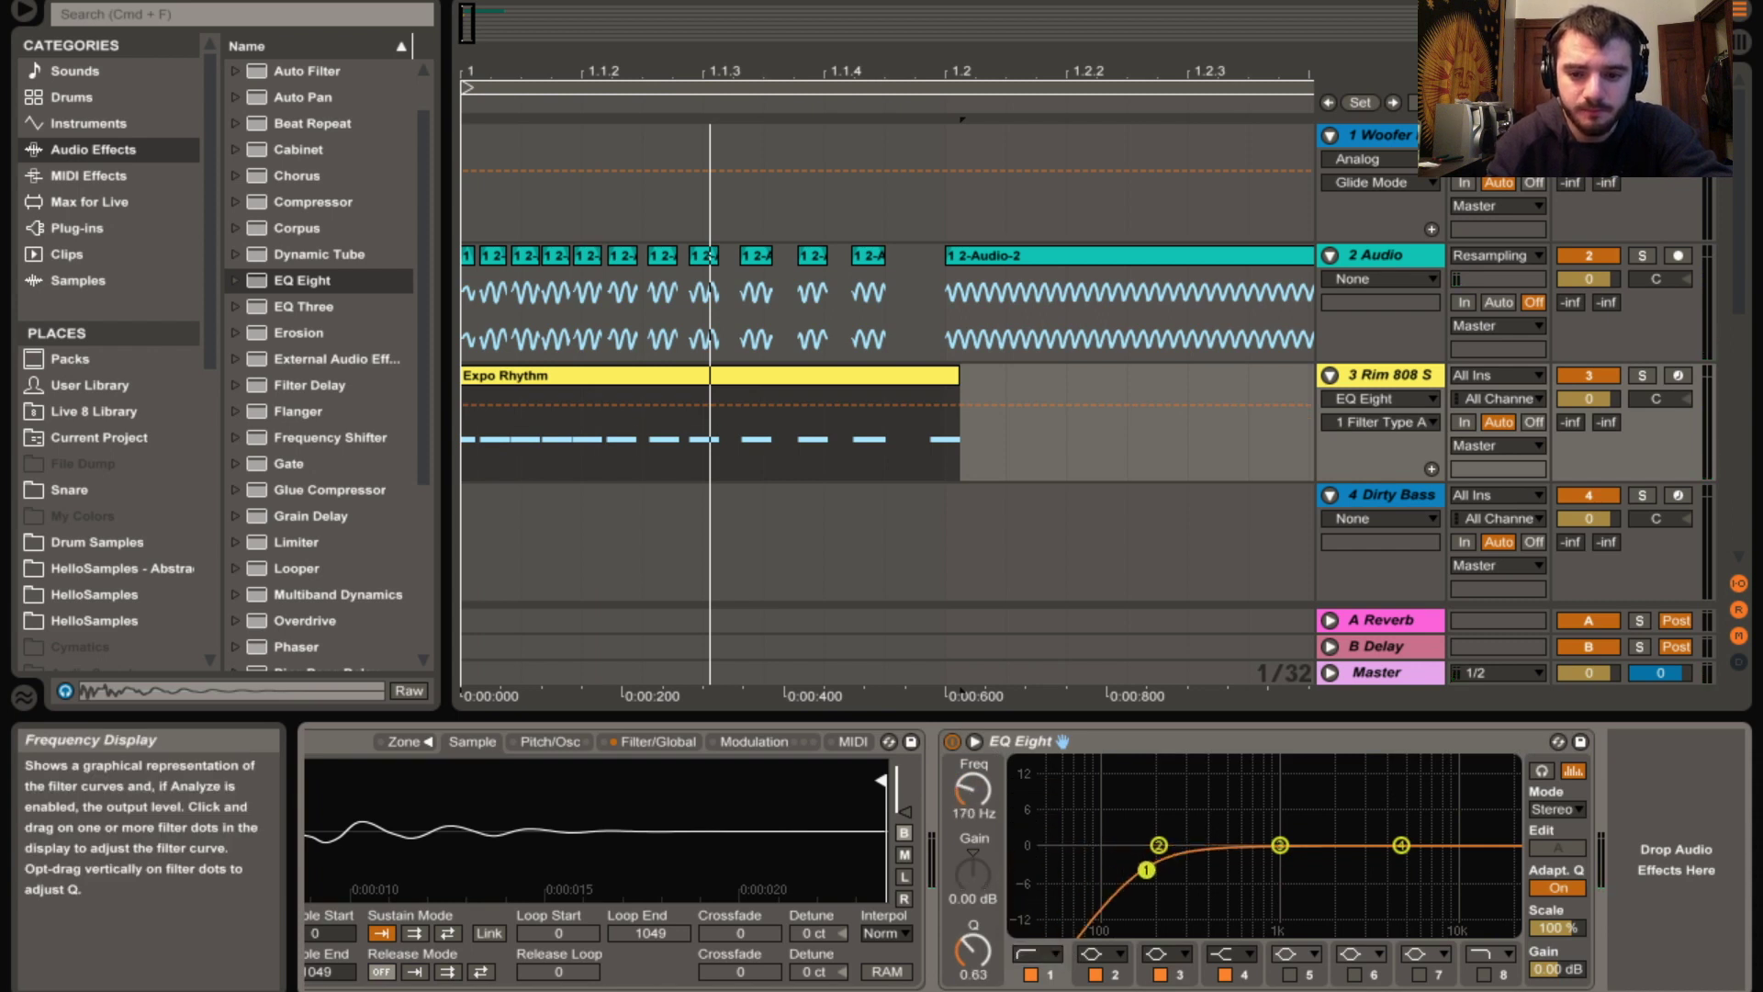
Cut 6.57 dB at 984 Hz and 9.05 dB at 3.00 kHz, boost the highs slightly, and lower the rim track's volume to -7.7
{"action": "left_click", "coordinate": [1401, 845]}
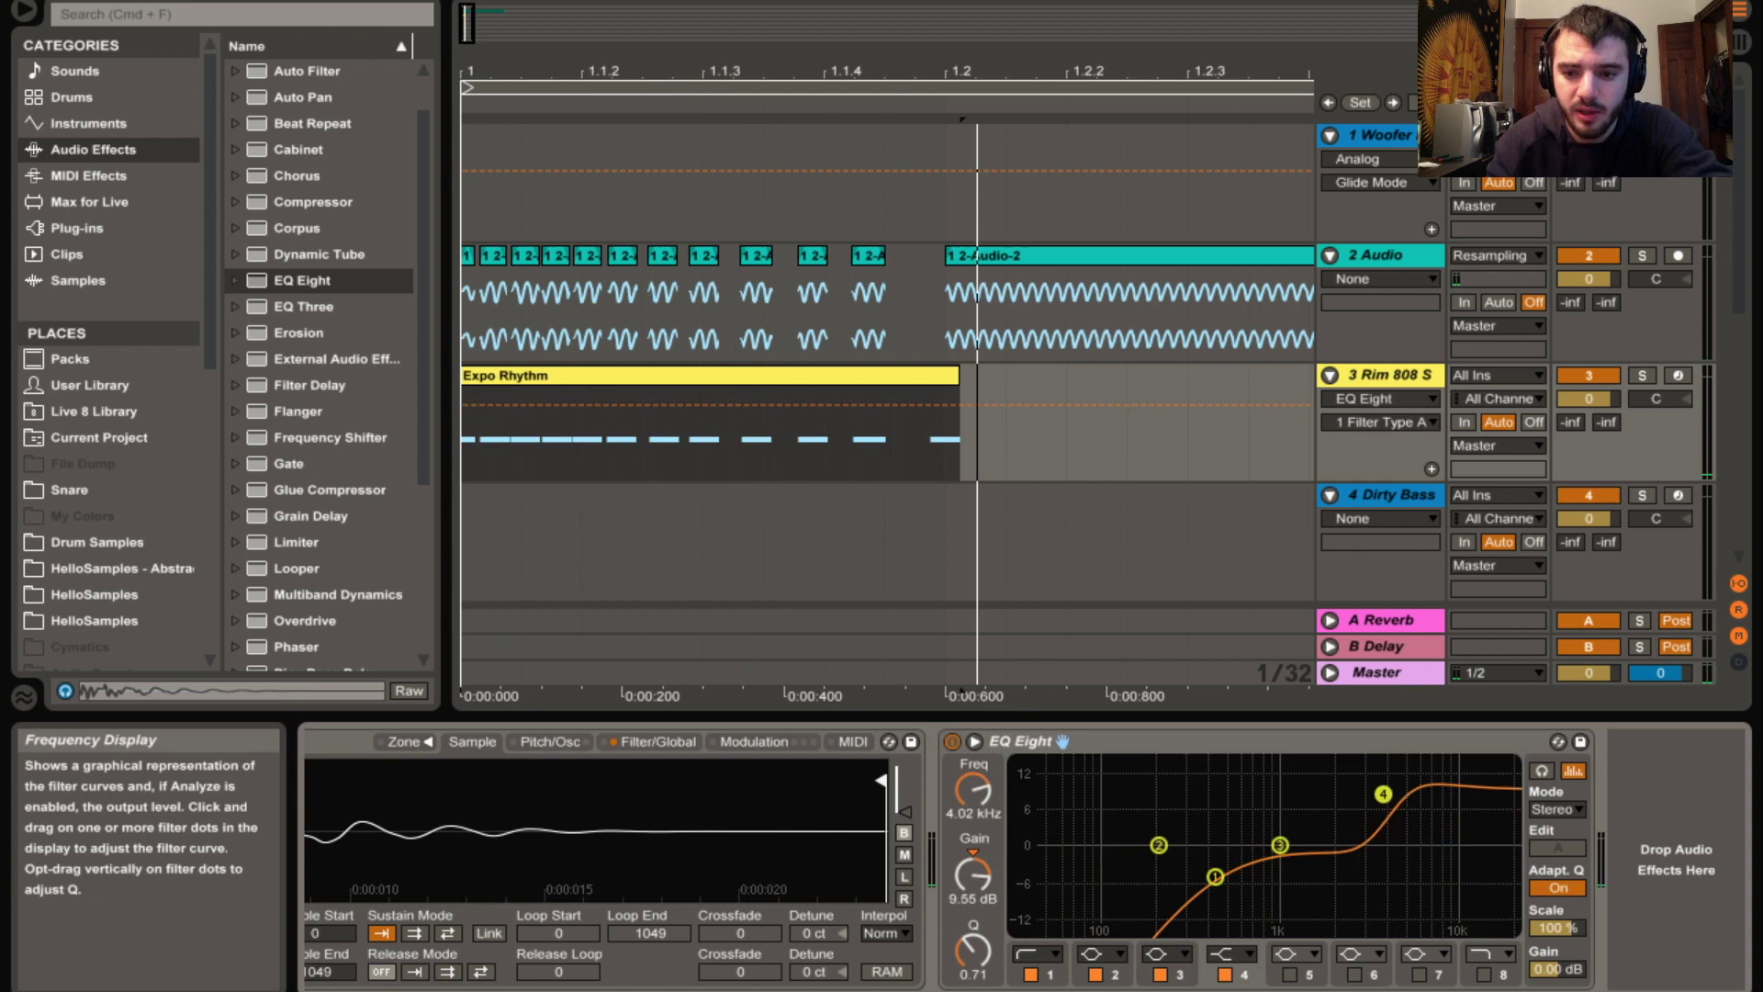
{"action": "left_click_drag", "start_coordinate": [1414, 793], "coordinate": [1416, 829]}
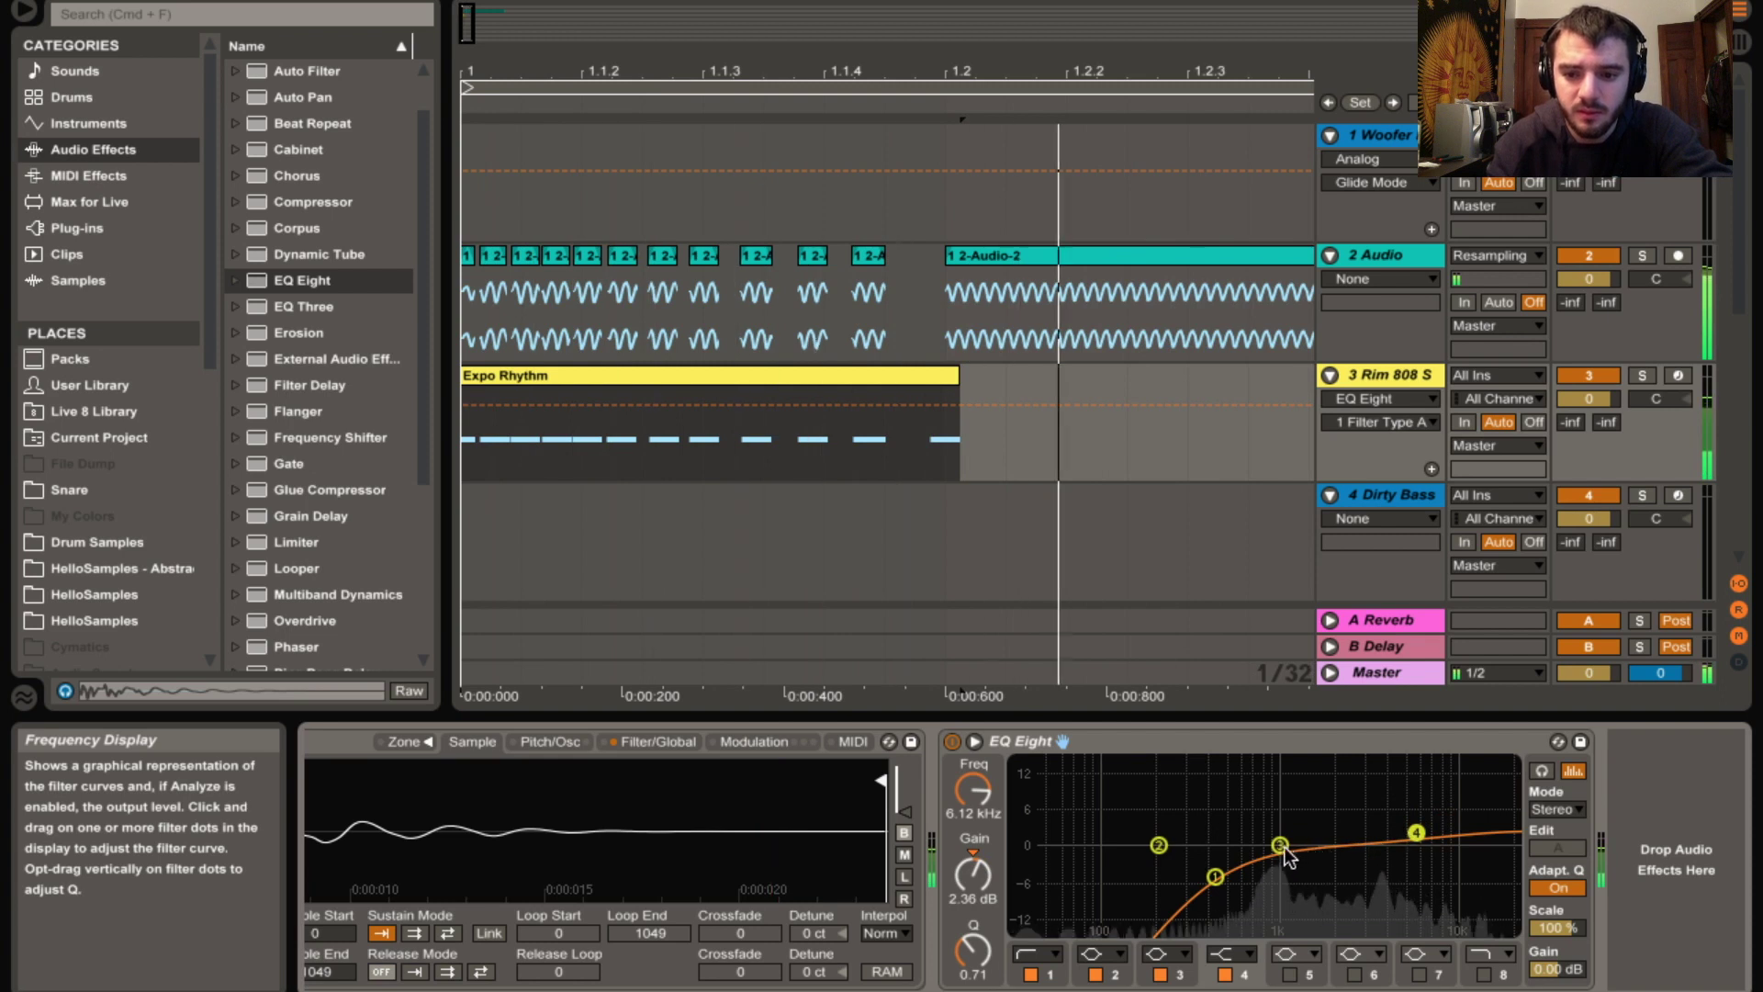
{"action": "left_click_drag", "start_coordinate": [1279, 844], "coordinate": [1292, 905]}
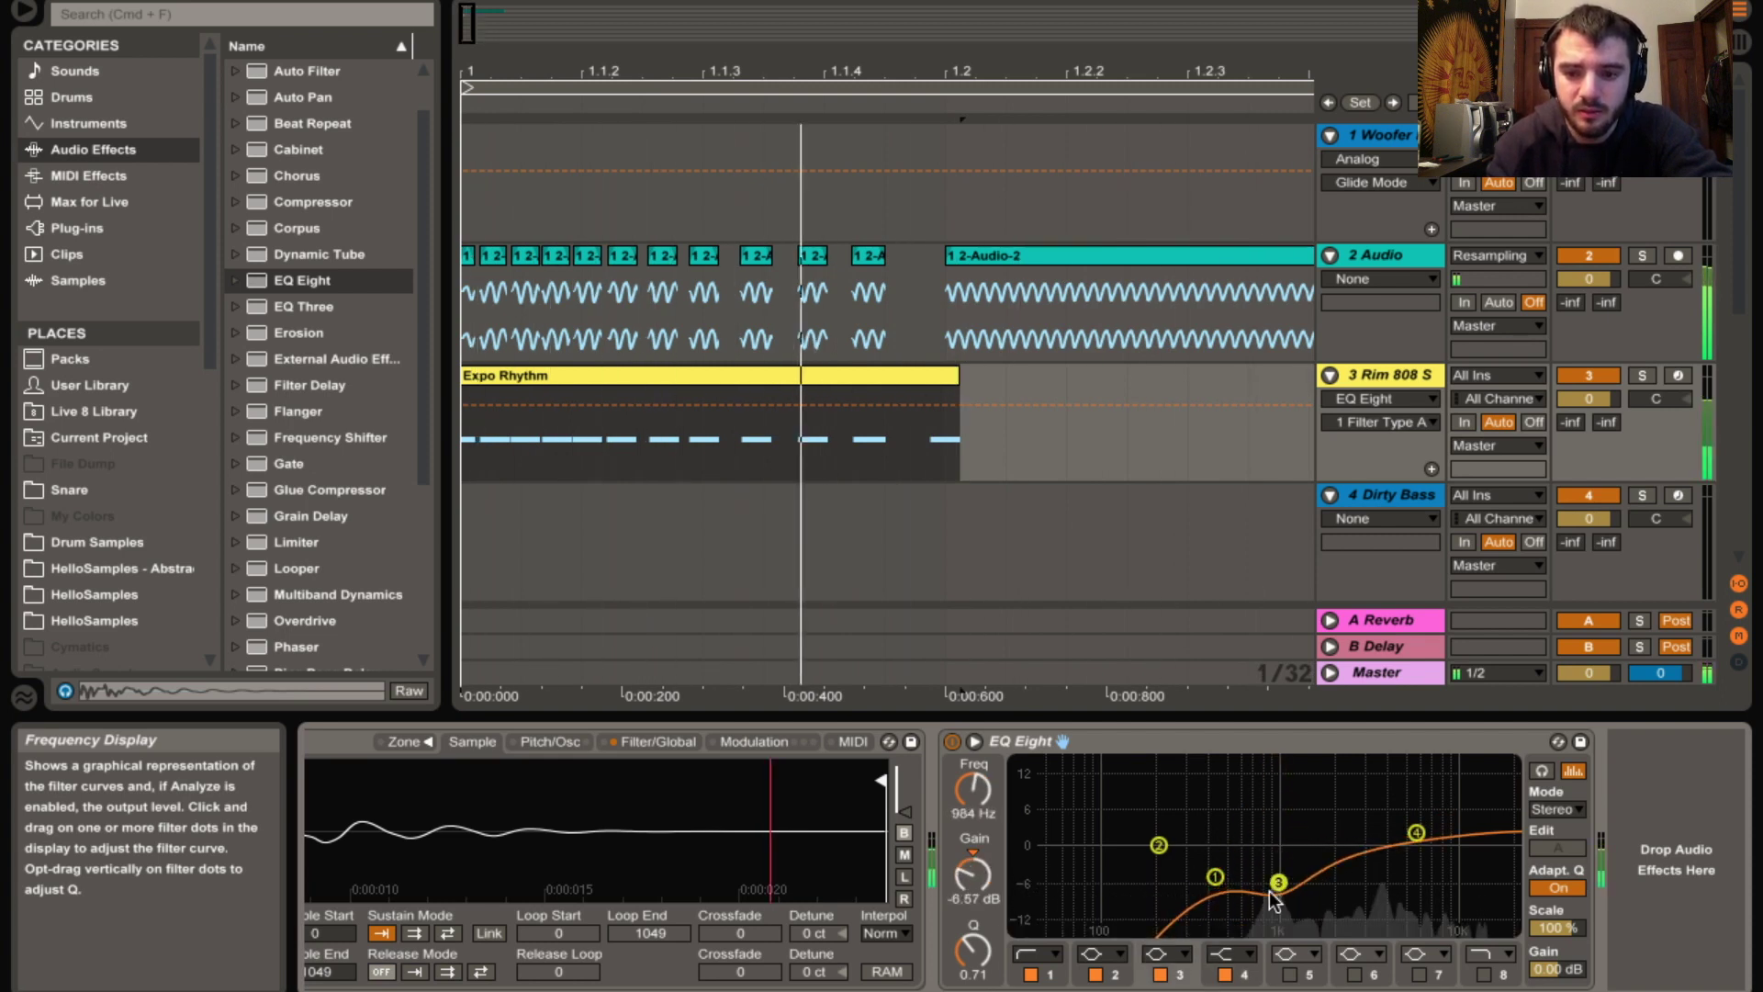
{"action": "left_click_drag", "start_coordinate": [1416, 833], "coordinate": [1416, 841]}
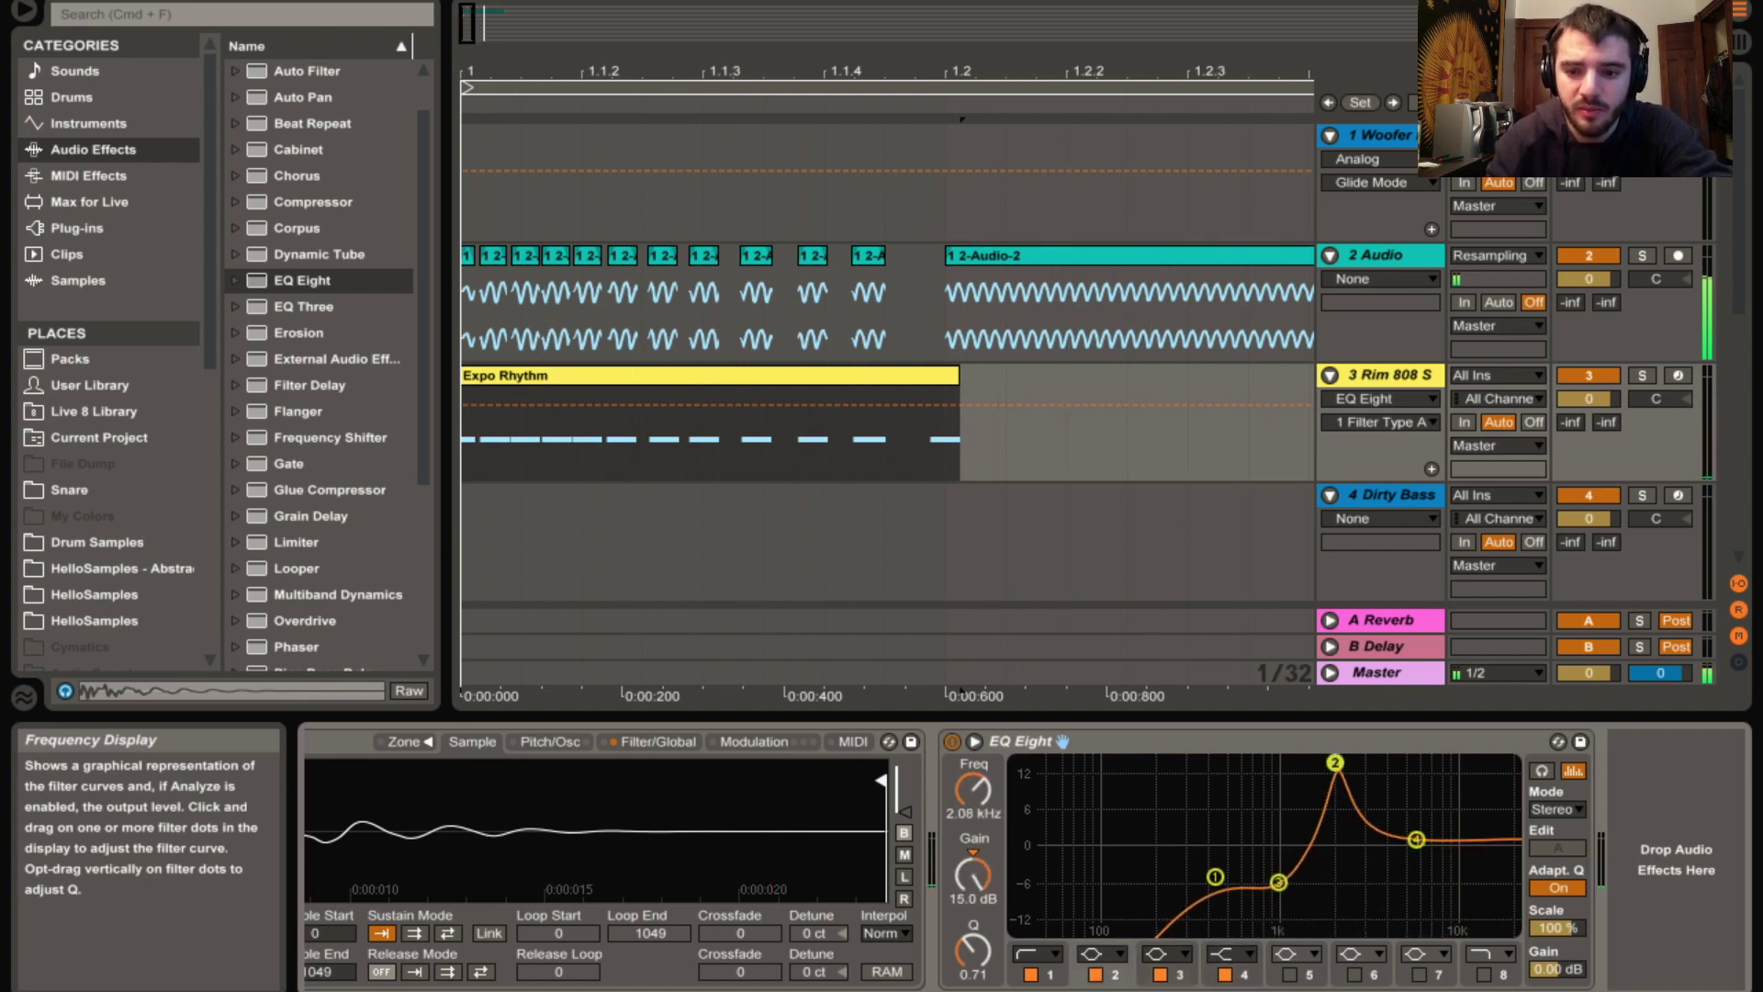
{"action": "mouse_move", "coordinate": [1335, 762]}
{"action": "left_mouse_down"}
{"action": "mouse_move", "coordinate": [1369, 763]}
{"action": "mouse_move", "coordinate": [1355, 770]}
{"action": "left_mouse_up"}
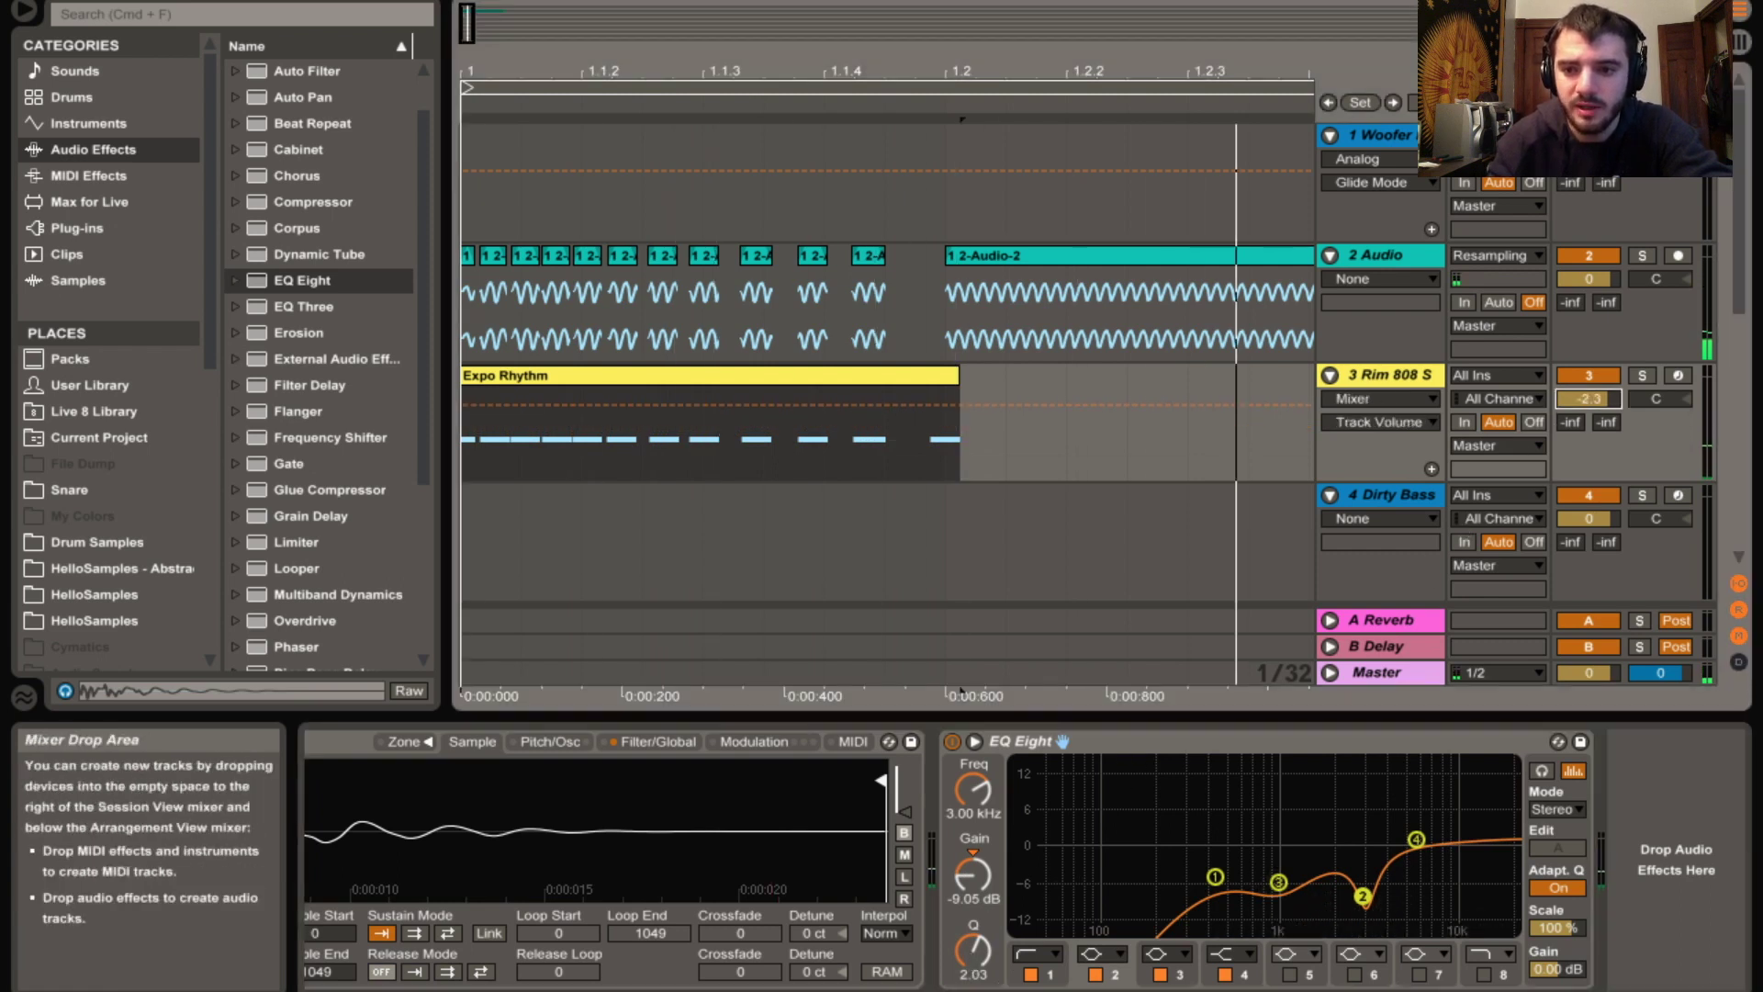
{"action": "left_click_drag", "start_coordinate": [1564, 411], "coordinate": [1577, 404]}
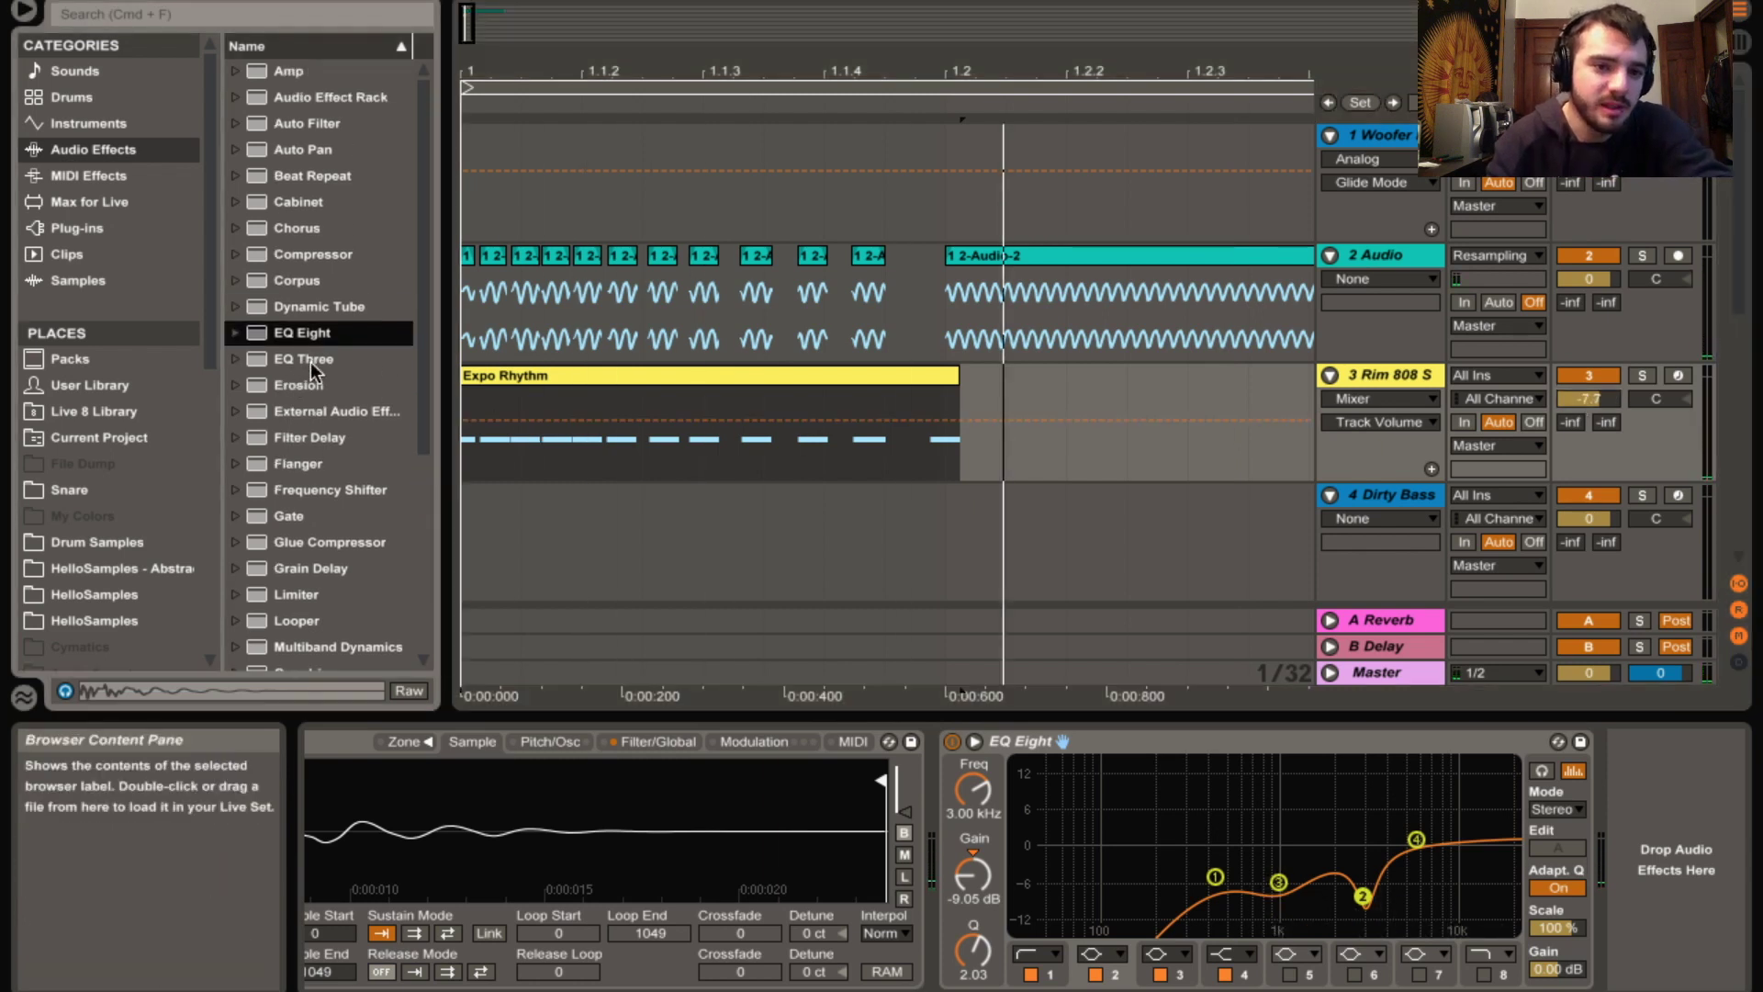
Add Reverb after the rim track's EQ Eight and set its decay time to 649 ms and size to 26.41
{"action": "scroll", "coordinate": [312, 385], "scroll_direction": "down", "scroll_amount": 3}
{"action": "scroll", "coordinate": [345, 417], "scroll_direction": "down", "scroll_amount": 3}
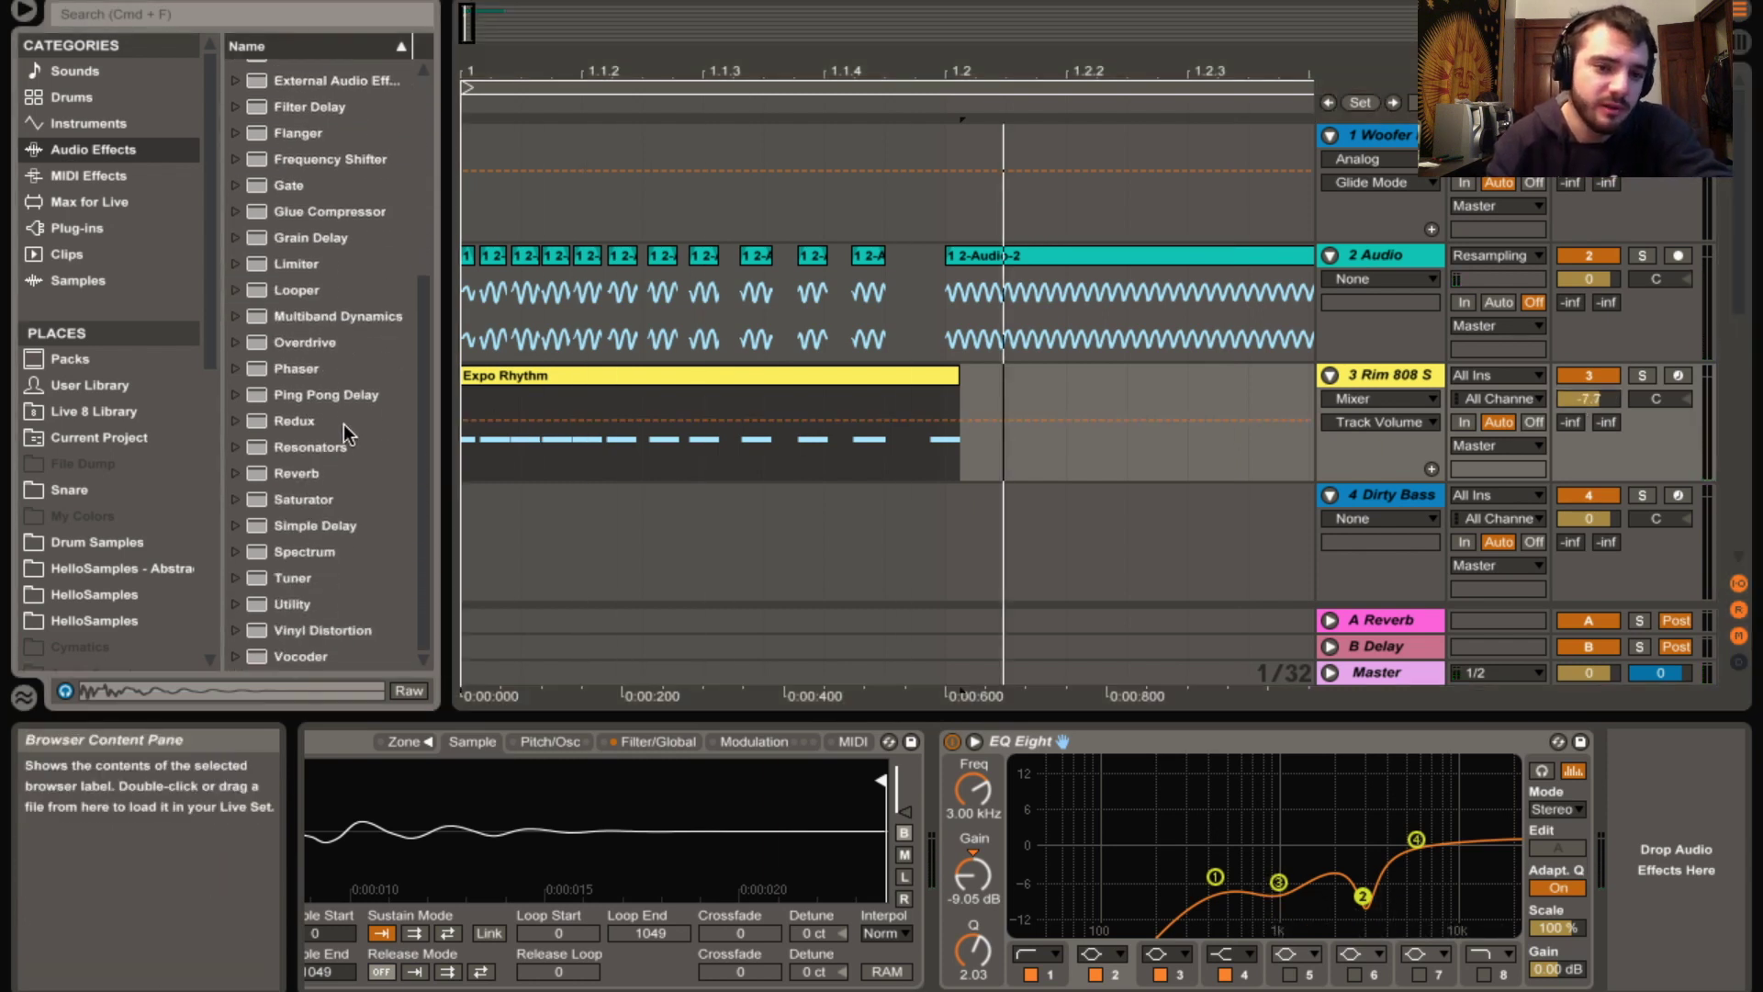
{"action": "left_click", "coordinate": [297, 471]}
{"action": "left_click_drag", "start_coordinate": [1660, 863], "coordinate": [1660, 861]}
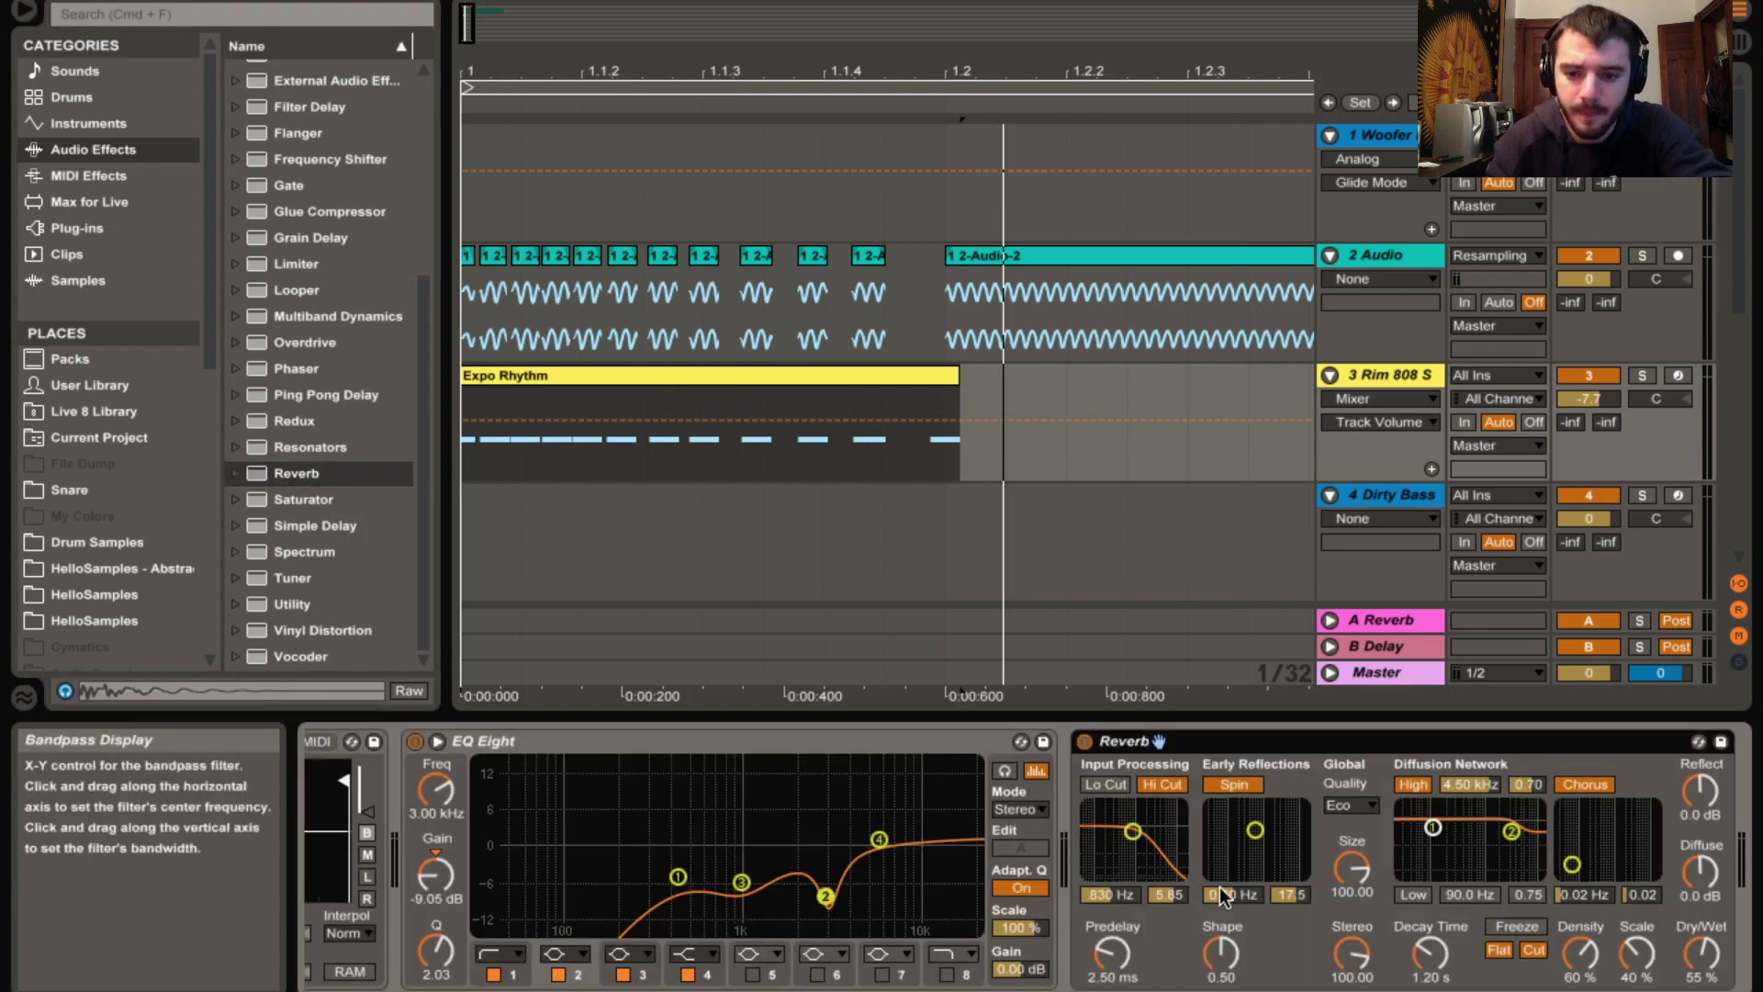
{"action": "left_click", "coordinate": [1405, 955]}
{"action": "left_click_drag", "start_coordinate": [1405, 955], "coordinate": [1405, 966]}
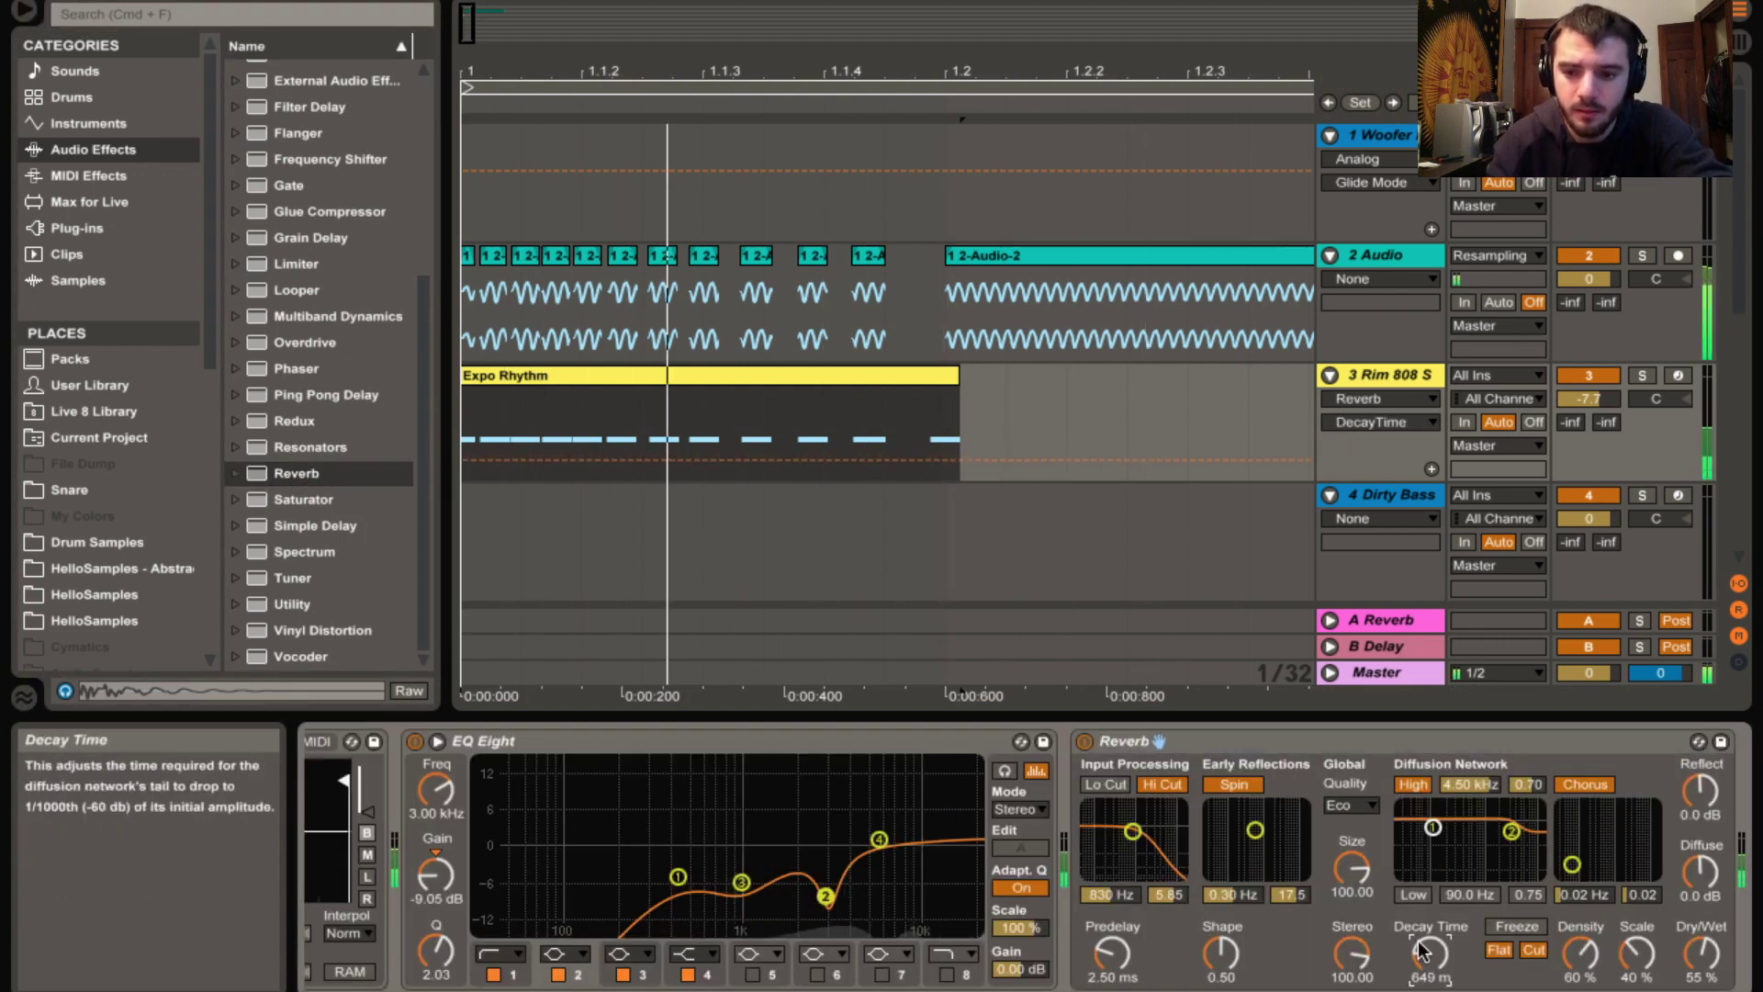
{"action": "left_click_drag", "start_coordinate": [1351, 865], "coordinate": [1356, 879]}
{"action": "key", "text": "space"}
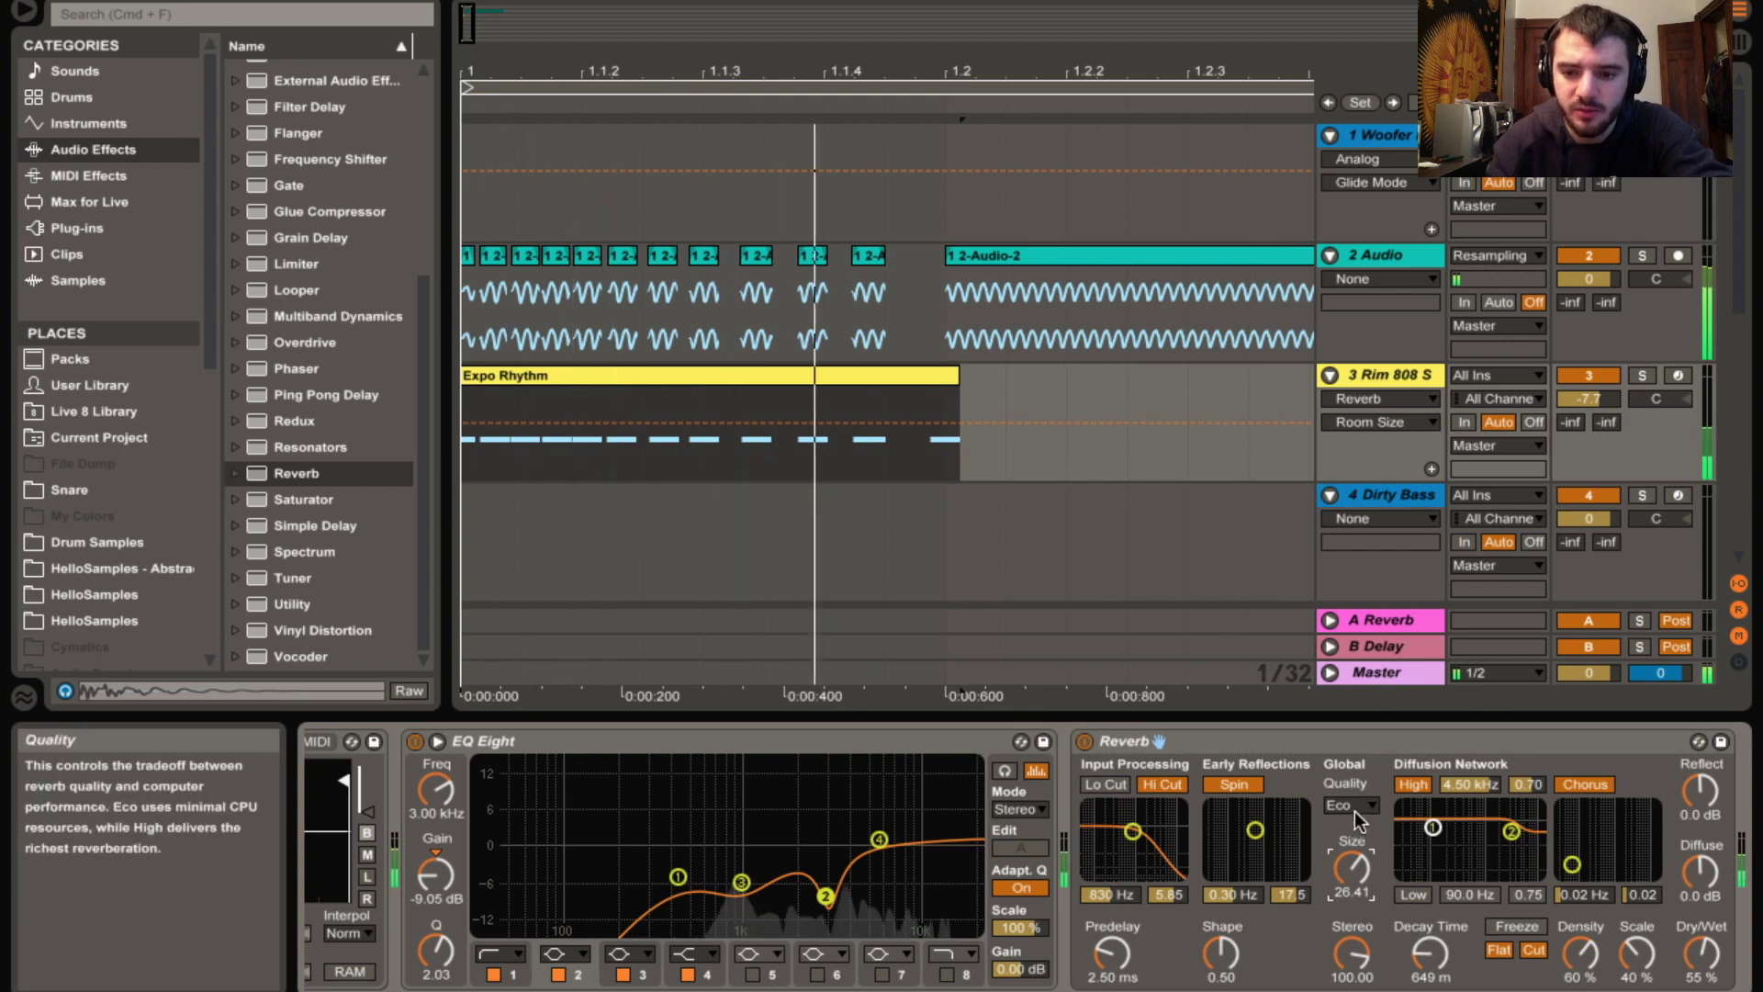
Set the Reverb's quality to High, decay time to 710 ms, dry/wet to 42% and diffuse level to 1.5 dB
{"action": "left_click", "coordinate": [1346, 804]}
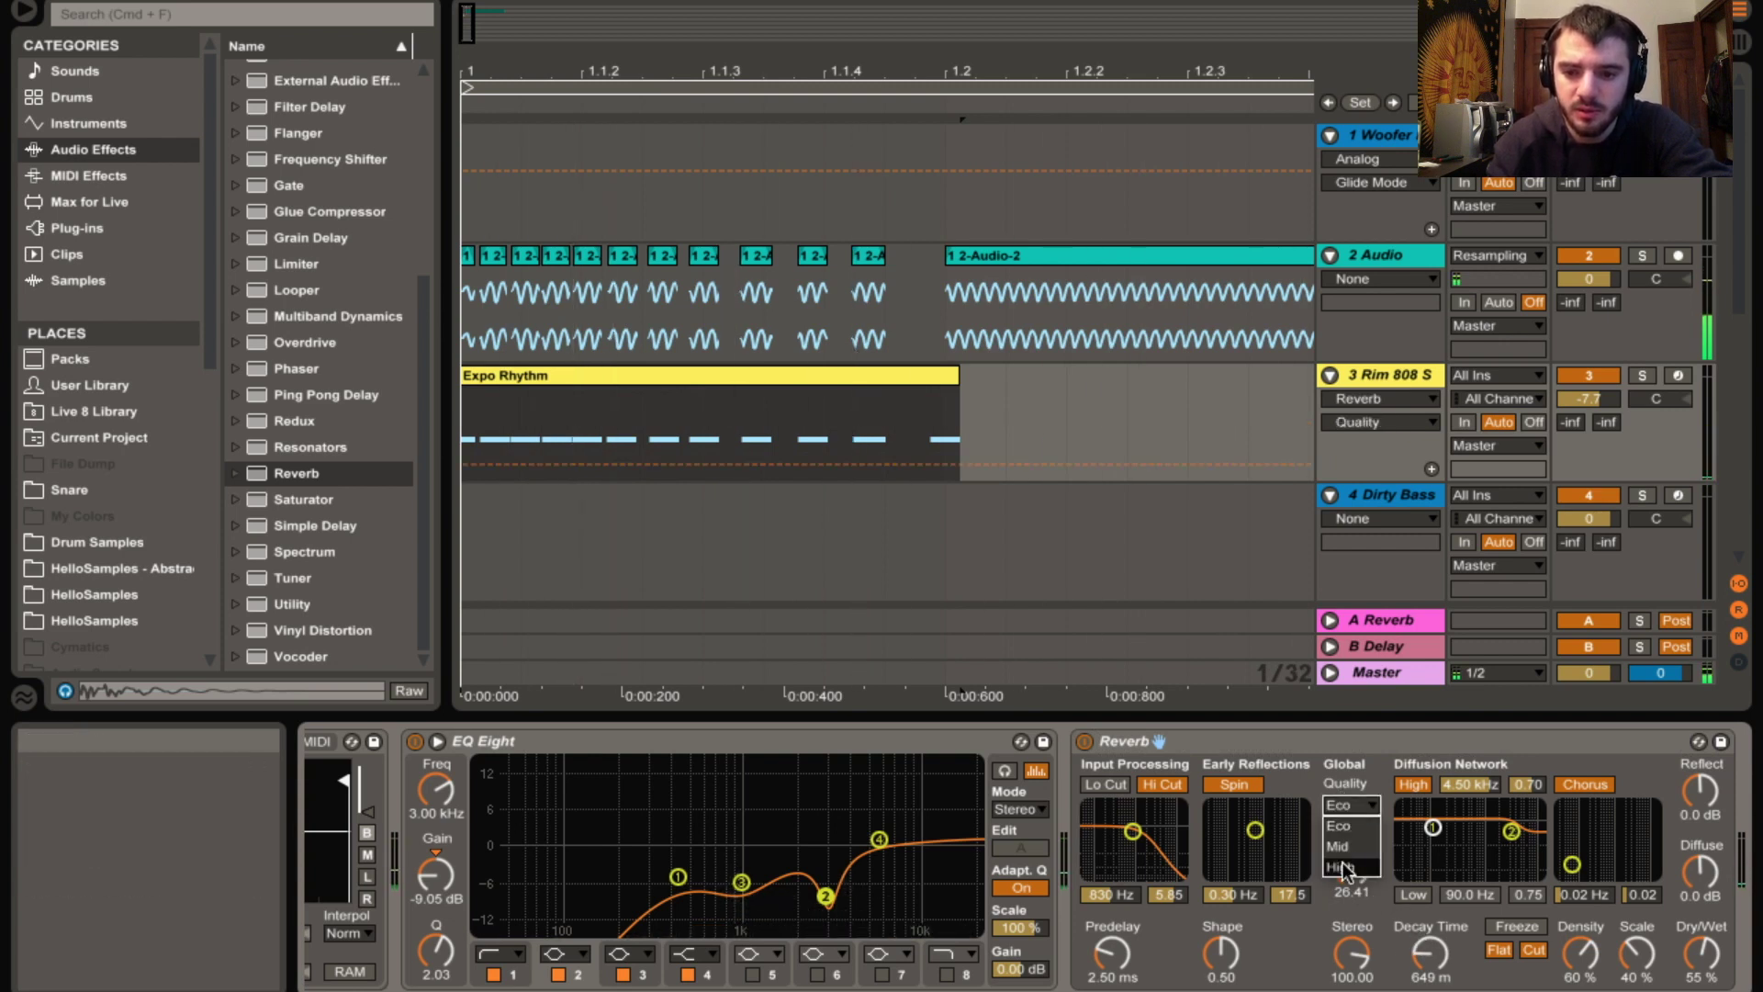
{"action": "left_click", "coordinate": [1345, 868]}
{"action": "left_click_drag", "start_coordinate": [1426, 955], "coordinate": [1426, 946]}
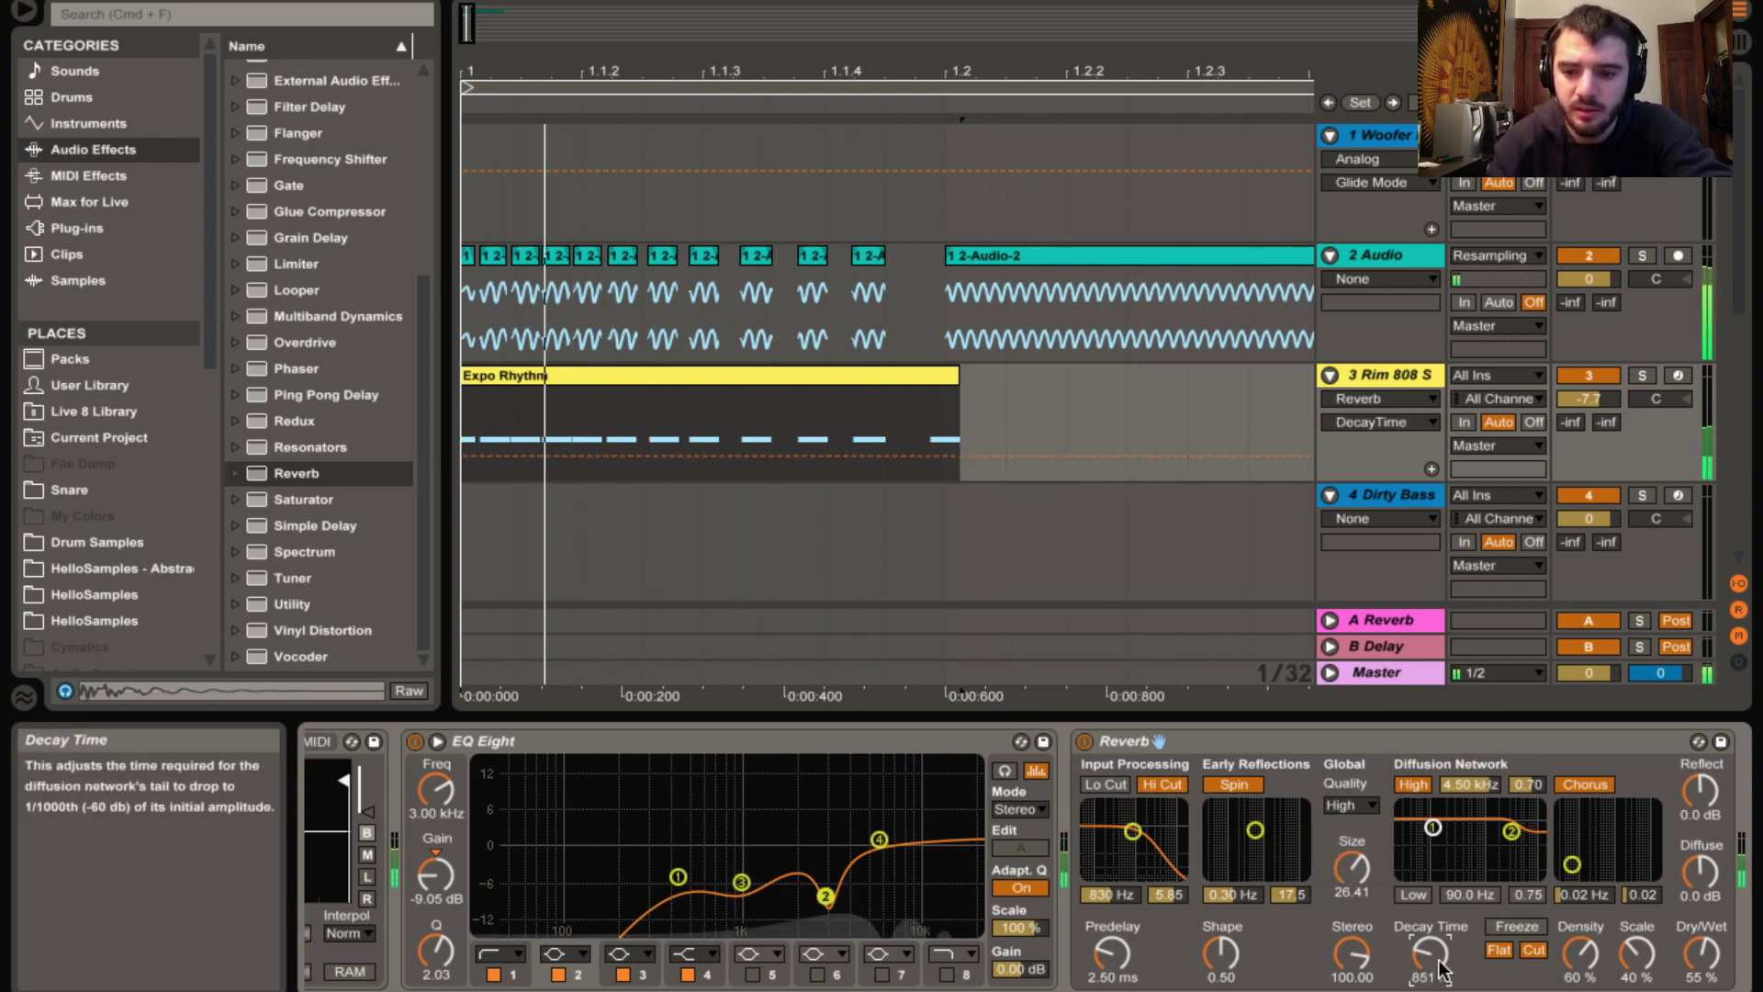
{"action": "left_click_drag", "start_coordinate": [1701, 952], "coordinate": [1701, 963]}
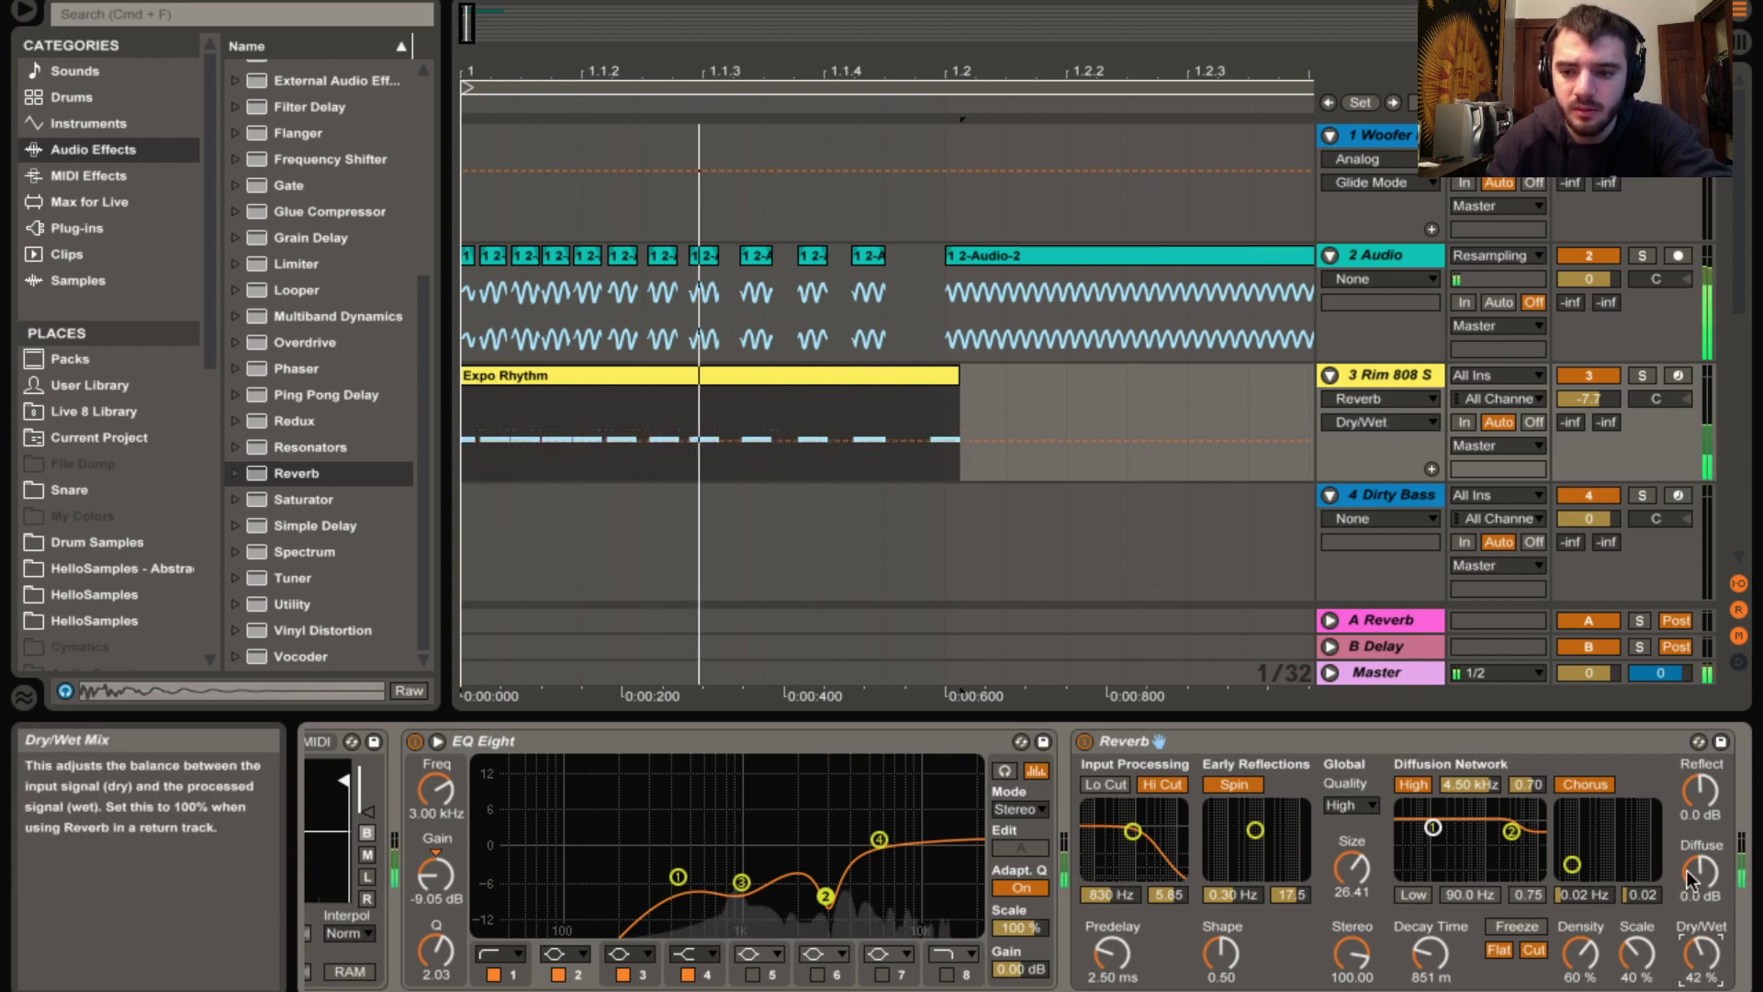
{"action": "left_click_drag", "start_coordinate": [1701, 870], "coordinate": [1700, 863]}
{"action": "left_click", "coordinate": [1431, 955]}
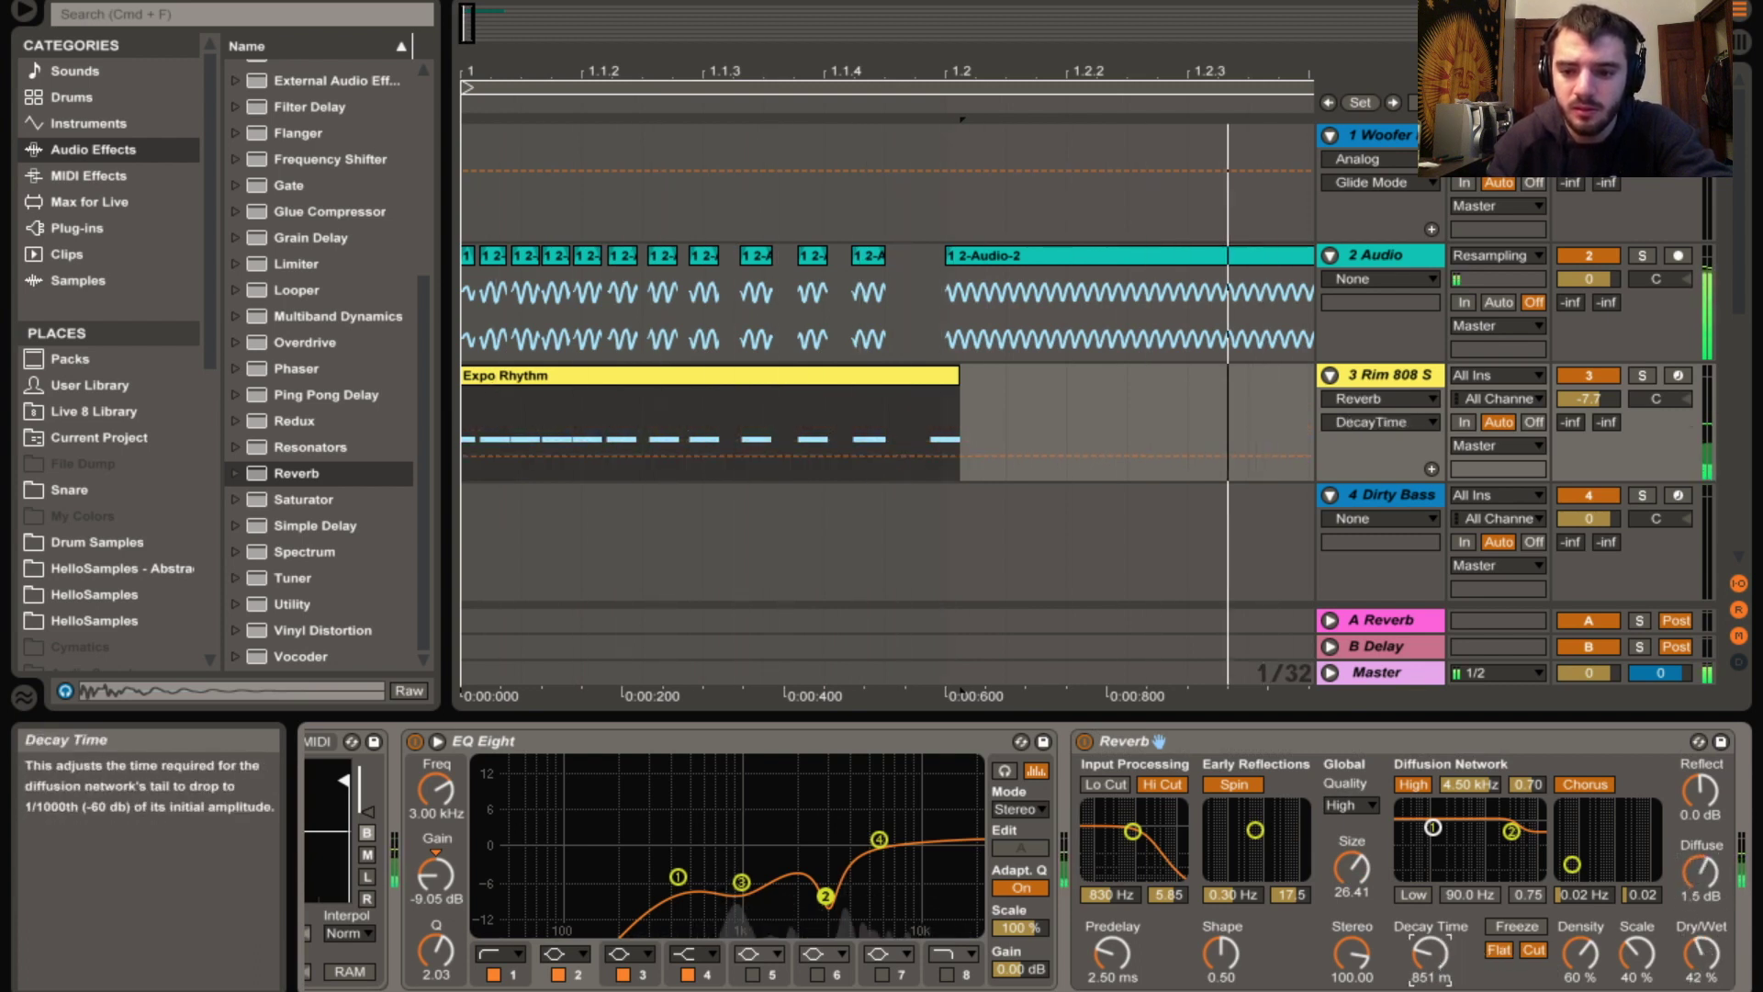
{"action": "key", "text": "space"}
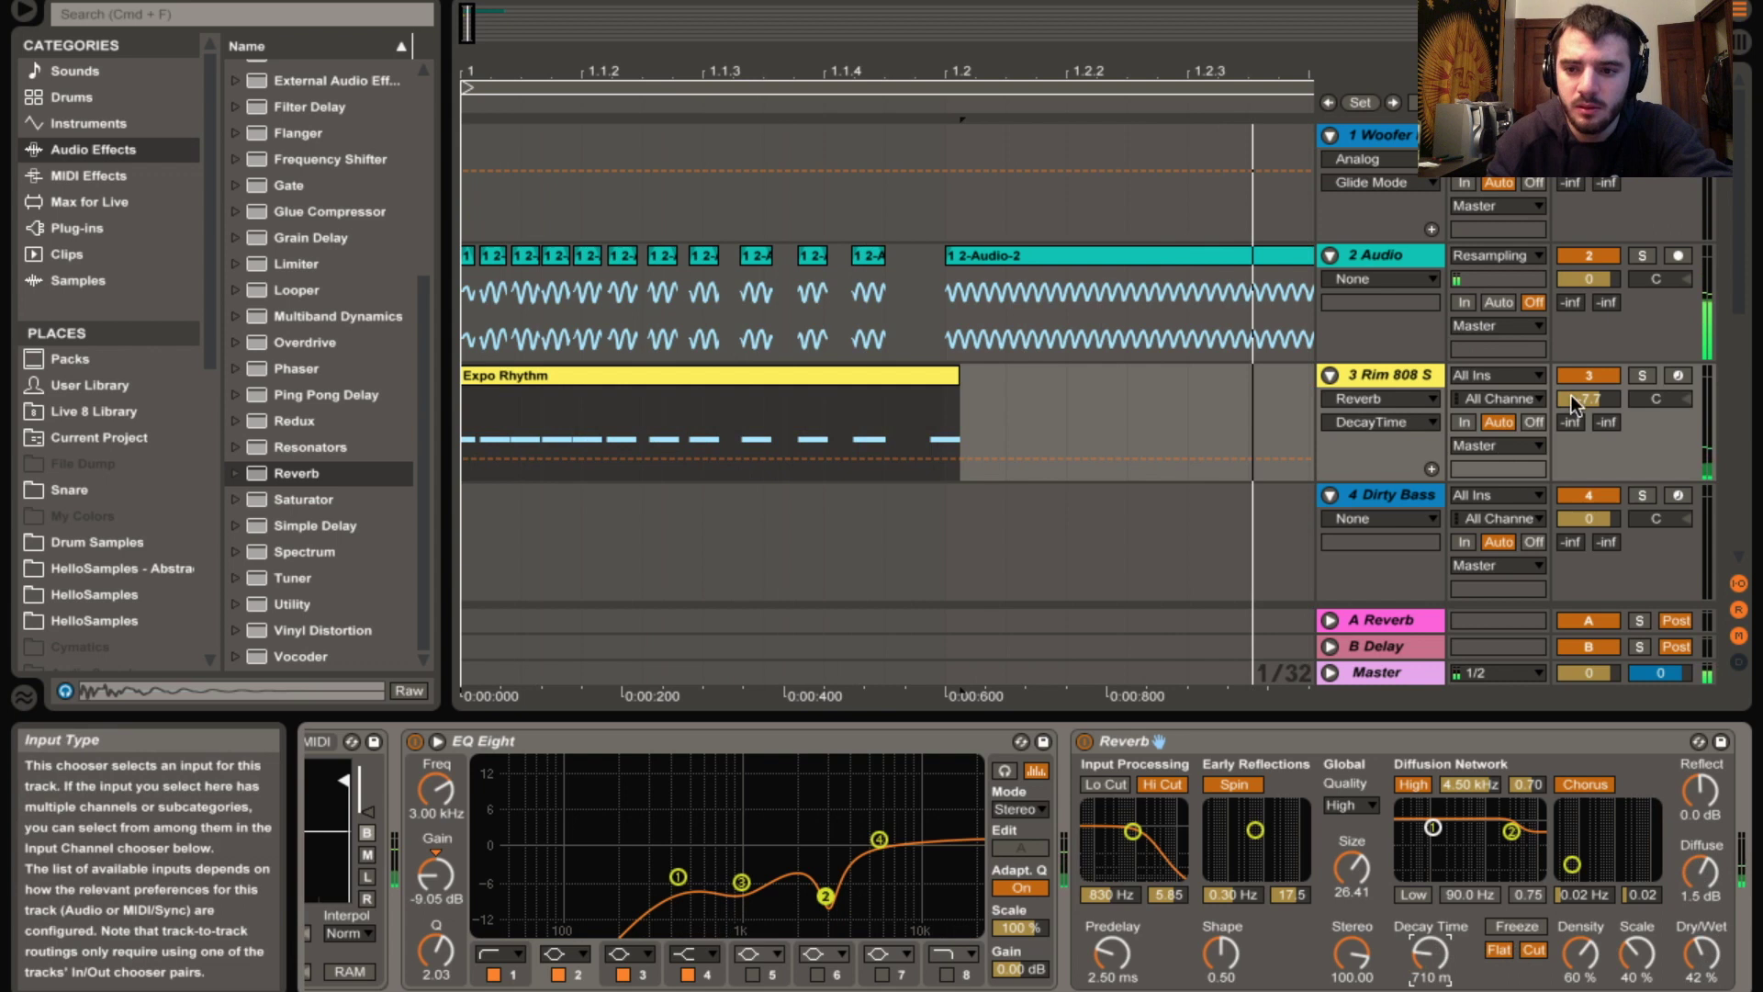
Lower the rim track's volume to -9.8, deepen the EQ cut at 984 Hz to -9.79 dB and raise the low-cut frequency
{"action": "left_click_drag", "start_coordinate": [1575, 399], "coordinate": [1576, 417]}
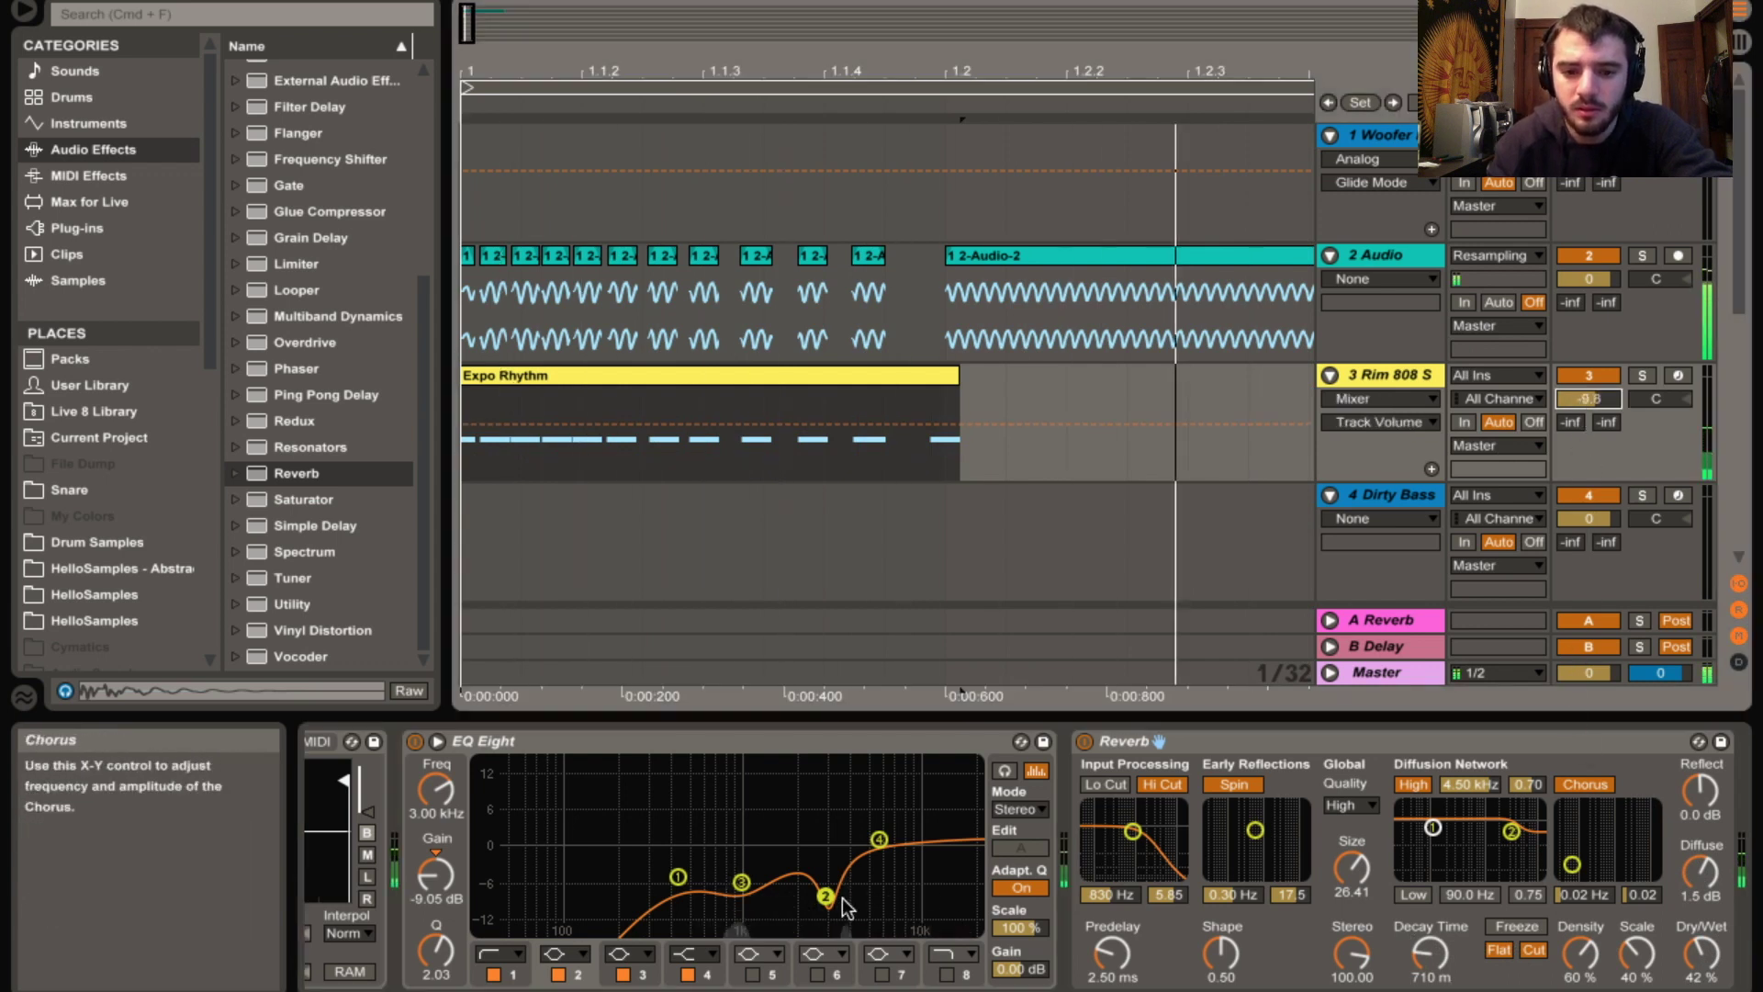
{"action": "left_click_drag", "start_coordinate": [662, 882], "coordinate": [741, 900]}
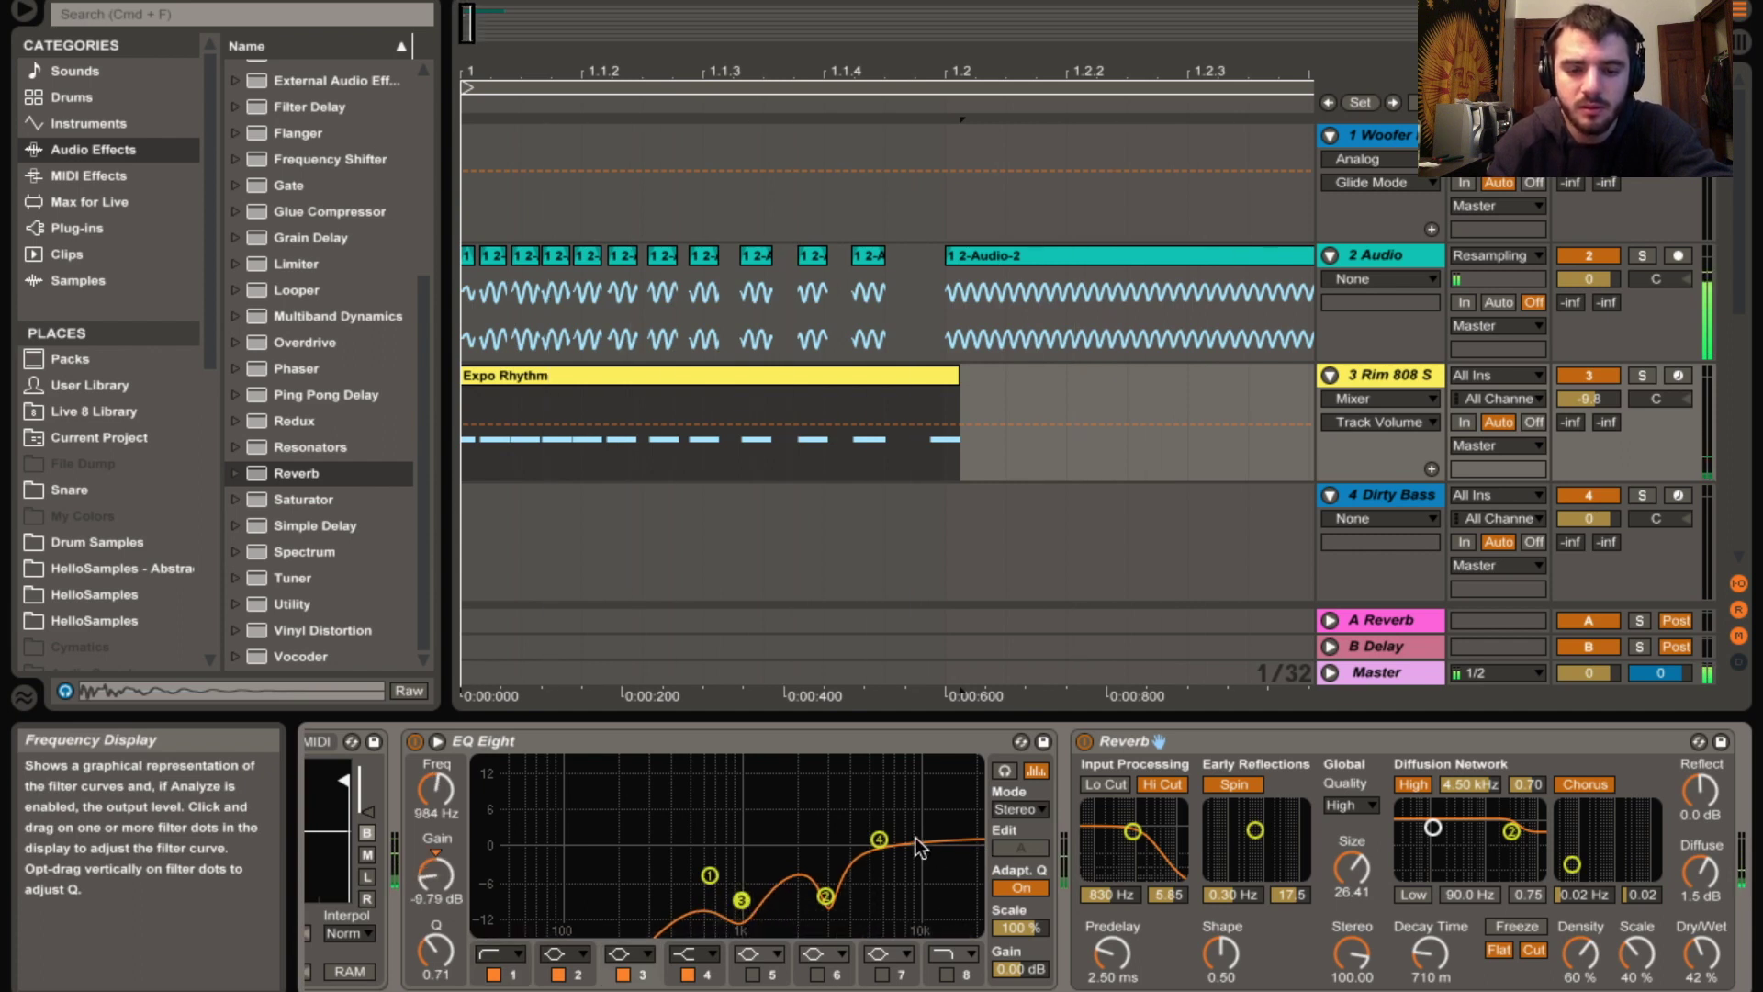
Play the arrangement and lower the rim track's volume to -10.9
{"action": "key", "text": "space"}
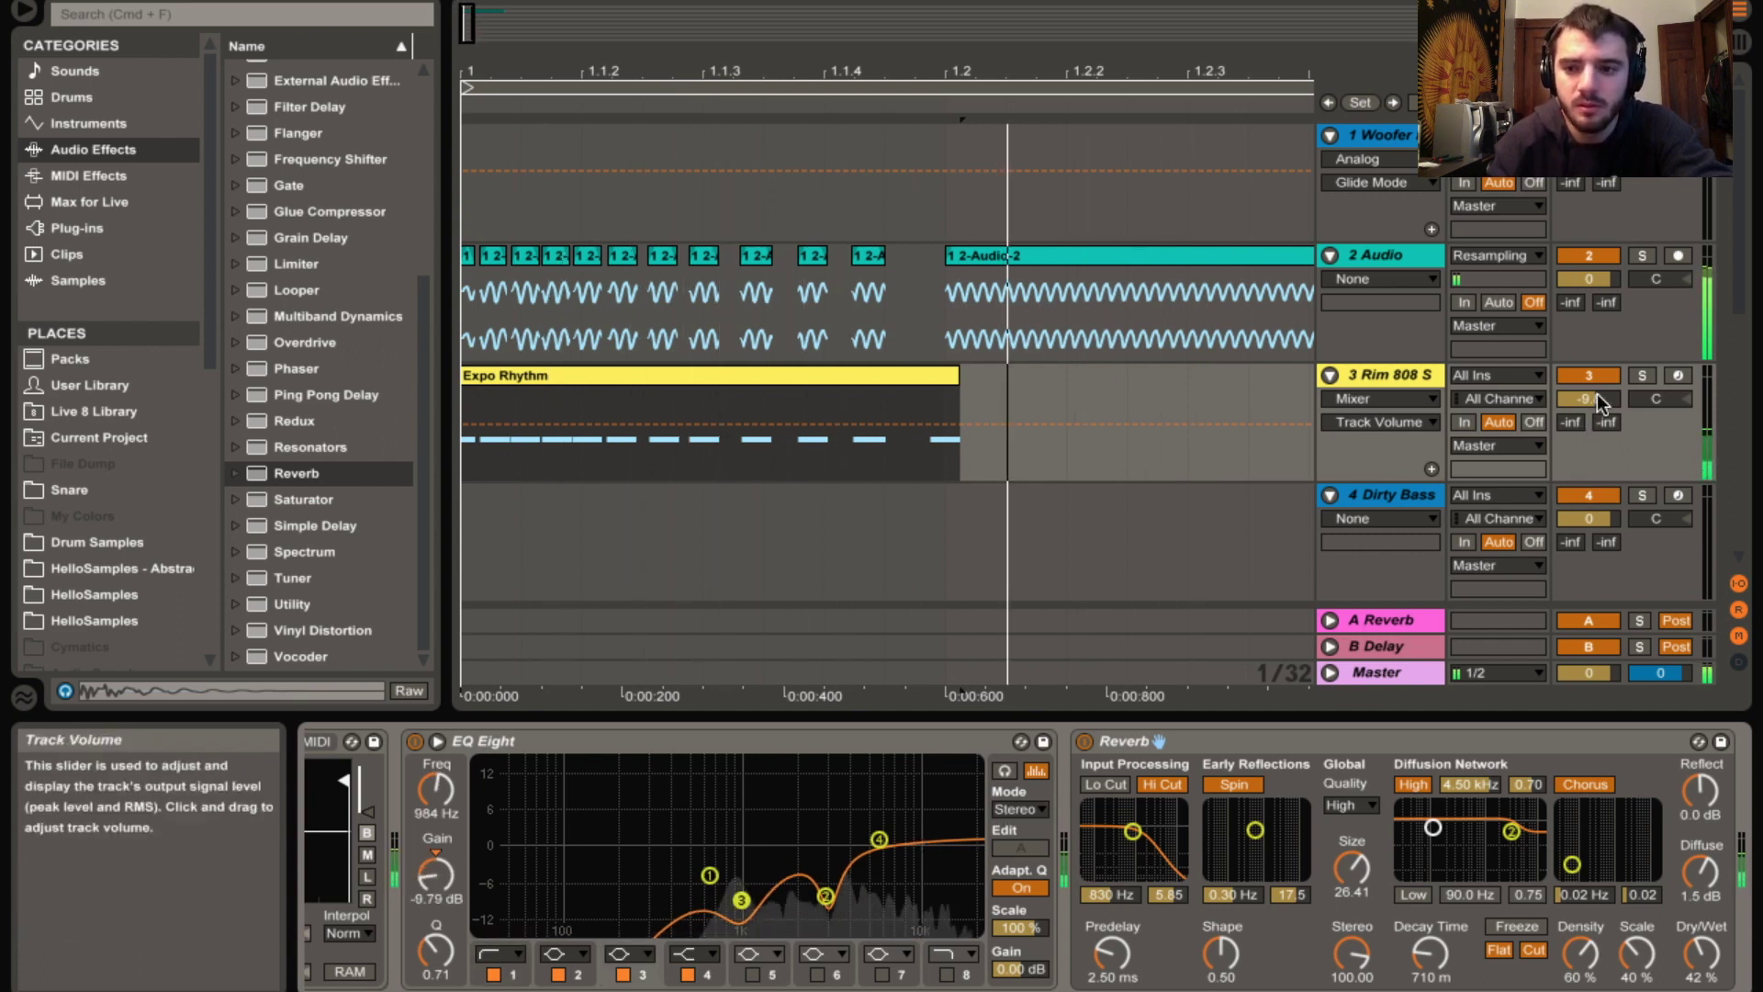
{"action": "left_click_drag", "start_coordinate": [1598, 396], "coordinate": [1599, 407]}
{"action": "key", "text": "space"}
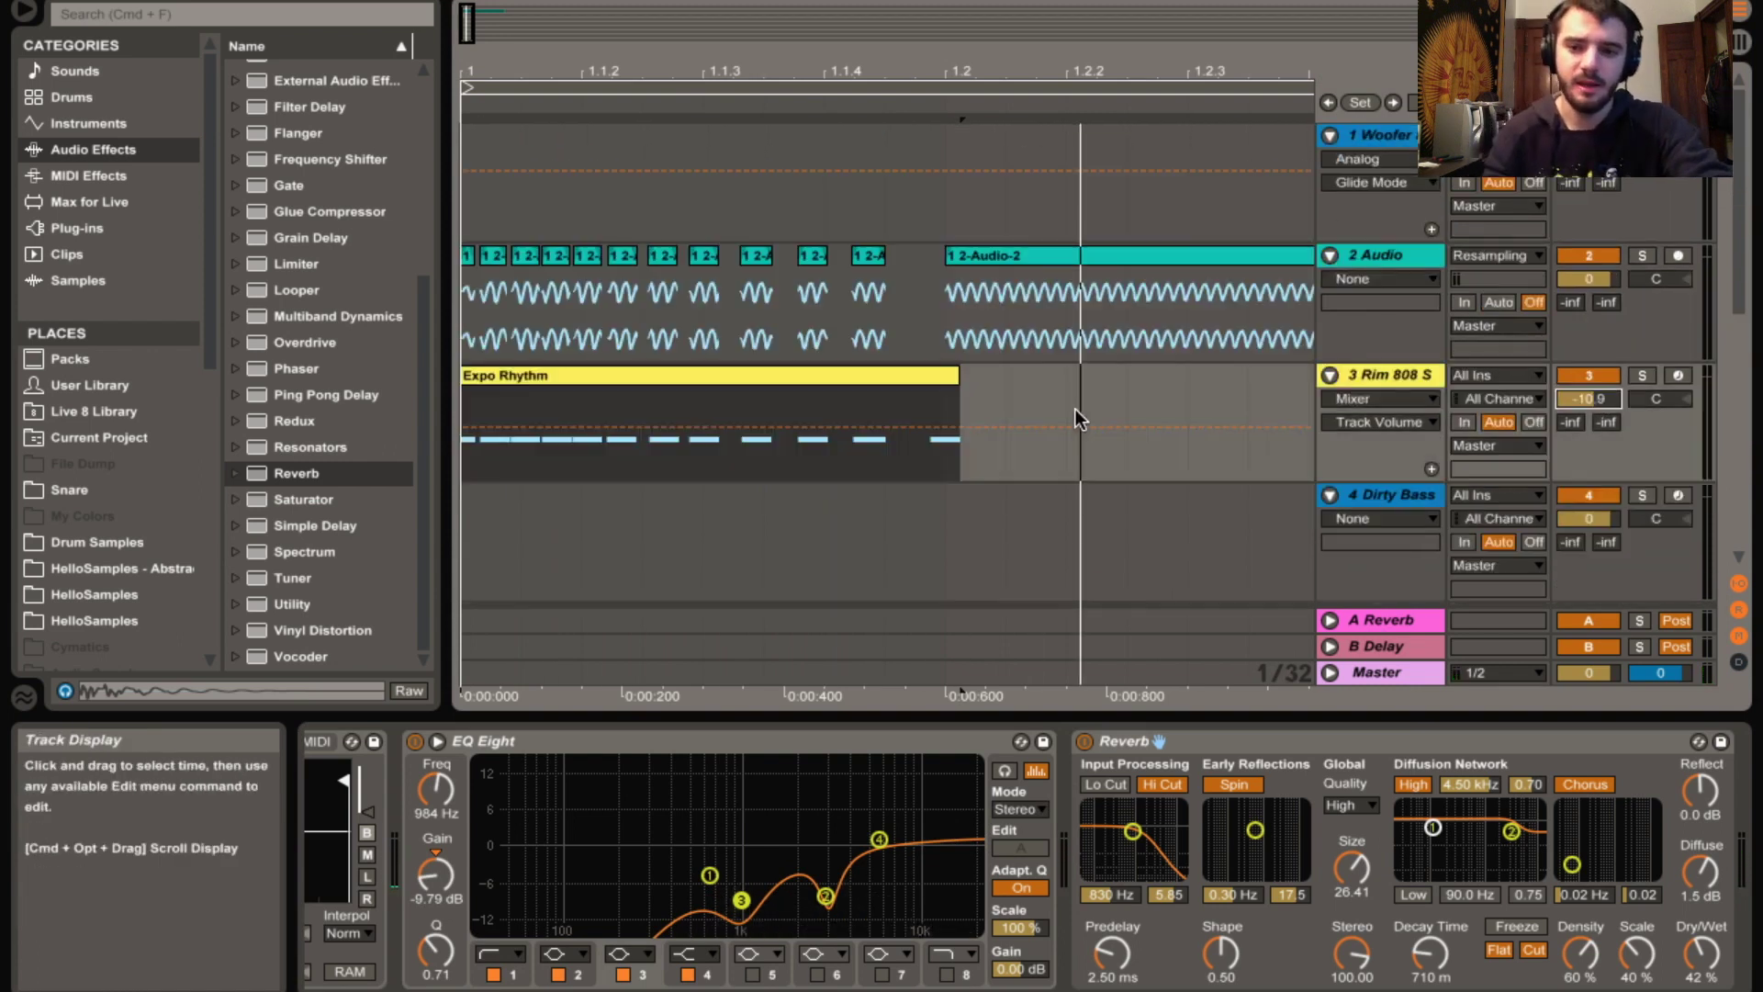
{"action": "scroll", "coordinate": [1211, 404], "scroll_direction": "down", "scroll_amount": 5}
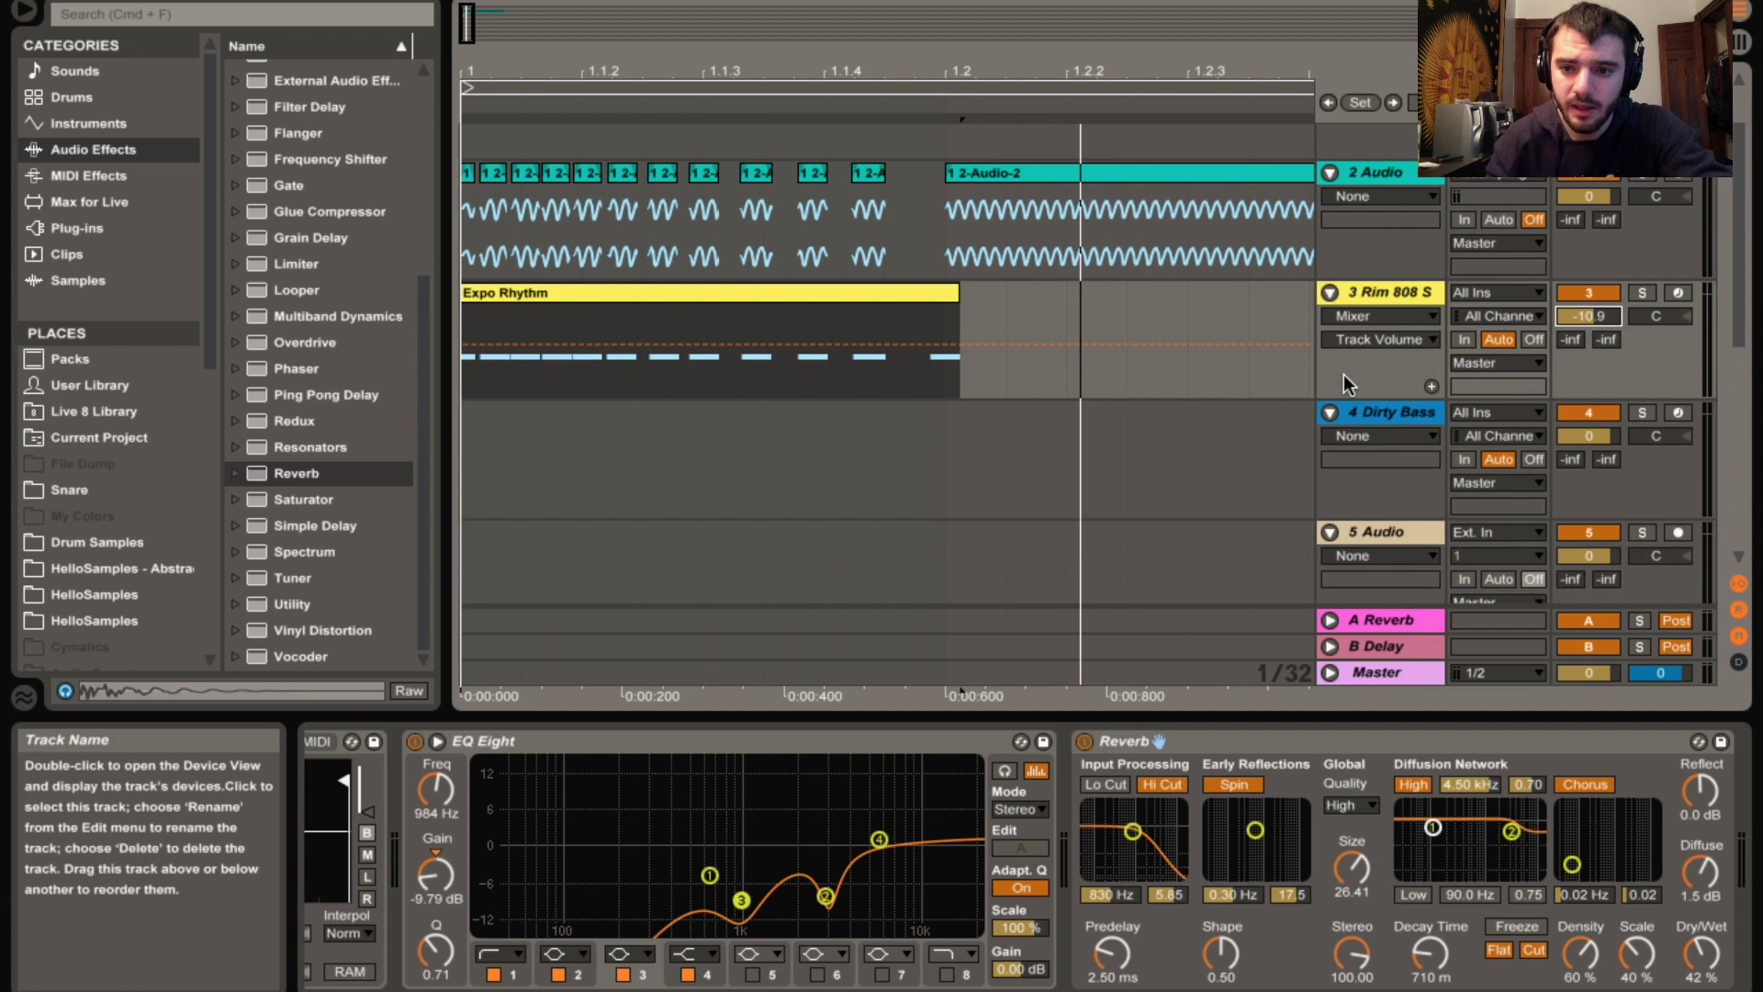
{"action": "scroll", "coordinate": [1186, 404], "scroll_direction": "up", "scroll_amount": 5}
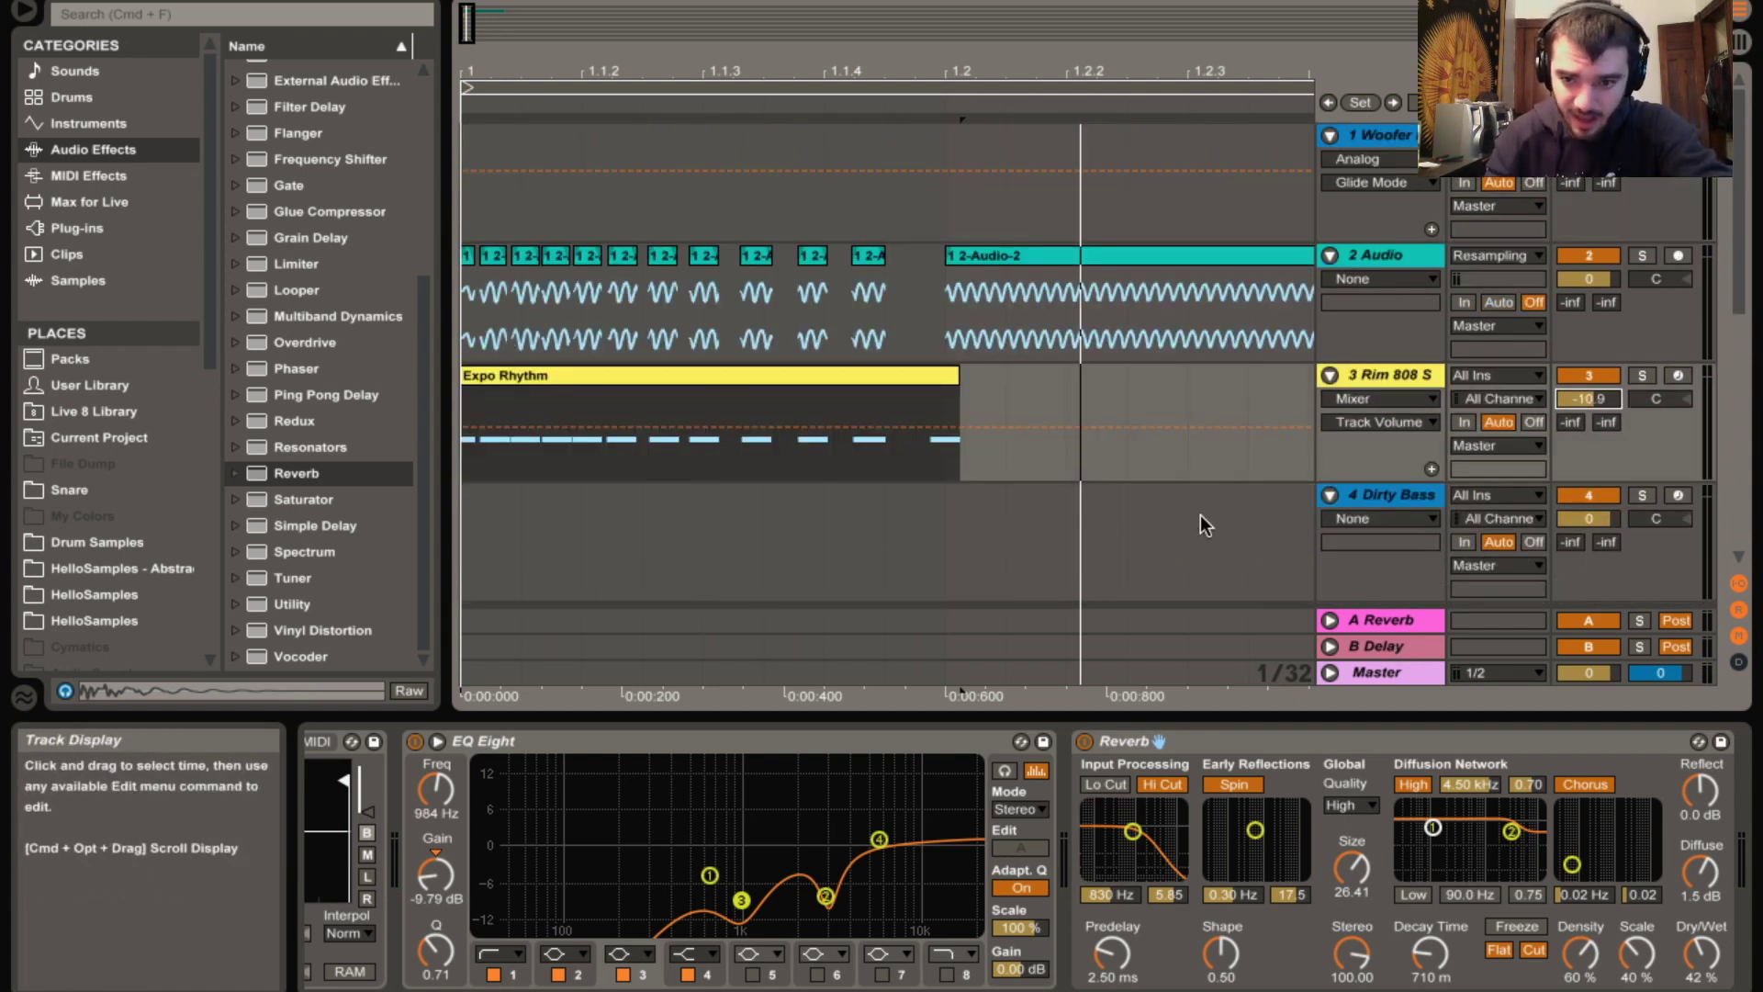
{"action": "scroll", "coordinate": [1148, 524], "scroll_direction": "down", "scroll_amount": 2}
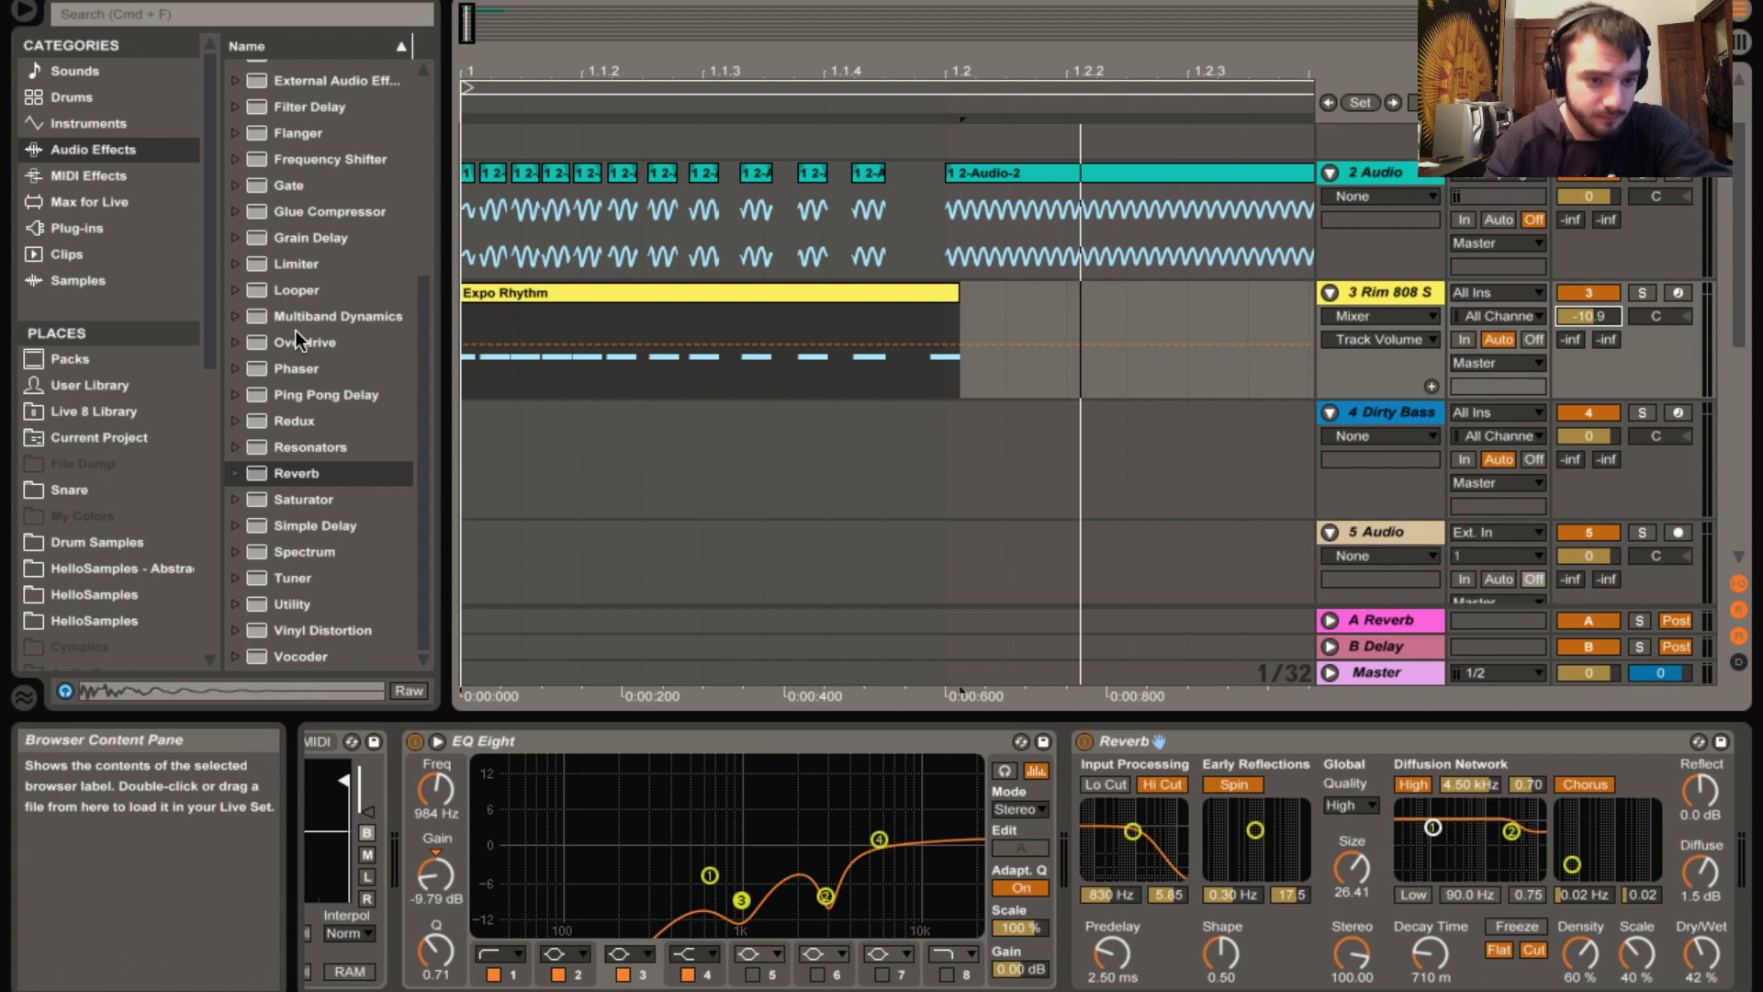
{"action": "scroll", "coordinate": [294, 329], "scroll_direction": "up", "scroll_amount": 5}
{"action": "scroll", "coordinate": [285, 361], "scroll_direction": "down", "scroll_amount": 1}
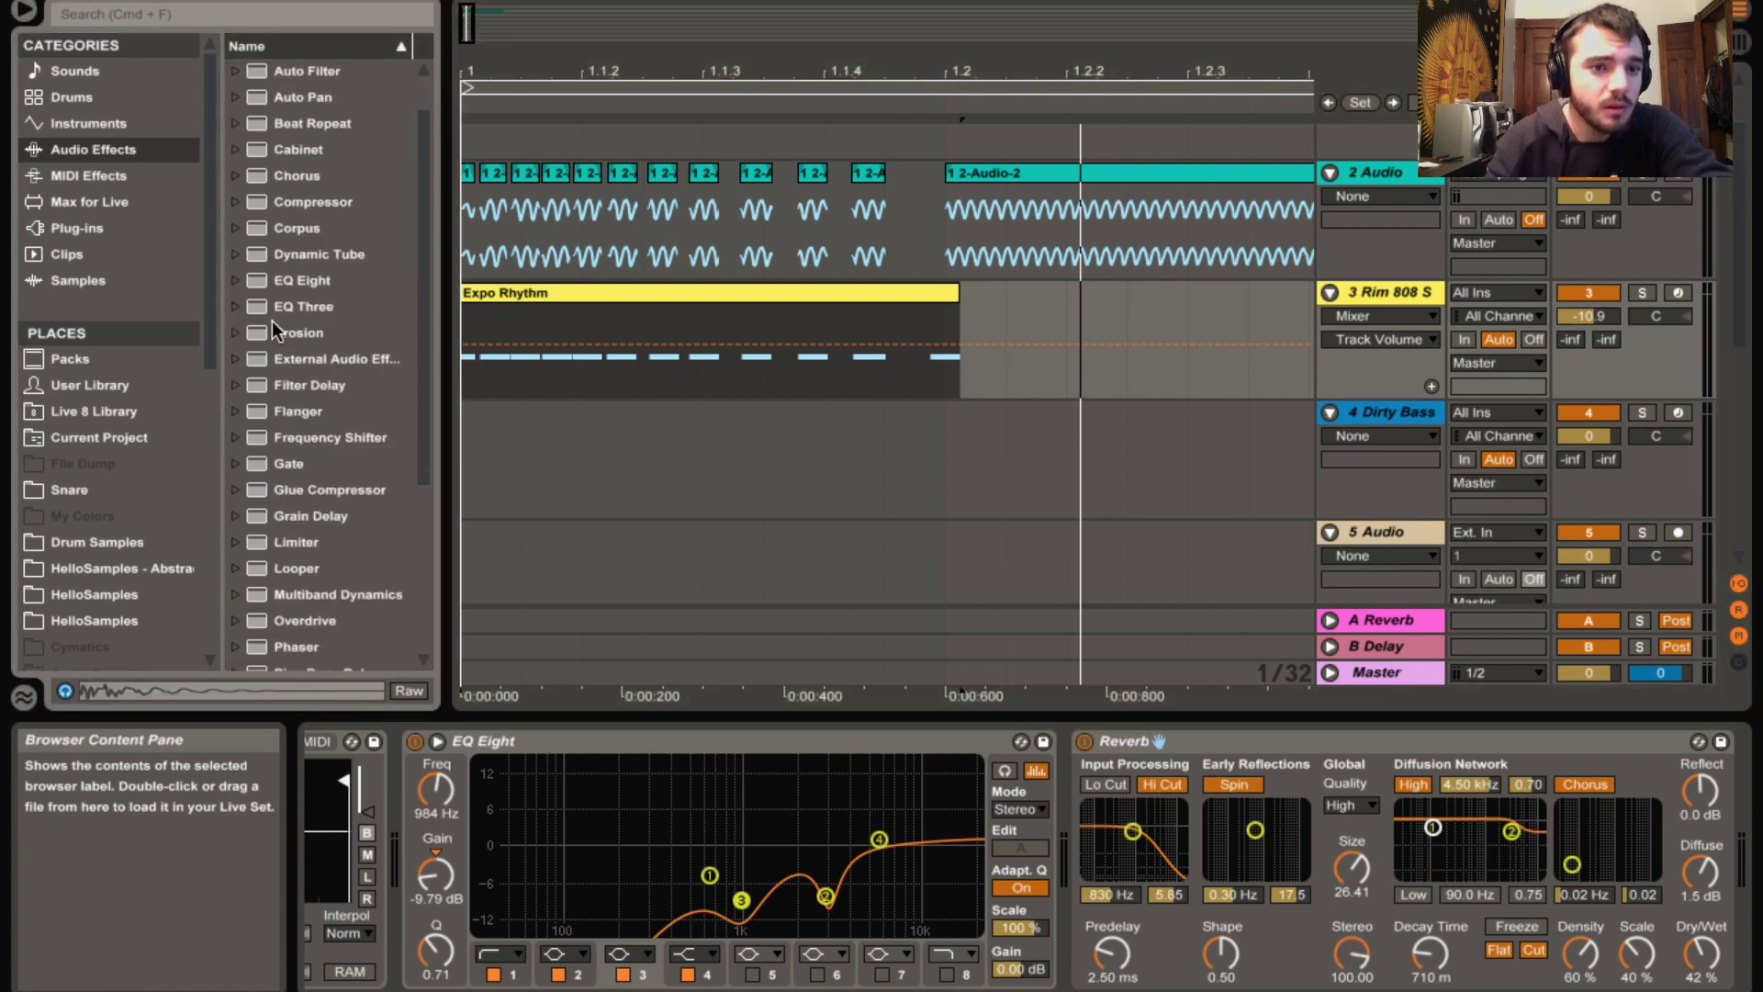
{"action": "scroll", "coordinate": [272, 322], "scroll_direction": "up", "scroll_amount": 1}
{"action": "scroll", "coordinate": [268, 327], "scroll_direction": "down", "scroll_amount": 5}
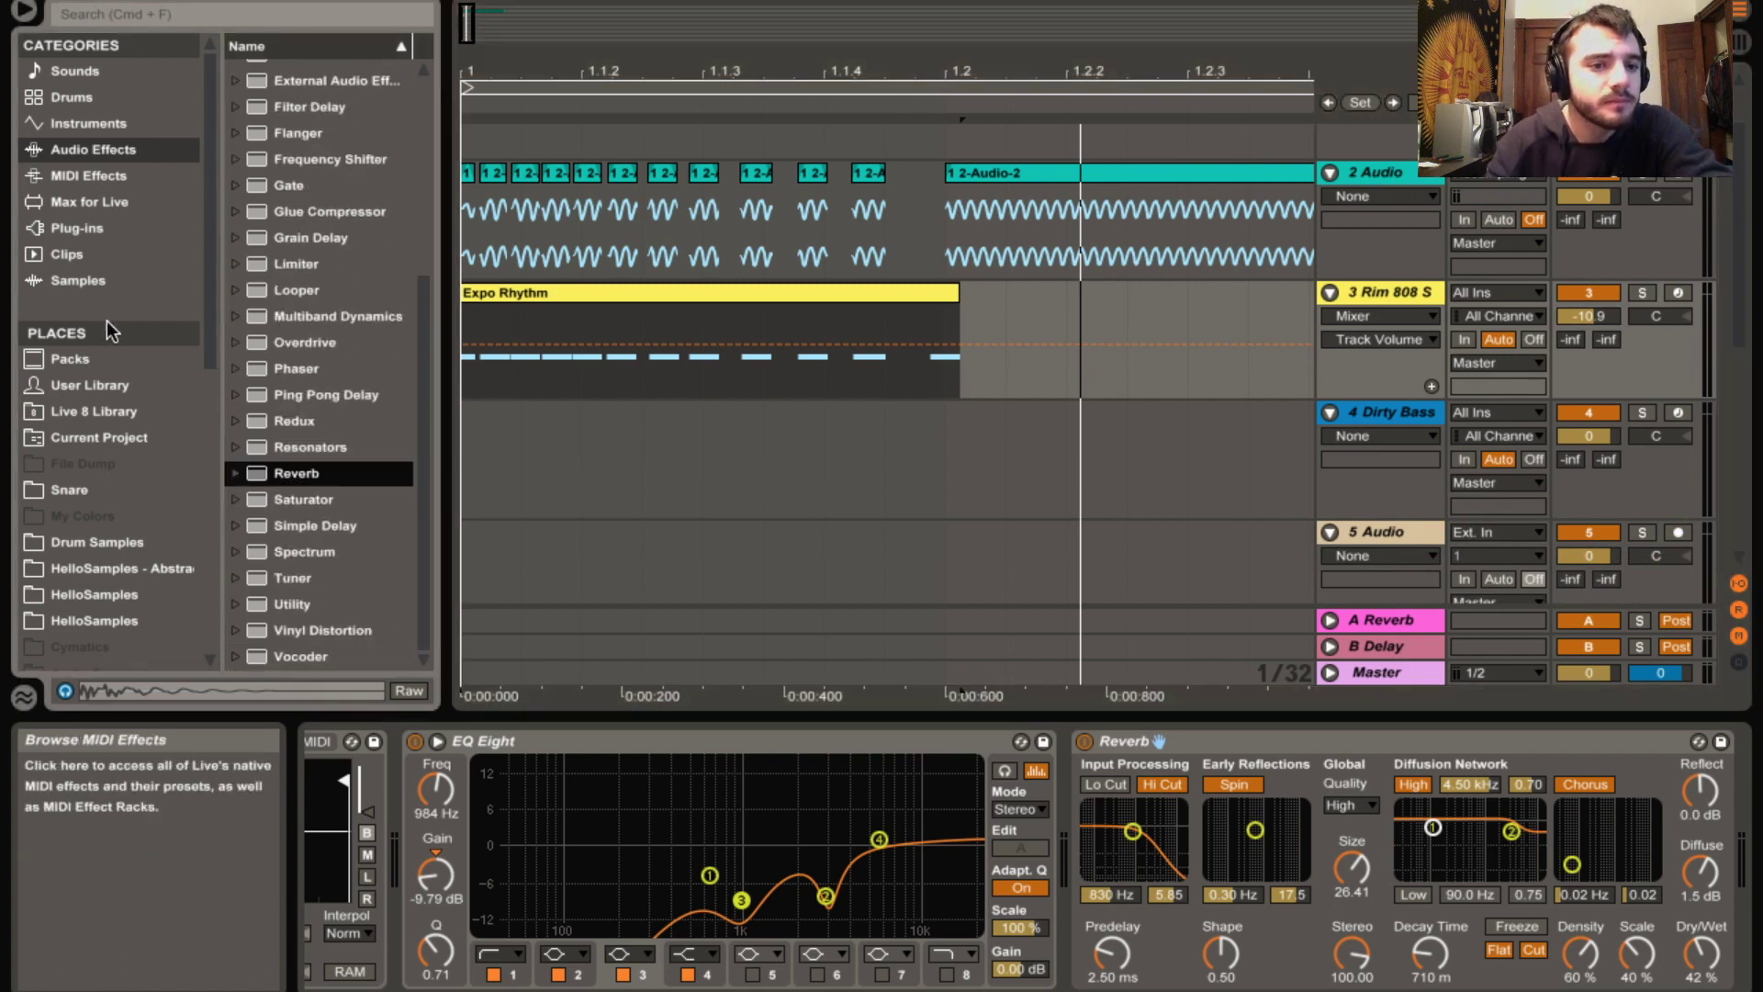
Search the Samples category of the browser for "kick"
{"action": "left_click", "coordinate": [73, 279]}
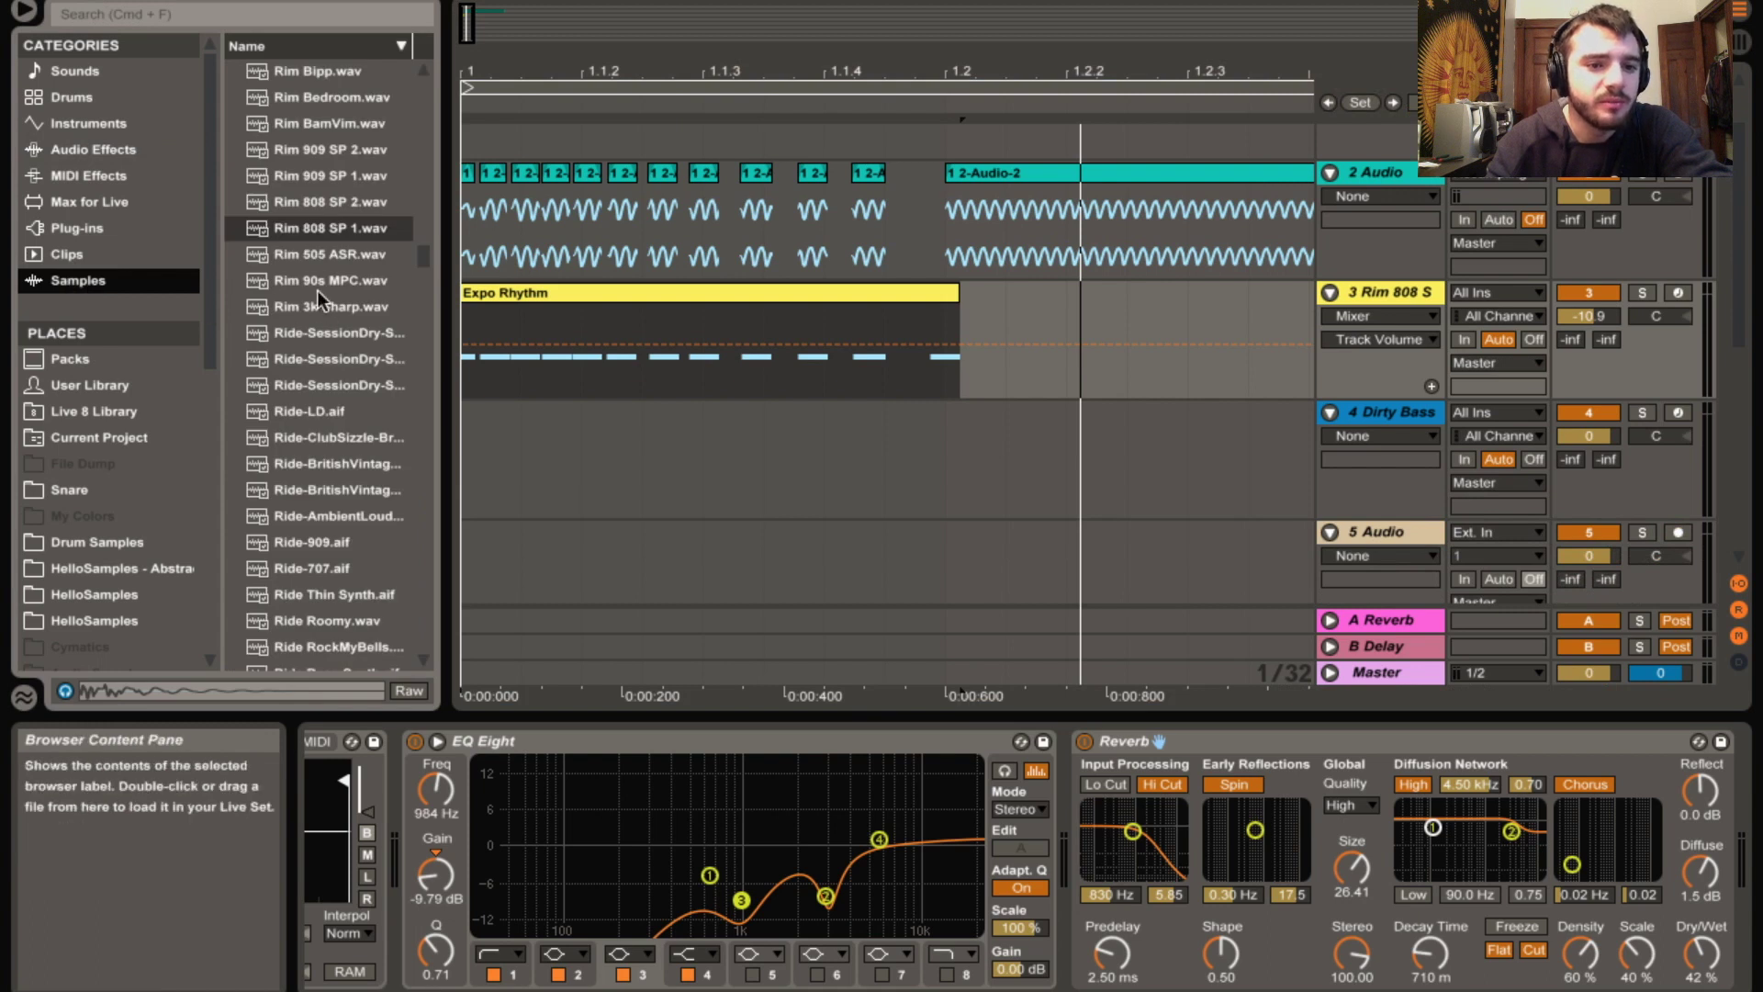
{"action": "scroll", "coordinate": [309, 312], "scroll_direction": "down", "scroll_amount": 6}
{"action": "left_click", "coordinate": [195, 12]}
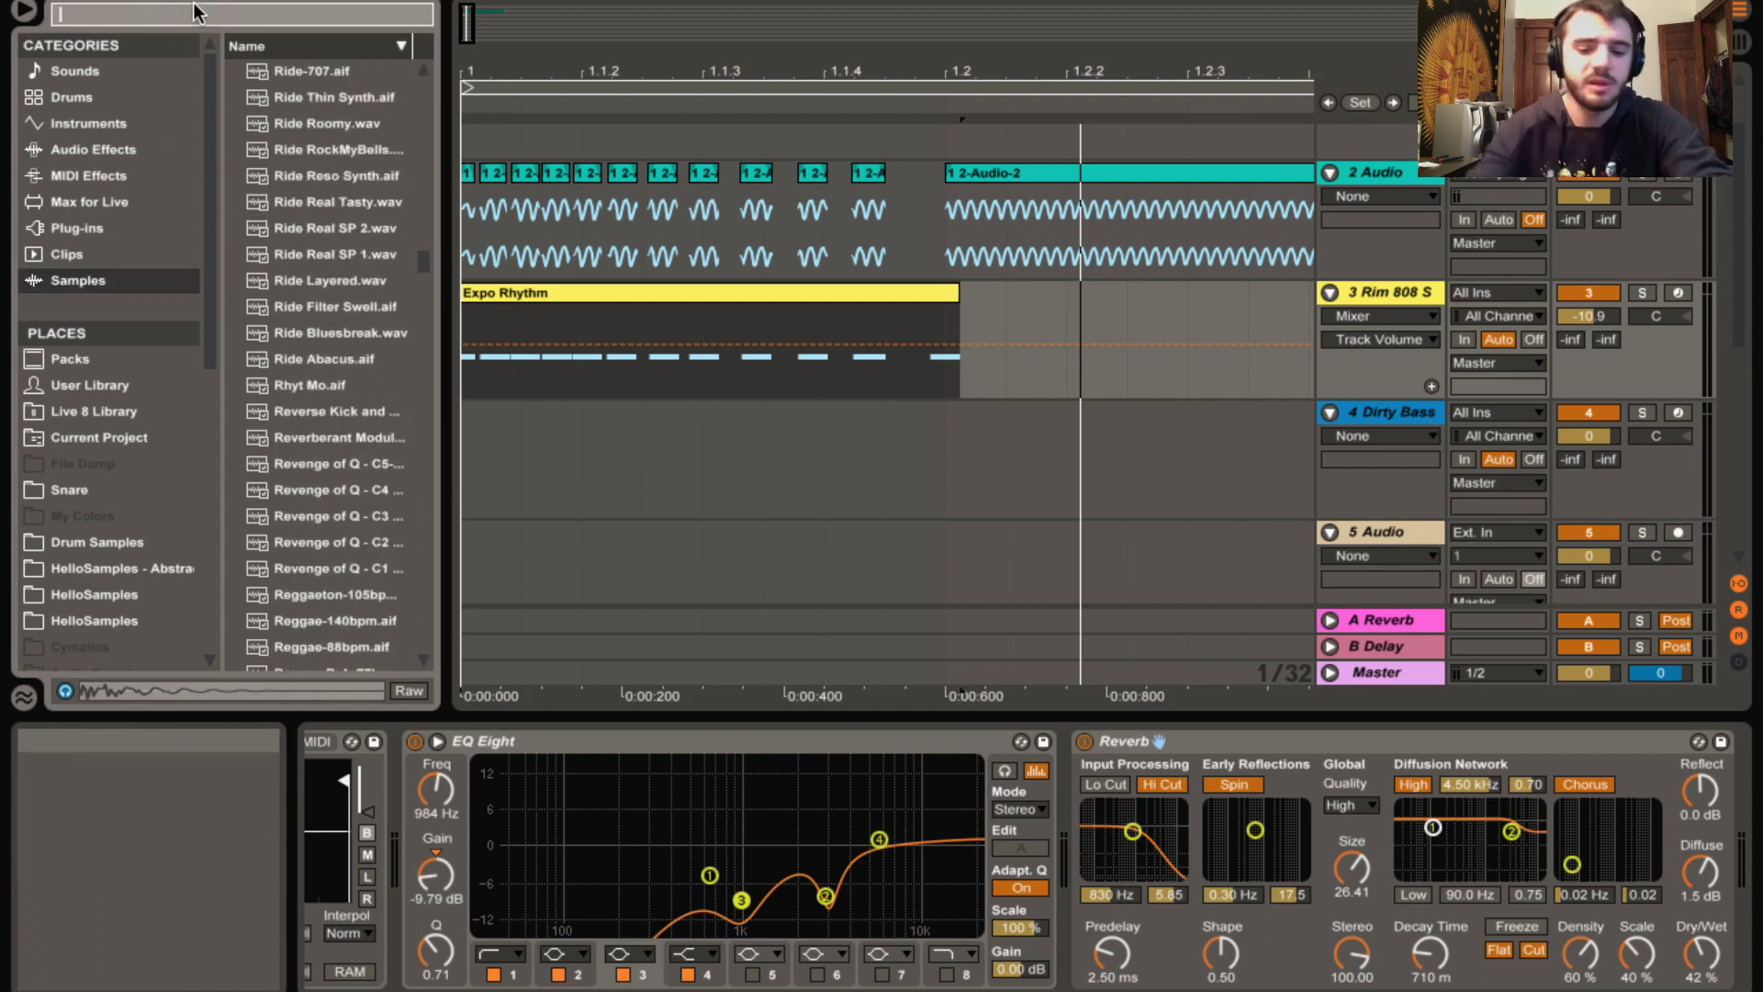
{"action": "type", "text": "kickl"}
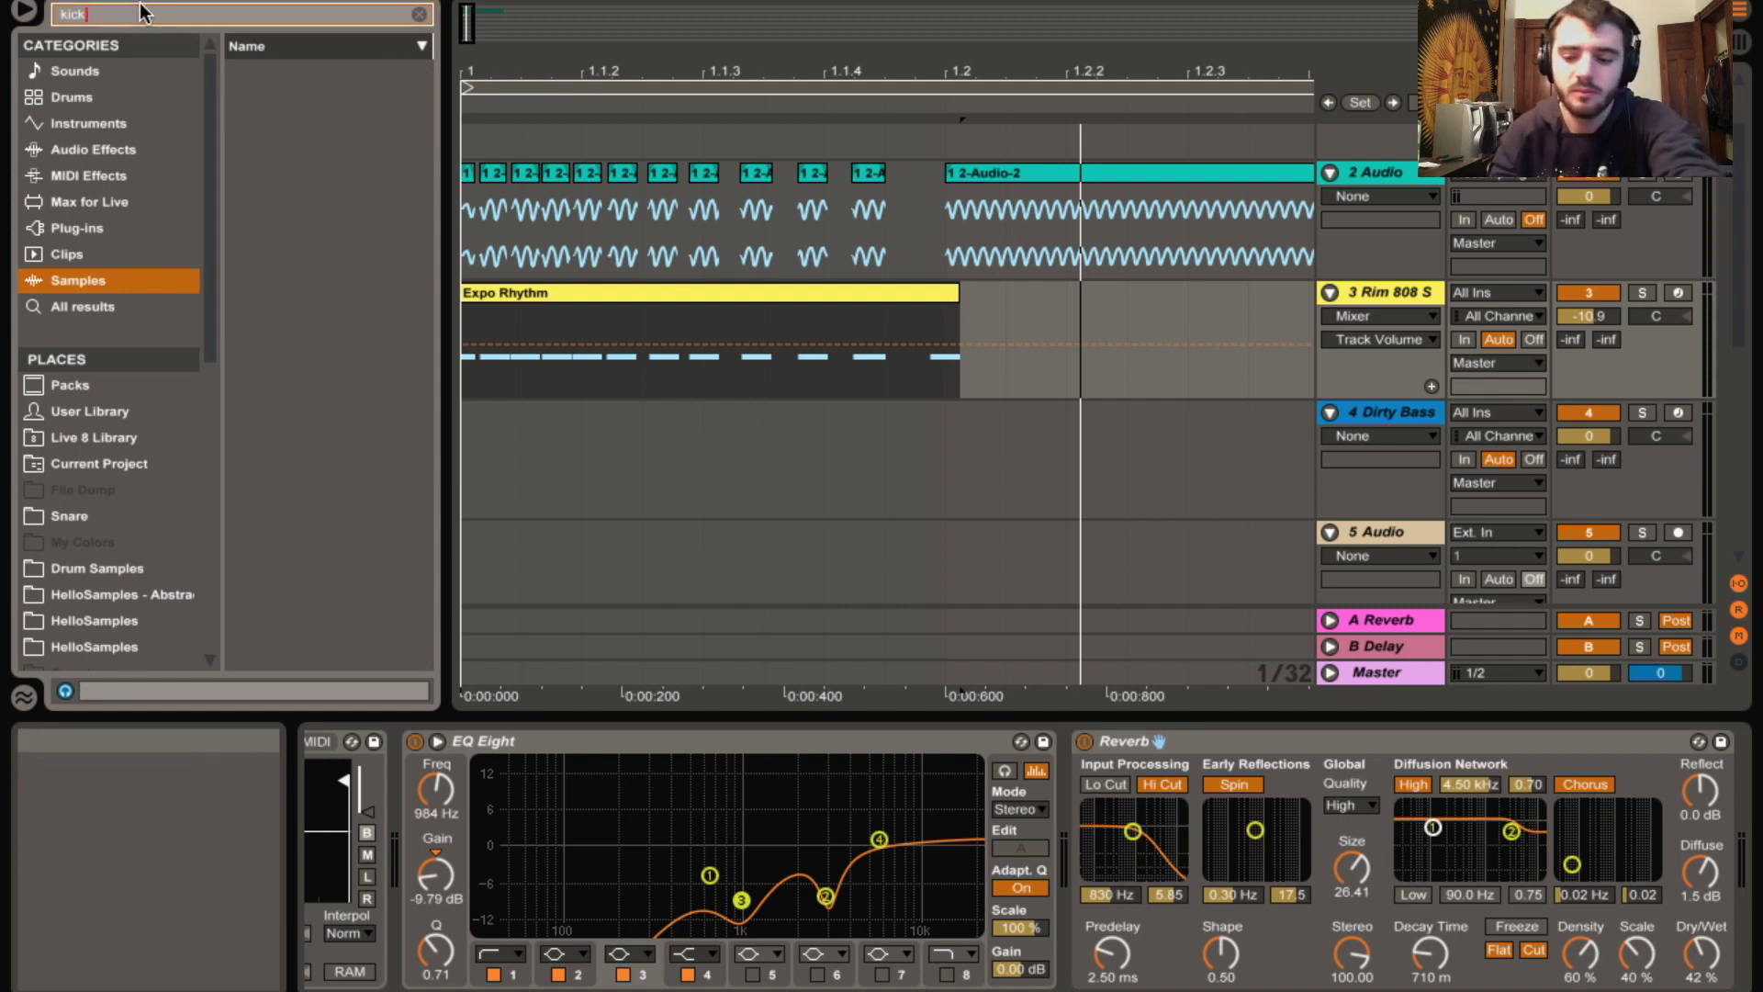
Audition the kick samples between Kick Rock MPC and Kick Punch.aif, comparing Kick Rattle.aif with its neighbours
{"action": "scroll", "coordinate": [294, 277], "scroll_direction": "down", "scroll_amount": 10}
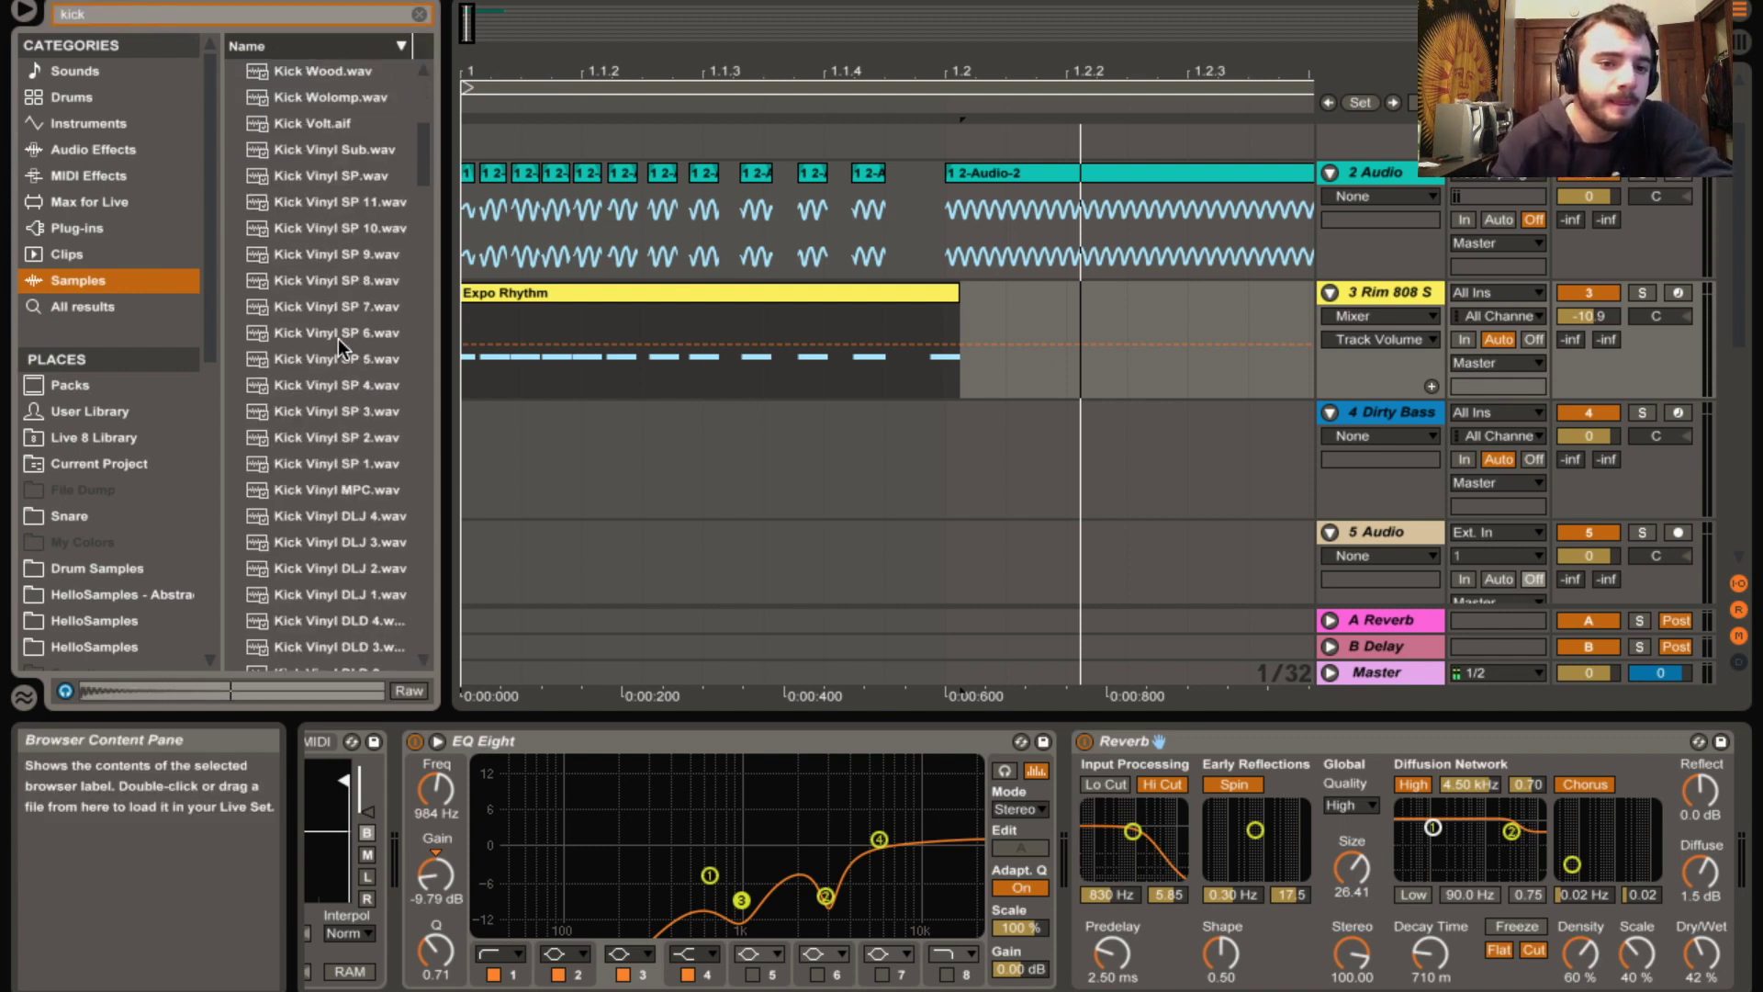
{"action": "scroll", "coordinate": [338, 341], "scroll_direction": "down", "scroll_amount": 7}
{"action": "left_click", "coordinate": [340, 351]}
{"action": "scroll", "coordinate": [336, 367], "scroll_direction": "down", "scroll_amount": 10}
{"action": "left_click", "coordinate": [335, 375]}
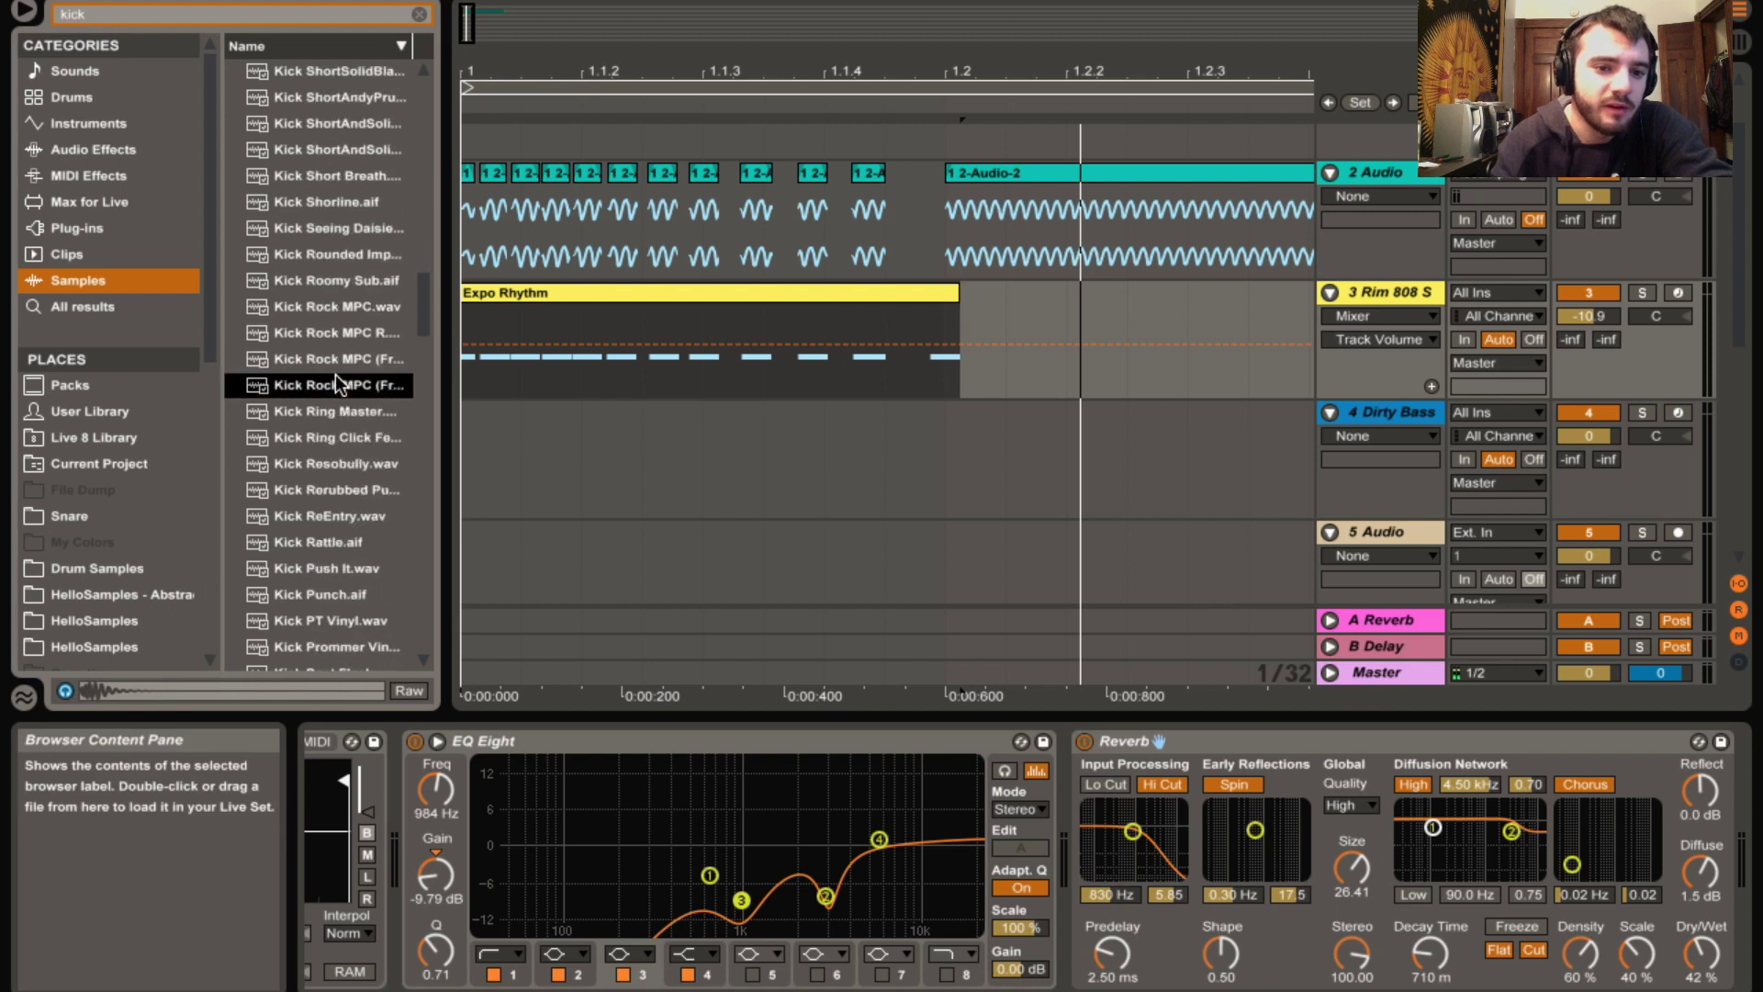
{"action": "key", "text": "Down"}
{"action": "key", "text": "Down"}
{"action": "key", "text": "Down"}
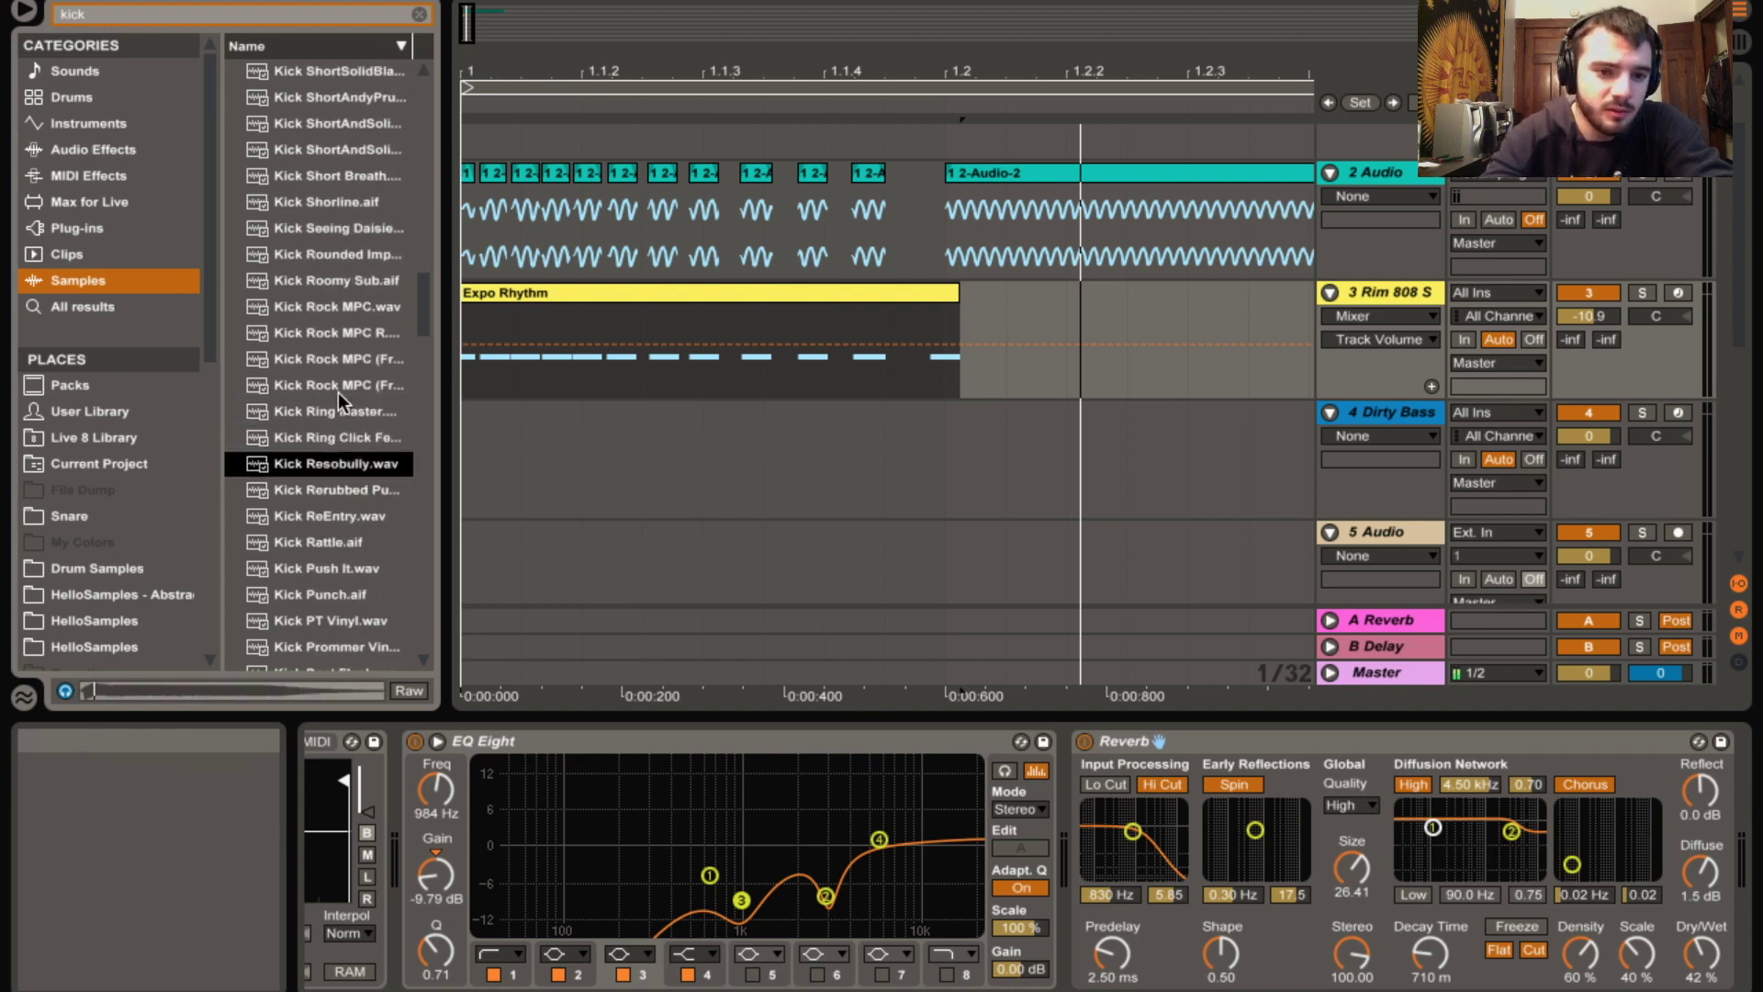
{"action": "key", "text": "Down"}
{"action": "key", "text": "Down"}
{"action": "key", "text": "Down"}
{"action": "key", "text": "Down"}
{"action": "key", "text": "Down"}
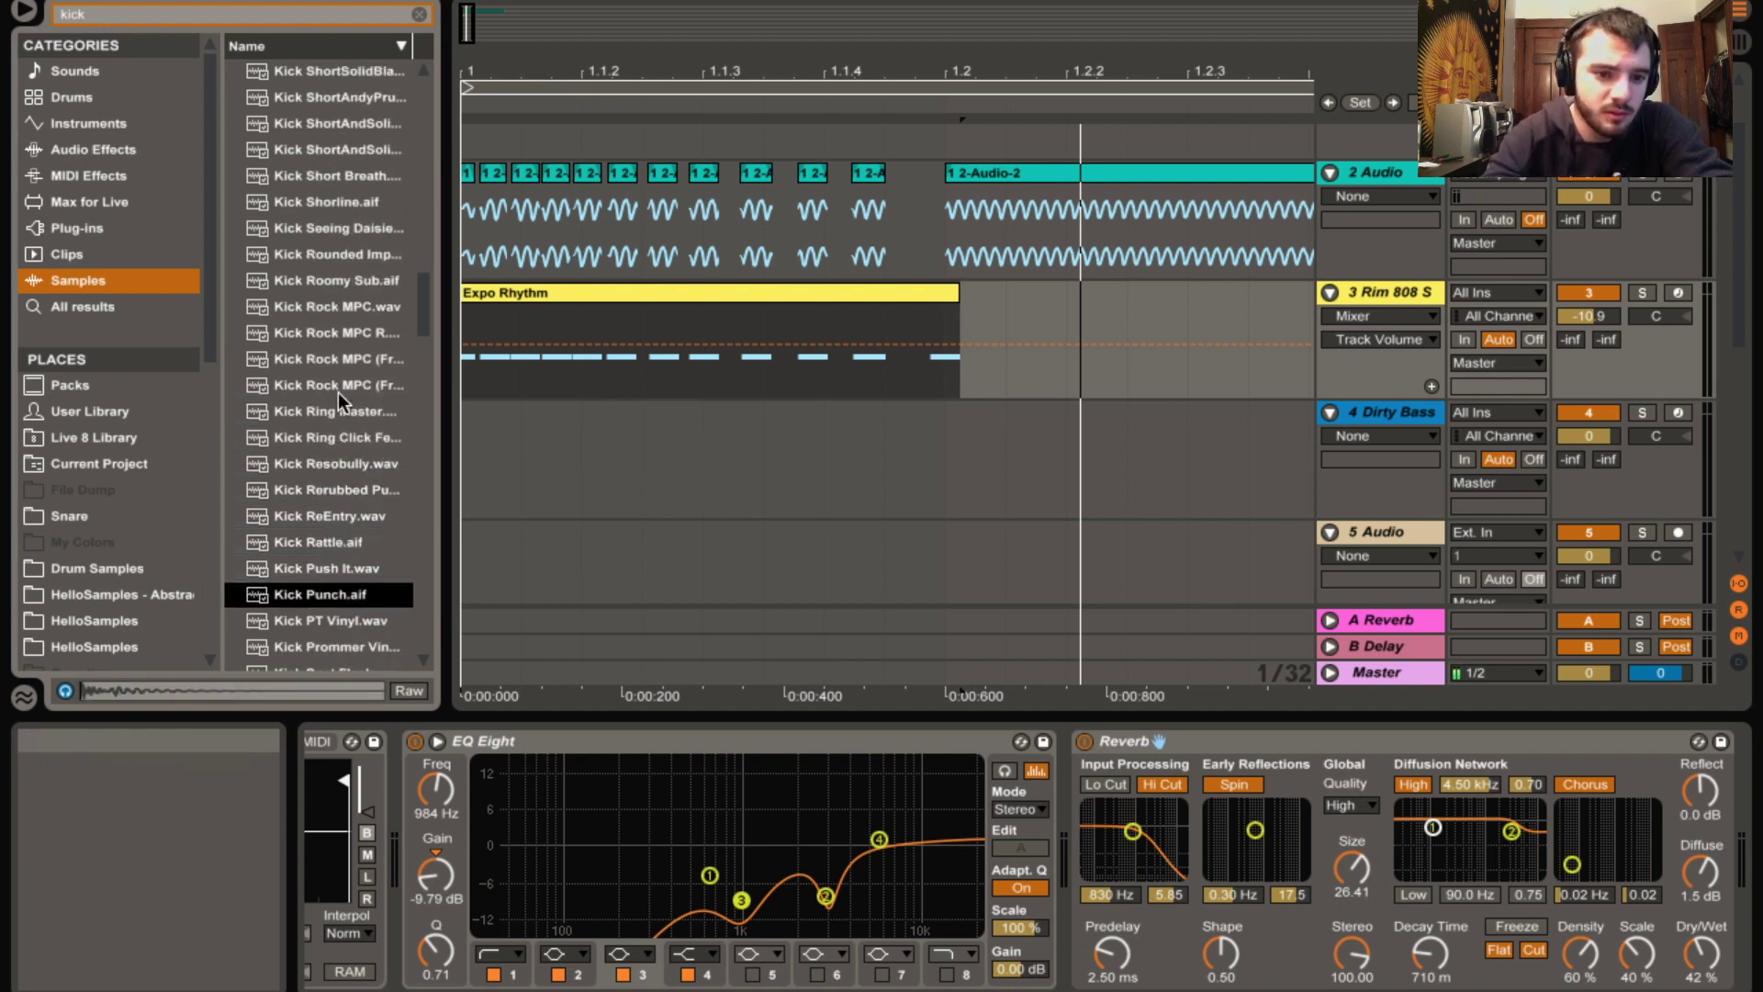
{"action": "key", "text": "Up"}
{"action": "key", "text": "Up"}
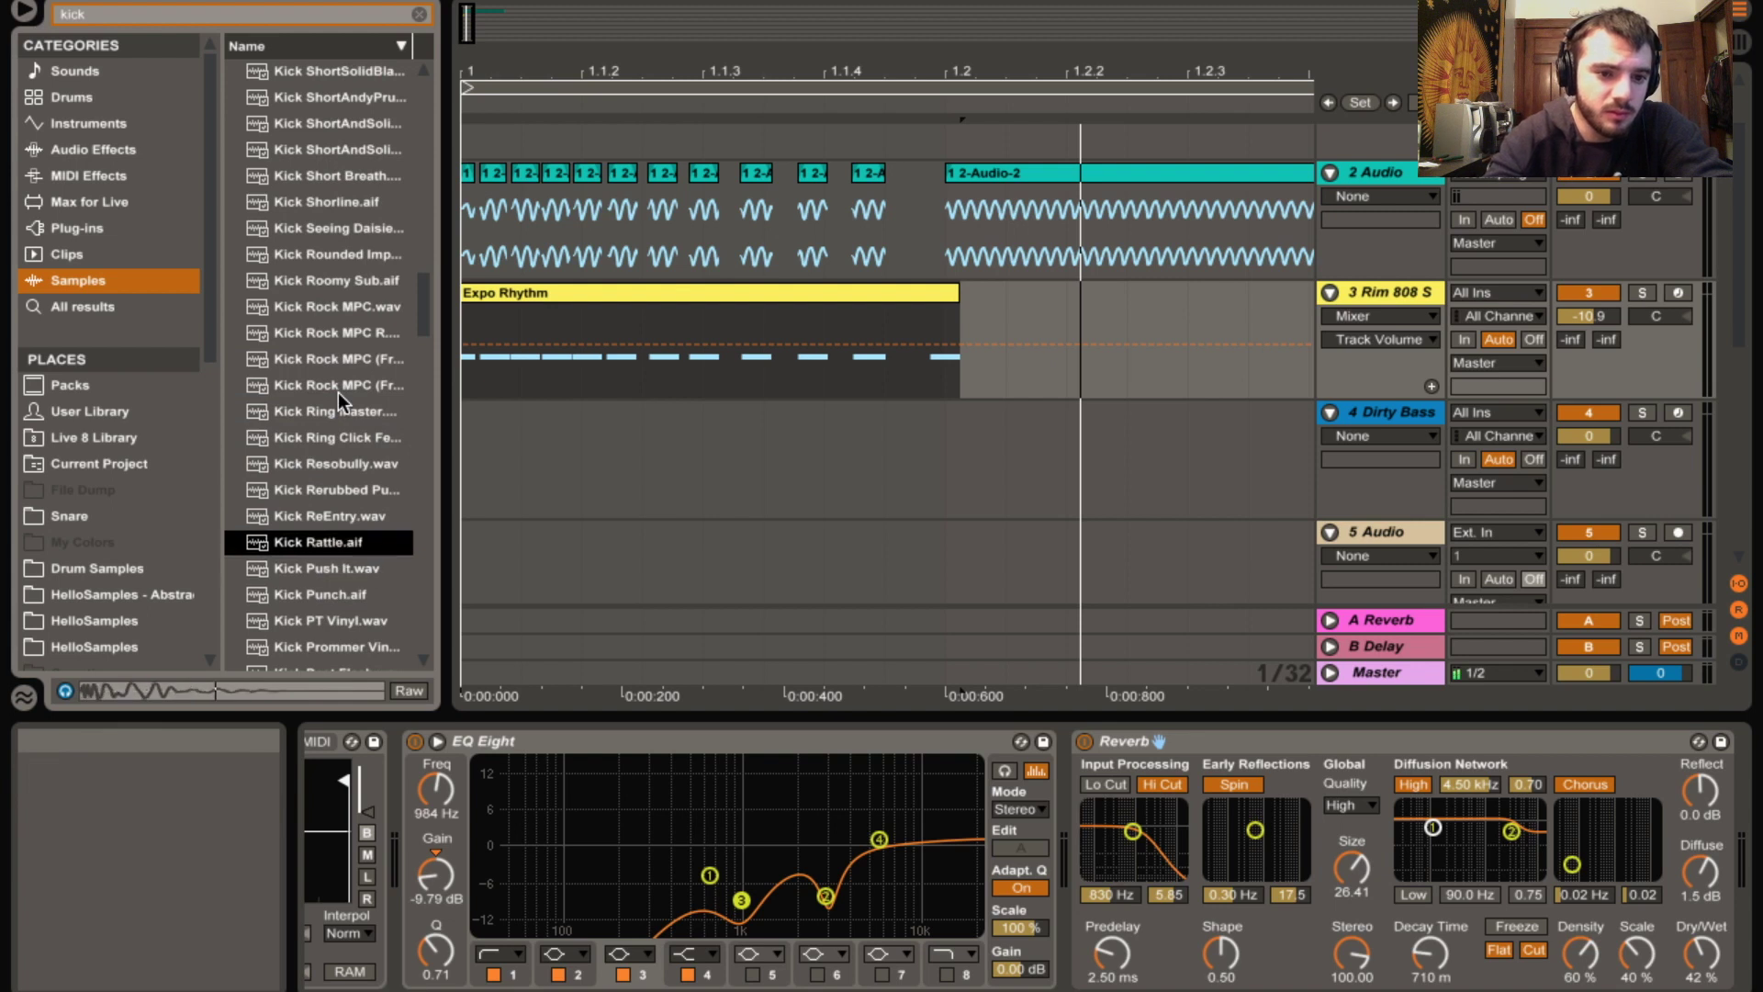
{"action": "key", "text": "Down"}
{"action": "key", "text": "Down"}
{"action": "key", "text": "Down"}
{"action": "key", "text": "Up"}
{"action": "key", "text": "Up"}
{"action": "key", "text": "Up"}
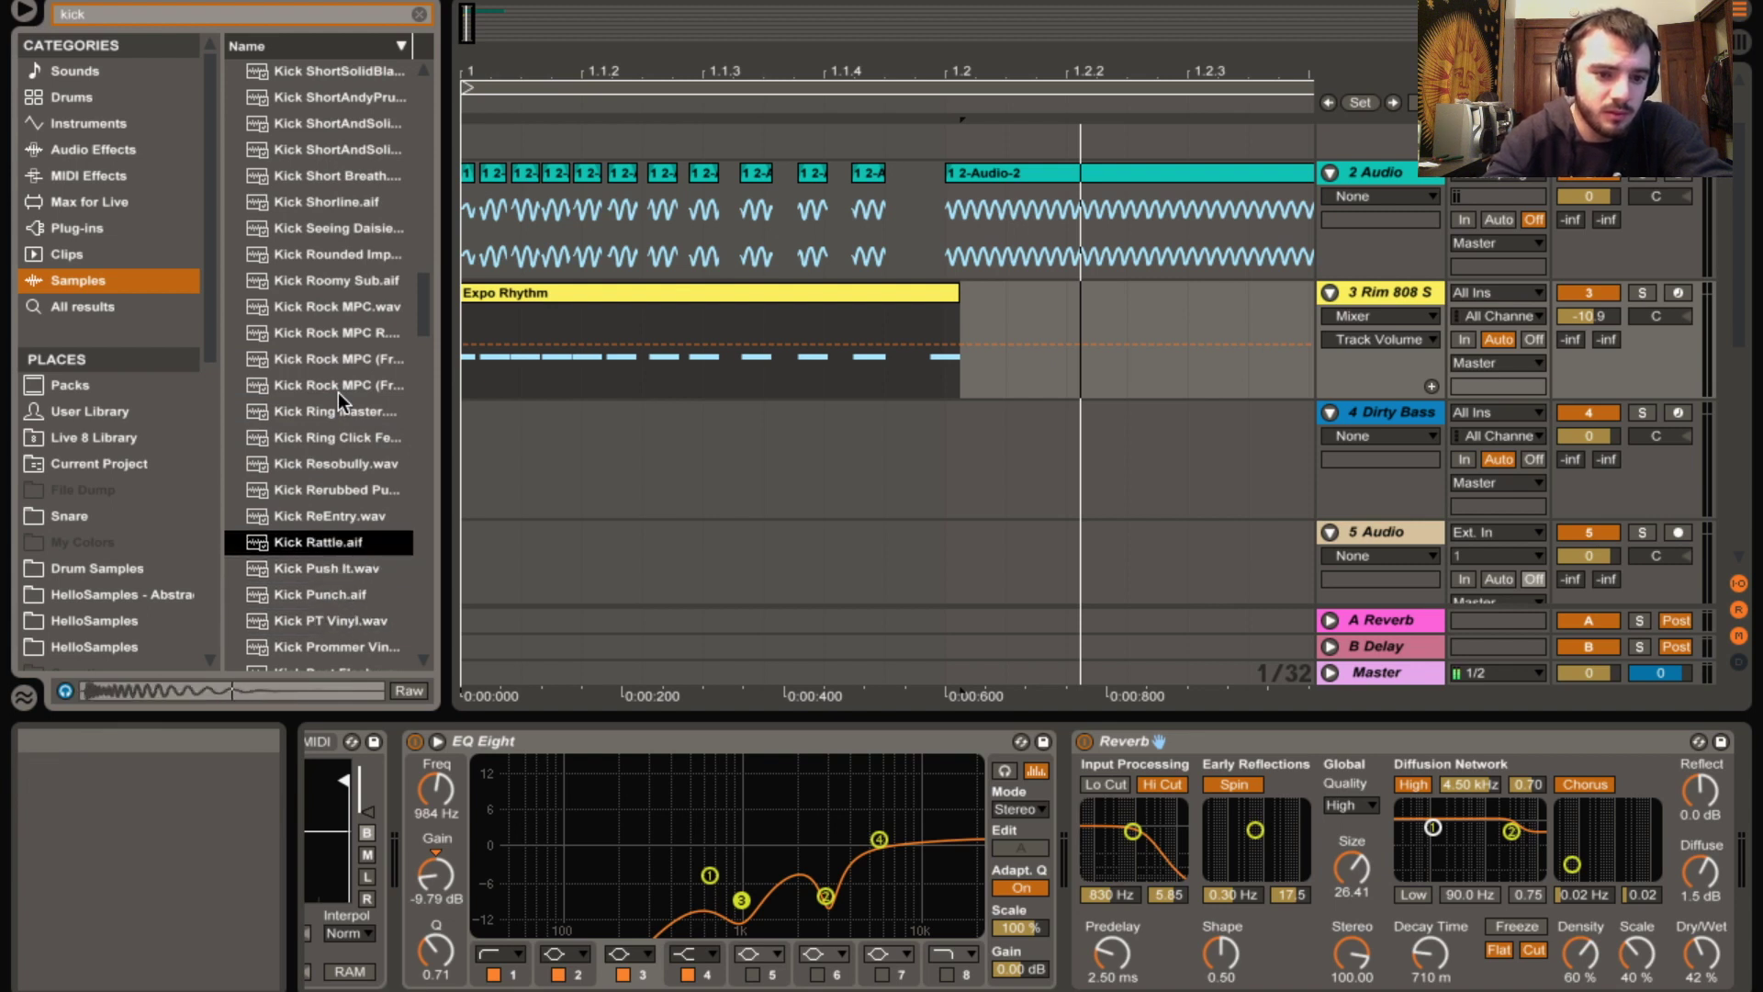
Place Kick Rattle.aif at the start of the 5 Audio track, set its sample start to 0 0 7, and play it back
{"action": "left_click_drag", "start_coordinate": [321, 543], "coordinate": [463, 514]}
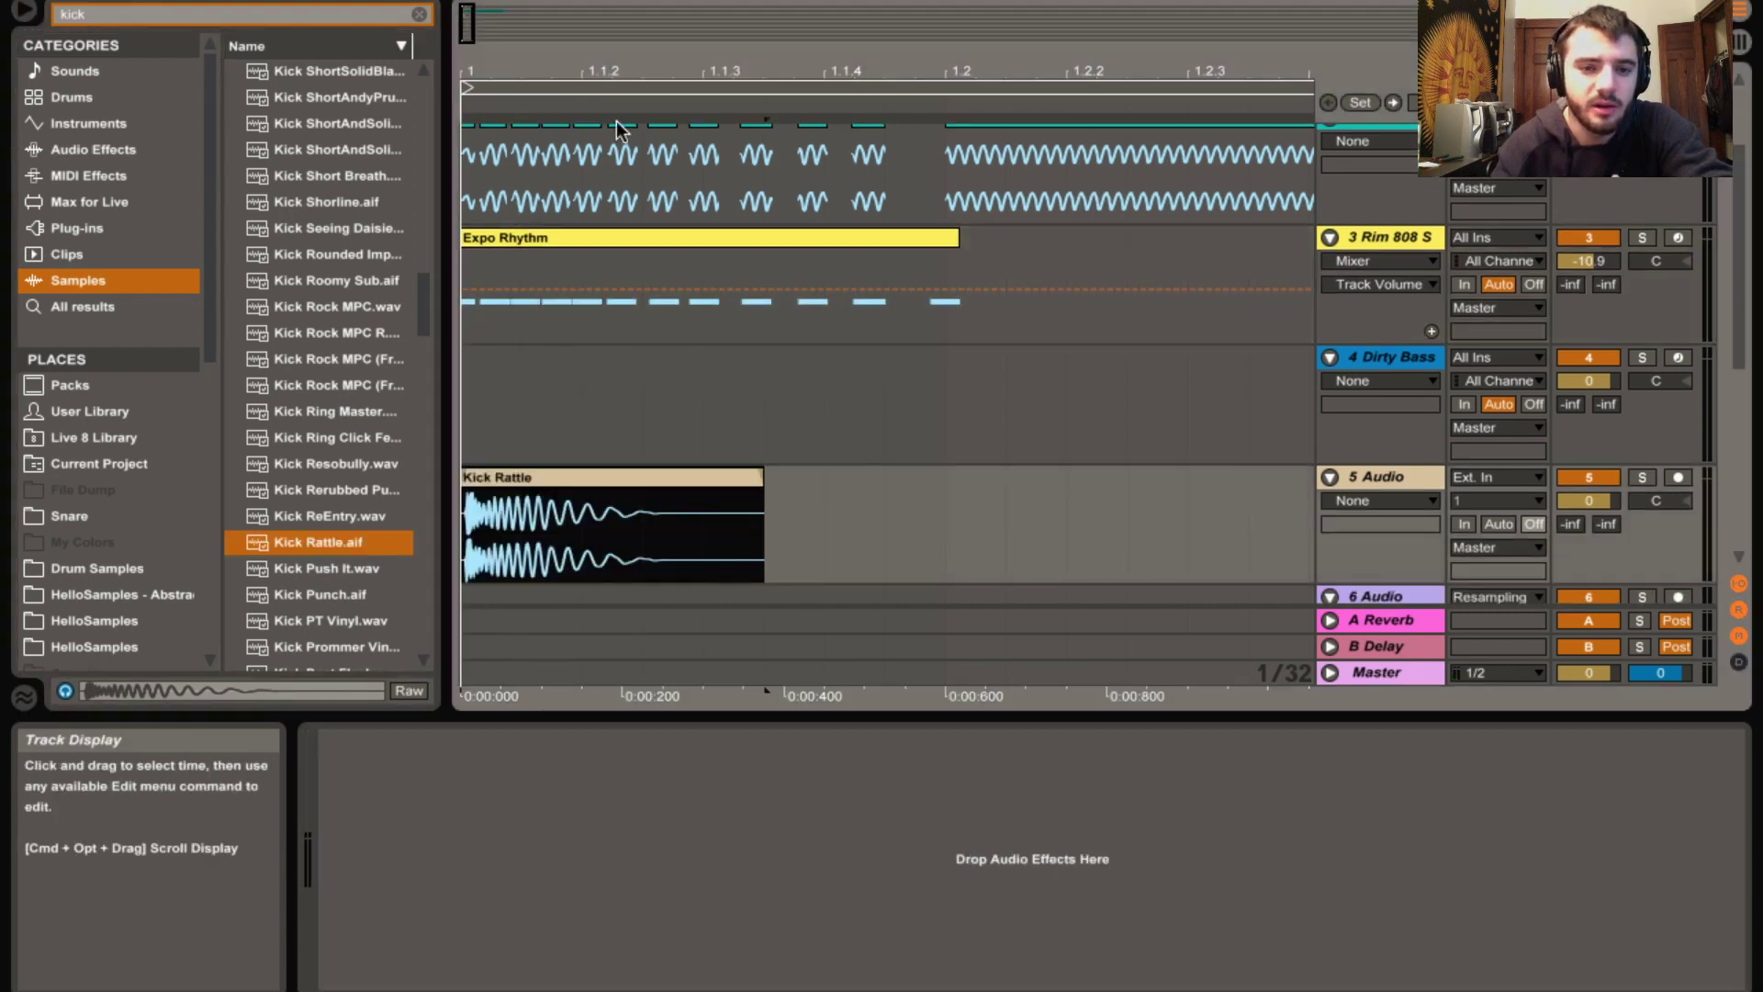
{"action": "double_click", "coordinate": [513, 477]}
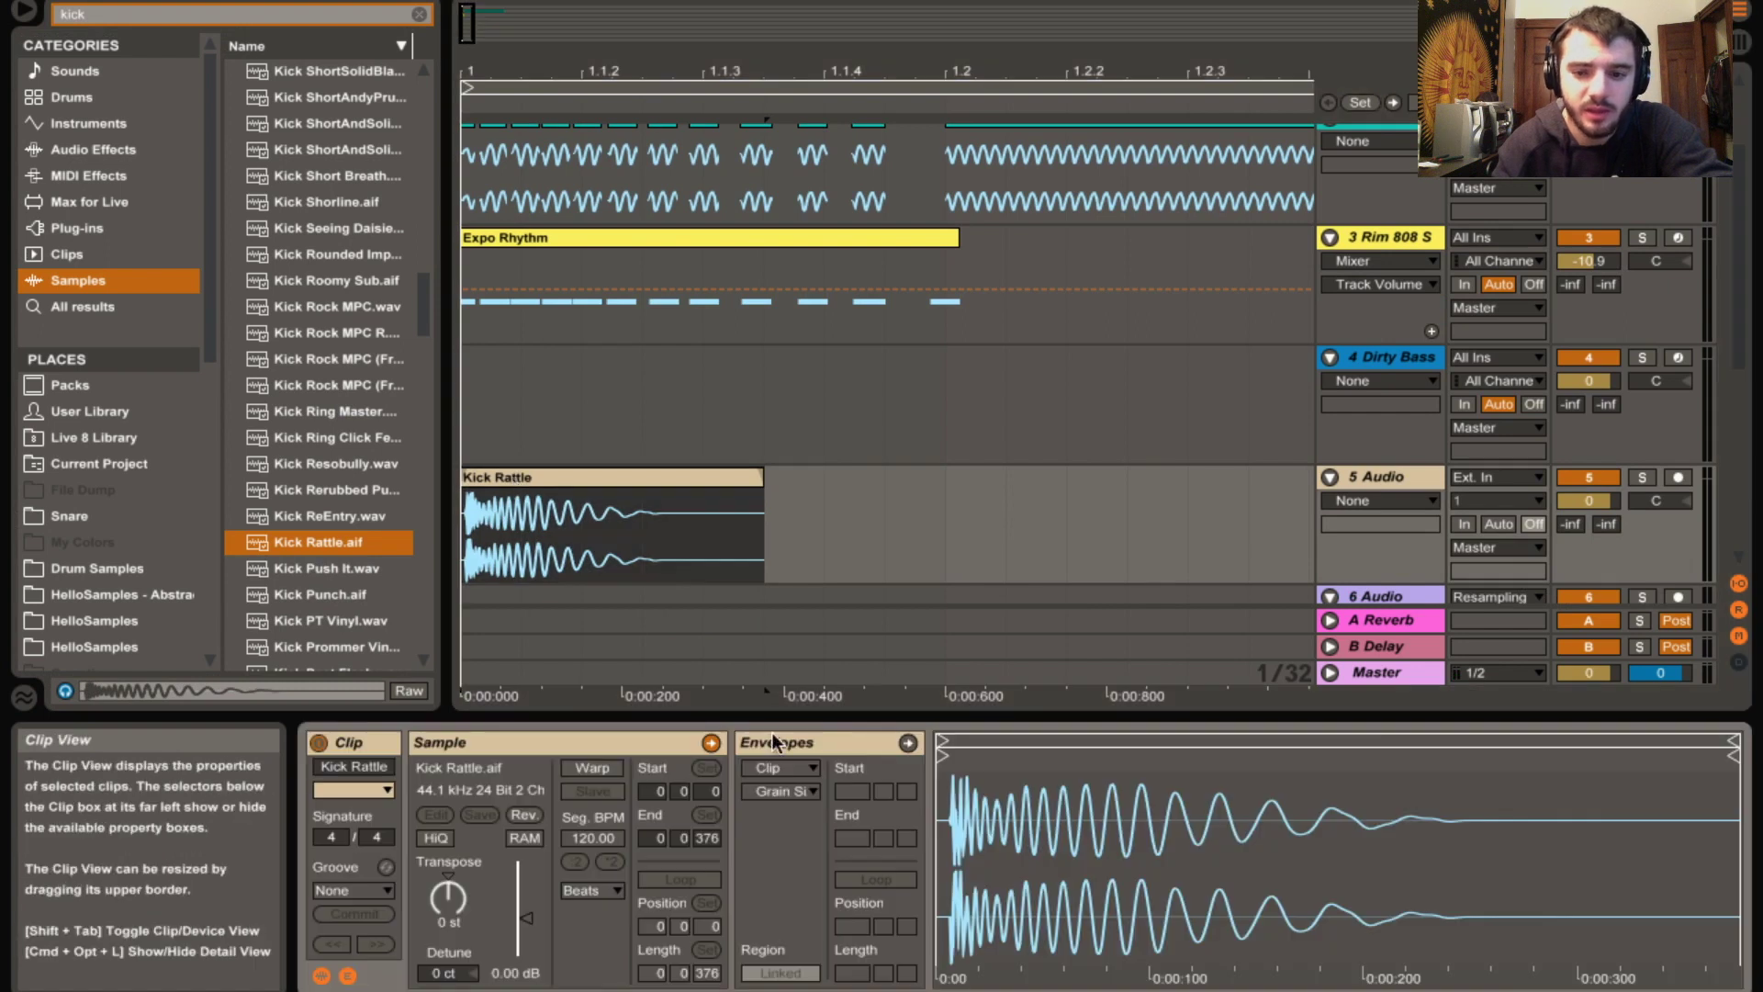
{"action": "left_click_drag", "start_coordinate": [942, 755], "coordinate": [953, 755]}
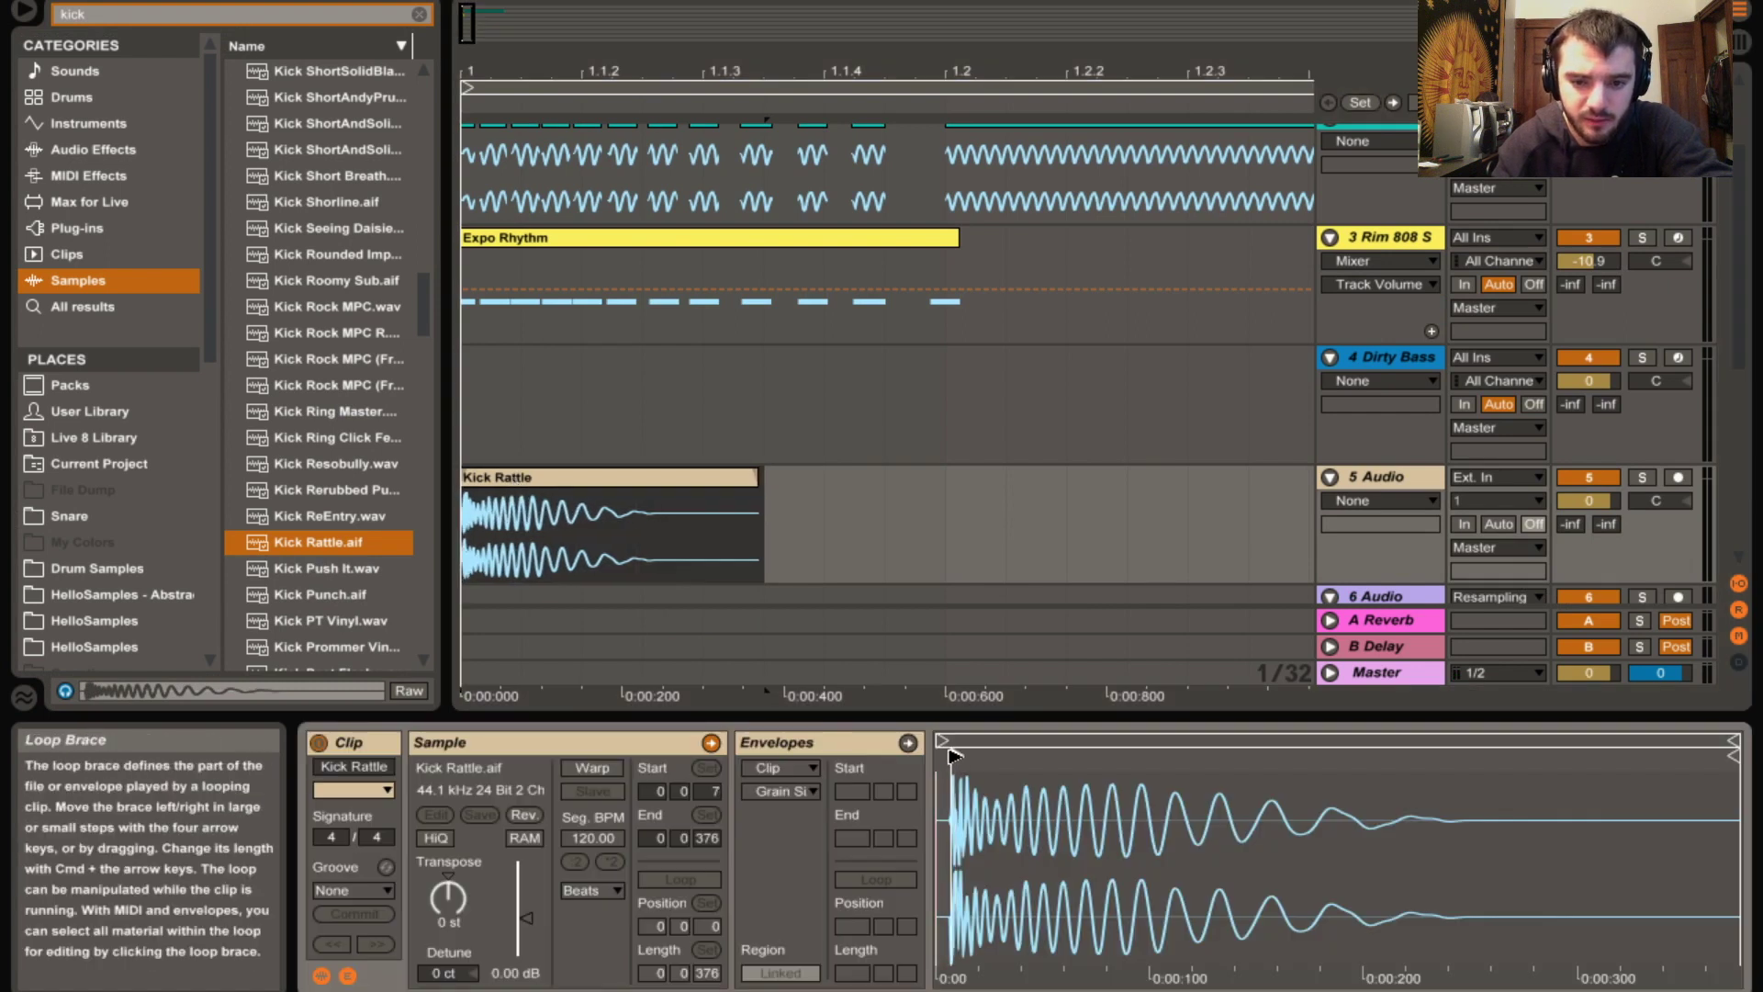
{"action": "key", "text": "space"}
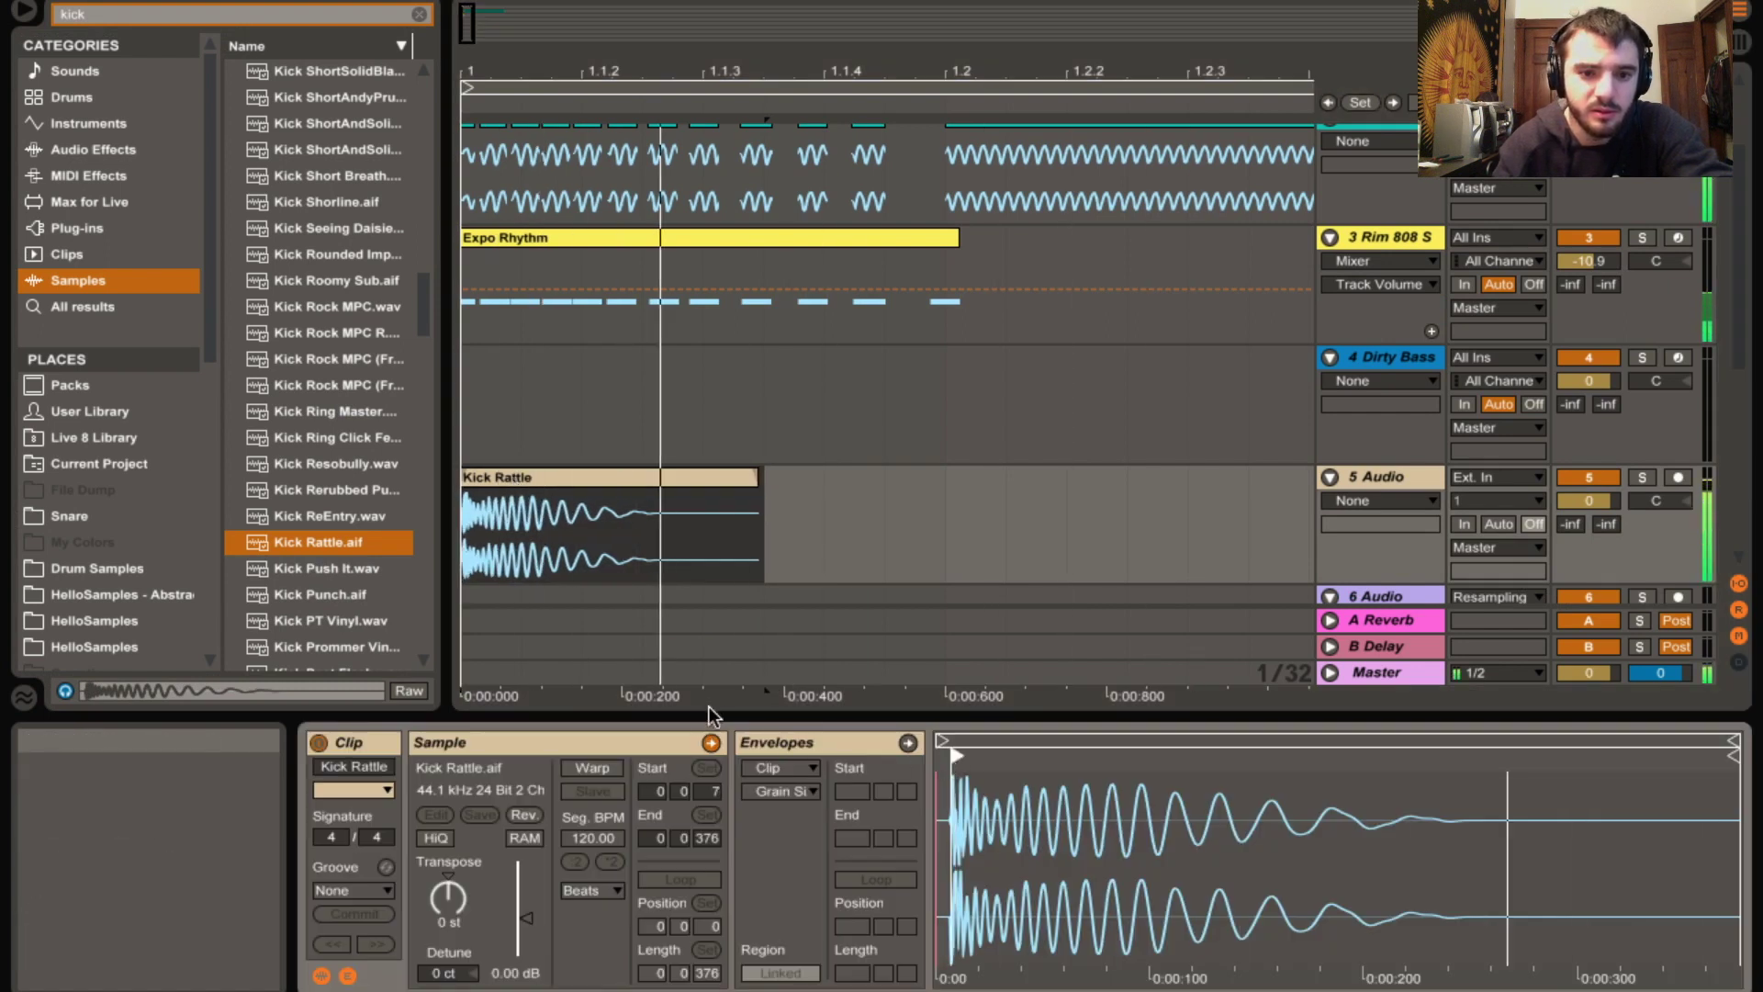
{"action": "key", "text": "space"}
Copy the Kick Rattle clip to 1.2 and place another copy between the two on the 5 Audio track
{"action": "left_click", "coordinate": [545, 475]}
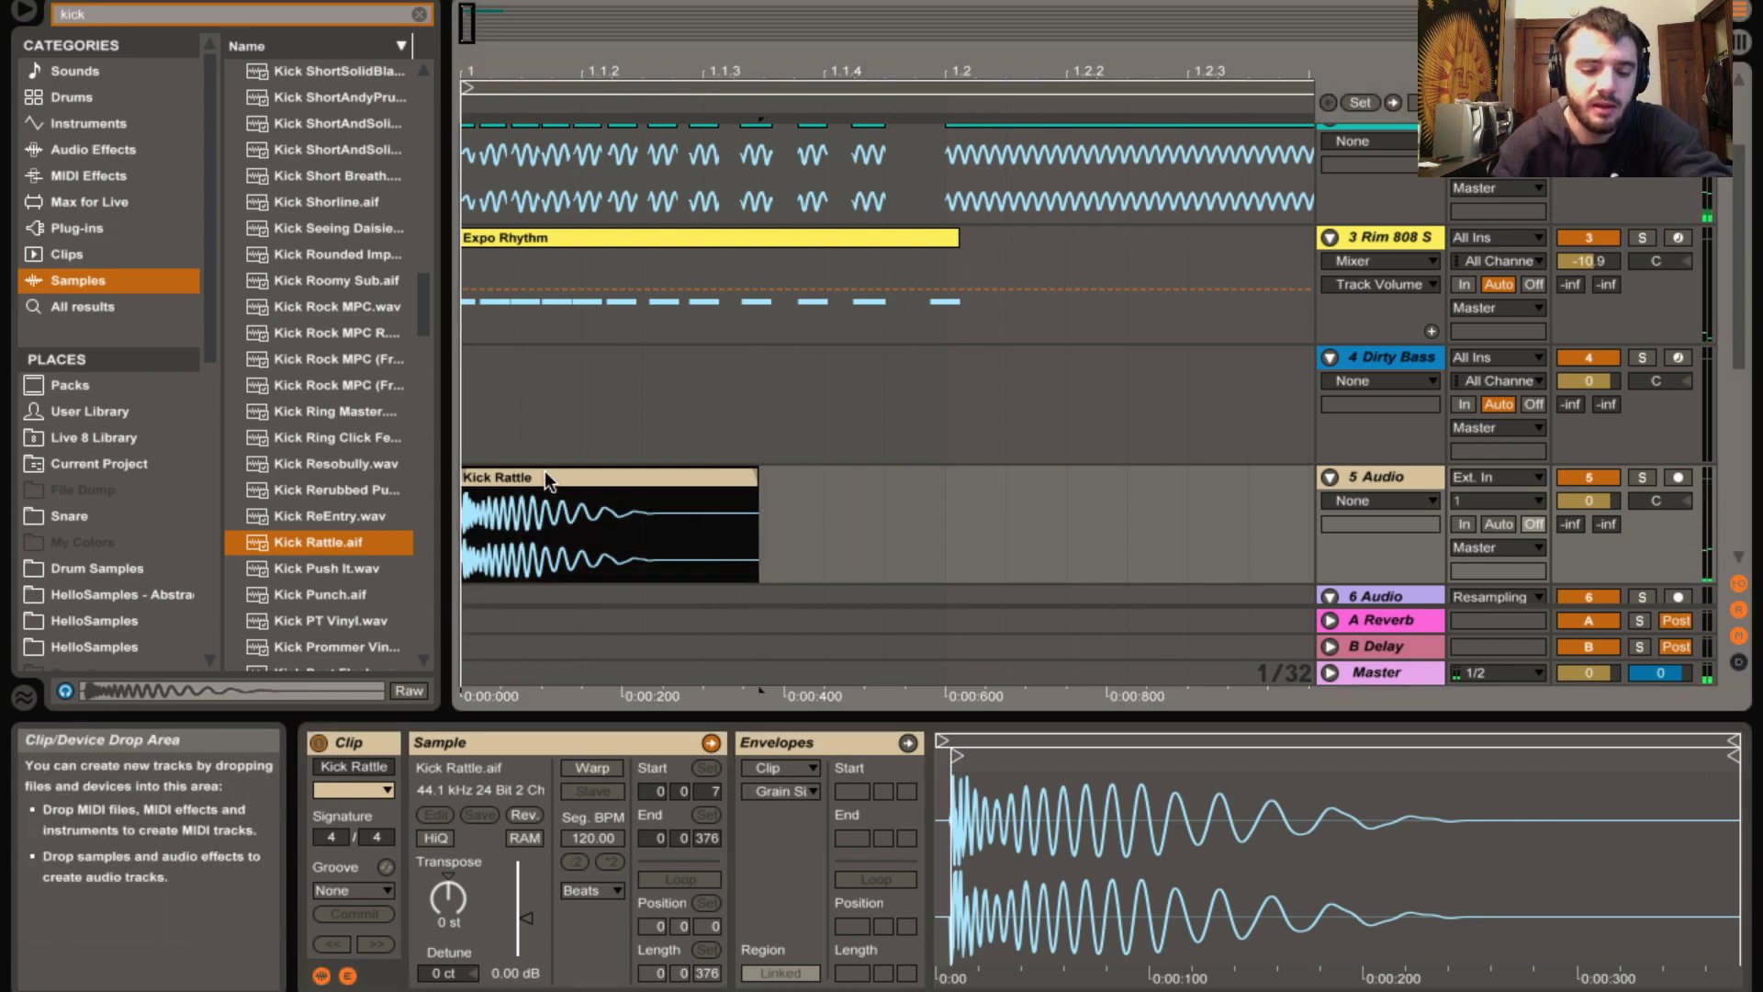
{"action": "left_click_drag", "start_coordinate": [546, 476], "coordinate": [1011, 491]}
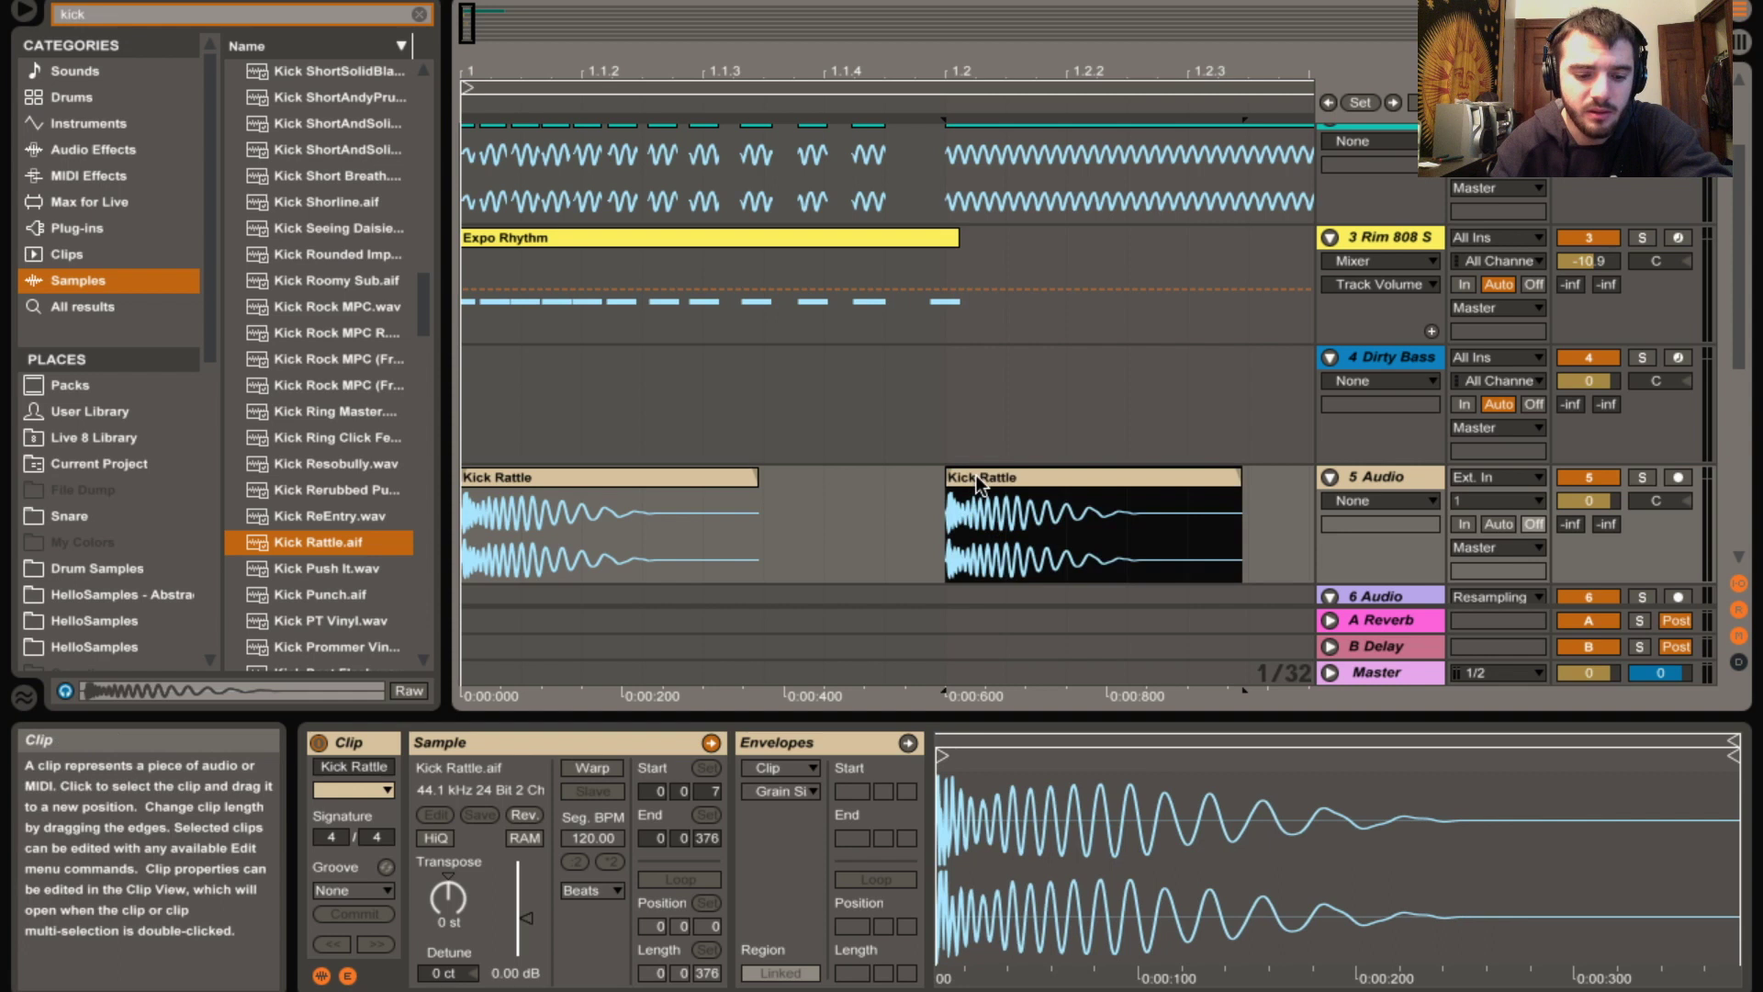
{"action": "left_click_drag", "start_coordinate": [977, 476], "coordinate": [687, 512]}
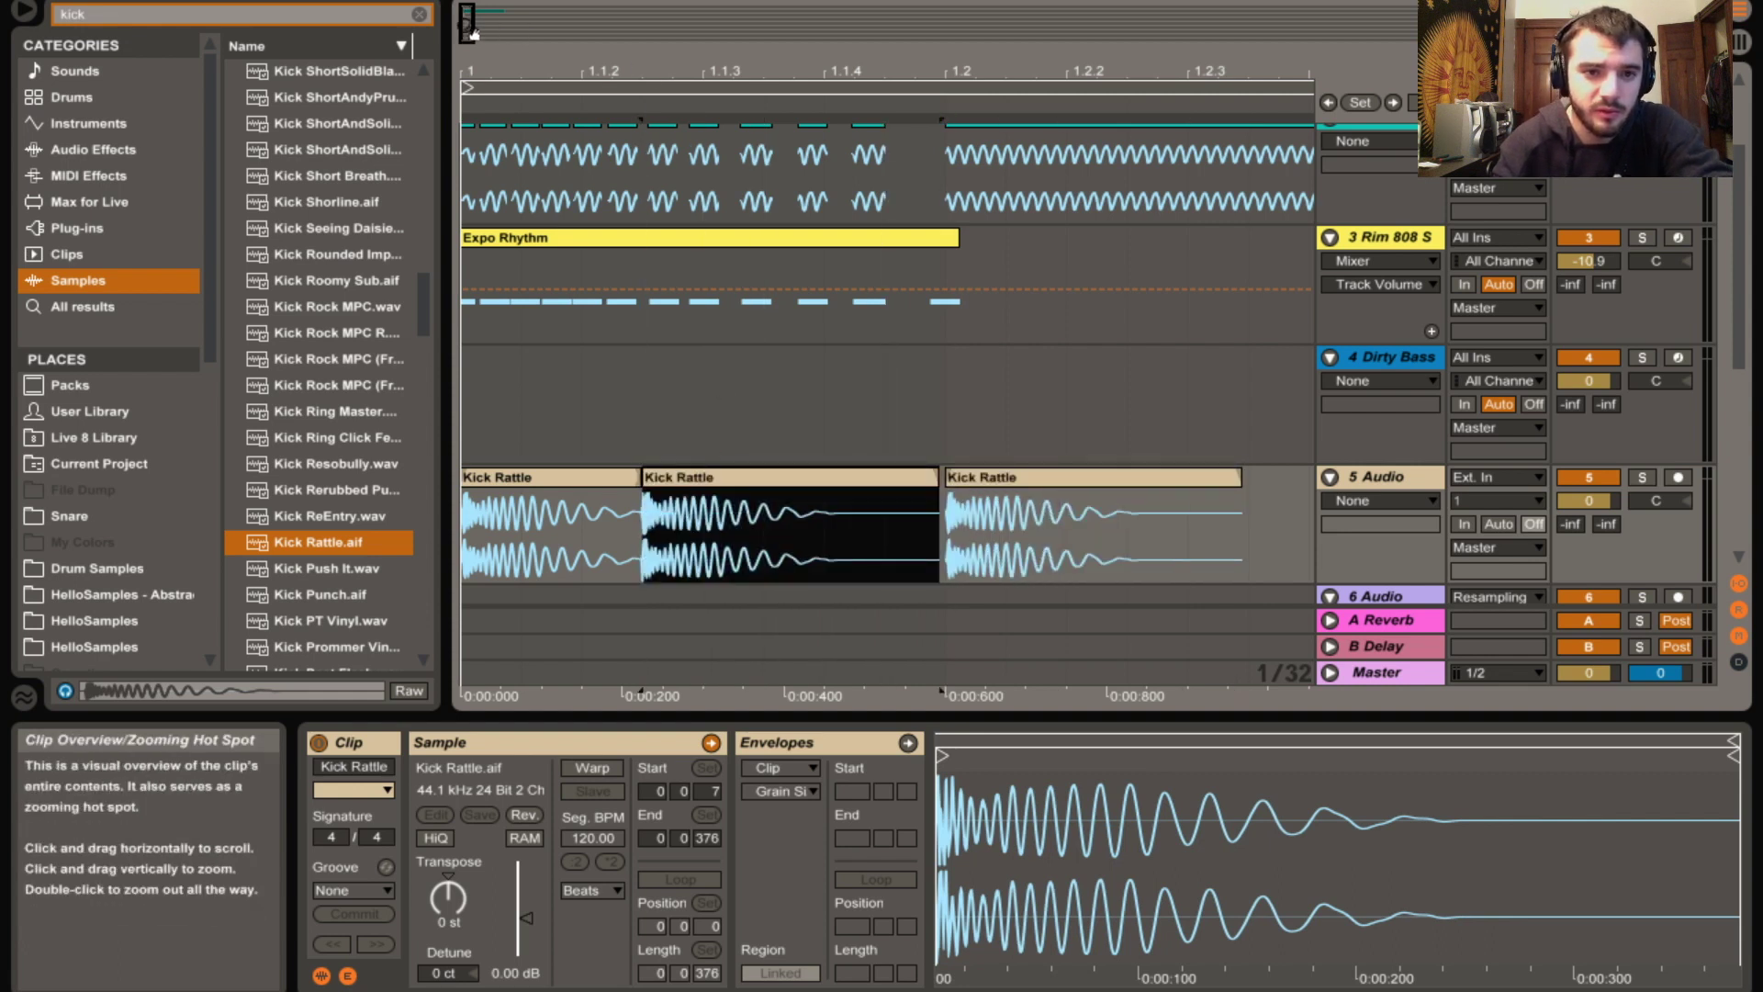
Trim the middle Kick Rattle clip's tail to a sample end of 0 0 307 and move the clip to end at 1.2
{"action": "left_click_drag", "start_coordinate": [472, 32], "coordinate": [472, 138]}
{"action": "mouse_move", "coordinate": [821, 477]}
{"action": "left_mouse_down"}
{"action": "mouse_move", "coordinate": [936, 503]}
{"action": "mouse_move", "coordinate": [769, 484]}
{"action": "left_mouse_up"}
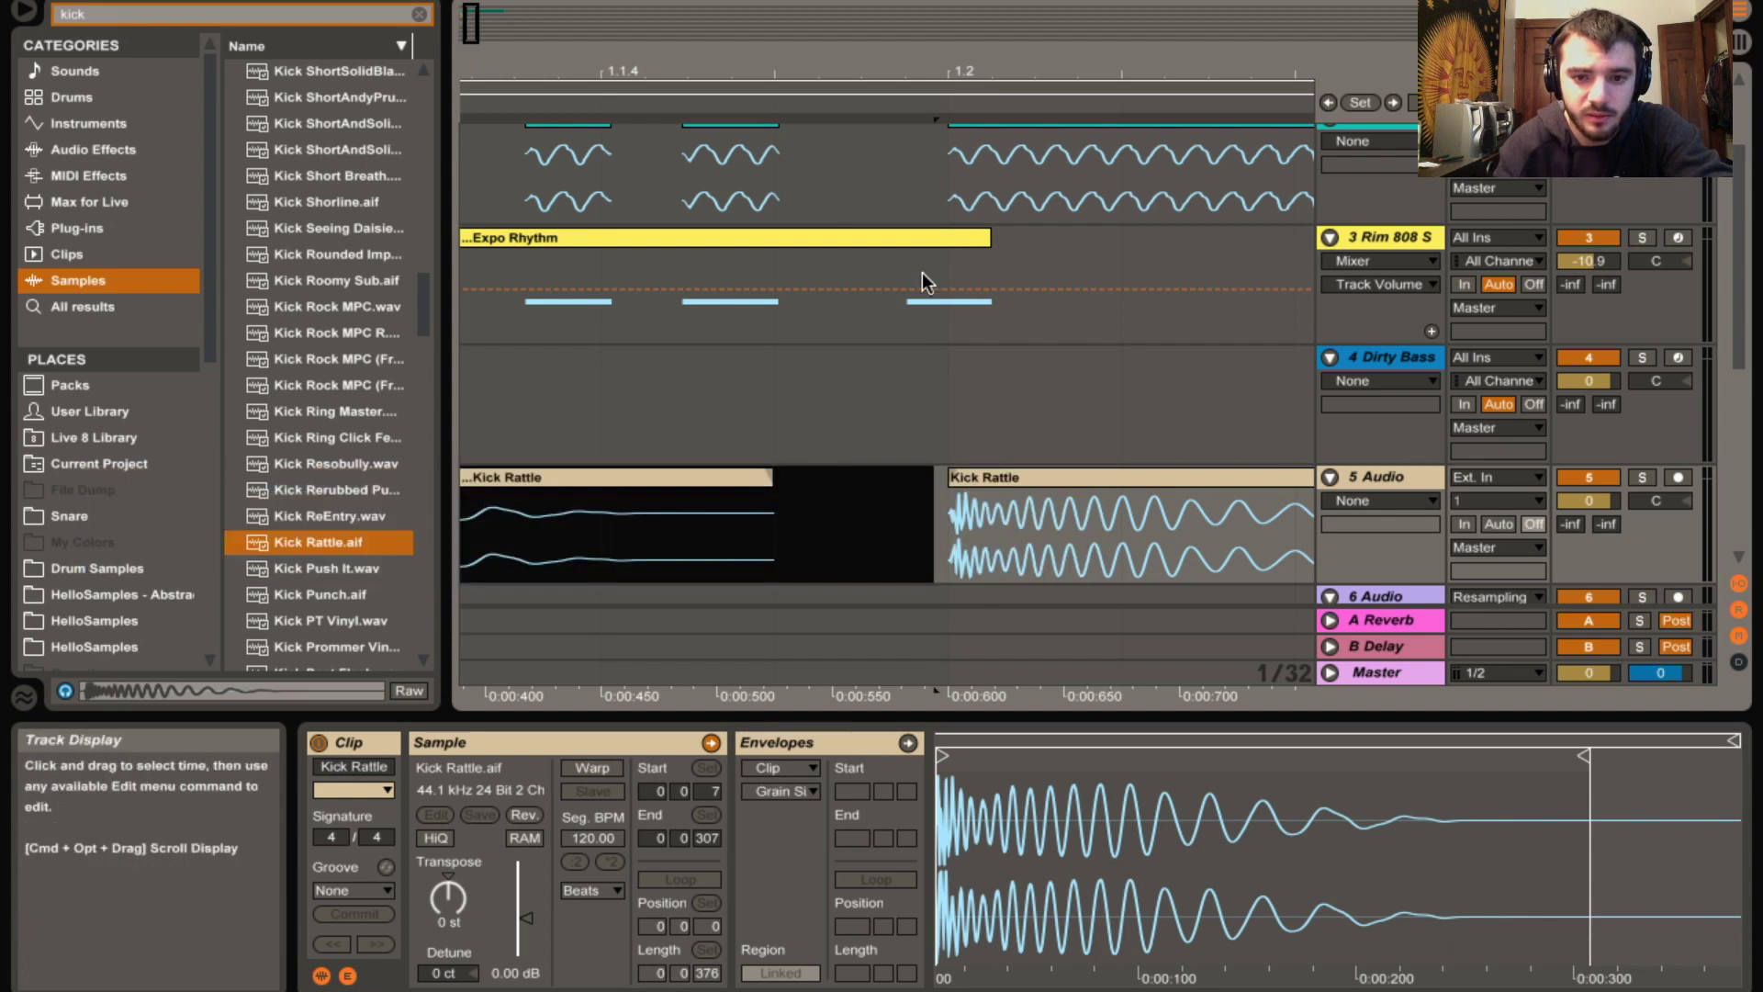
{"action": "left_click", "coordinate": [628, 305]}
{"action": "left_click_drag", "start_coordinate": [663, 487], "coordinate": [835, 487]}
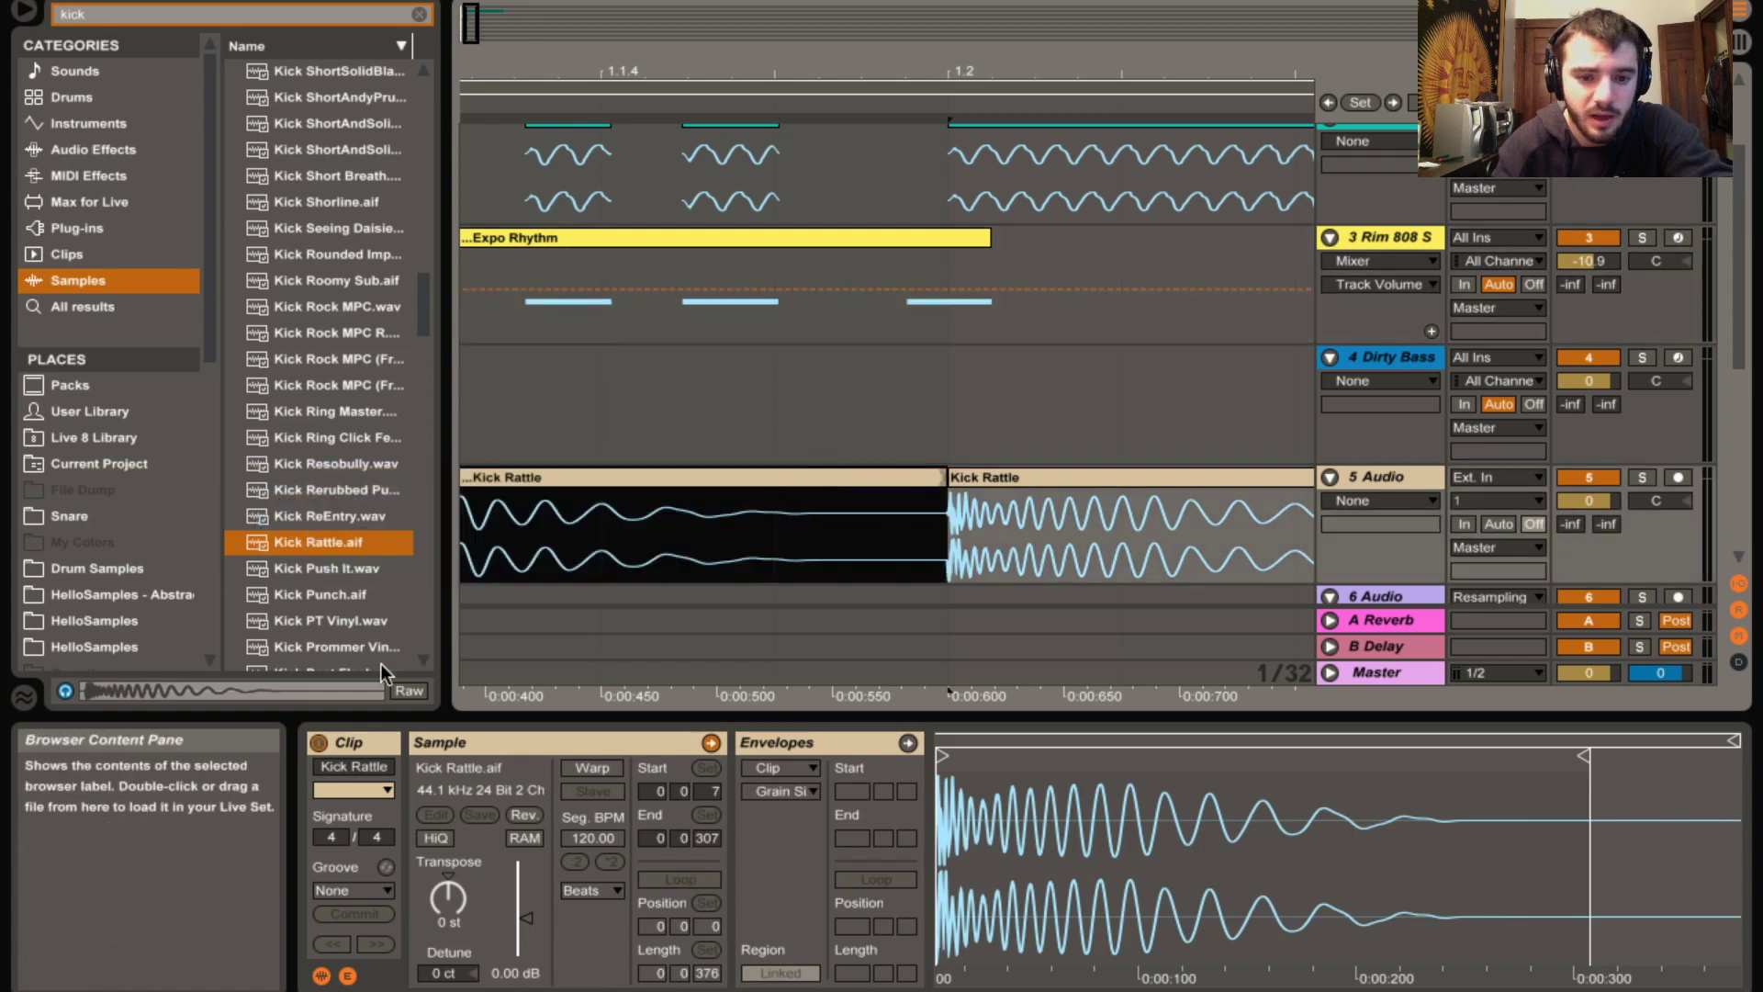
Reverse the middle Kick Rattle clip and play the arrangement from the beginning
{"action": "left_click", "coordinate": [524, 814]}
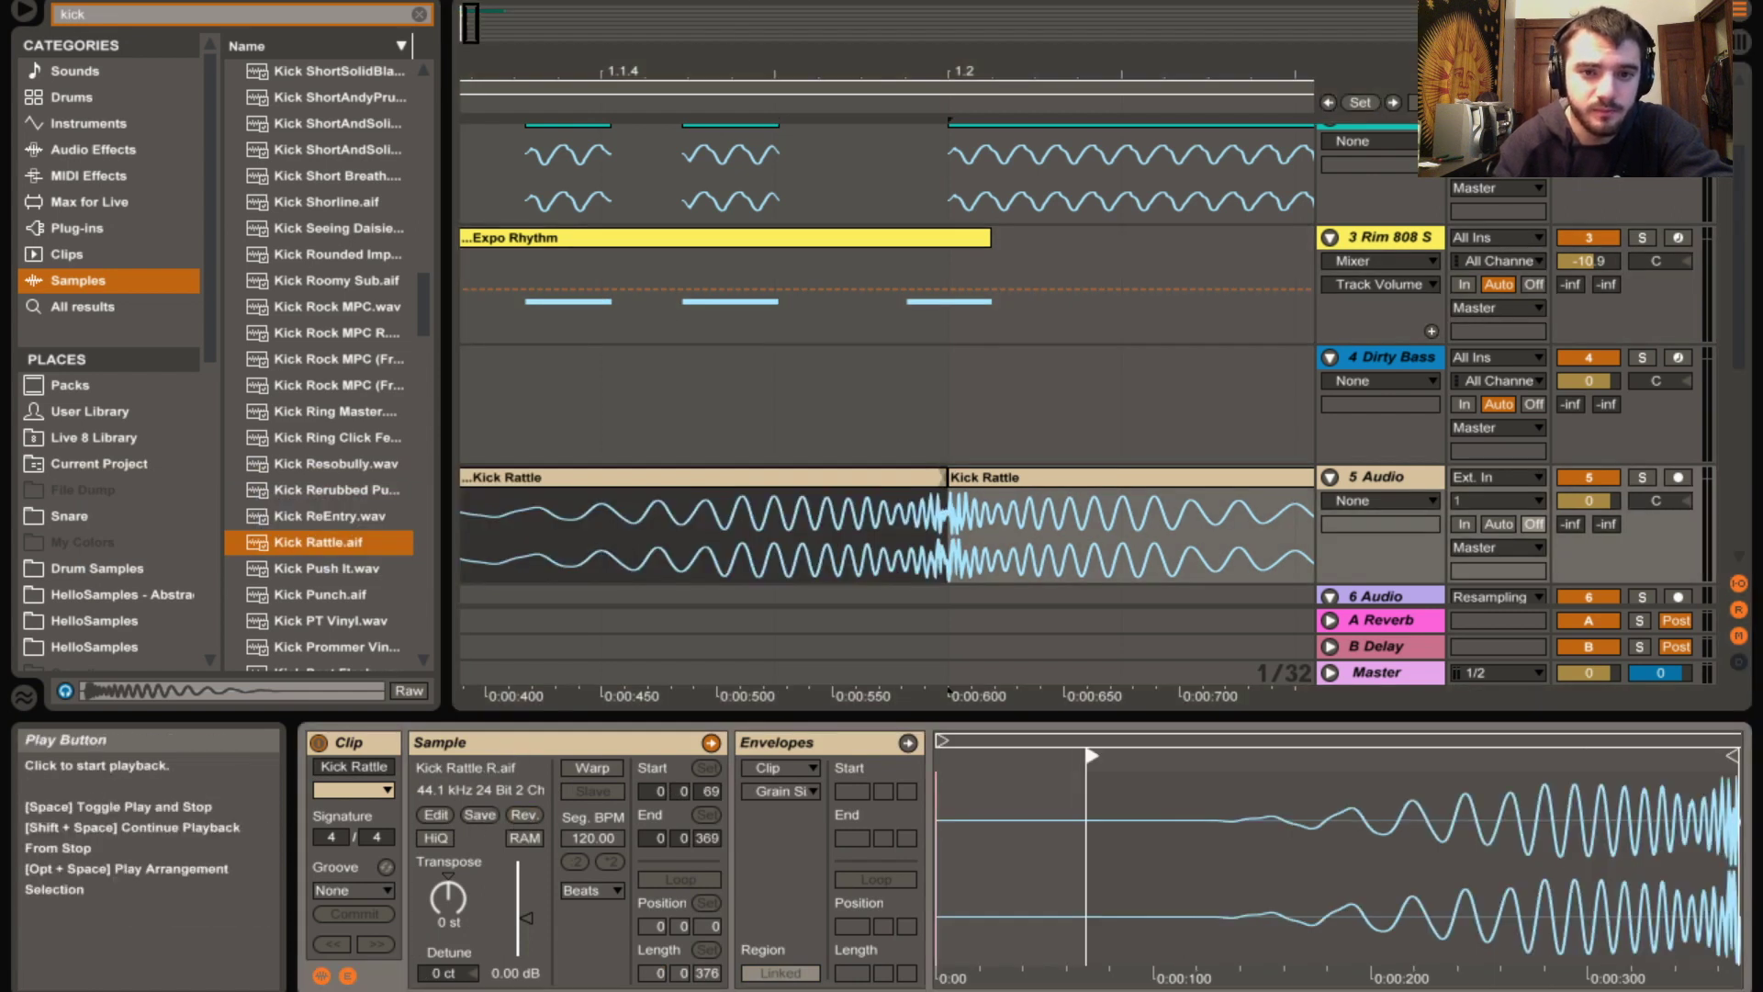
{"action": "key", "text": "Home"}
{"action": "key", "text": "space"}
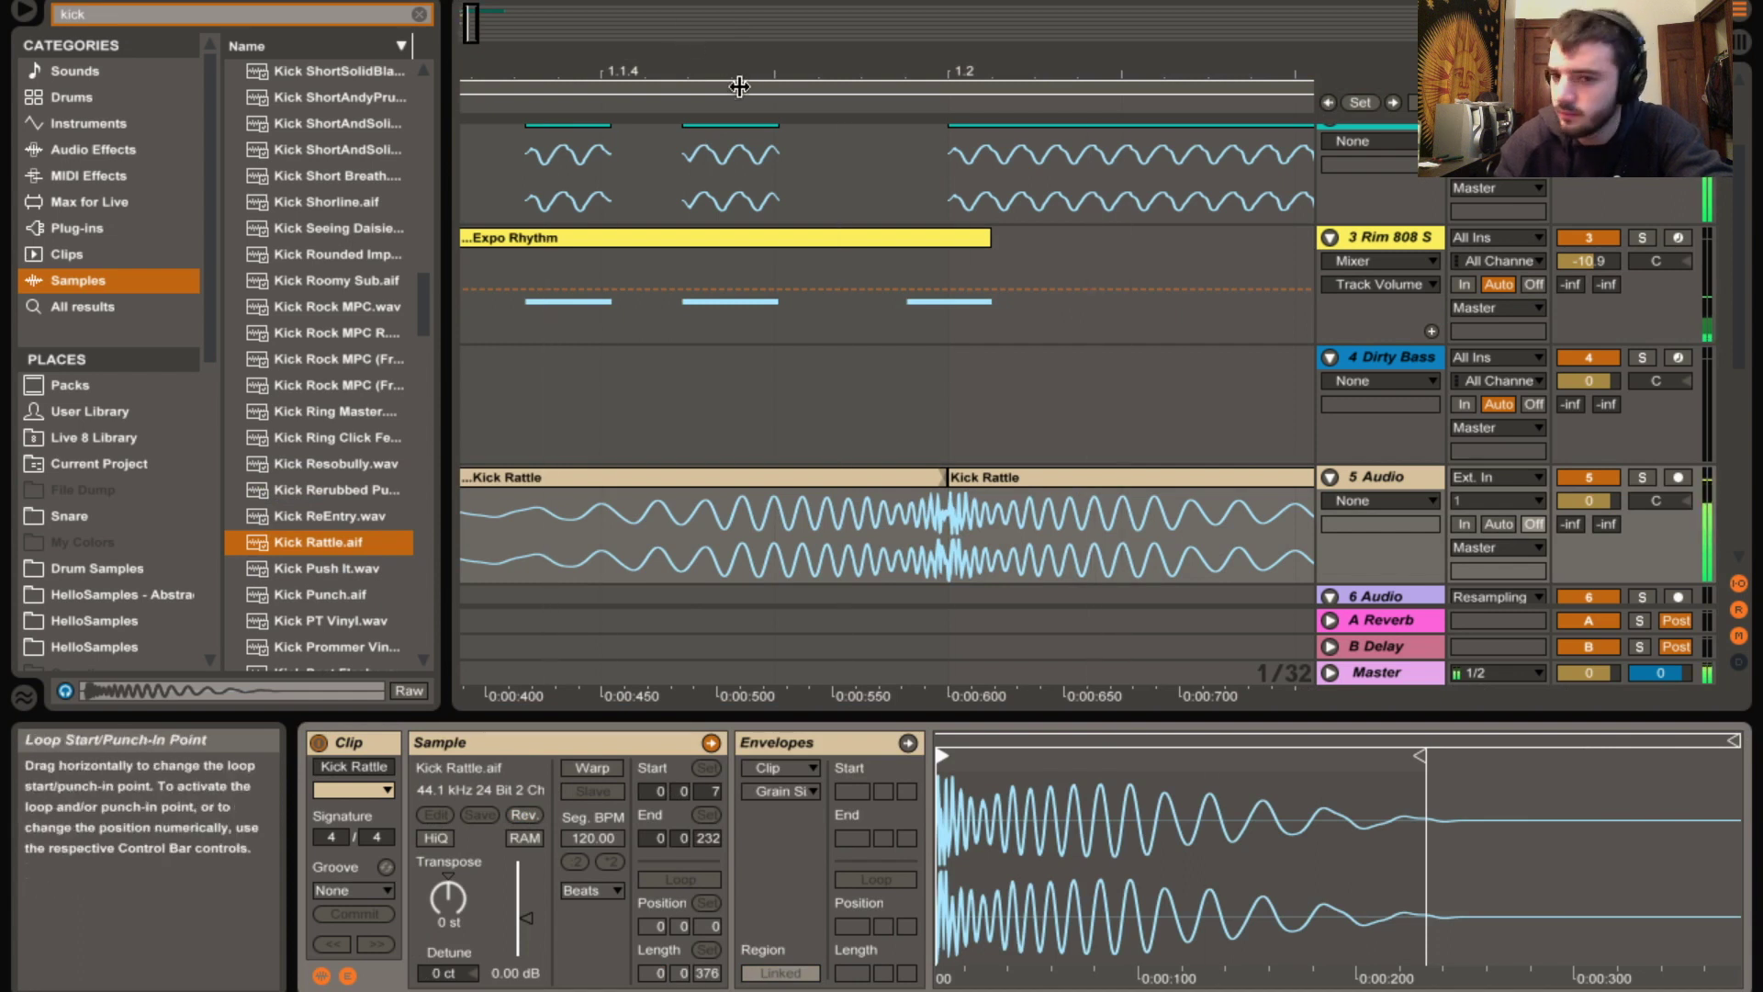
{"action": "left_click_drag", "start_coordinate": [473, 25], "coordinate": [467, 10]}
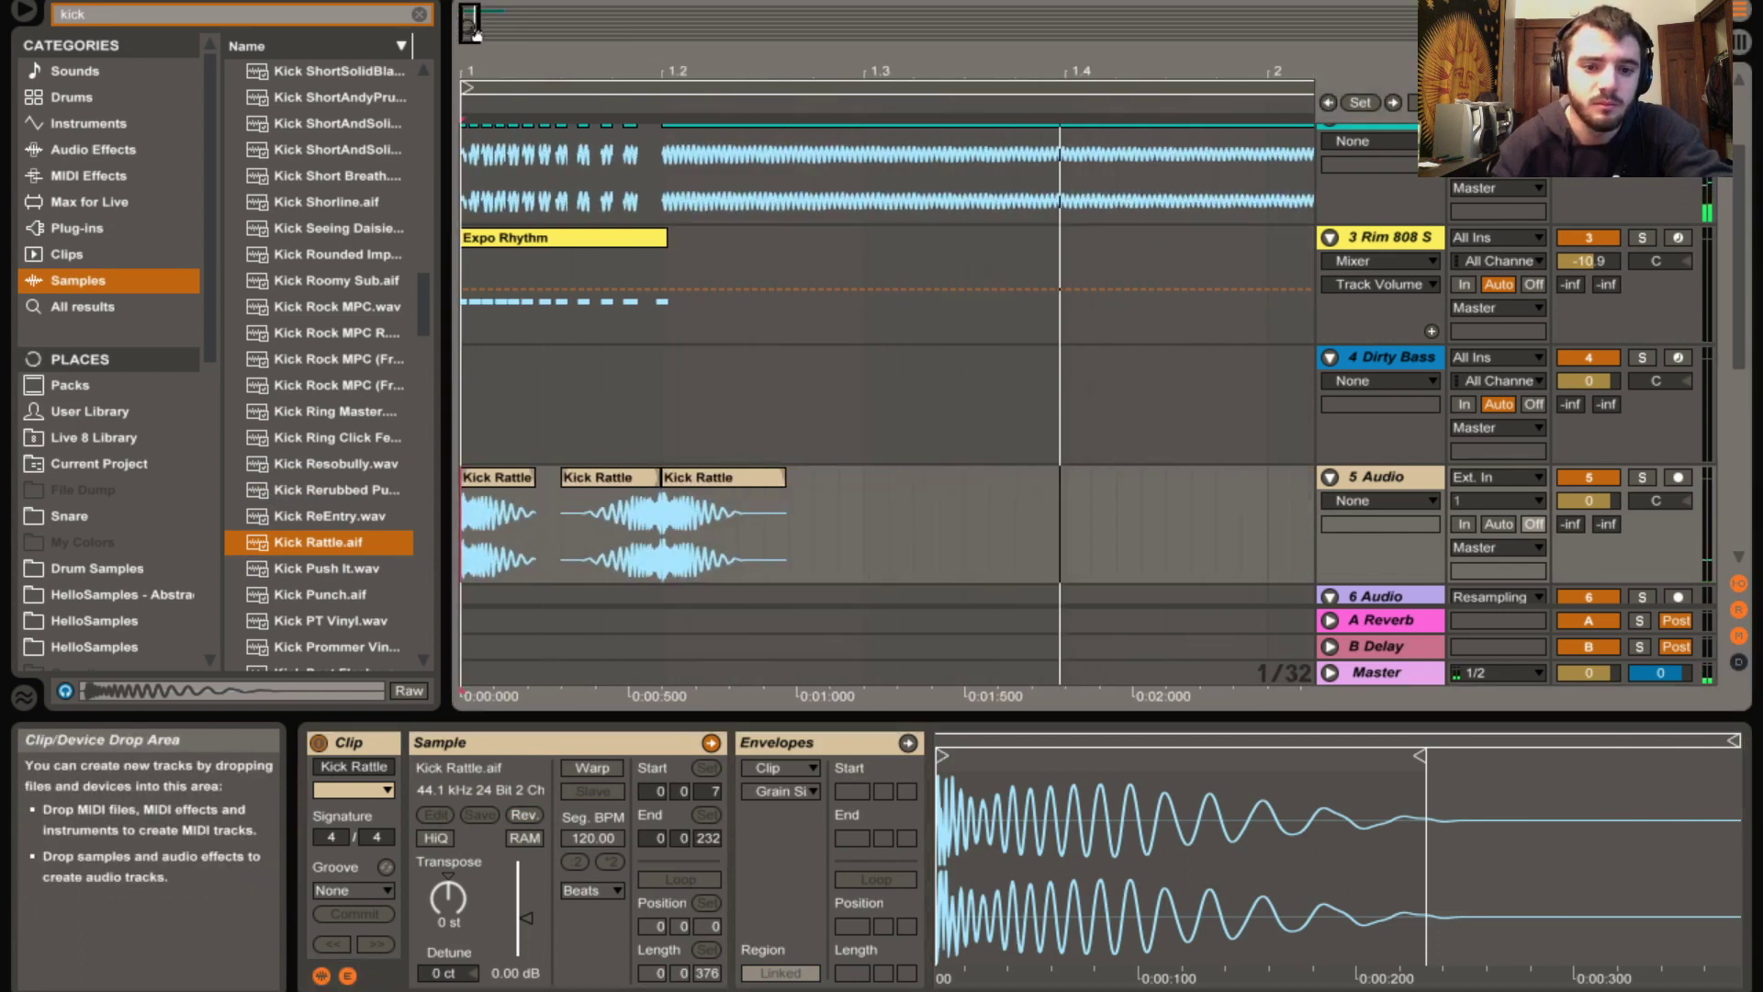
{"action": "key", "text": "space"}
Lower the 5 Audio track's volume to -1.8 during playback and delete the Kick Rattle clip at the start of the track
{"action": "key", "text": "space"}
{"action": "scroll", "coordinate": [693, 366], "scroll_direction": "up", "scroll_amount": 2}
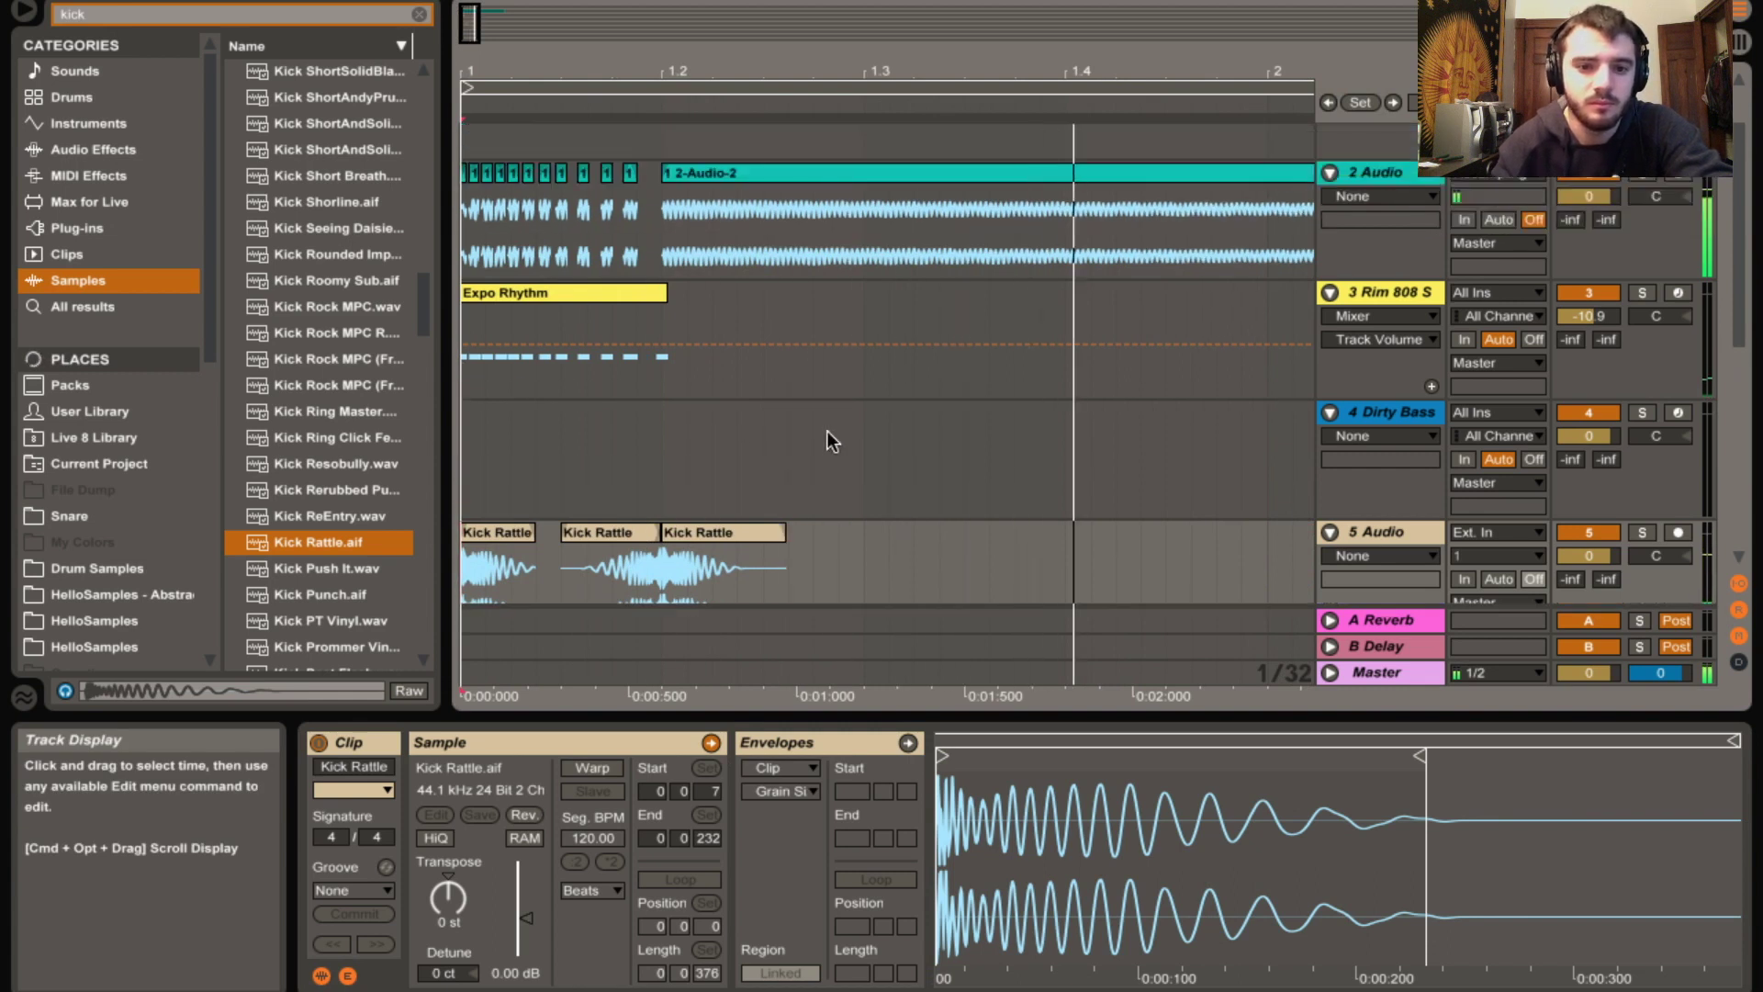
{"action": "scroll", "coordinate": [1598, 480], "scroll_direction": "down", "scroll_amount": 2}
{"action": "left_click_drag", "start_coordinate": [1592, 501], "coordinate": [1589, 511]}
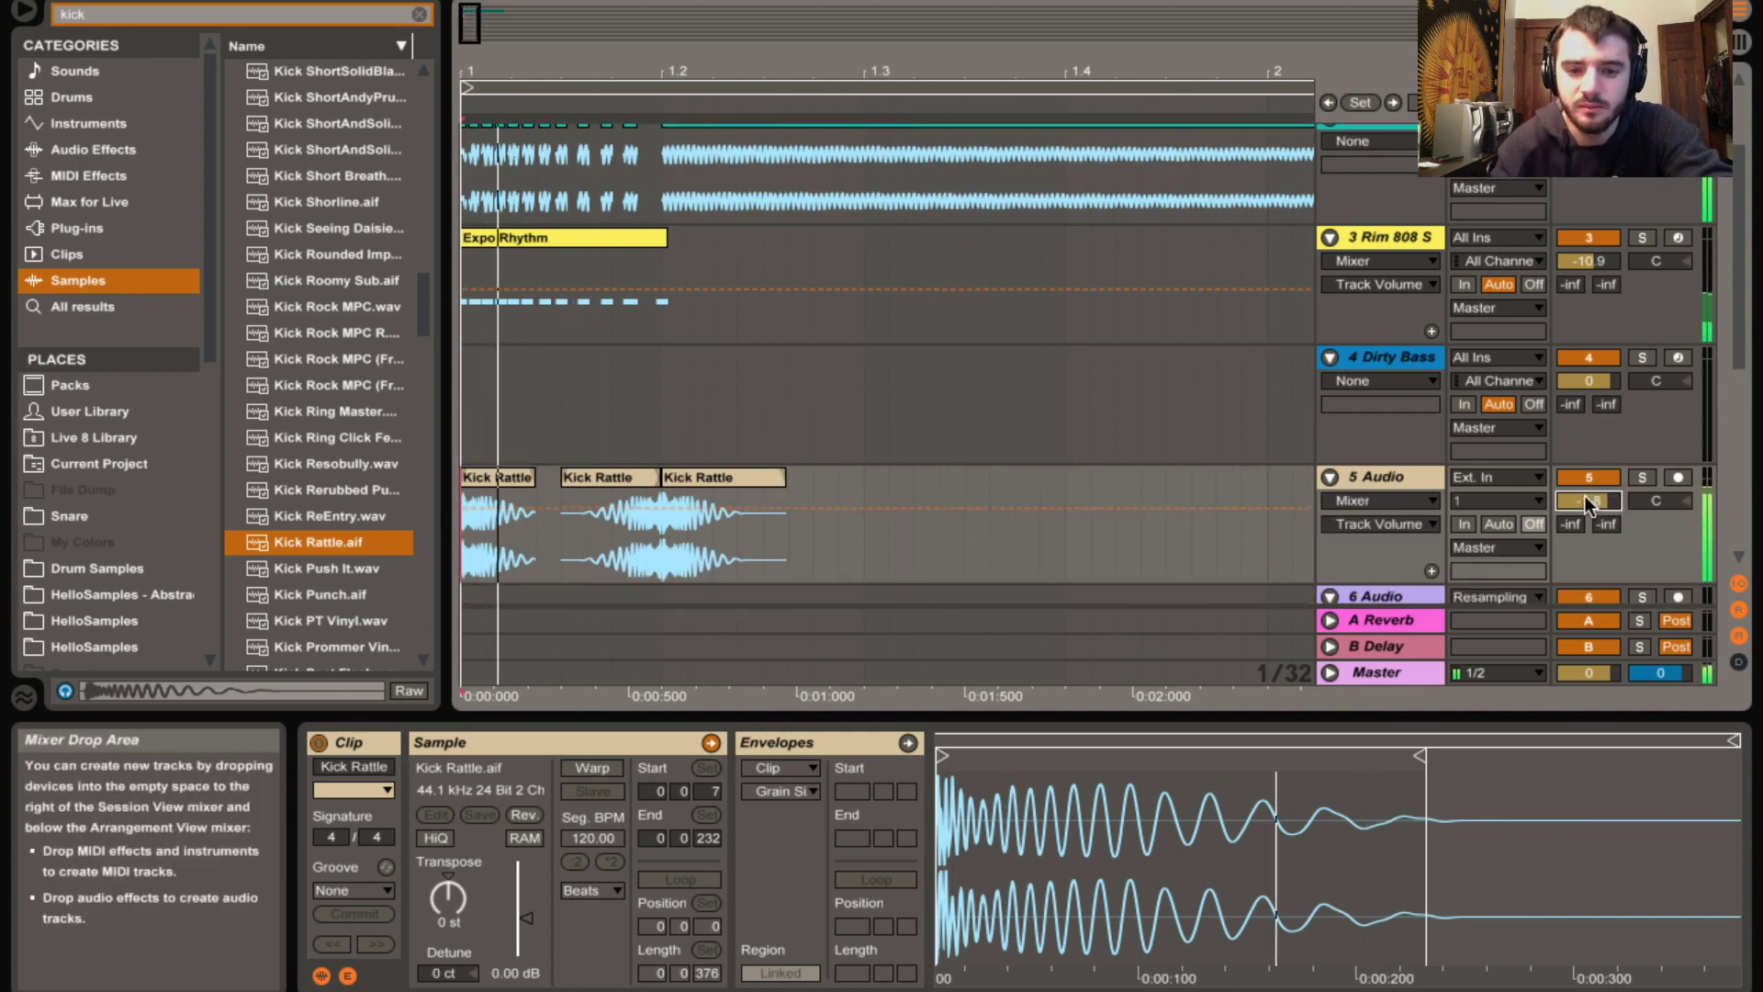
{"action": "left_click", "coordinate": [489, 484]}
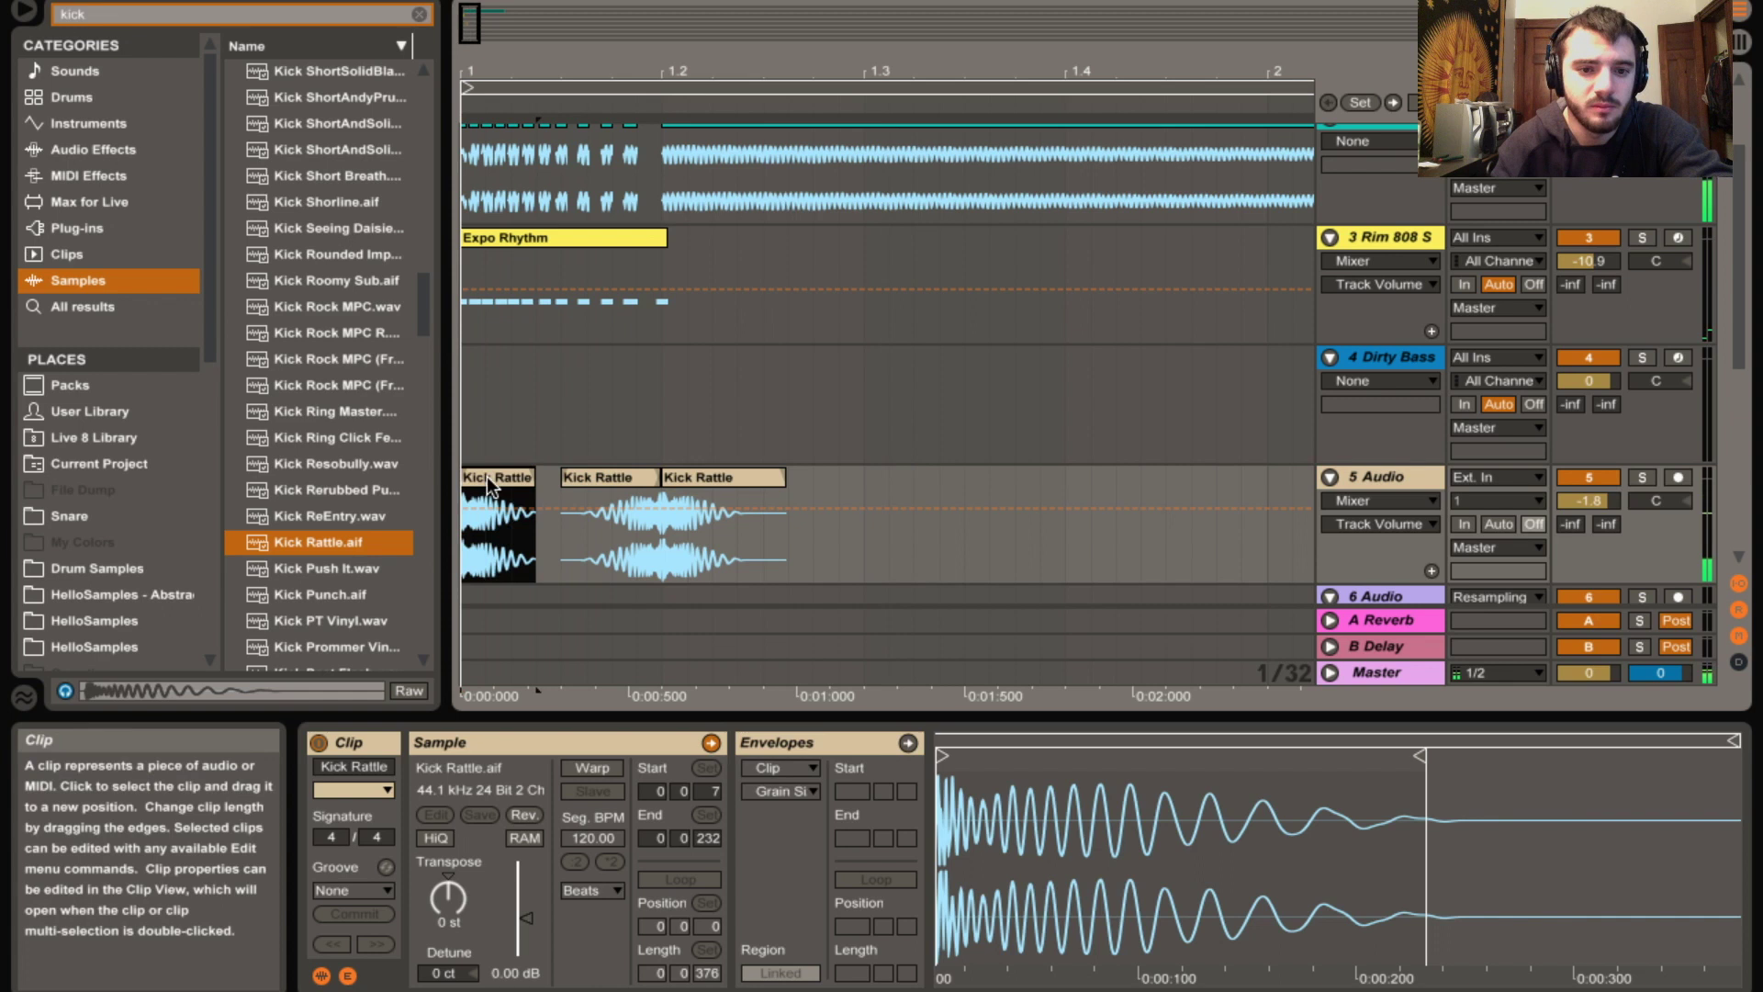
{"action": "key", "text": "Delete"}
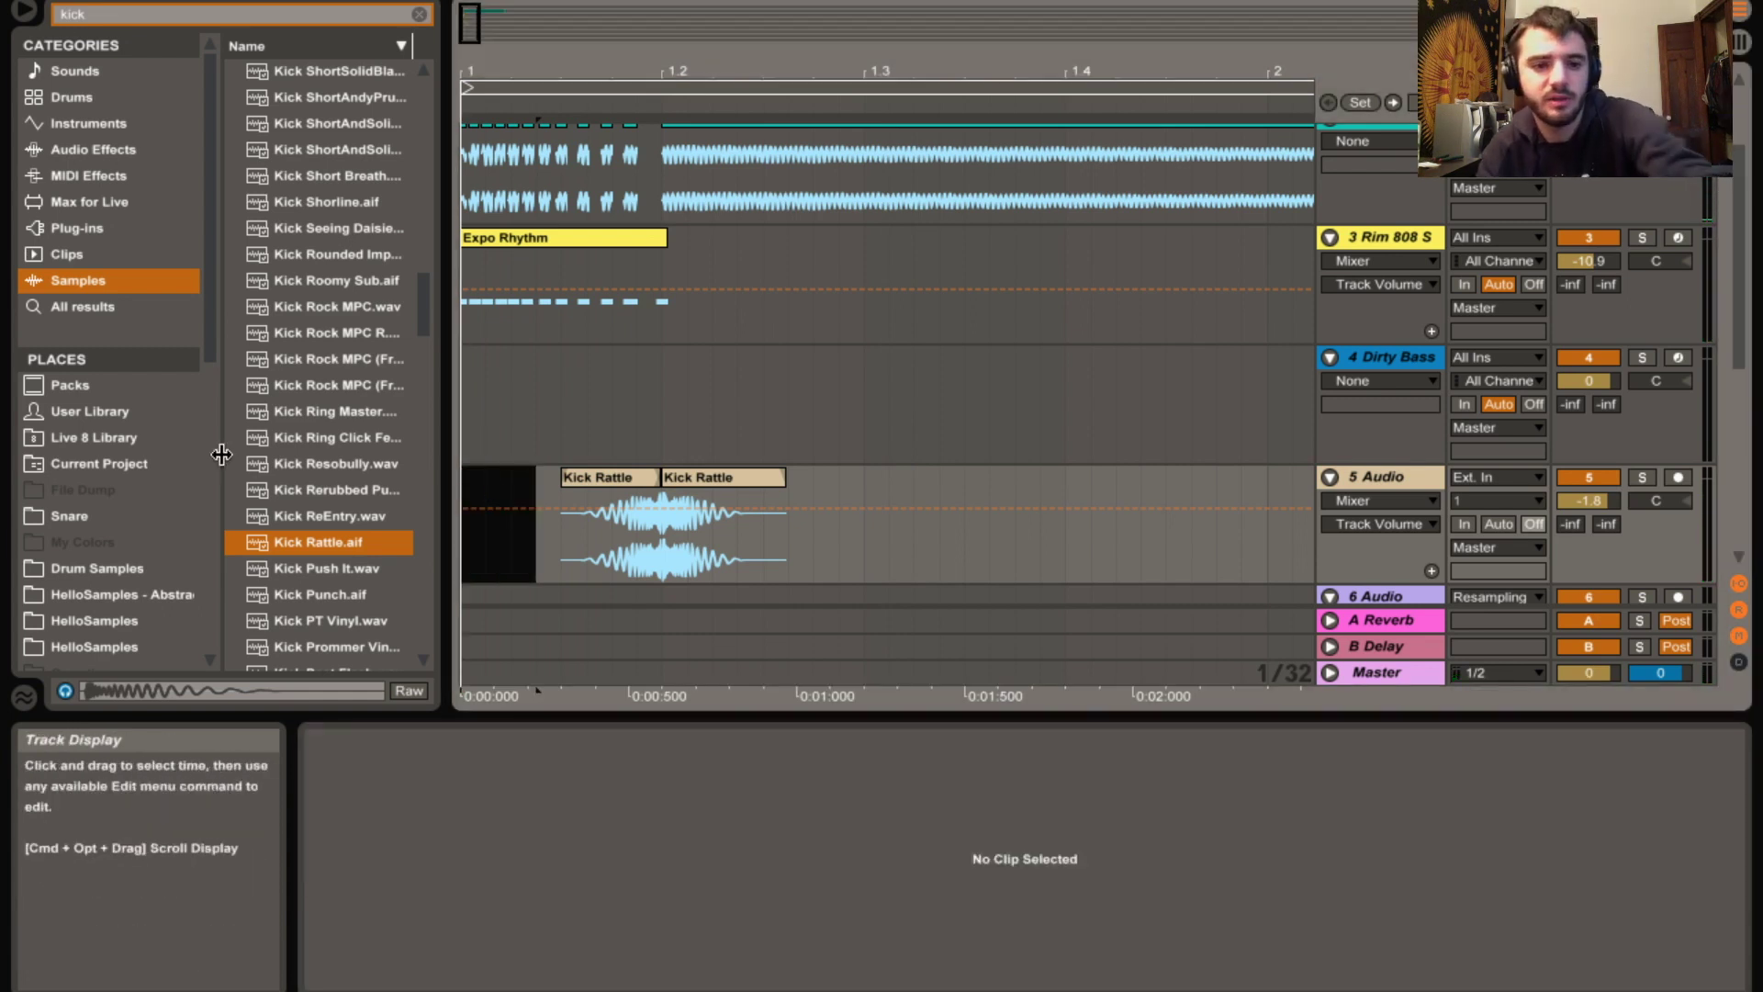
Audition the kick samples listed near Kick Rattle, from Kick Rock MPC down to Kick Prommer Vinyl
{"action": "left_click", "coordinate": [338, 463]}
{"action": "left_click", "coordinate": [331, 410]}
{"action": "left_click", "coordinate": [332, 382]}
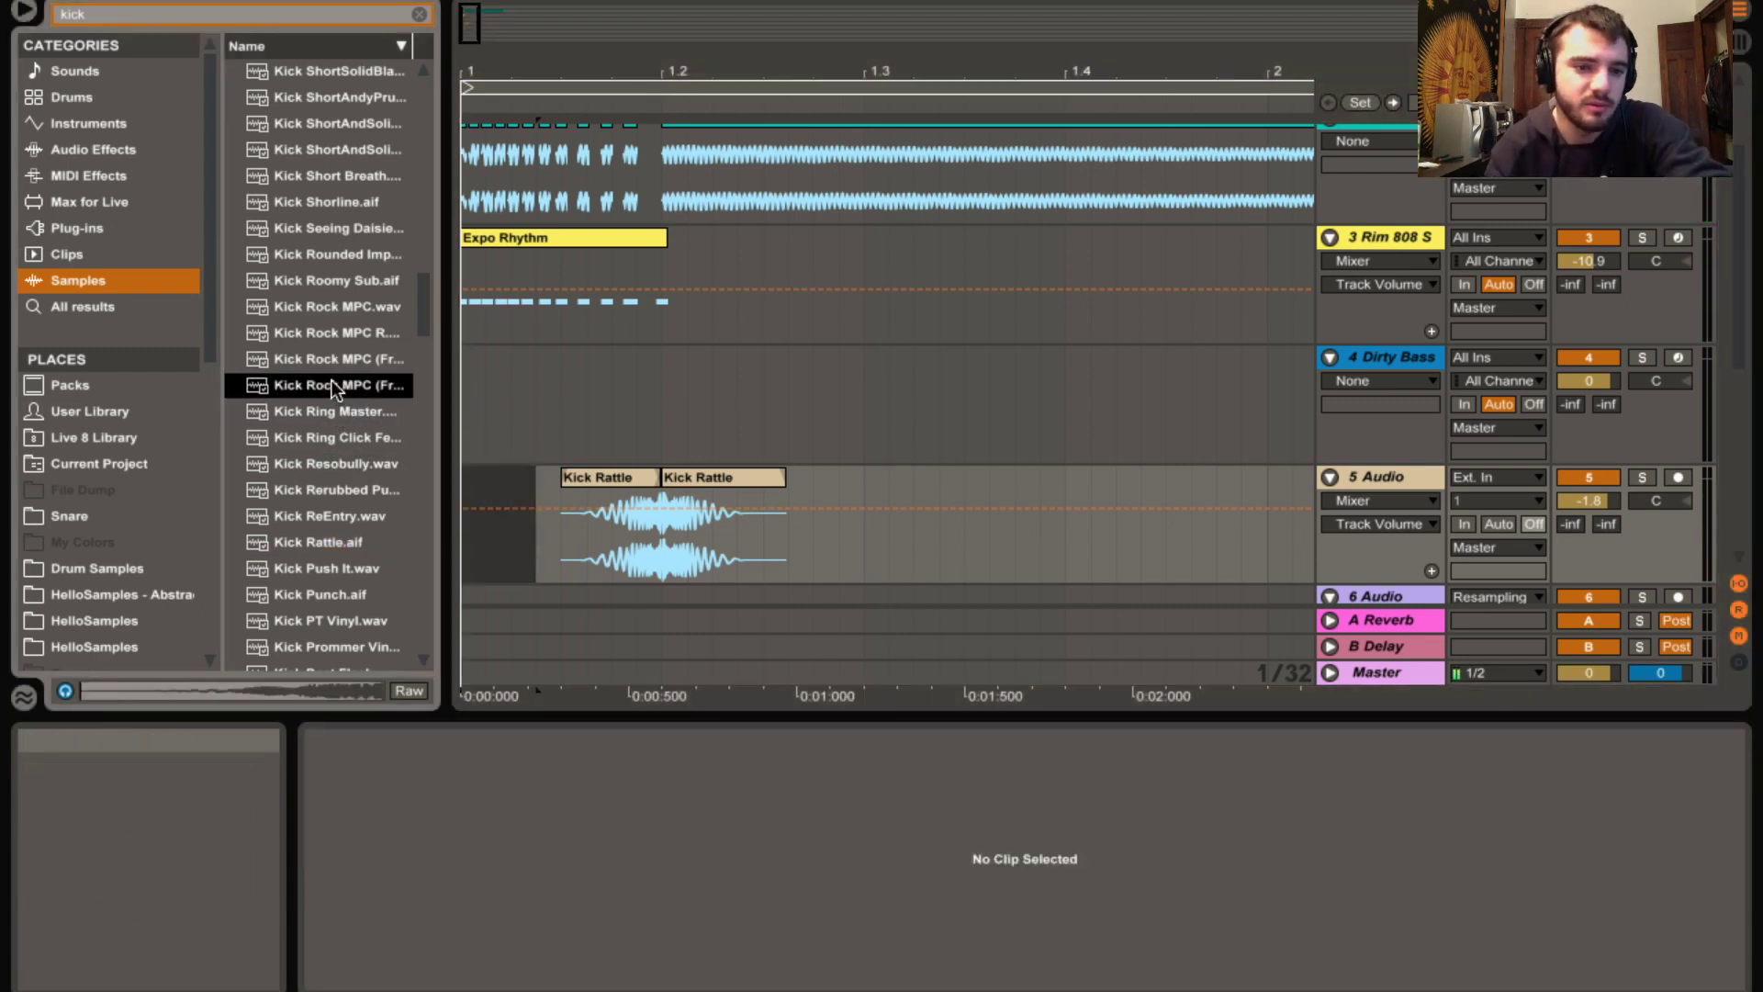
{"action": "left_click", "coordinate": [332, 334]}
{"action": "left_click", "coordinate": [333, 462]}
{"action": "left_click", "coordinate": [328, 542]}
{"action": "left_click", "coordinate": [323, 568]}
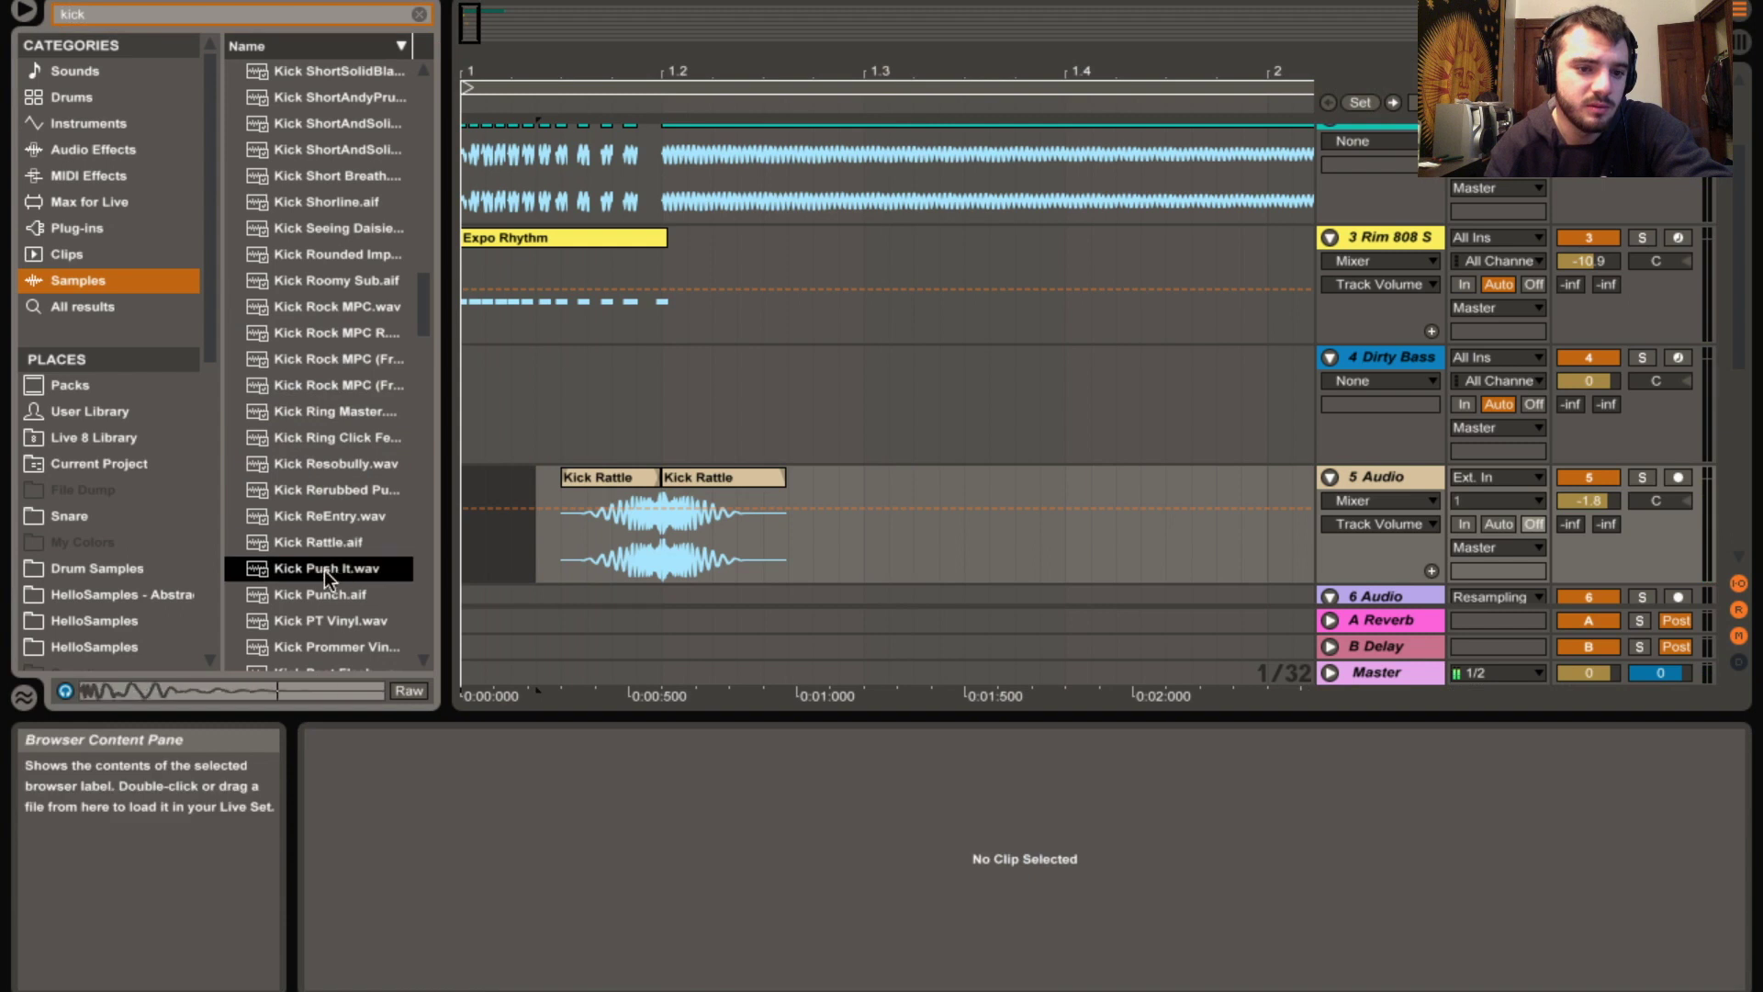
{"action": "left_click", "coordinate": [327, 593]}
{"action": "left_click", "coordinate": [293, 619]}
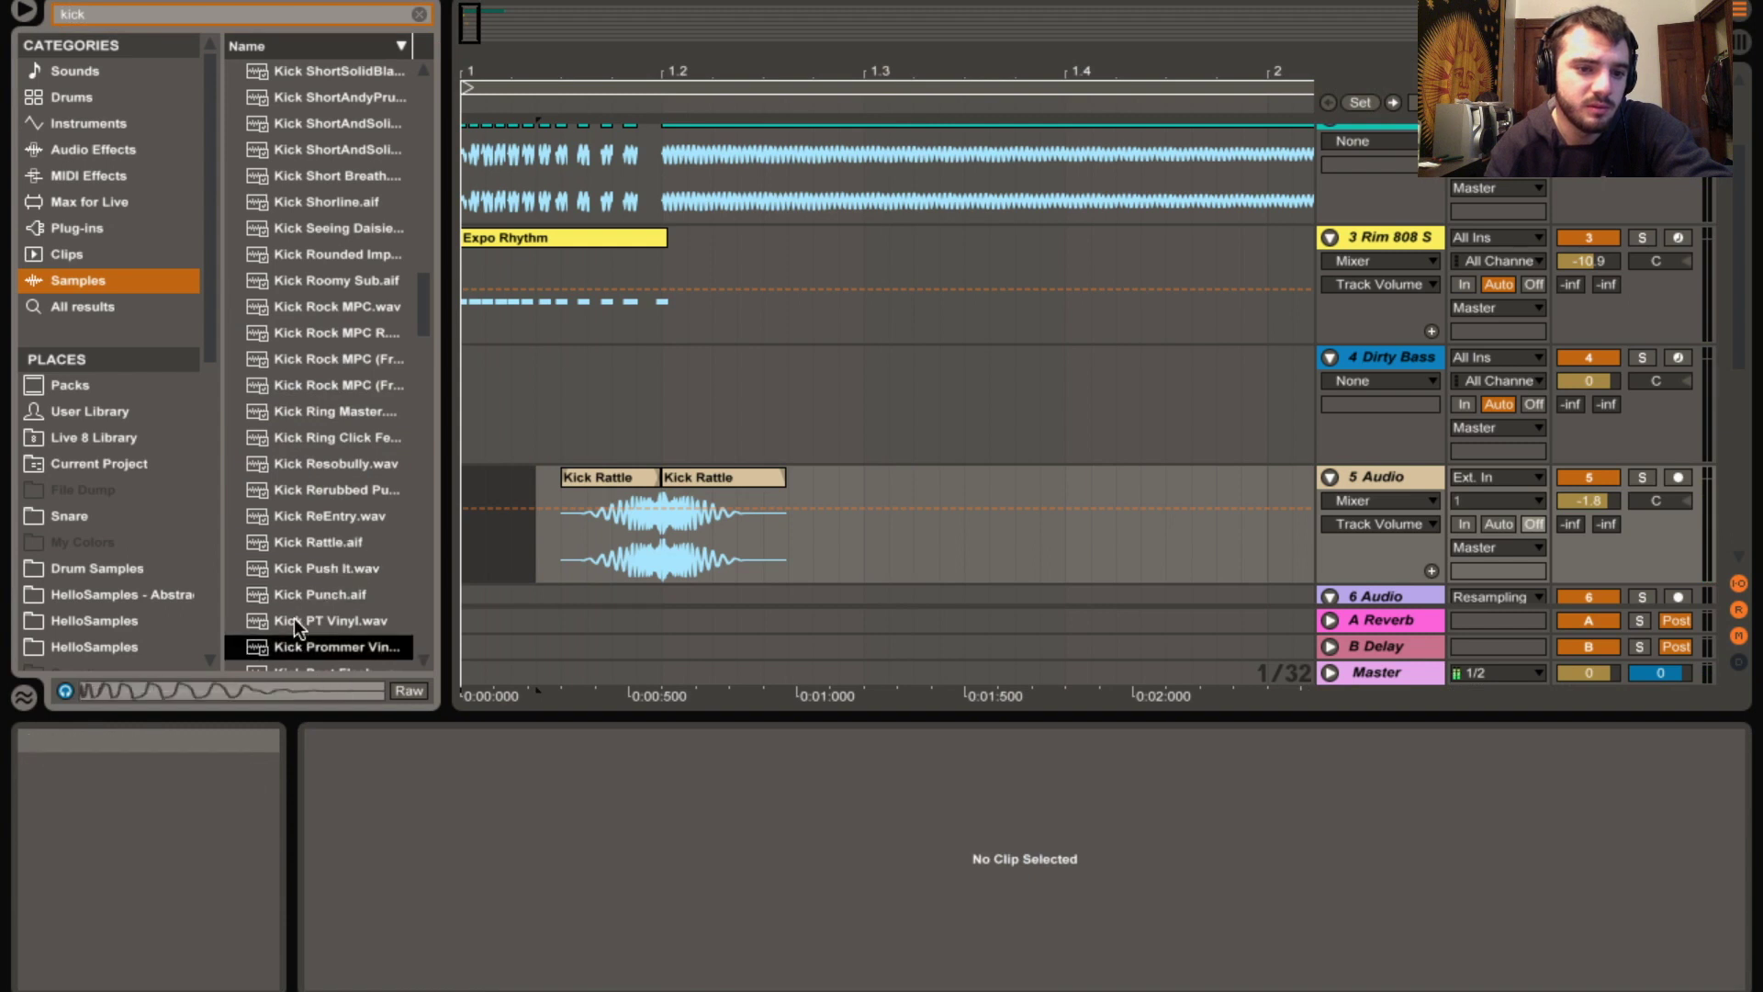
Place the Kick Prommer Vinyl sample at the start of the 5 Audio track and play the arrangement
{"action": "left_click", "coordinate": [294, 644]}
{"action": "left_click_drag", "start_coordinate": [448, 515], "coordinate": [466, 509]}
{"action": "left_click", "coordinate": [505, 518]}
{"action": "key", "text": "space"}
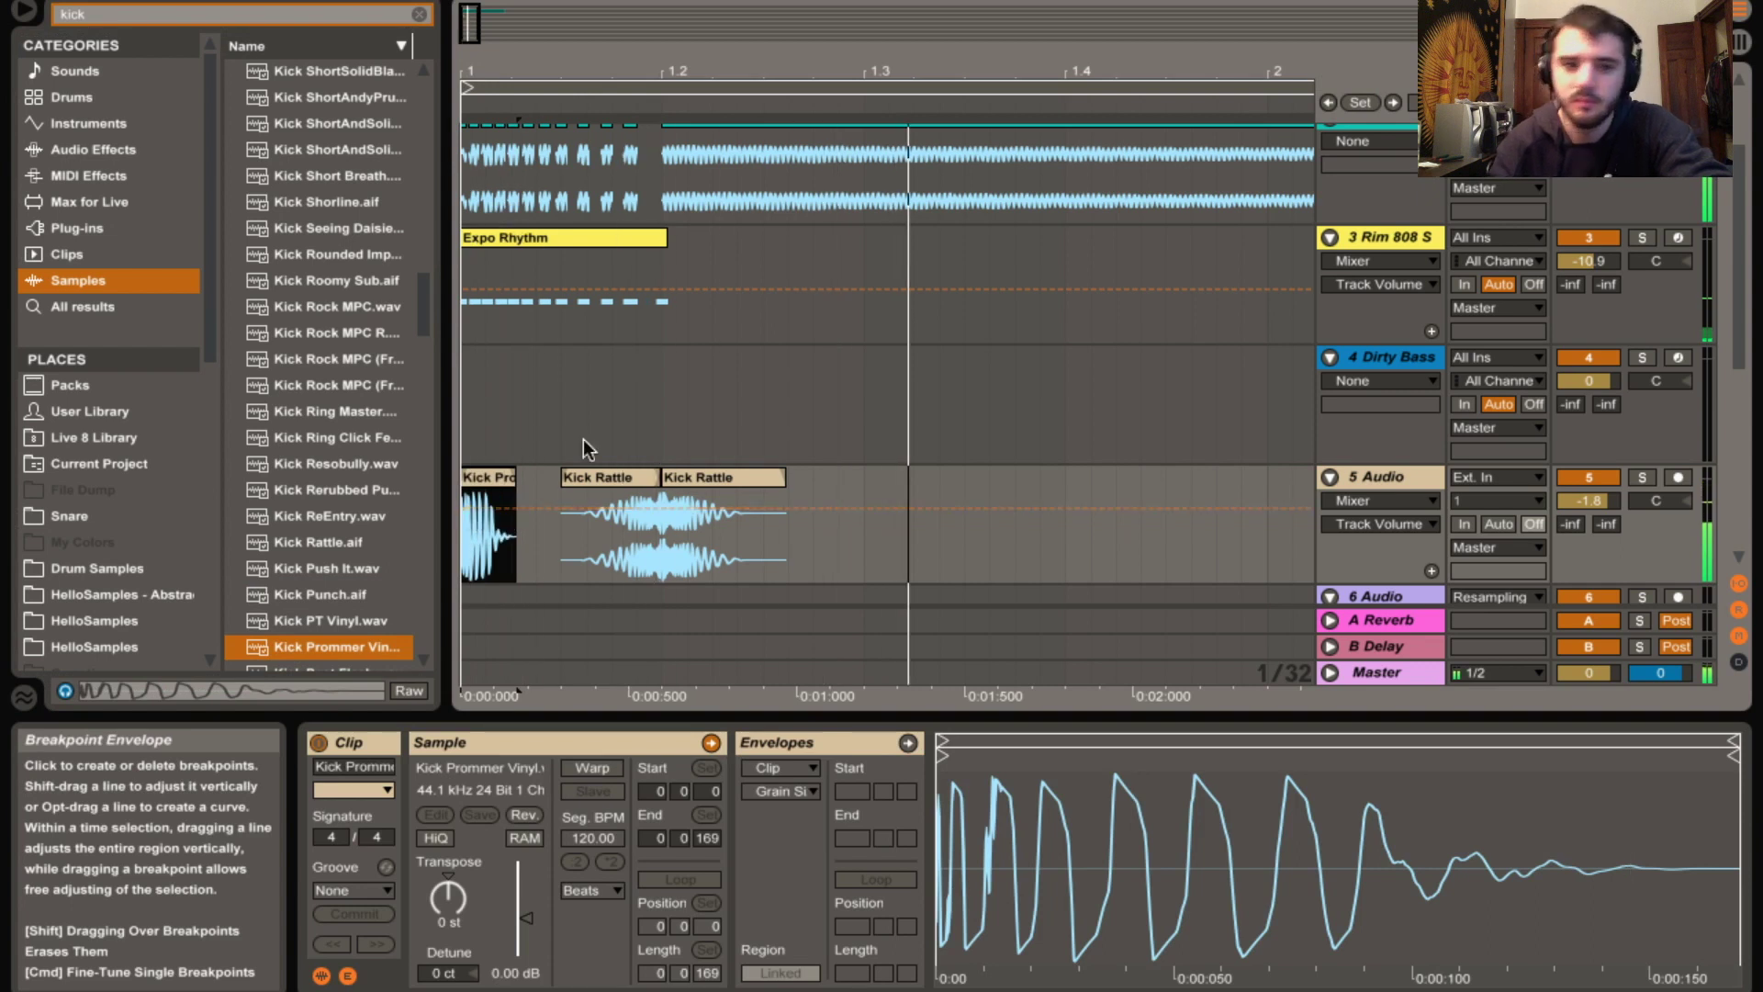
{"action": "scroll", "coordinate": [582, 439], "scroll_direction": "up", "scroll_amount": 3}
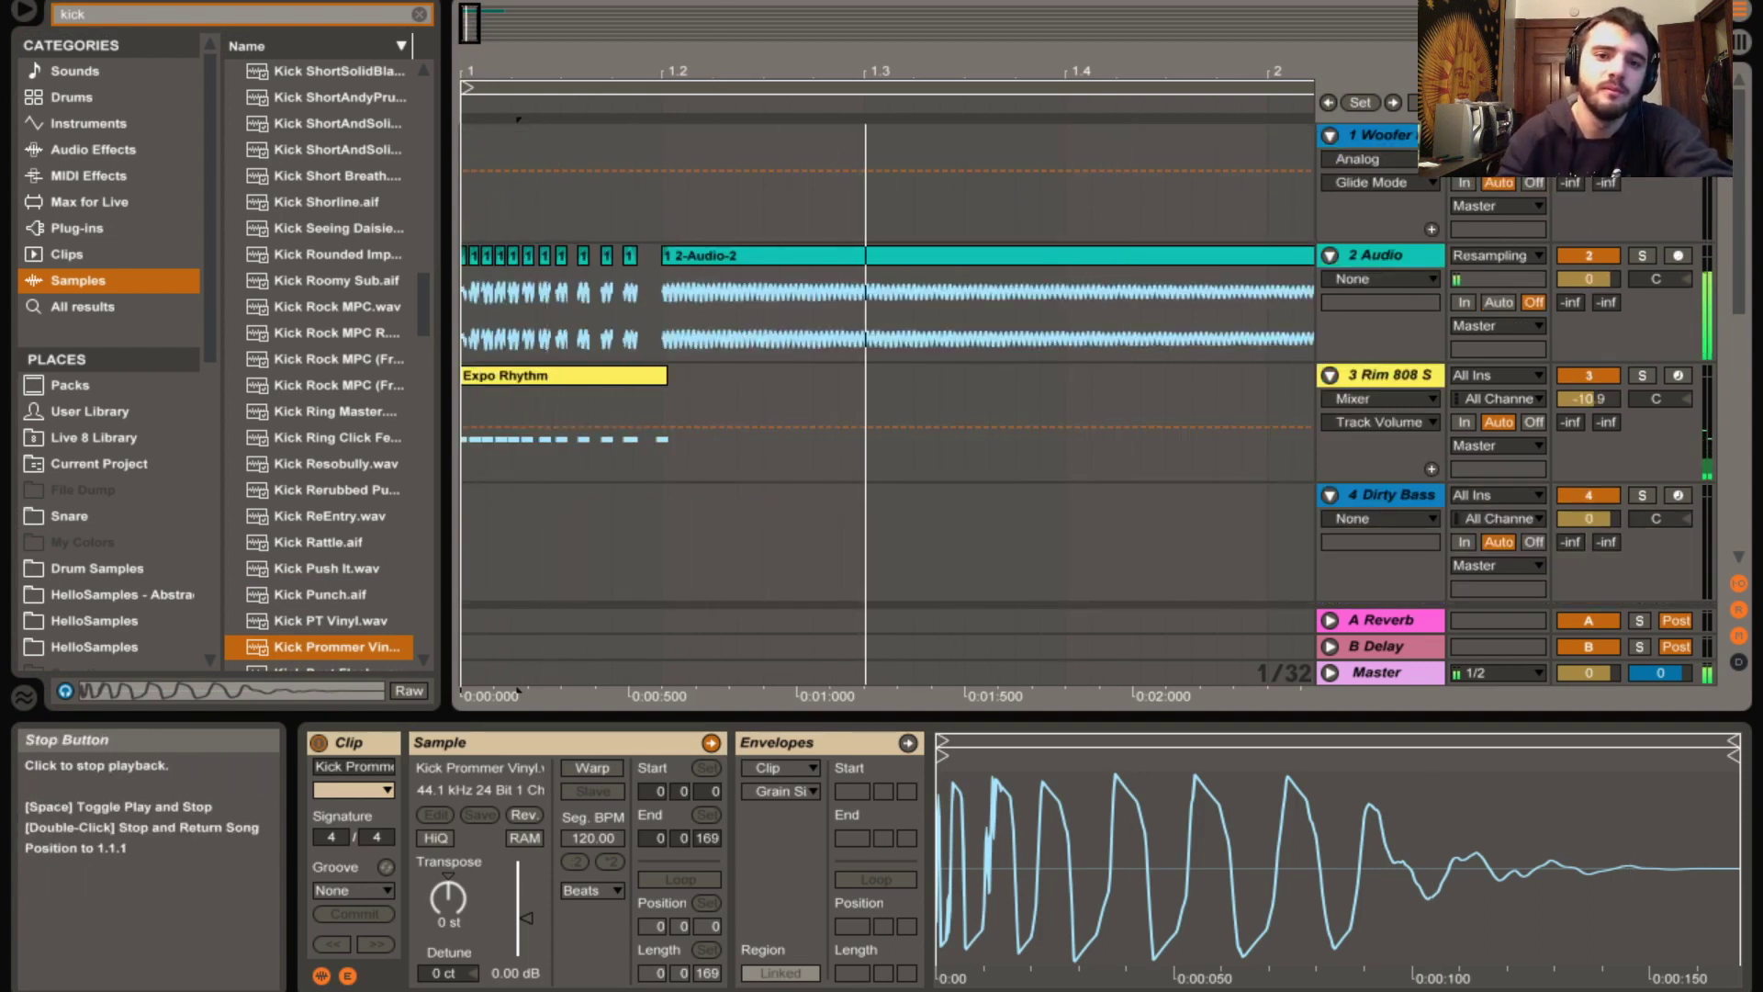
{"action": "scroll", "coordinate": [827, 266], "scroll_direction": "down", "scroll_amount": 3}
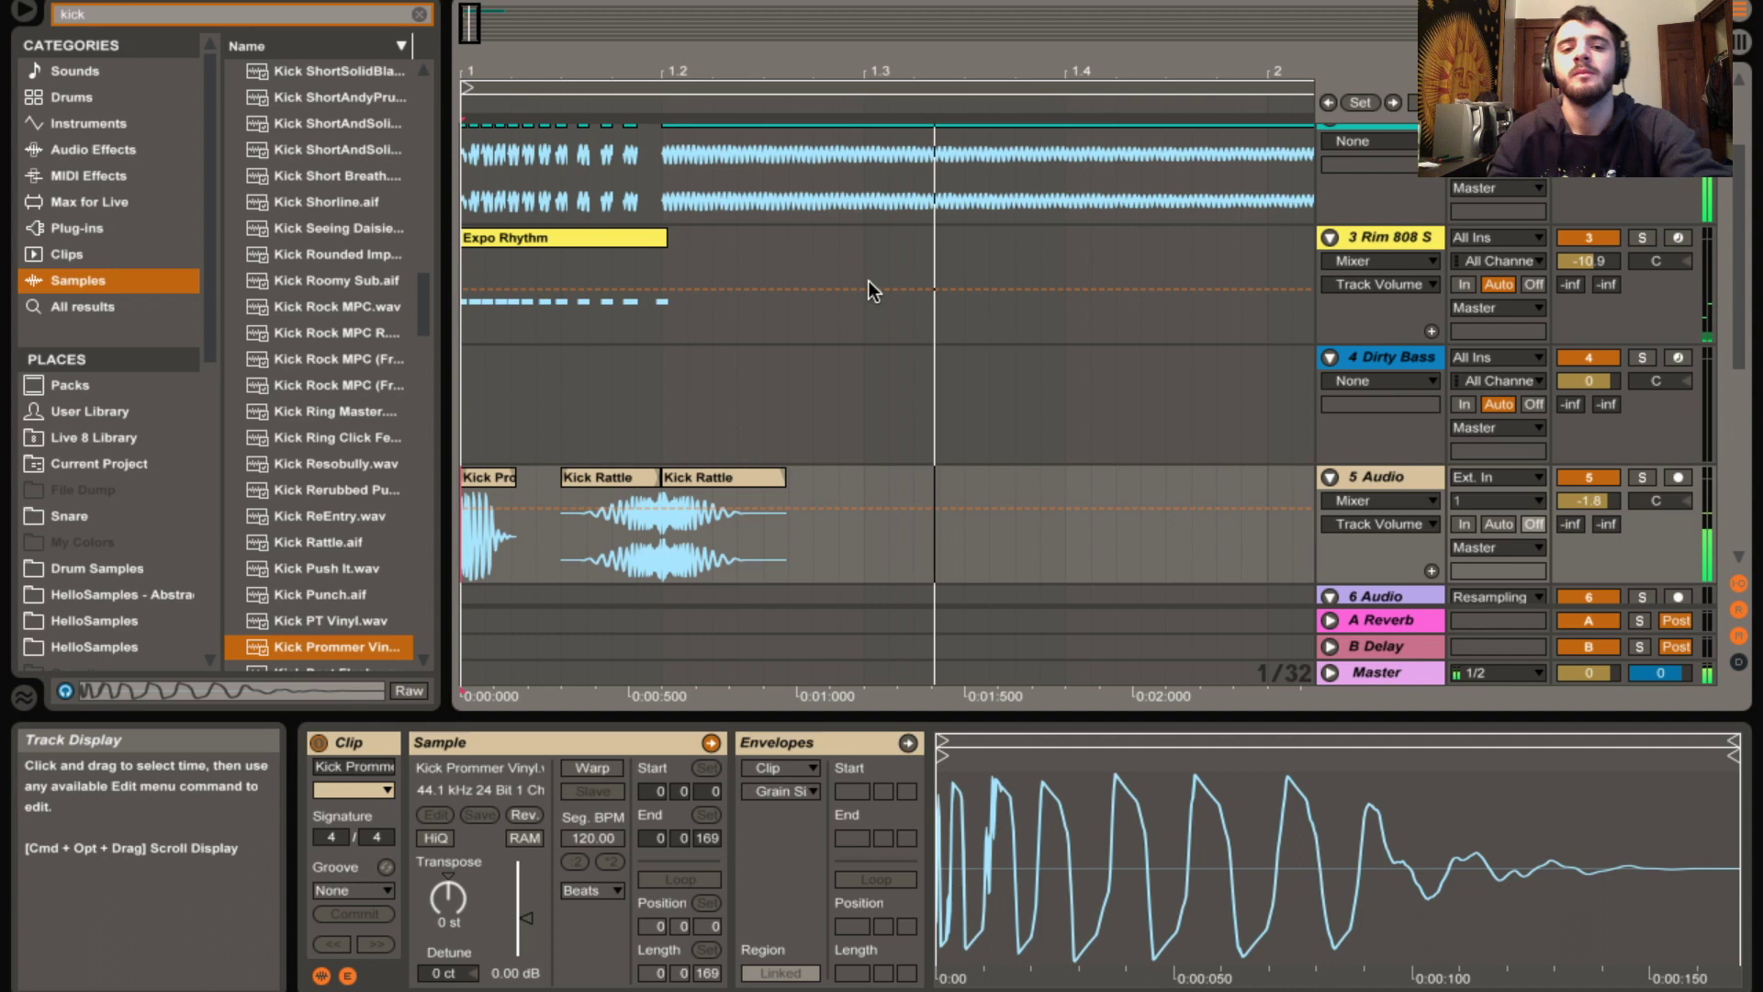
Insert an audio track below the Woofer track and copy the sustained bass clip onto it at 1.2, with sample start 1 1 1
{"action": "scroll", "coordinate": [909, 350], "scroll_direction": "up", "scroll_amount": 3}
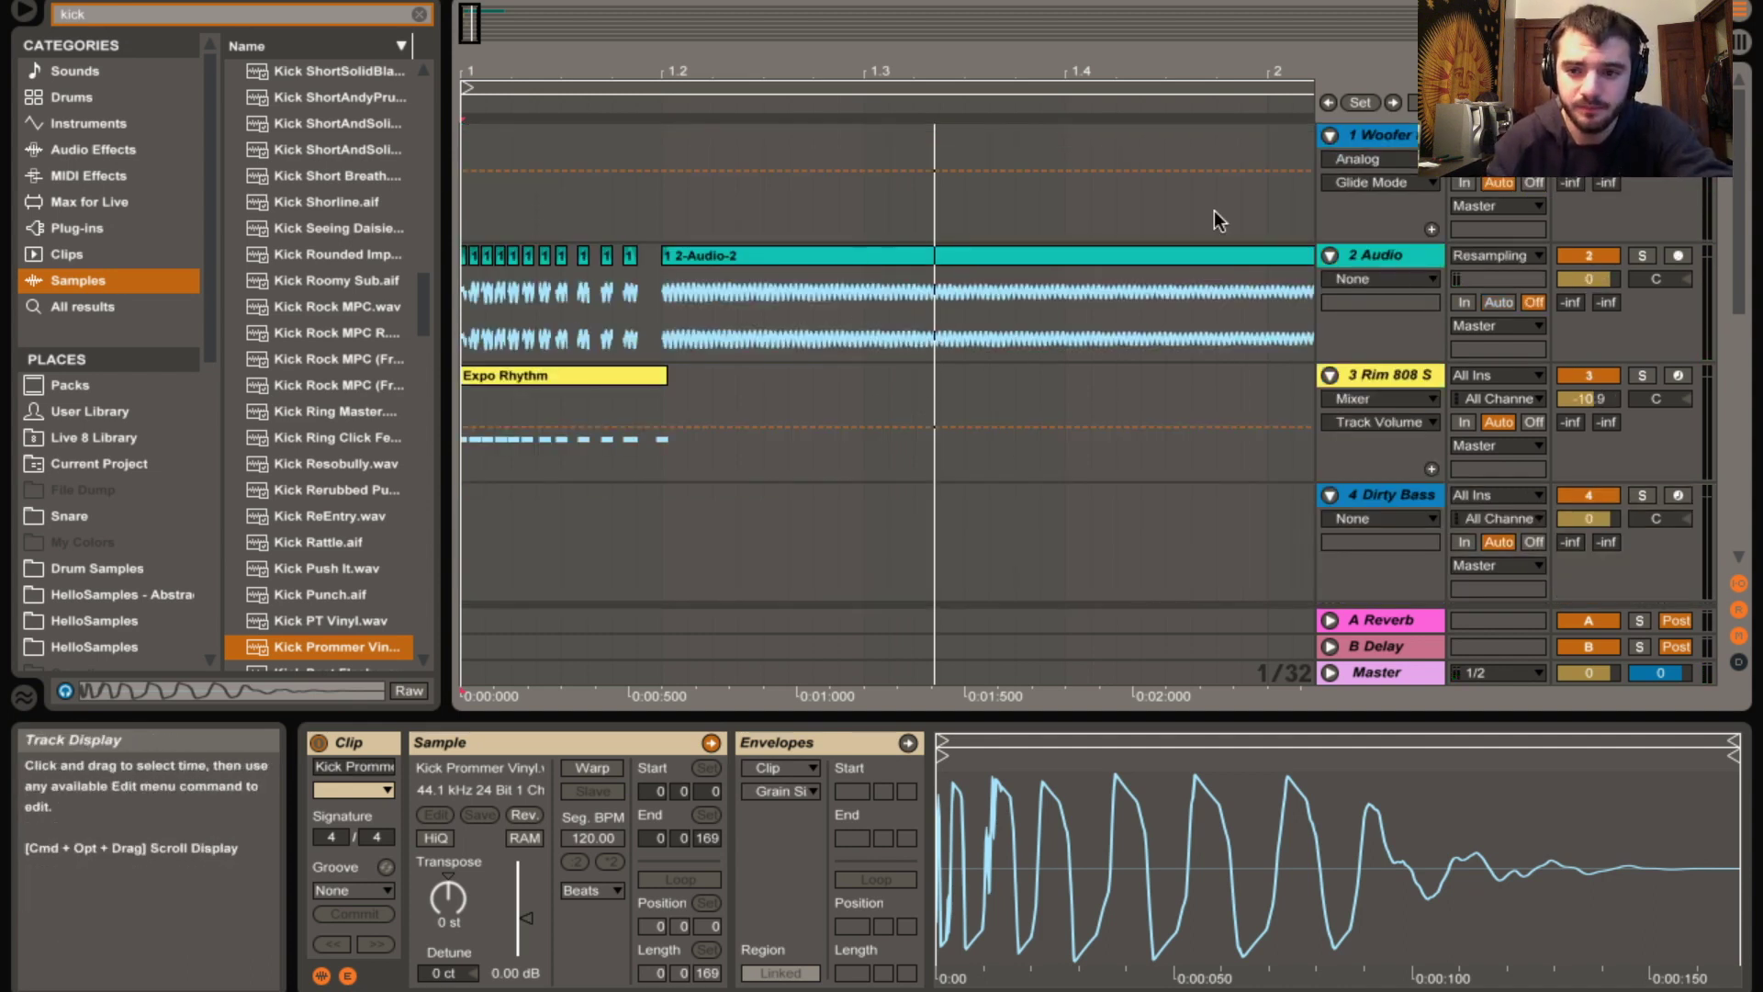
{"action": "left_click", "coordinate": [1374, 134]}
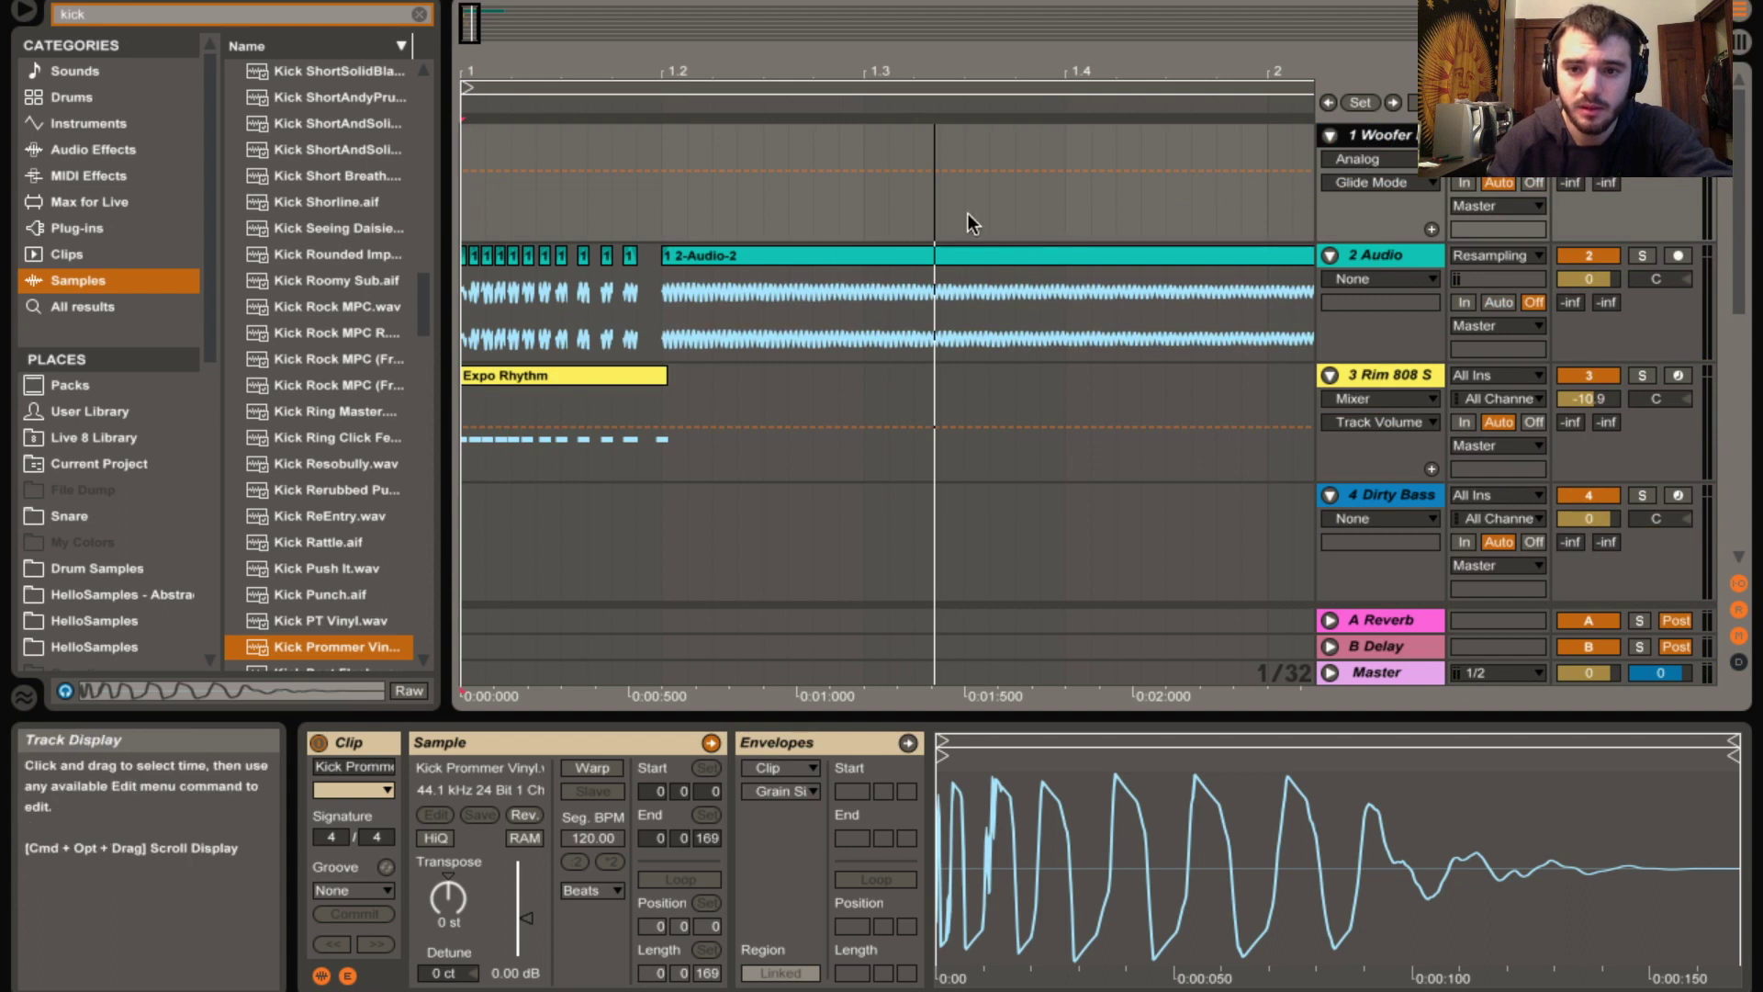
{"action": "key", "text": "ctrl+t"}
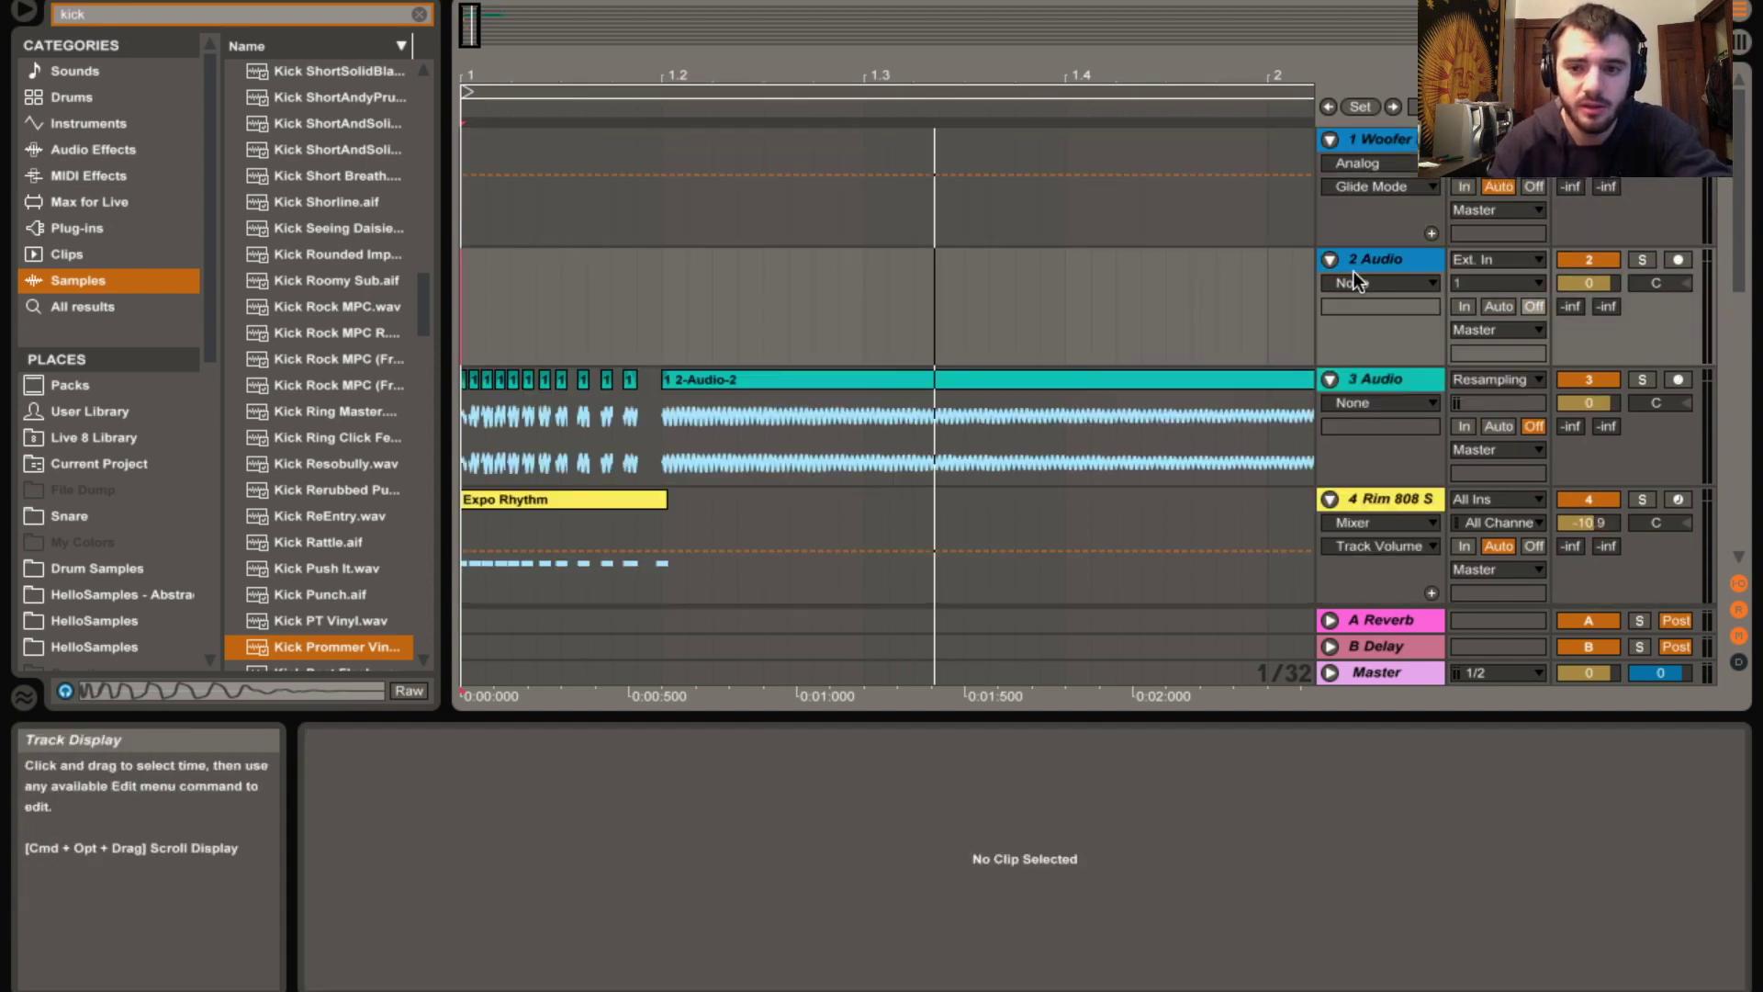
{"action": "left_click", "coordinate": [696, 382]}
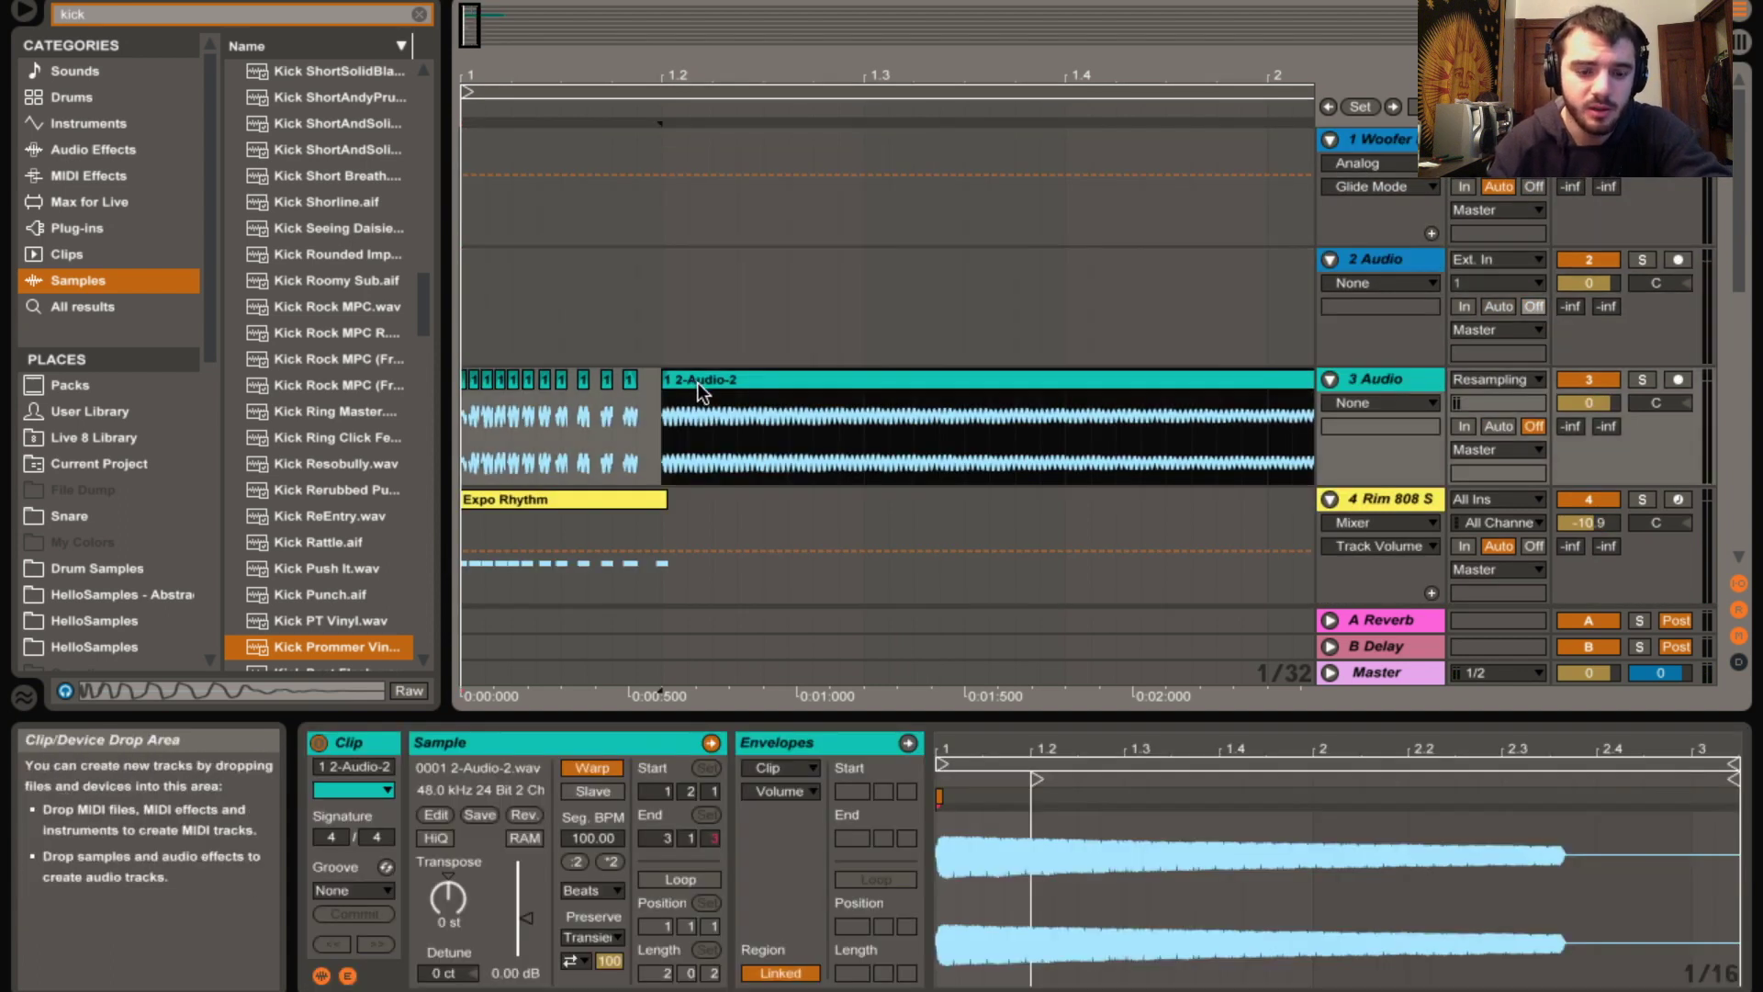
{"action": "left_click_drag", "start_coordinate": [697, 382], "coordinate": [599, 276]}
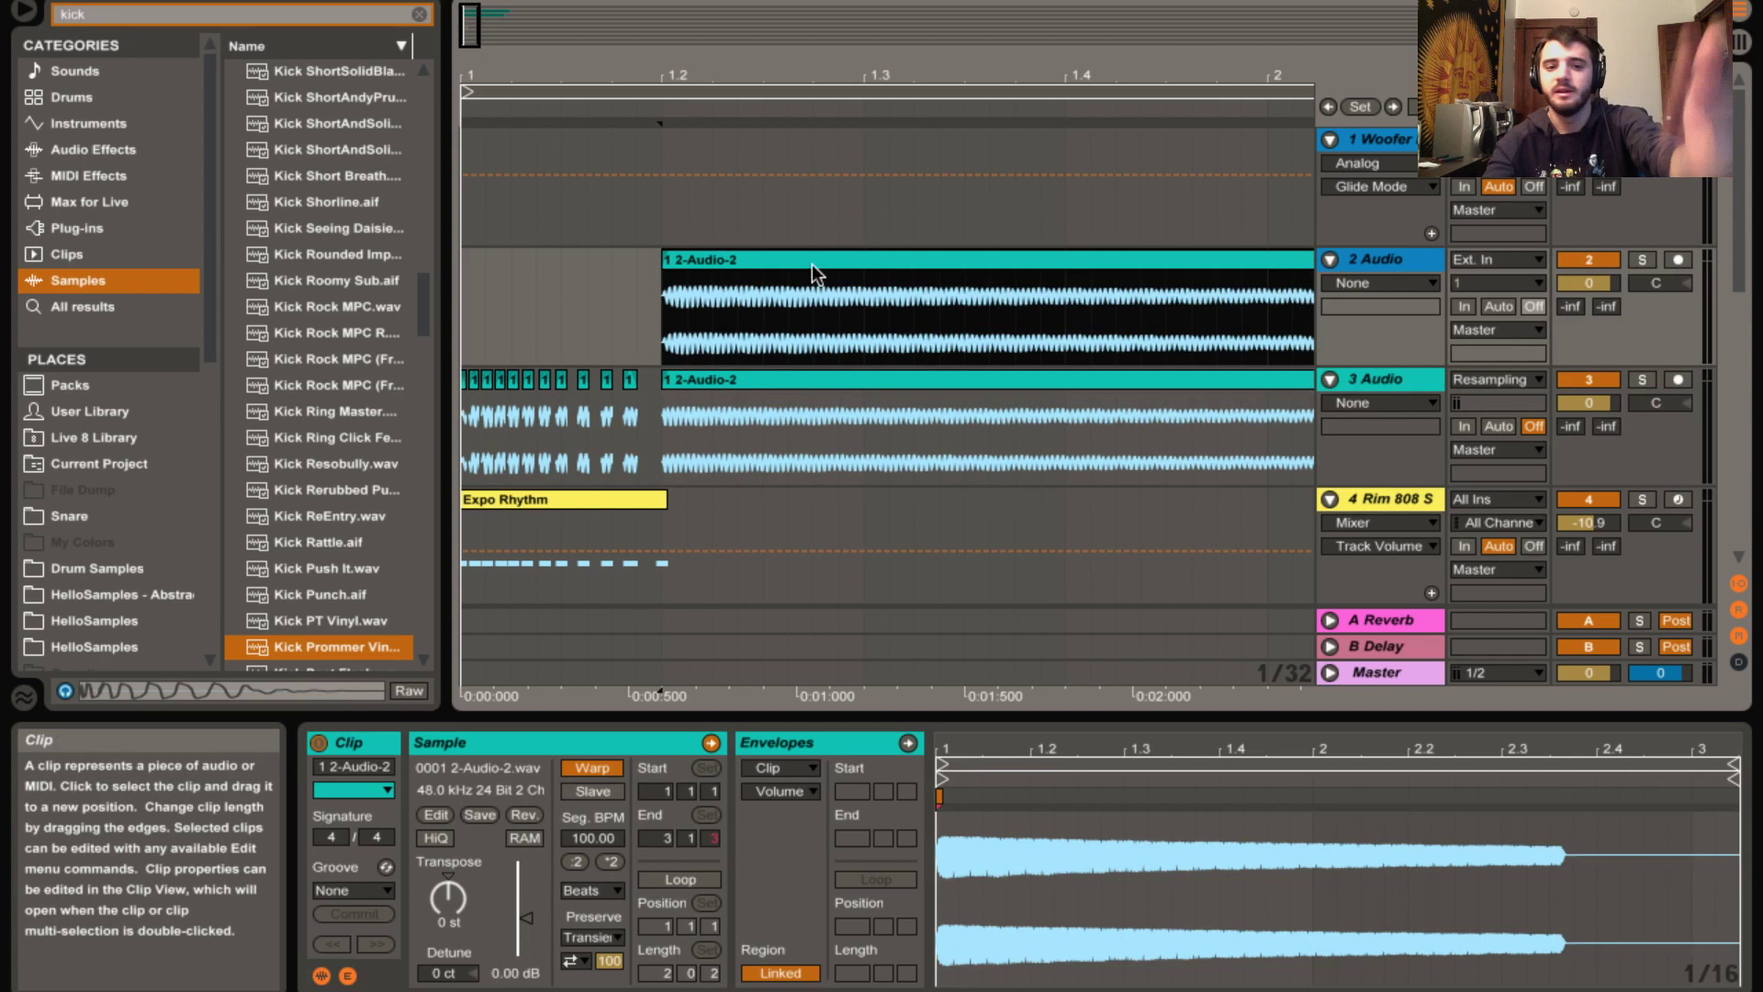
Play the arrangement from the beginning and review the layered bass, rim and kick tracks
{"action": "left_click", "coordinate": [677, 0]}
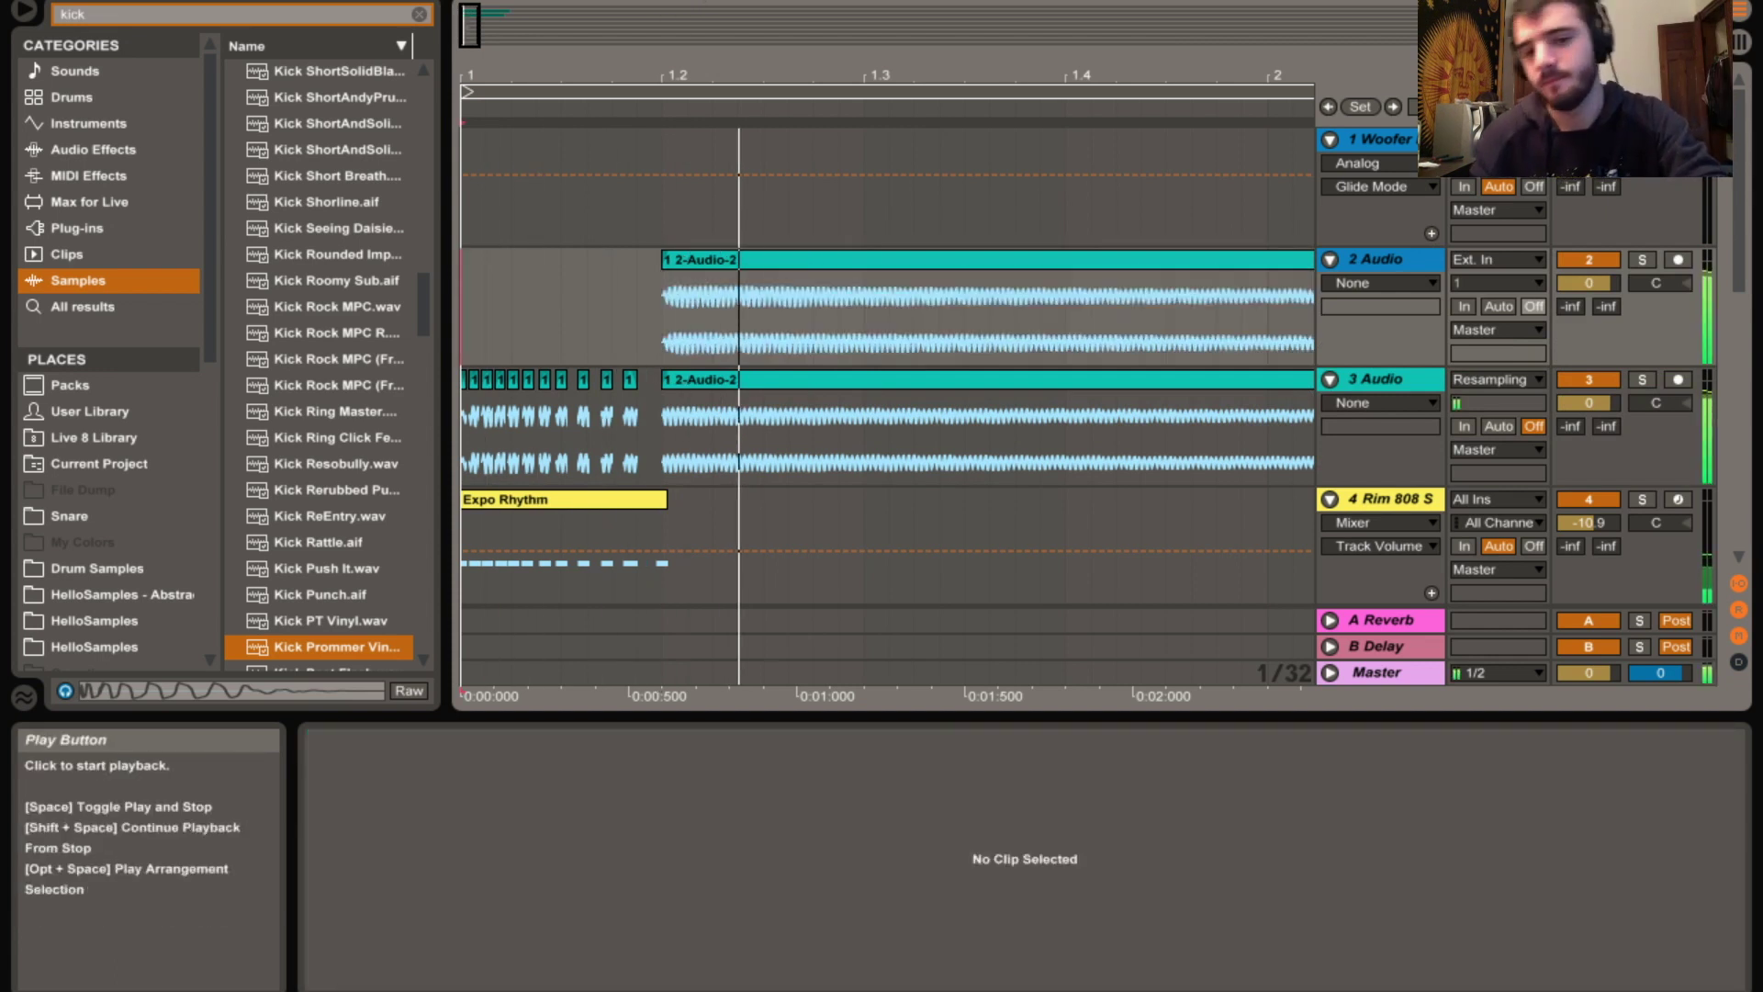
{"action": "scroll", "coordinate": [646, 444], "scroll_direction": "down", "scroll_amount": 5}
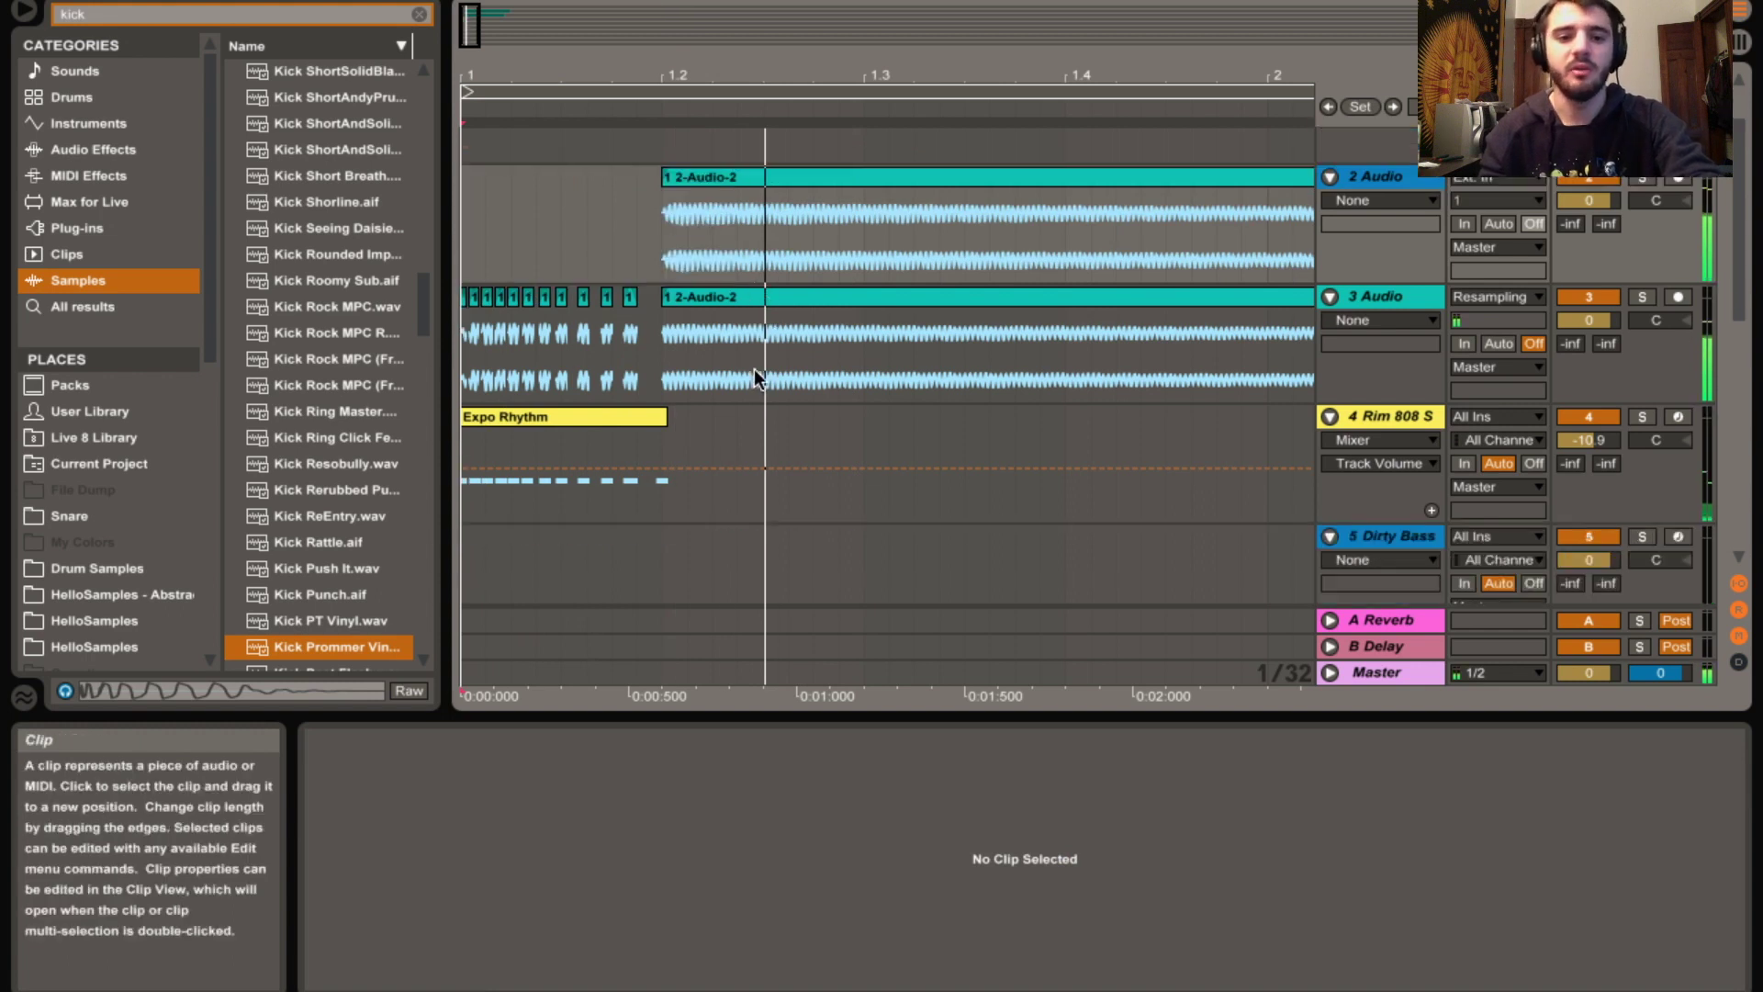
{"action": "scroll", "coordinate": [586, 426], "scroll_direction": "up", "scroll_amount": 3}
{"action": "scroll", "coordinate": [582, 408], "scroll_direction": "up", "scroll_amount": 2}
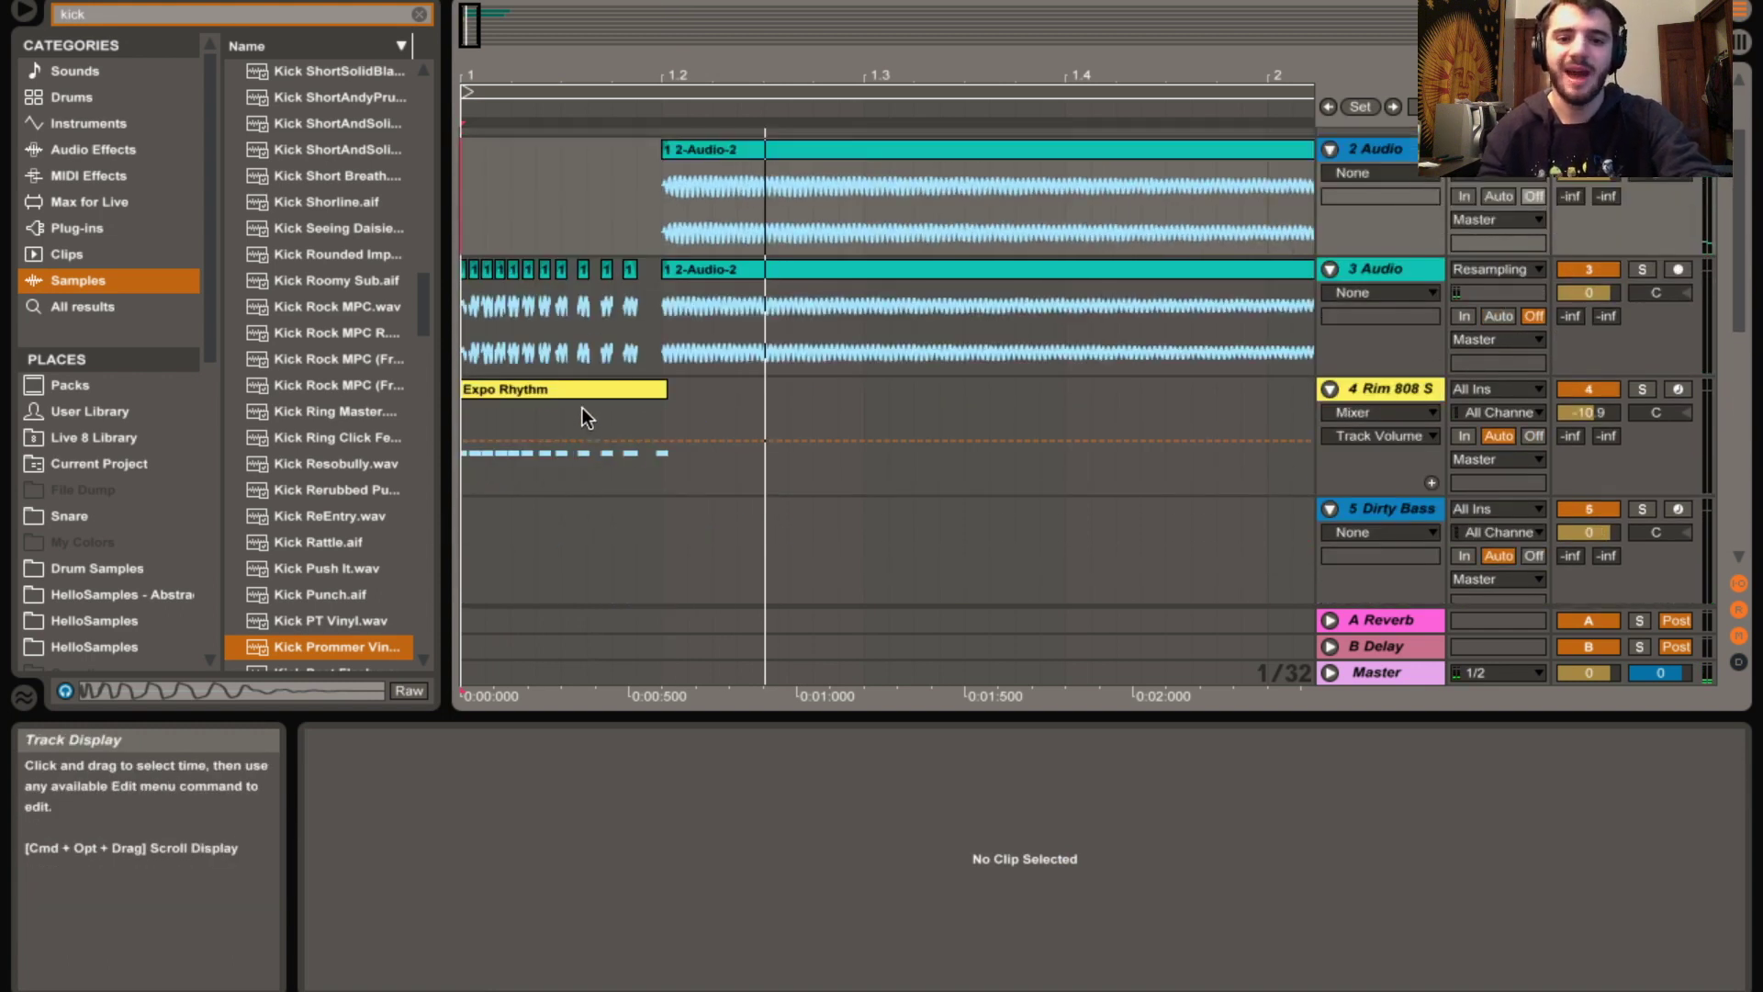
{"action": "scroll", "coordinate": [582, 406], "scroll_direction": "down", "scroll_amount": 6}
{"action": "scroll", "coordinate": [582, 404], "scroll_direction": "up", "scroll_amount": 5}
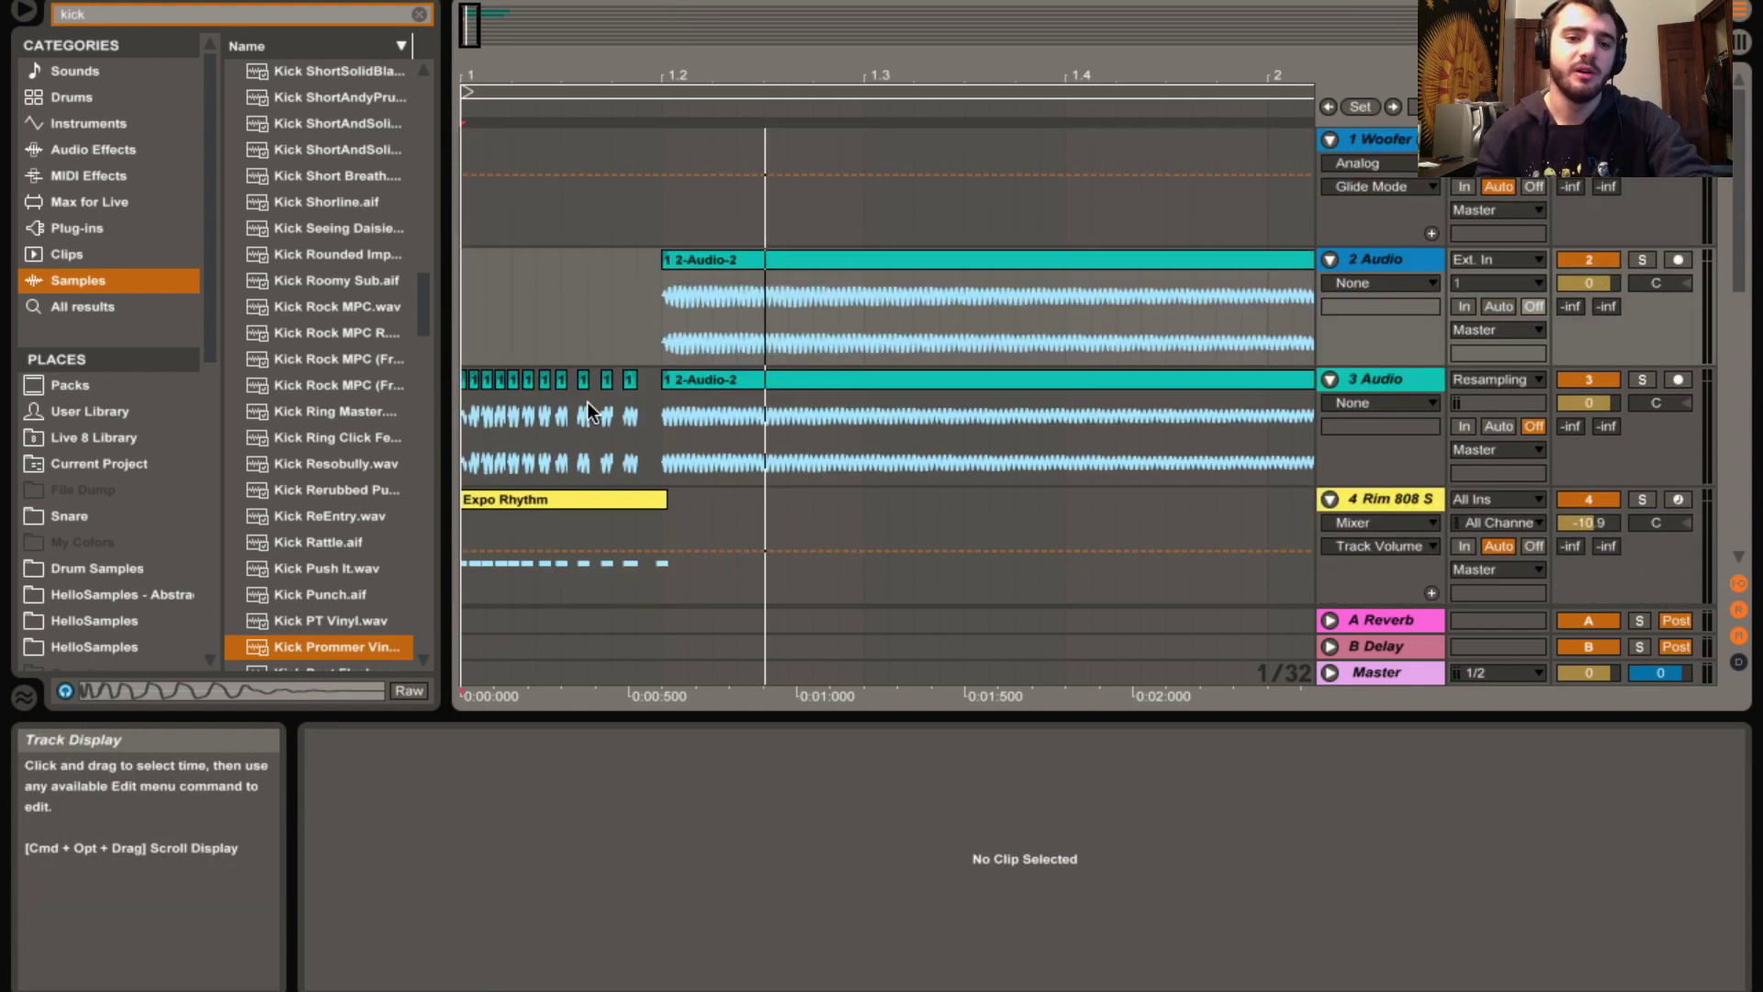
{"action": "scroll", "coordinate": [587, 402], "scroll_direction": "down", "scroll_amount": 6}
{"action": "scroll", "coordinate": [588, 402], "scroll_direction": "up", "scroll_amount": 6}
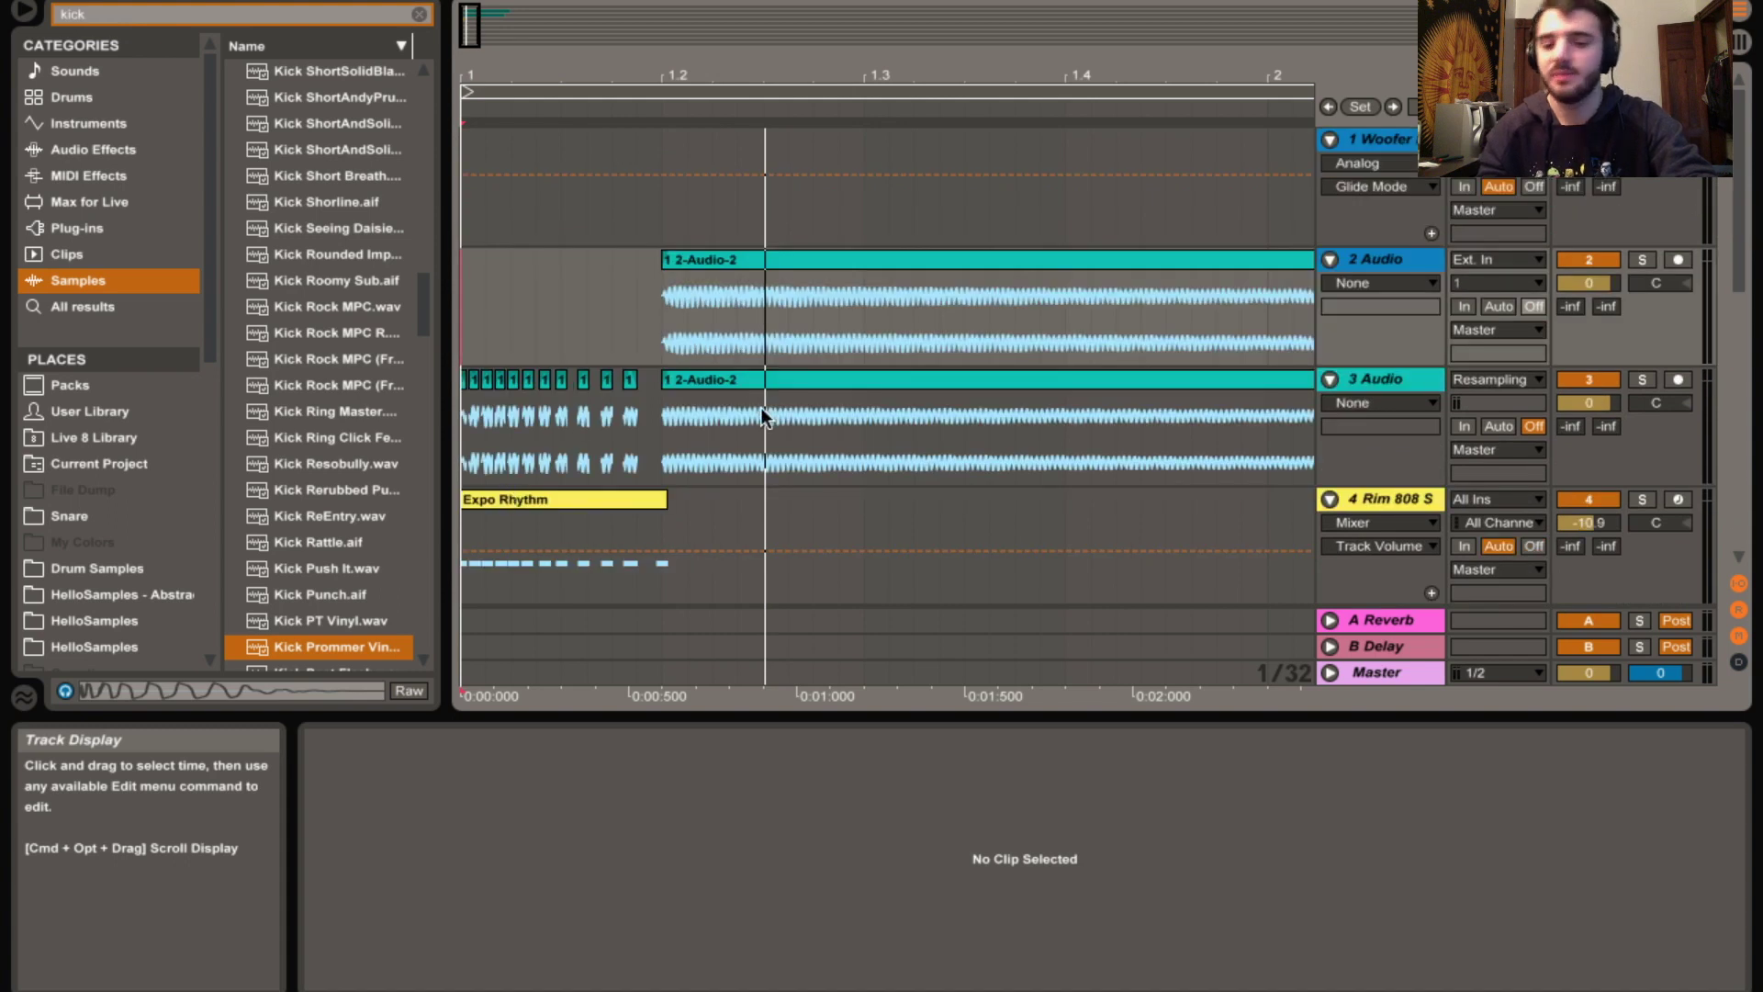
{"action": "scroll", "coordinate": [544, 382], "scroll_direction": "down", "scroll_amount": 6}
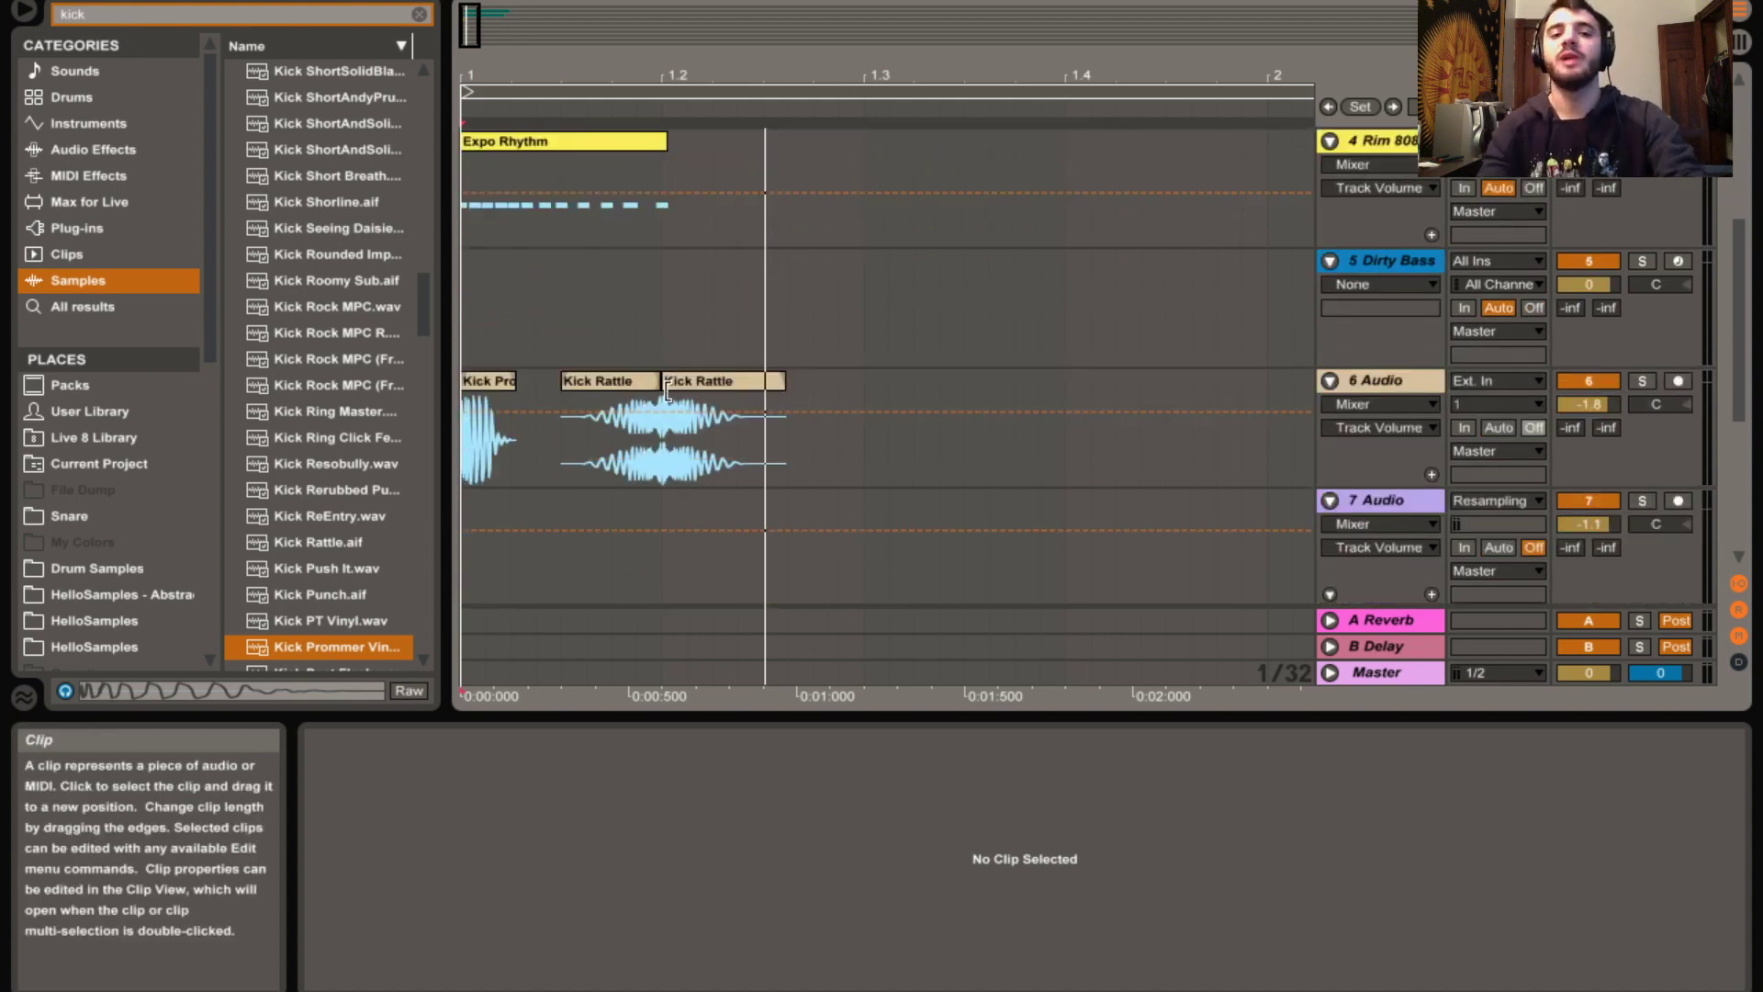
{"action": "scroll", "coordinate": [668, 395], "scroll_direction": "up", "scroll_amount": 2}
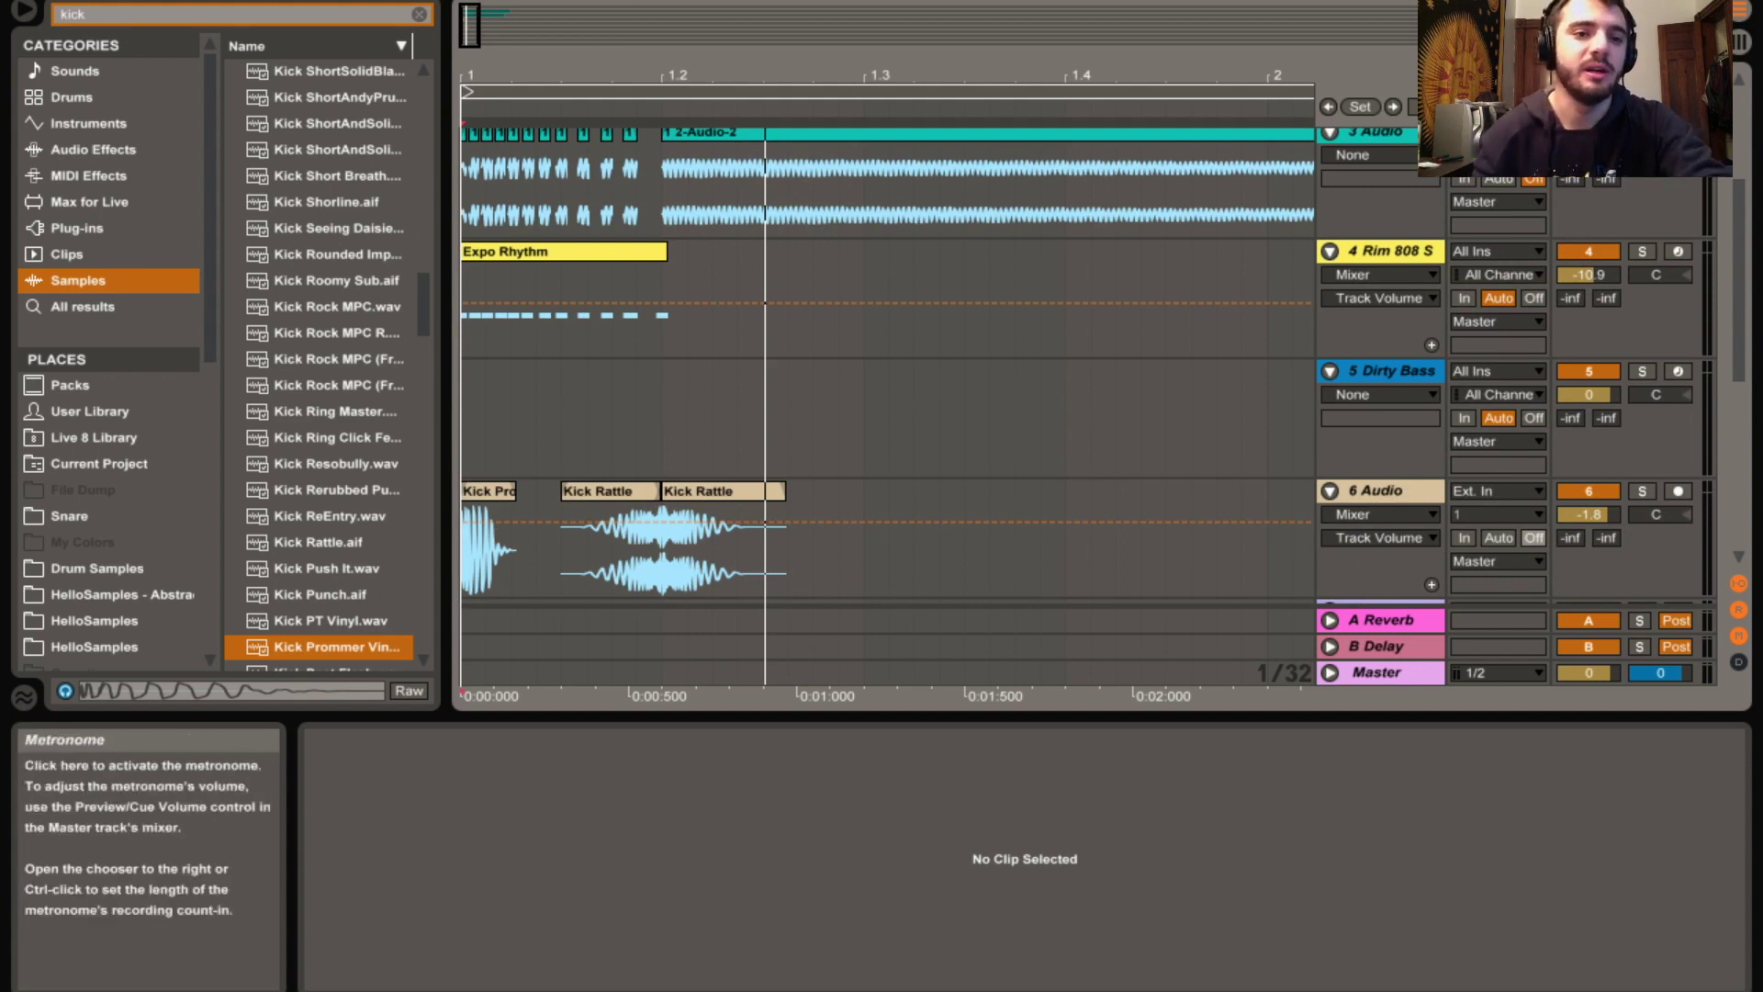
{"action": "key", "text": "Home"}
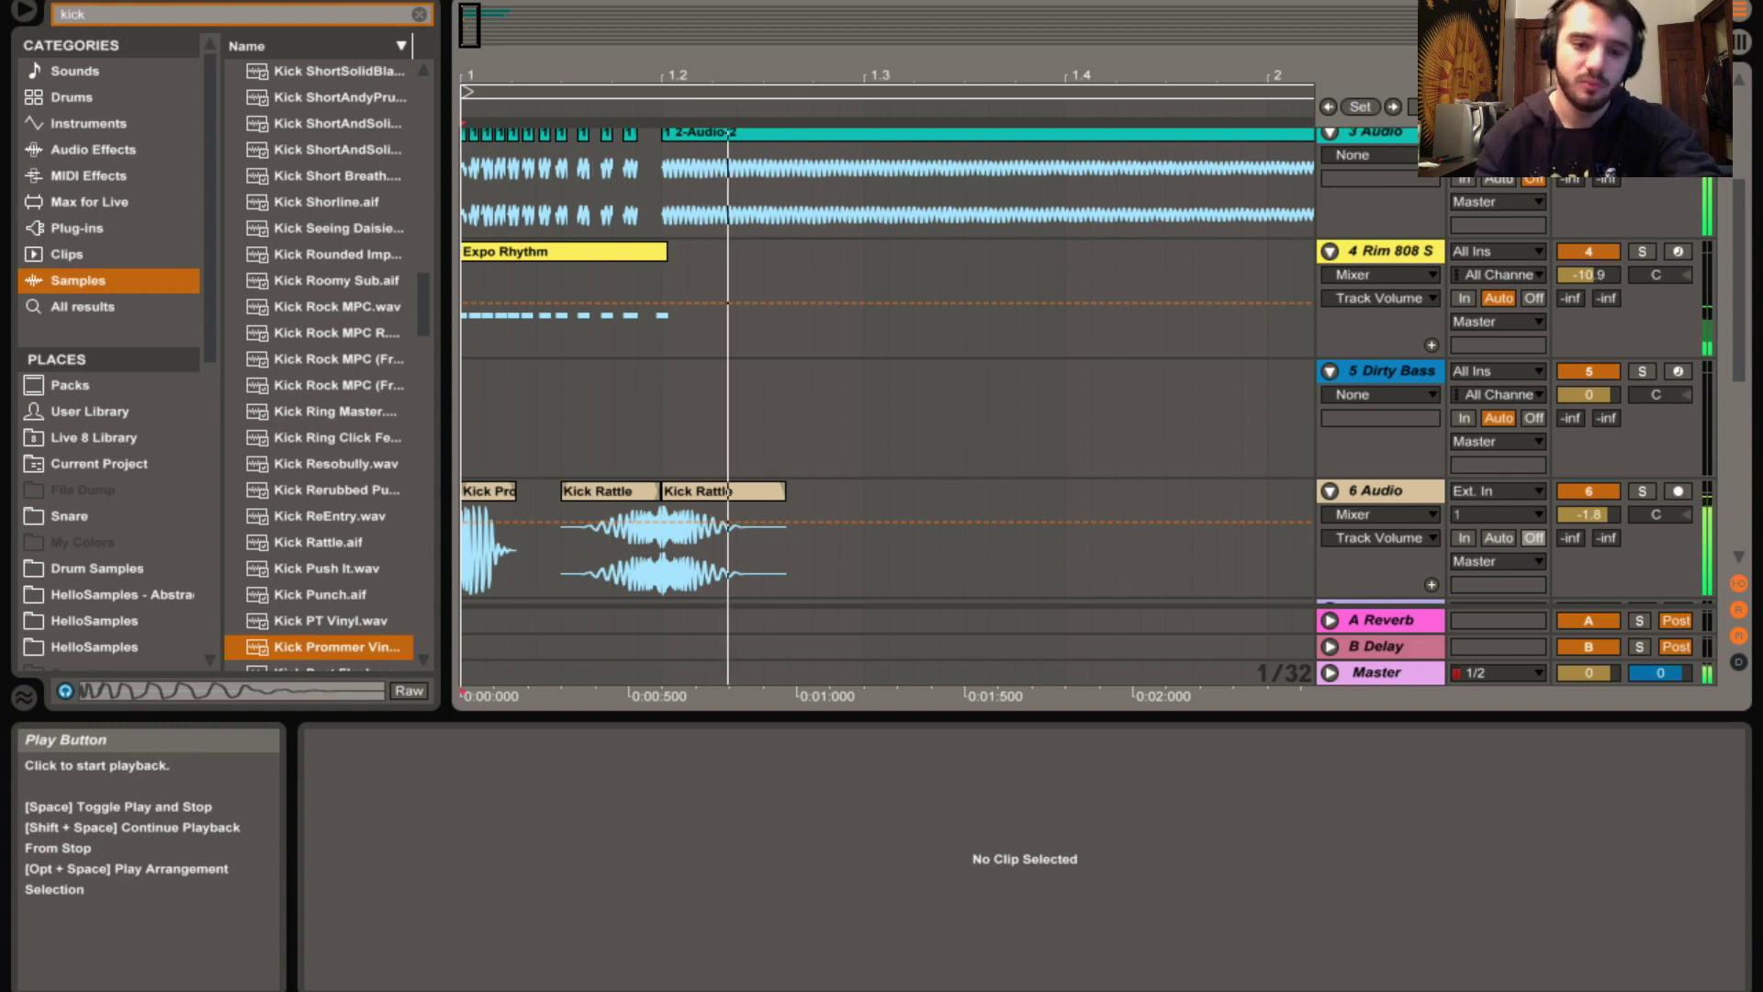
{"action": "scroll", "coordinate": [760, 299], "scroll_direction": "up", "scroll_amount": 8}
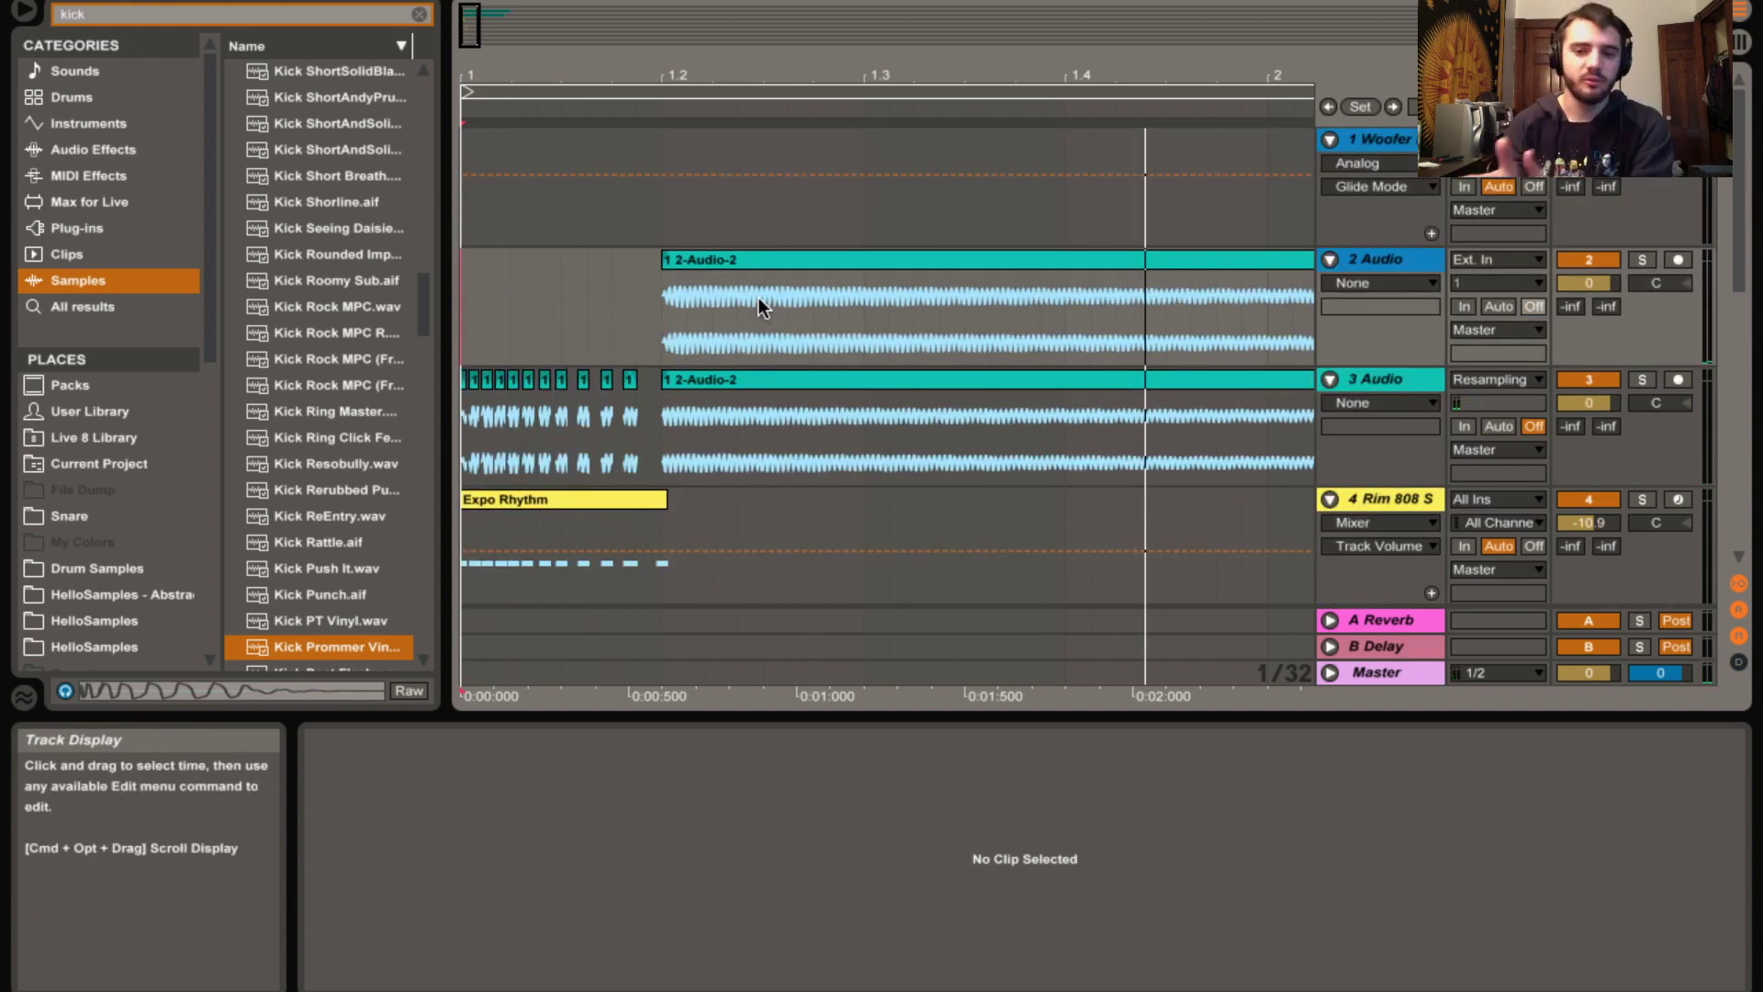
{"action": "scroll", "coordinate": [757, 306], "scroll_direction": "down", "scroll_amount": 1}
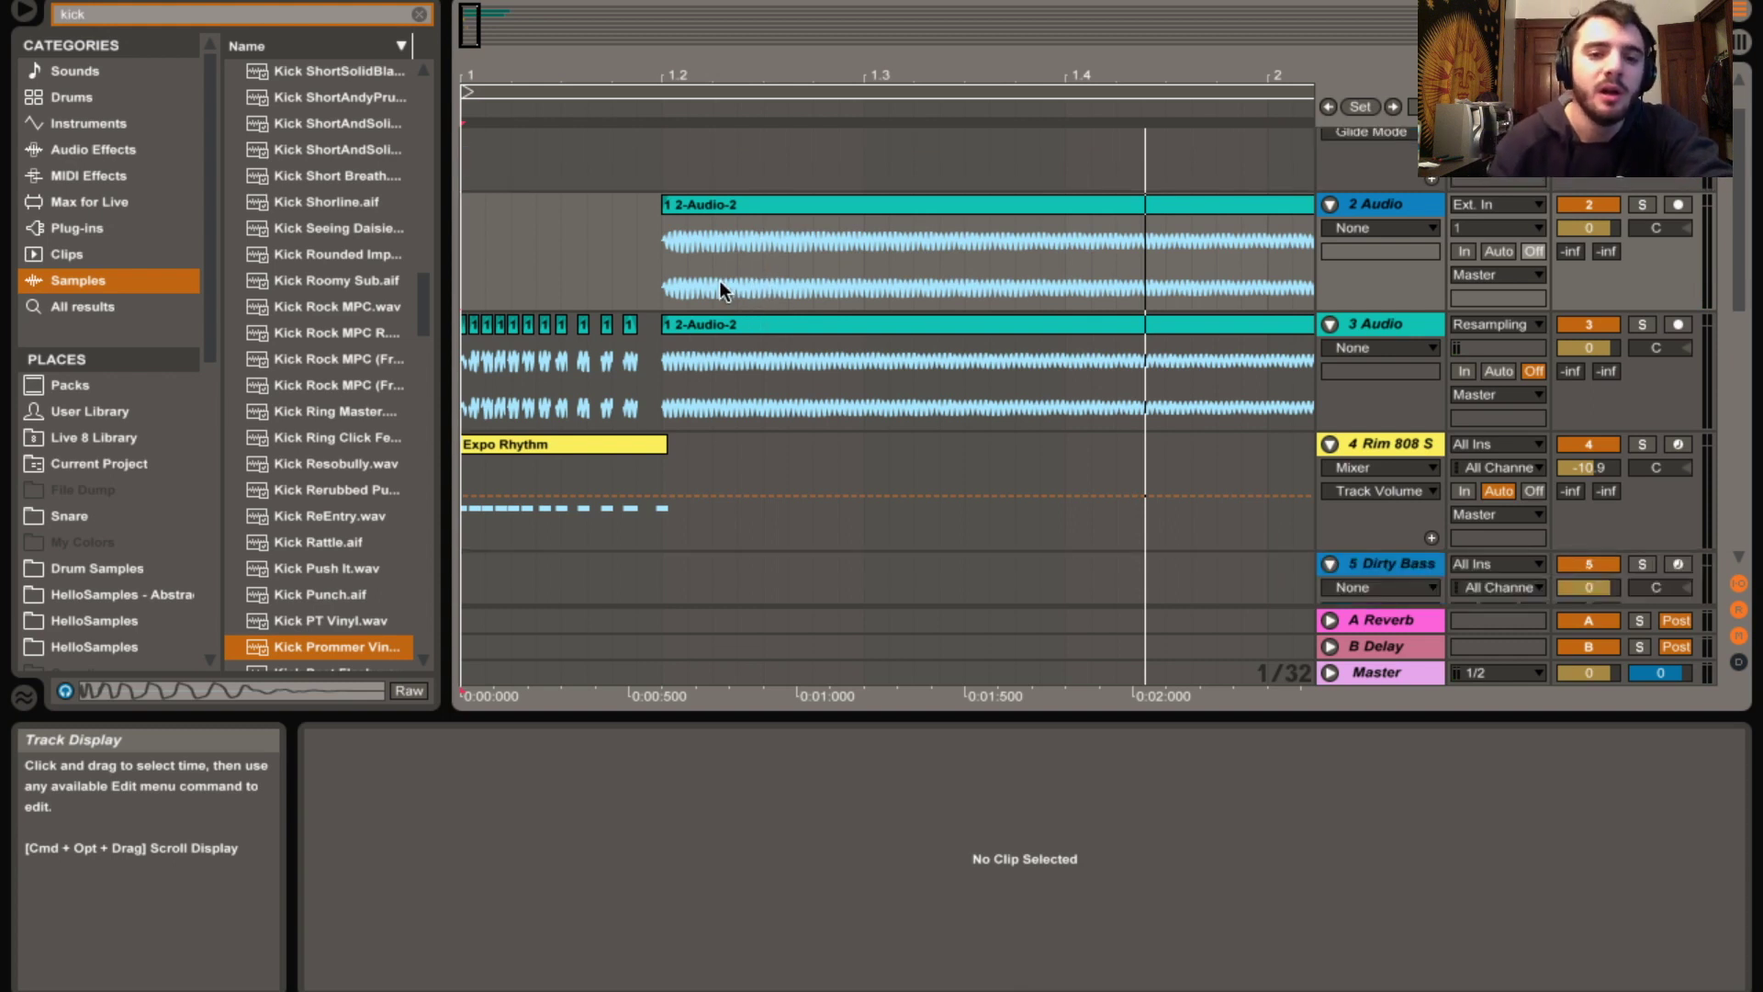
Open the volume envelope of the copied bass clip on the 2 Audio track and play it against the original clip
{"action": "left_click", "coordinate": [731, 207]}
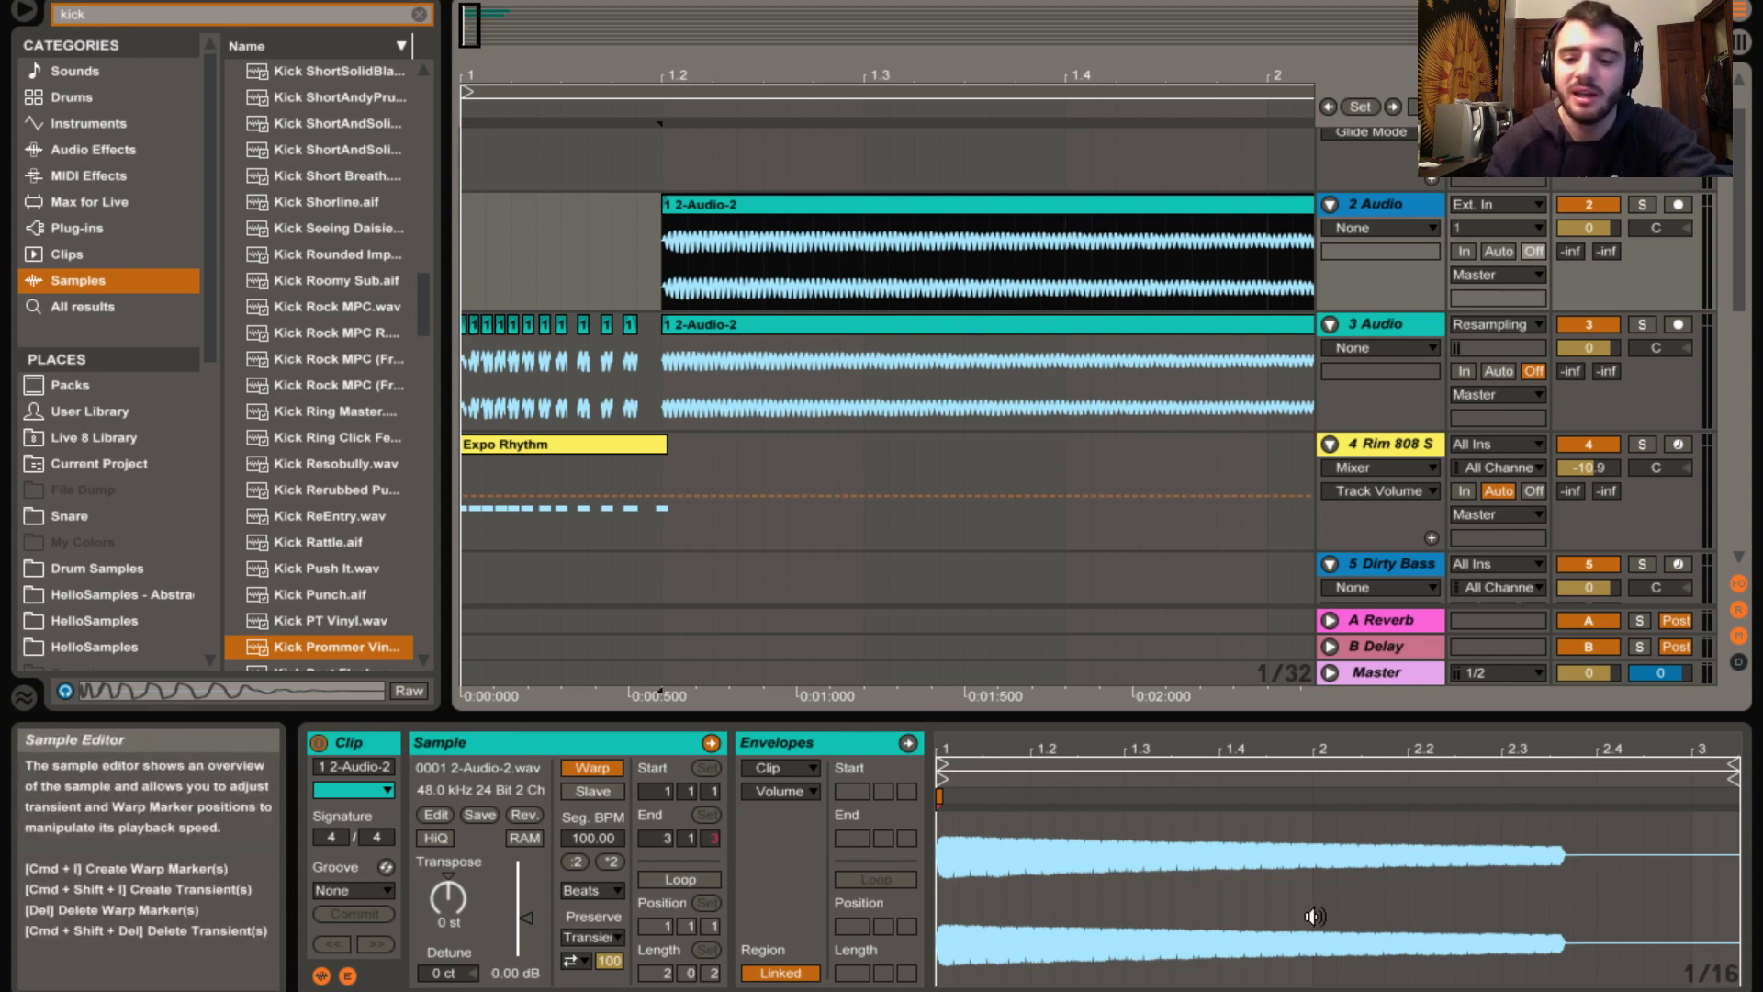
{"action": "left_click", "coordinate": [790, 791]}
{"action": "left_click", "coordinate": [804, 736]}
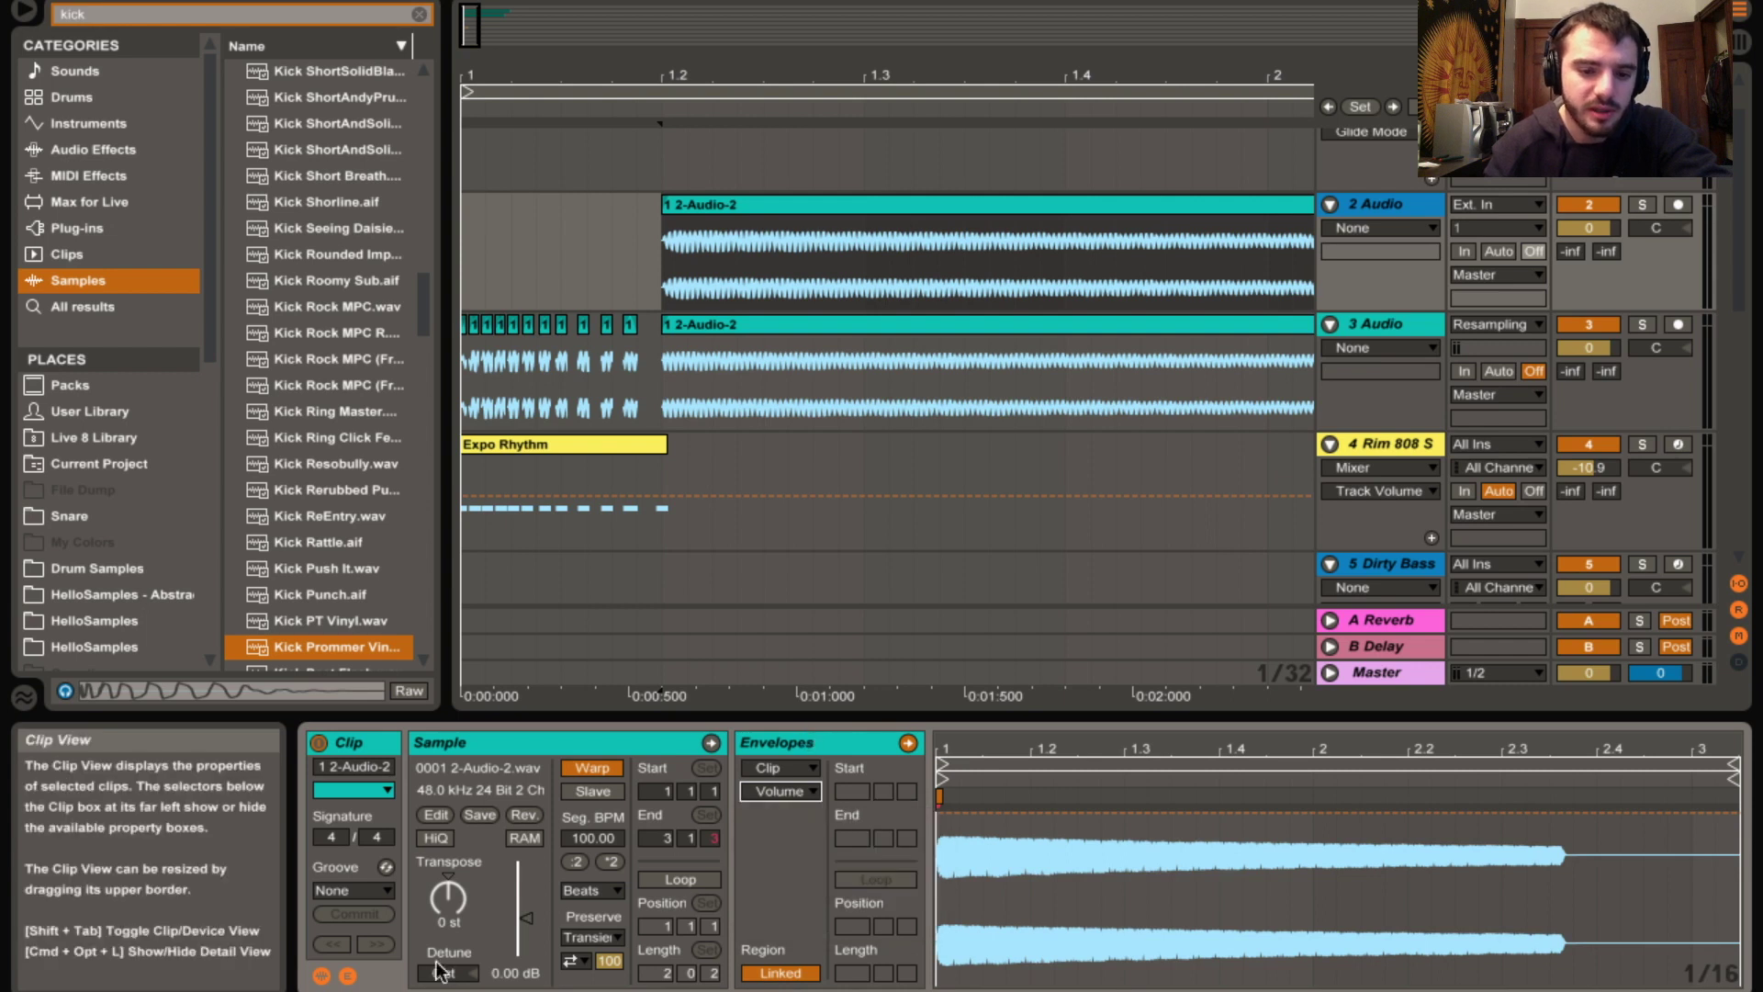
{"action": "left_click", "coordinate": [348, 975]}
{"action": "left_click", "coordinate": [348, 975]}
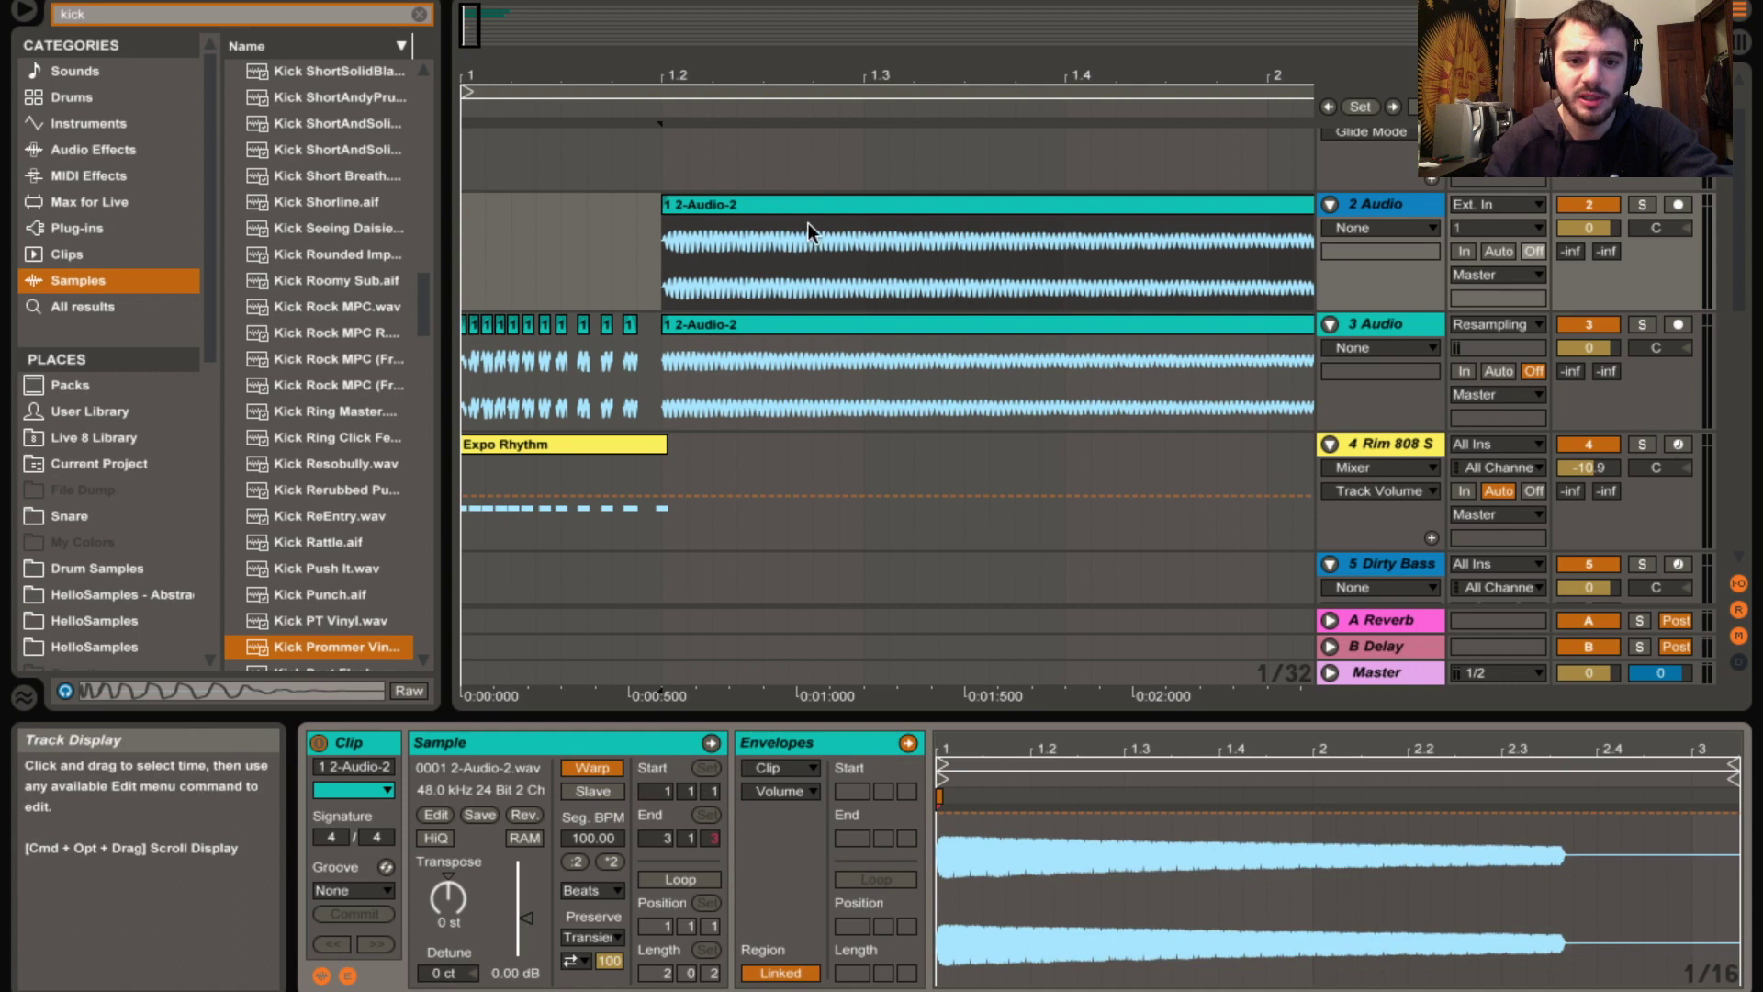
{"action": "left_click", "coordinate": [757, 325]}
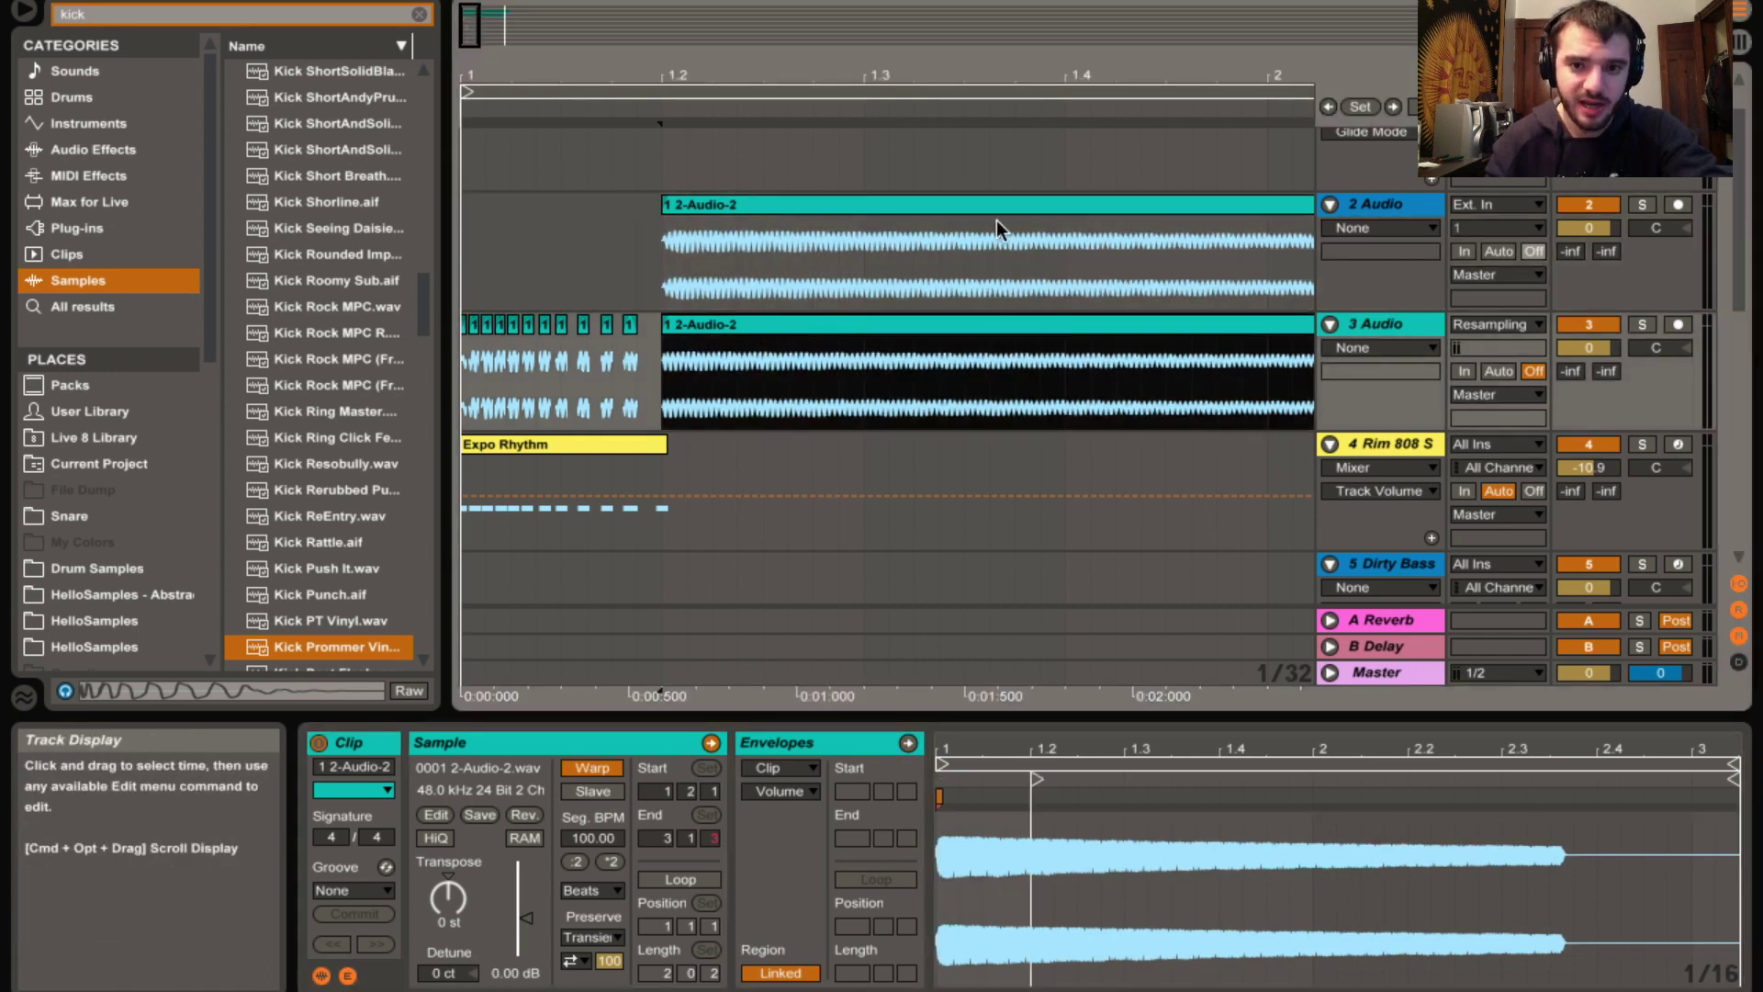
{"action": "left_click", "coordinate": [657, 114]}
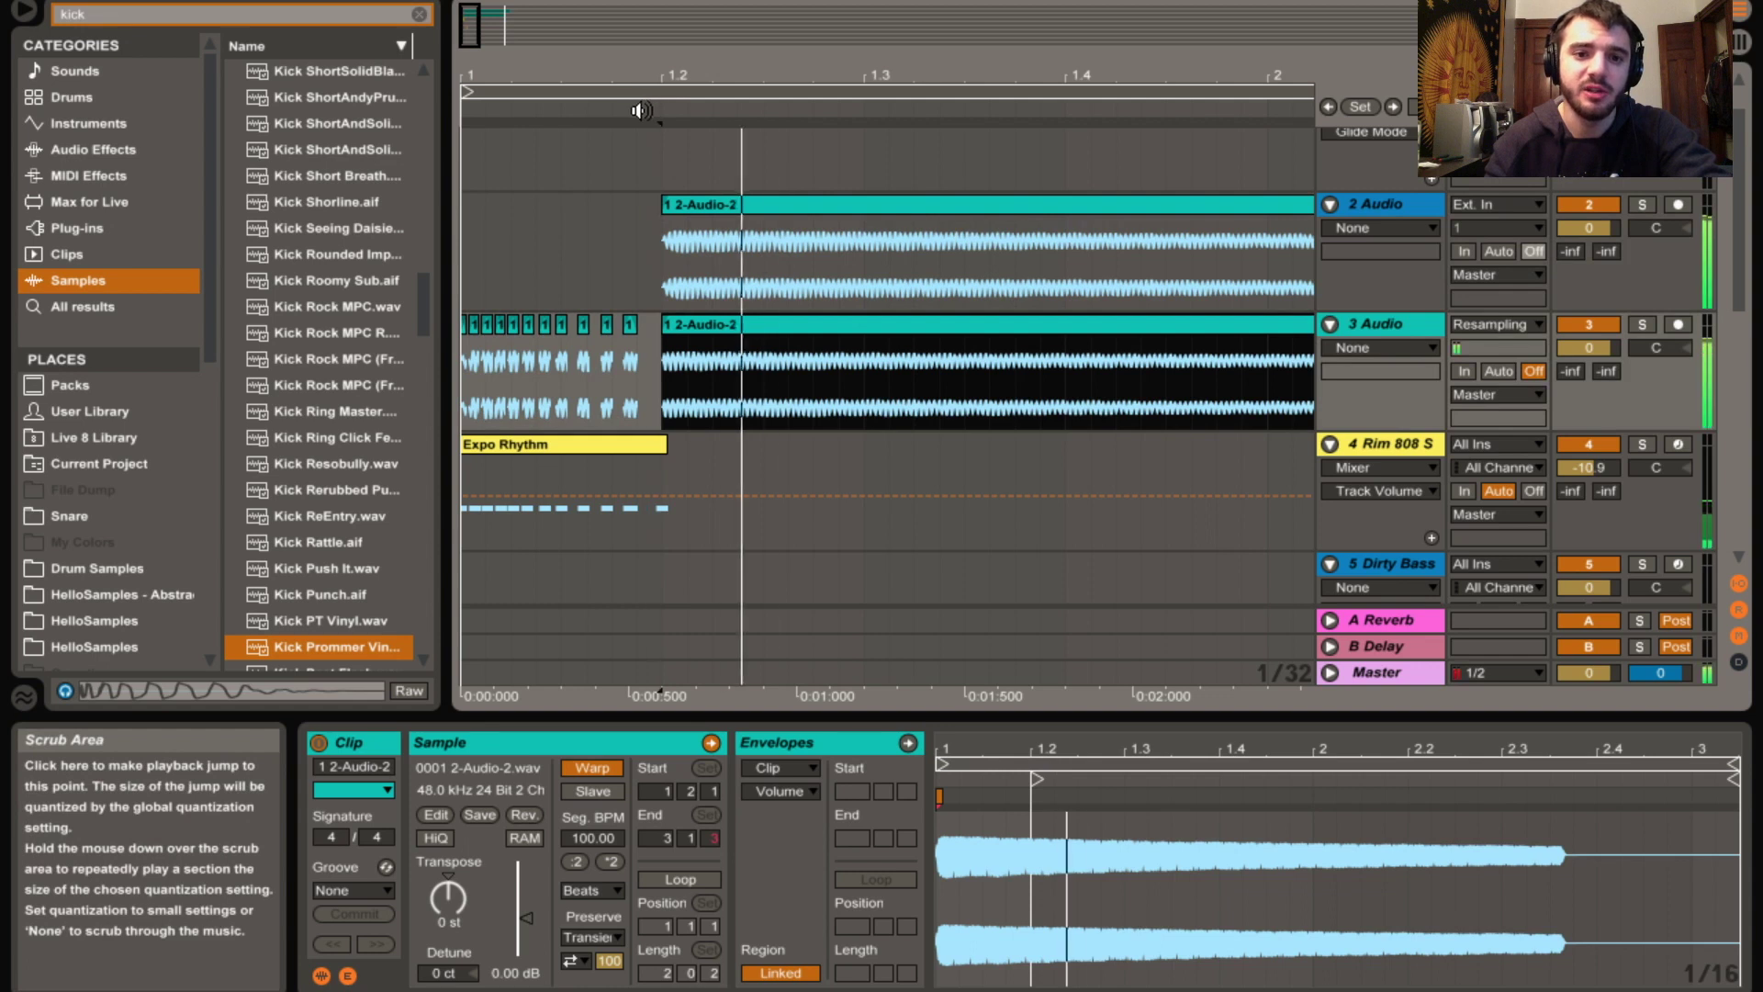
Draw a transposition envelope on the 2 Audio bass clip that falls steeply to -12 st between 1.2 and 1.3, and play it
{"action": "left_click_drag", "start_coordinate": [662, 209], "coordinate": [614, 222]}
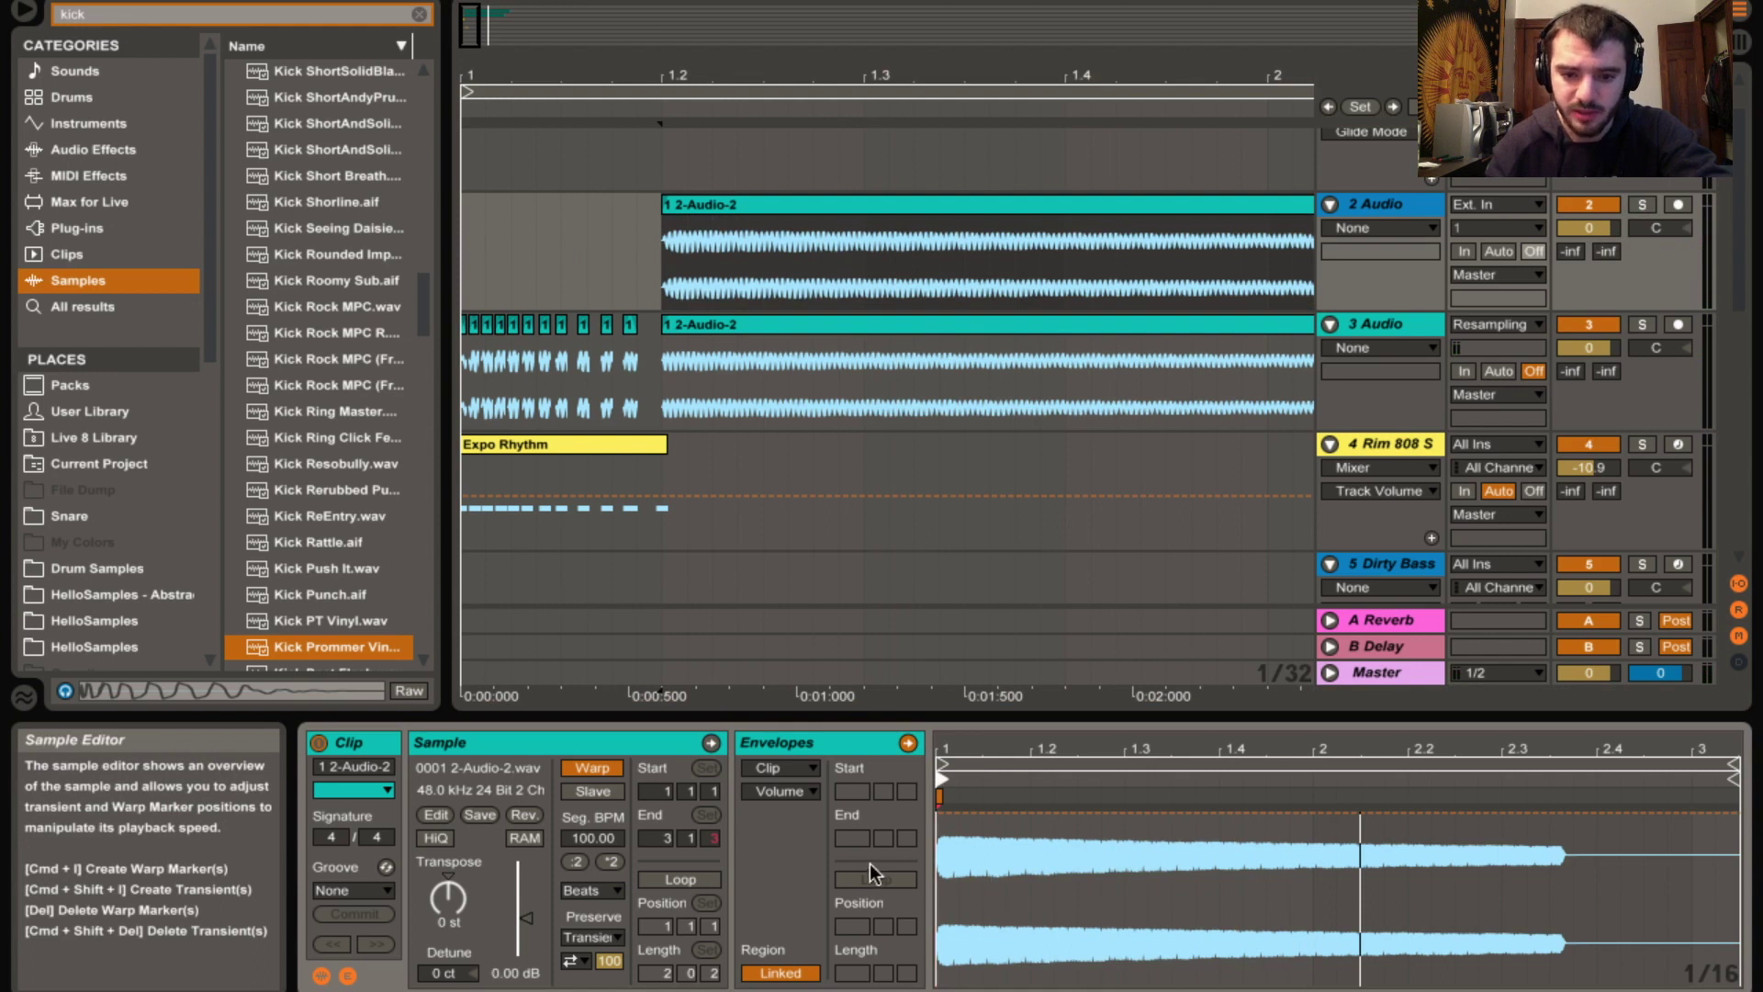
{"action": "left_click", "coordinate": [777, 790]}
{"action": "left_click", "coordinate": [790, 831]}
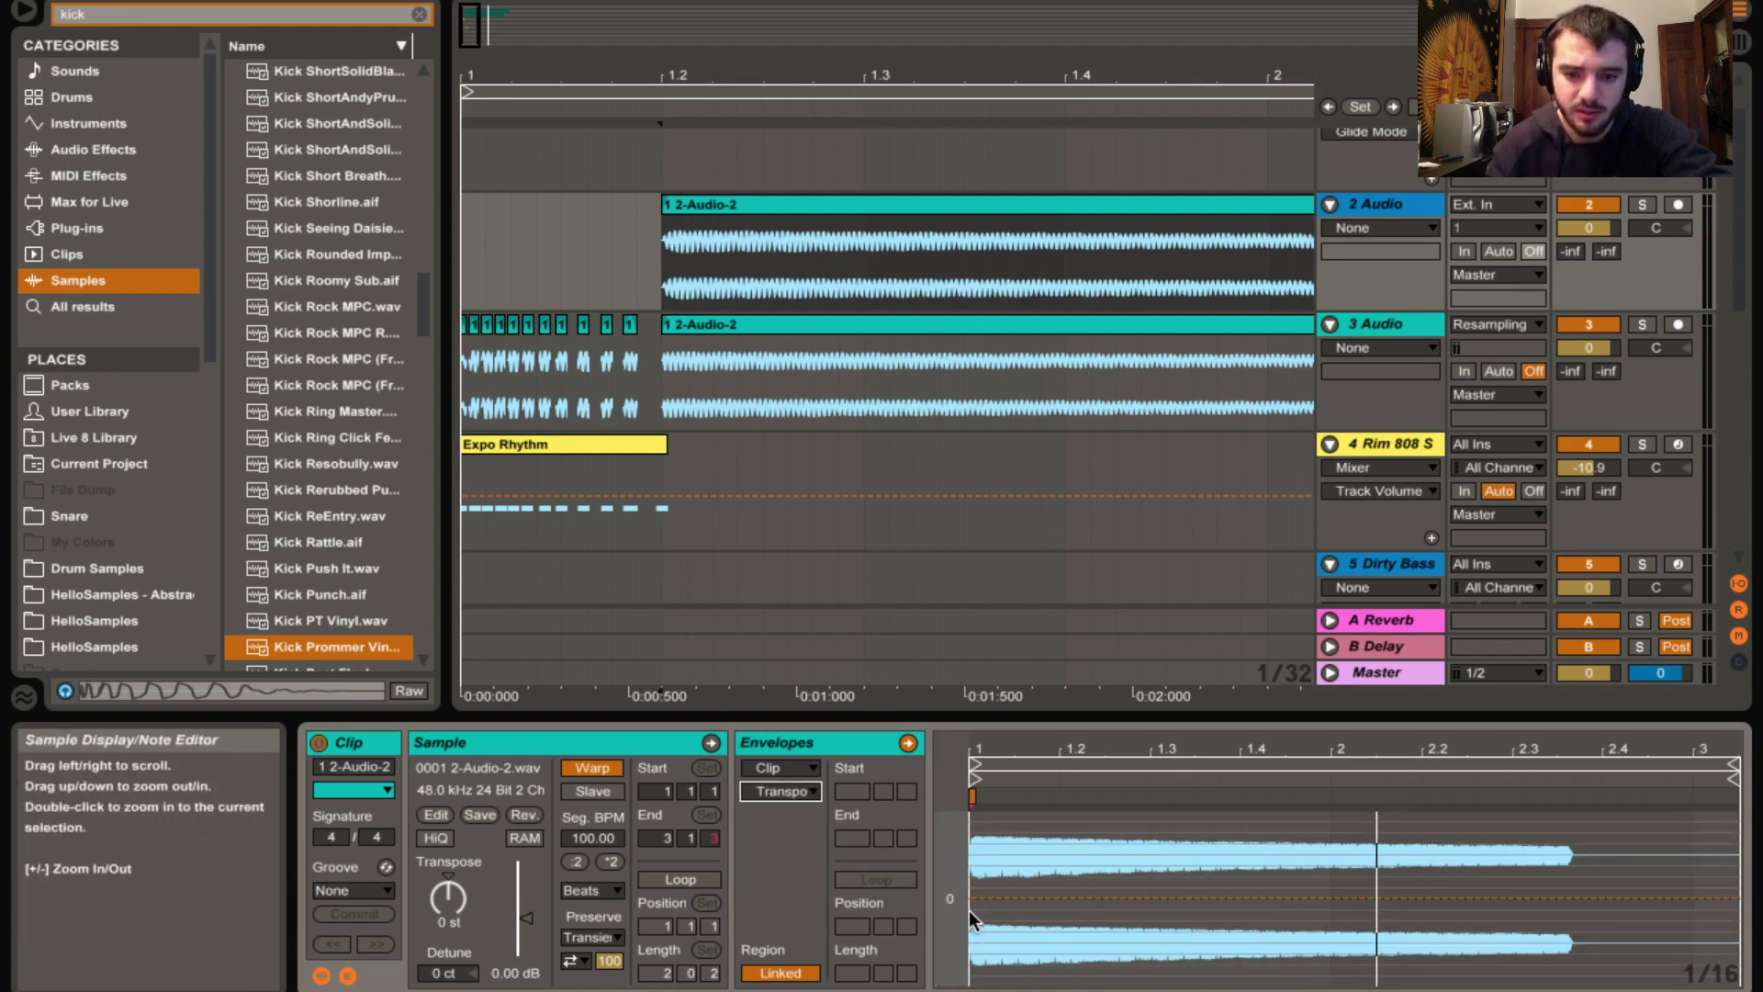
{"action": "left_click_drag", "start_coordinate": [989, 897], "coordinate": [1102, 973]}
{"action": "left_click_drag", "start_coordinate": [1152, 813], "coordinate": [1183, 875]}
{"action": "key", "text": "space"}
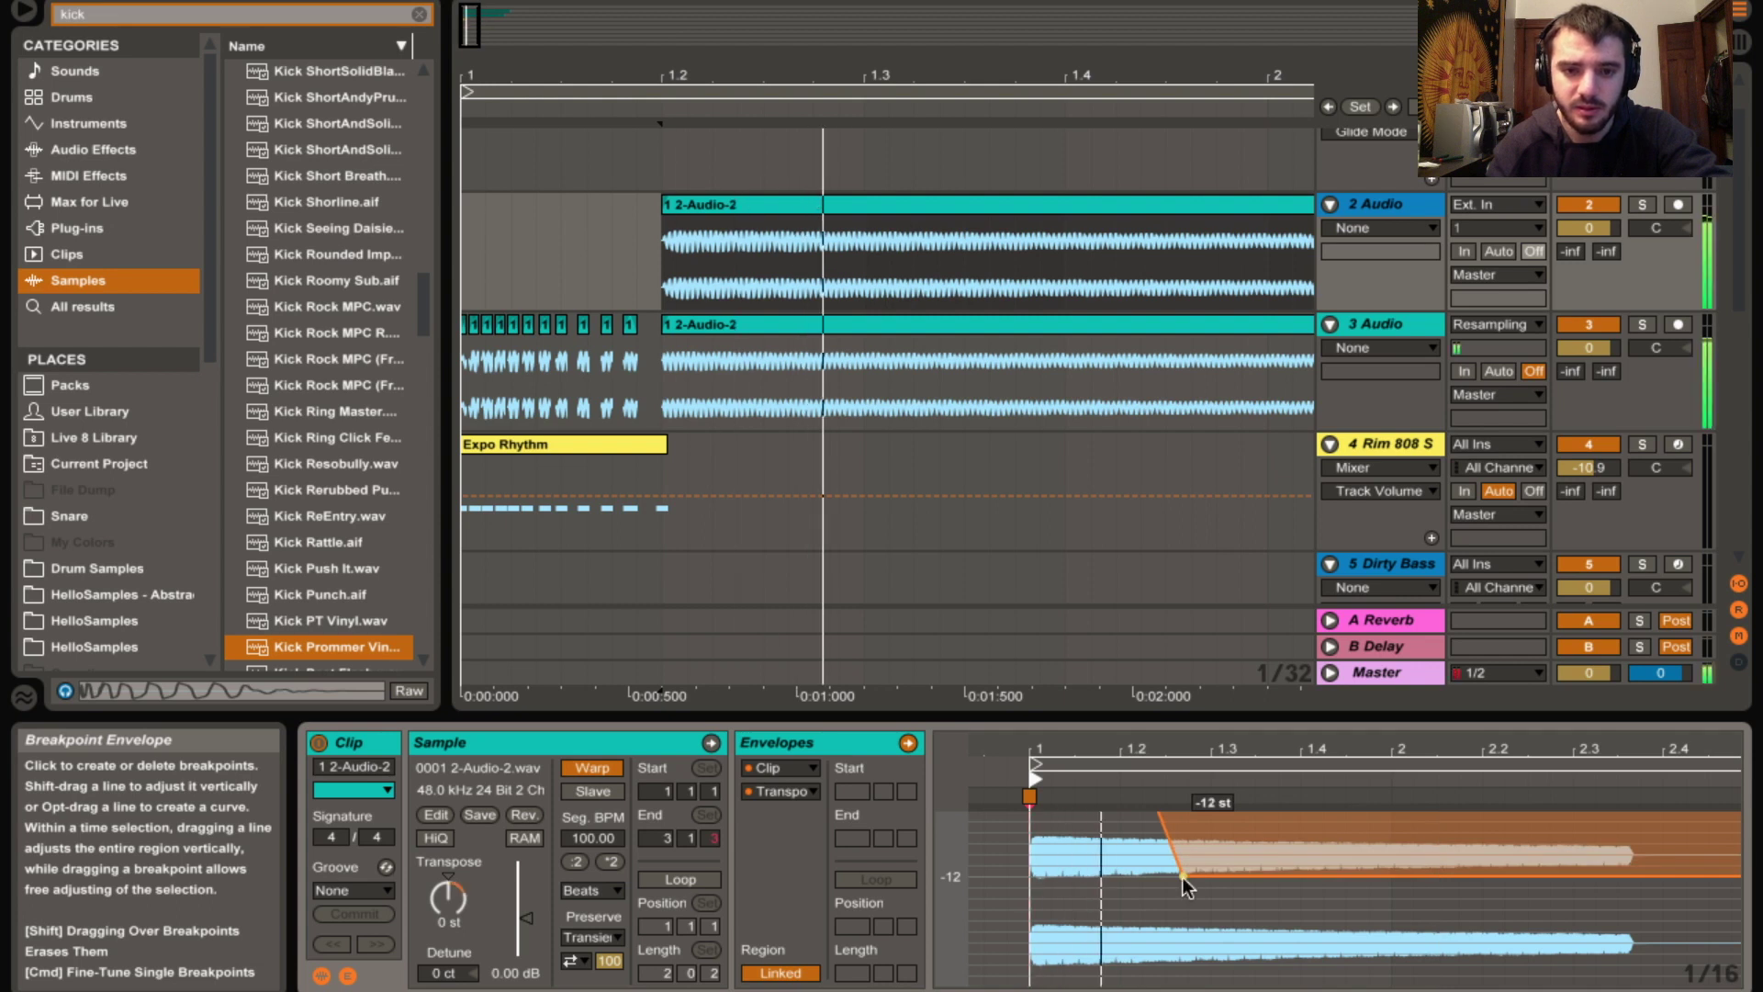
{"action": "key", "text": "space"}
{"action": "key", "text": "space"}
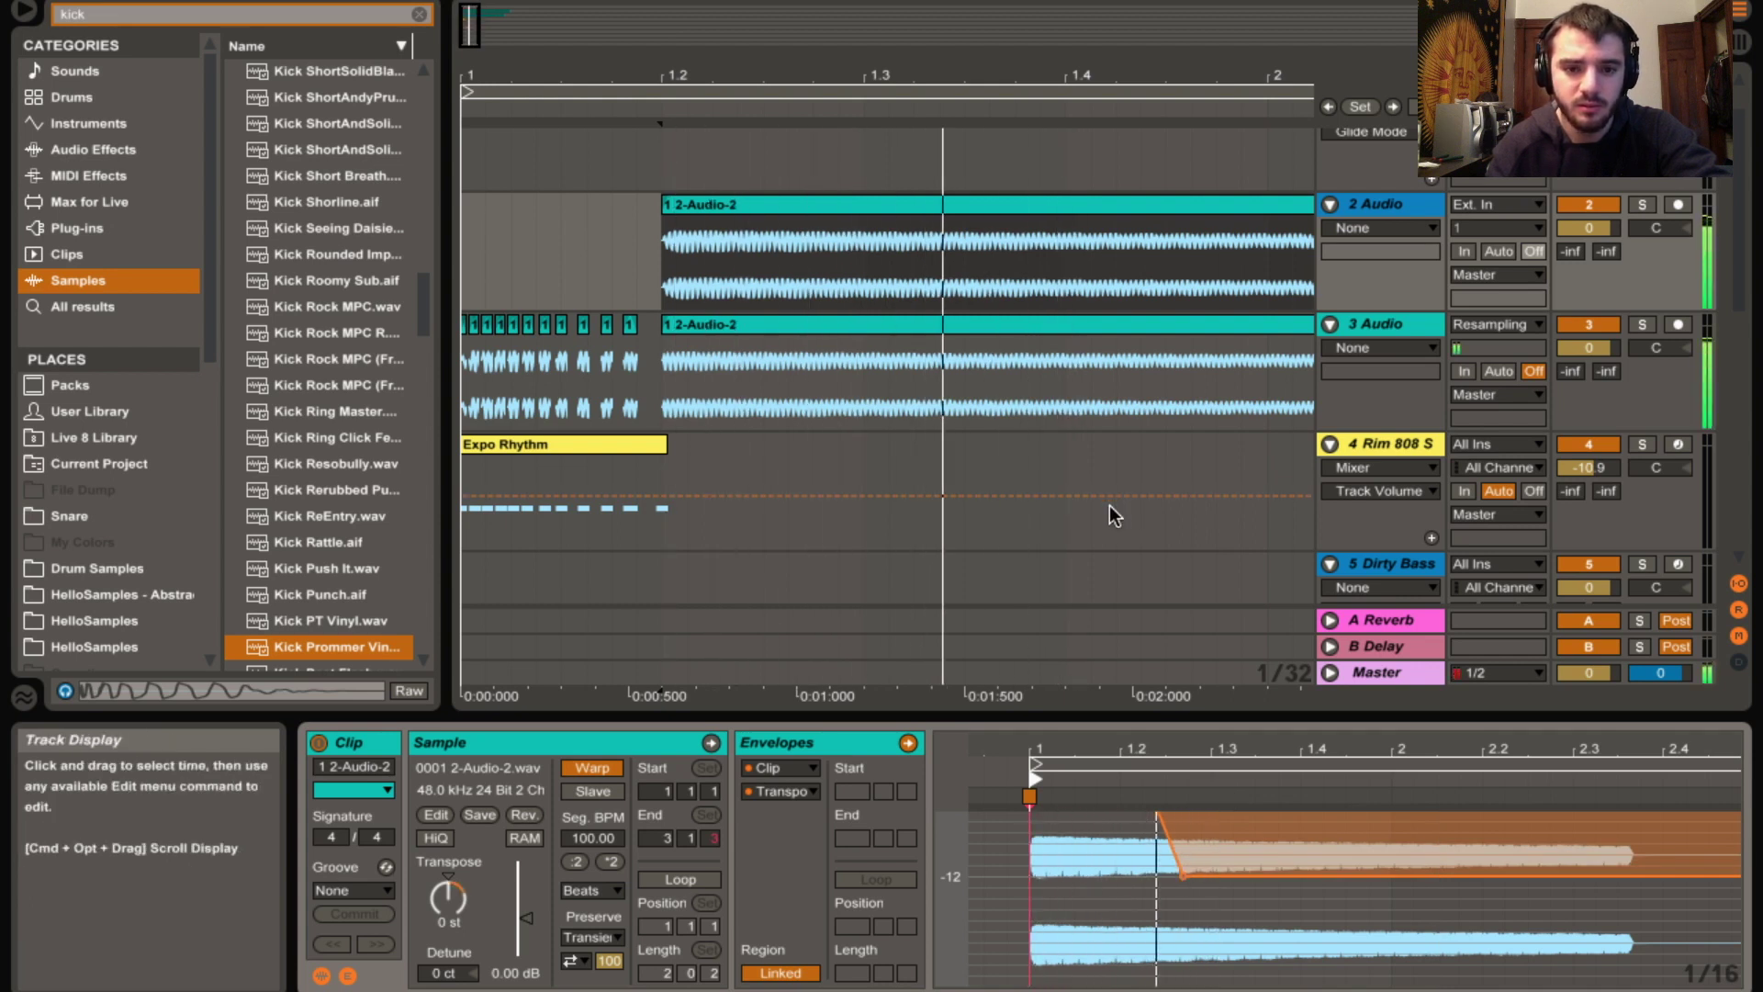
Replay the pitch drop and set the 2 Audio bass clip's warp mode to Complex
{"action": "scroll", "coordinate": [1010, 835], "scroll_direction": "up", "scroll_amount": 2}
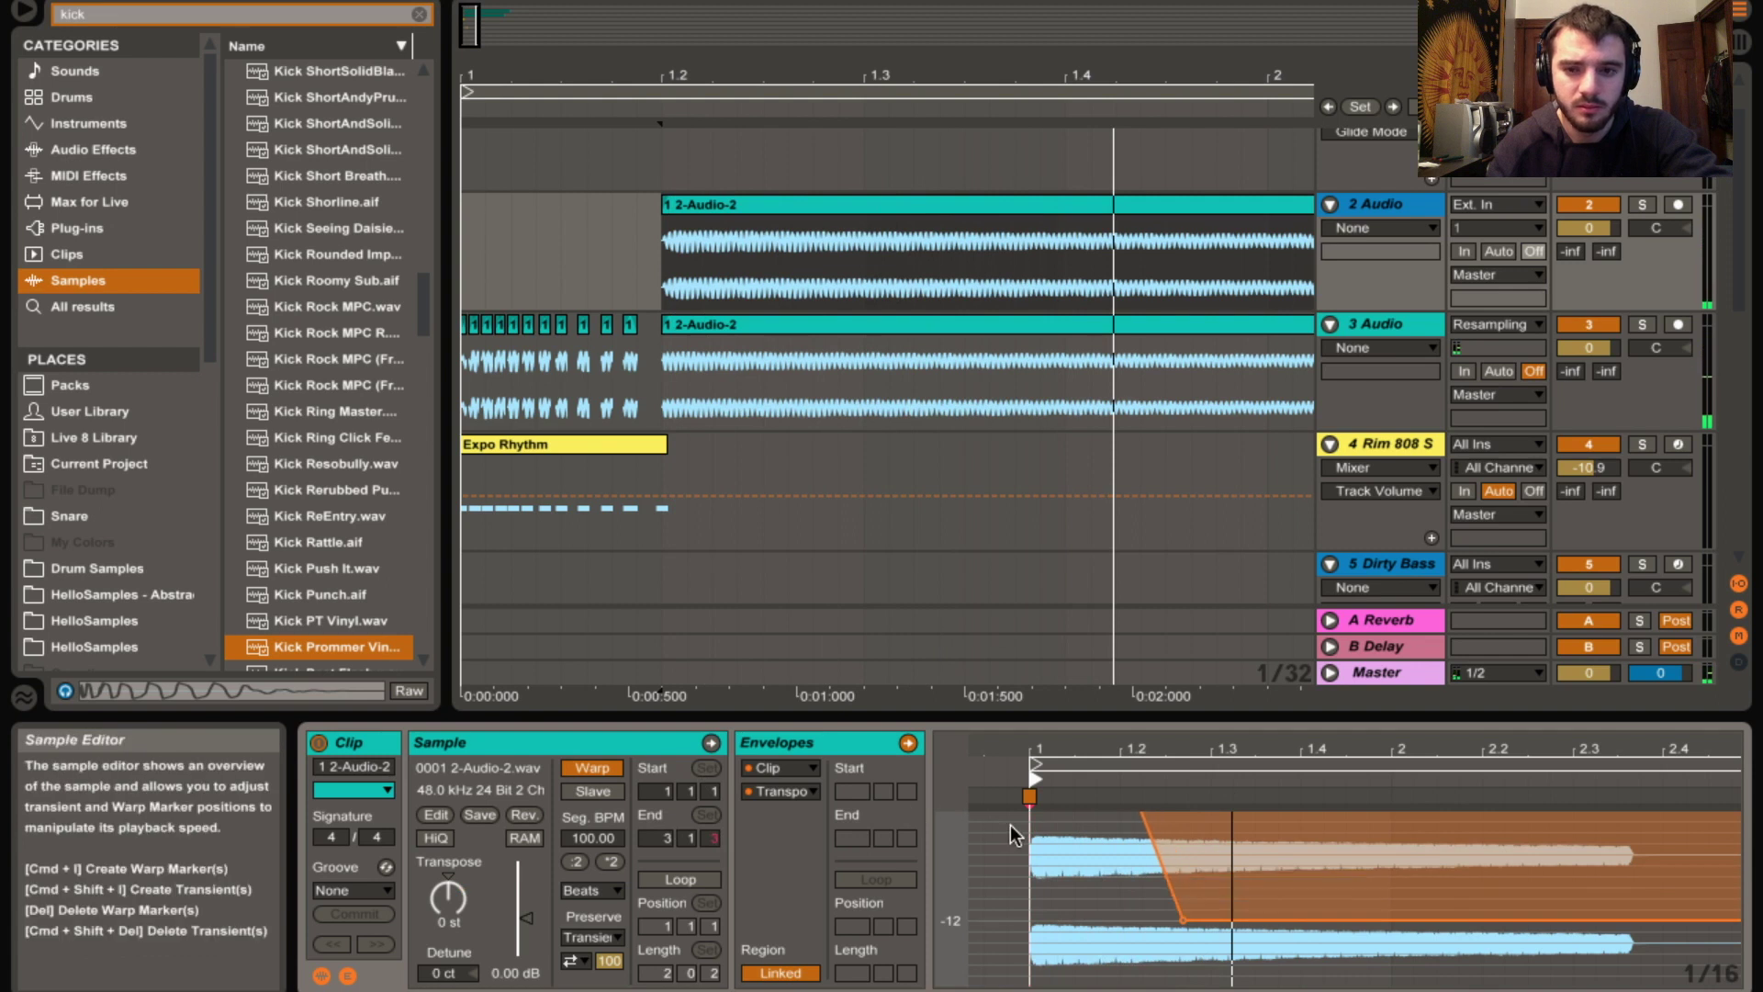
{"action": "scroll", "coordinate": [1145, 850], "scroll_direction": "up", "scroll_amount": 8}
{"action": "key", "text": "space"}
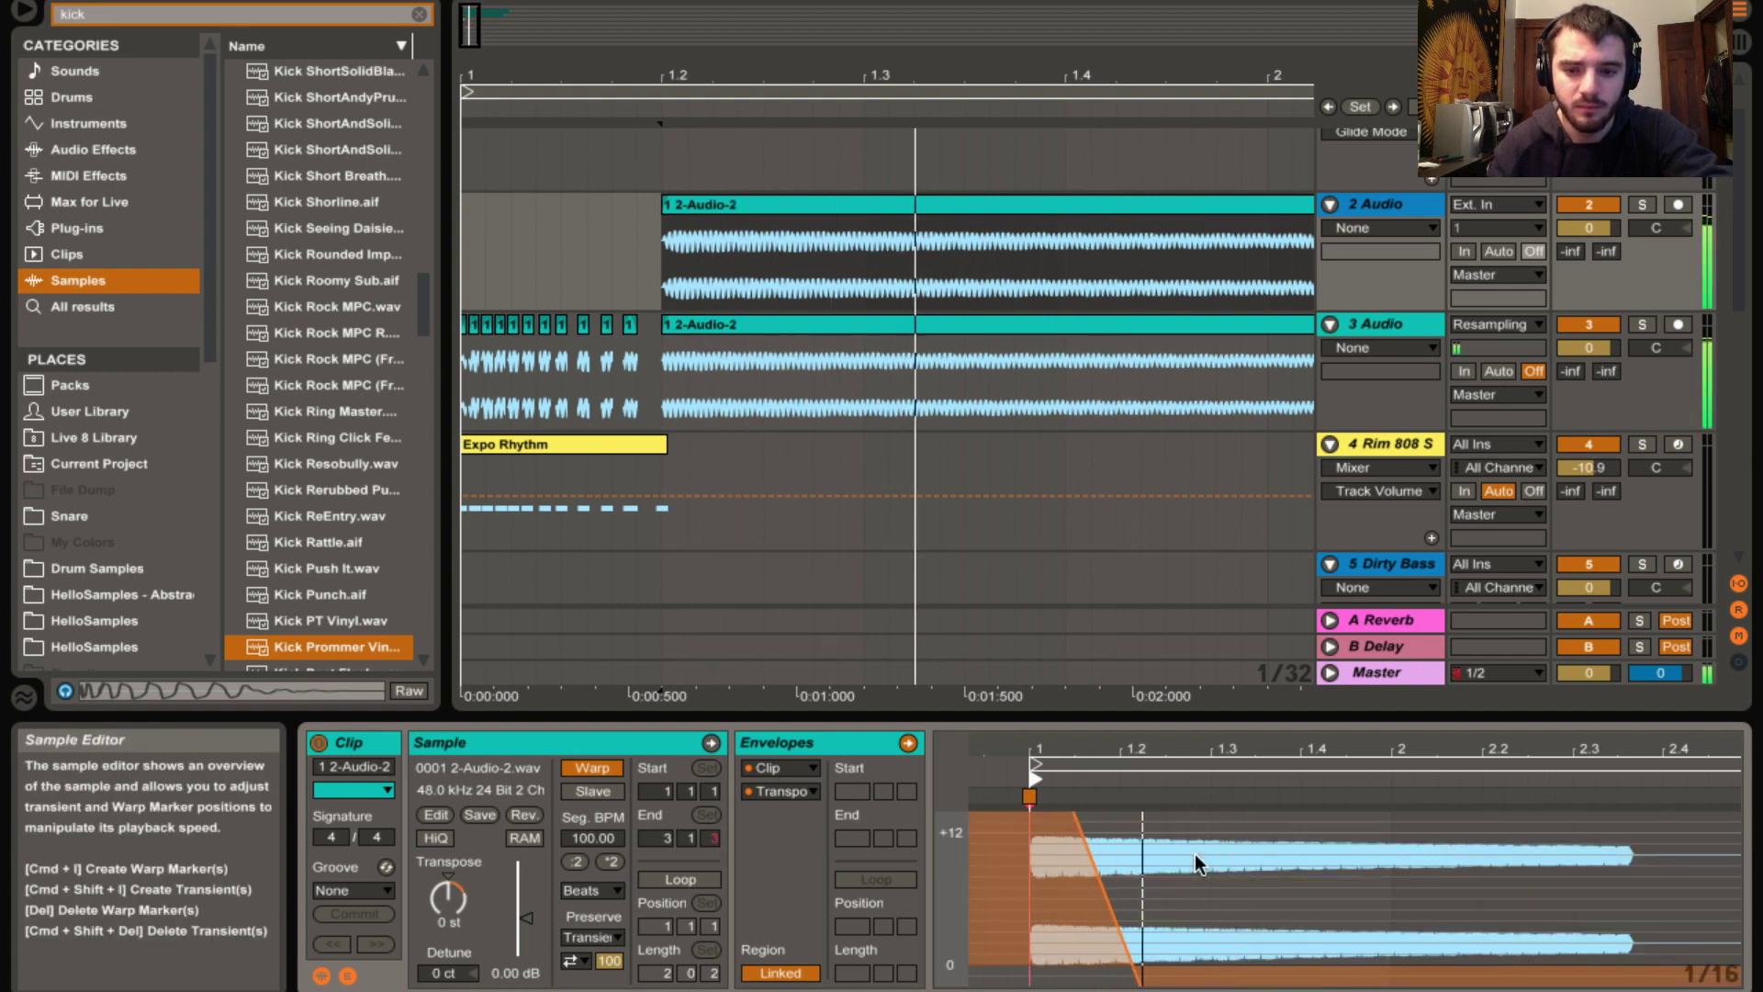
{"action": "key", "text": "space"}
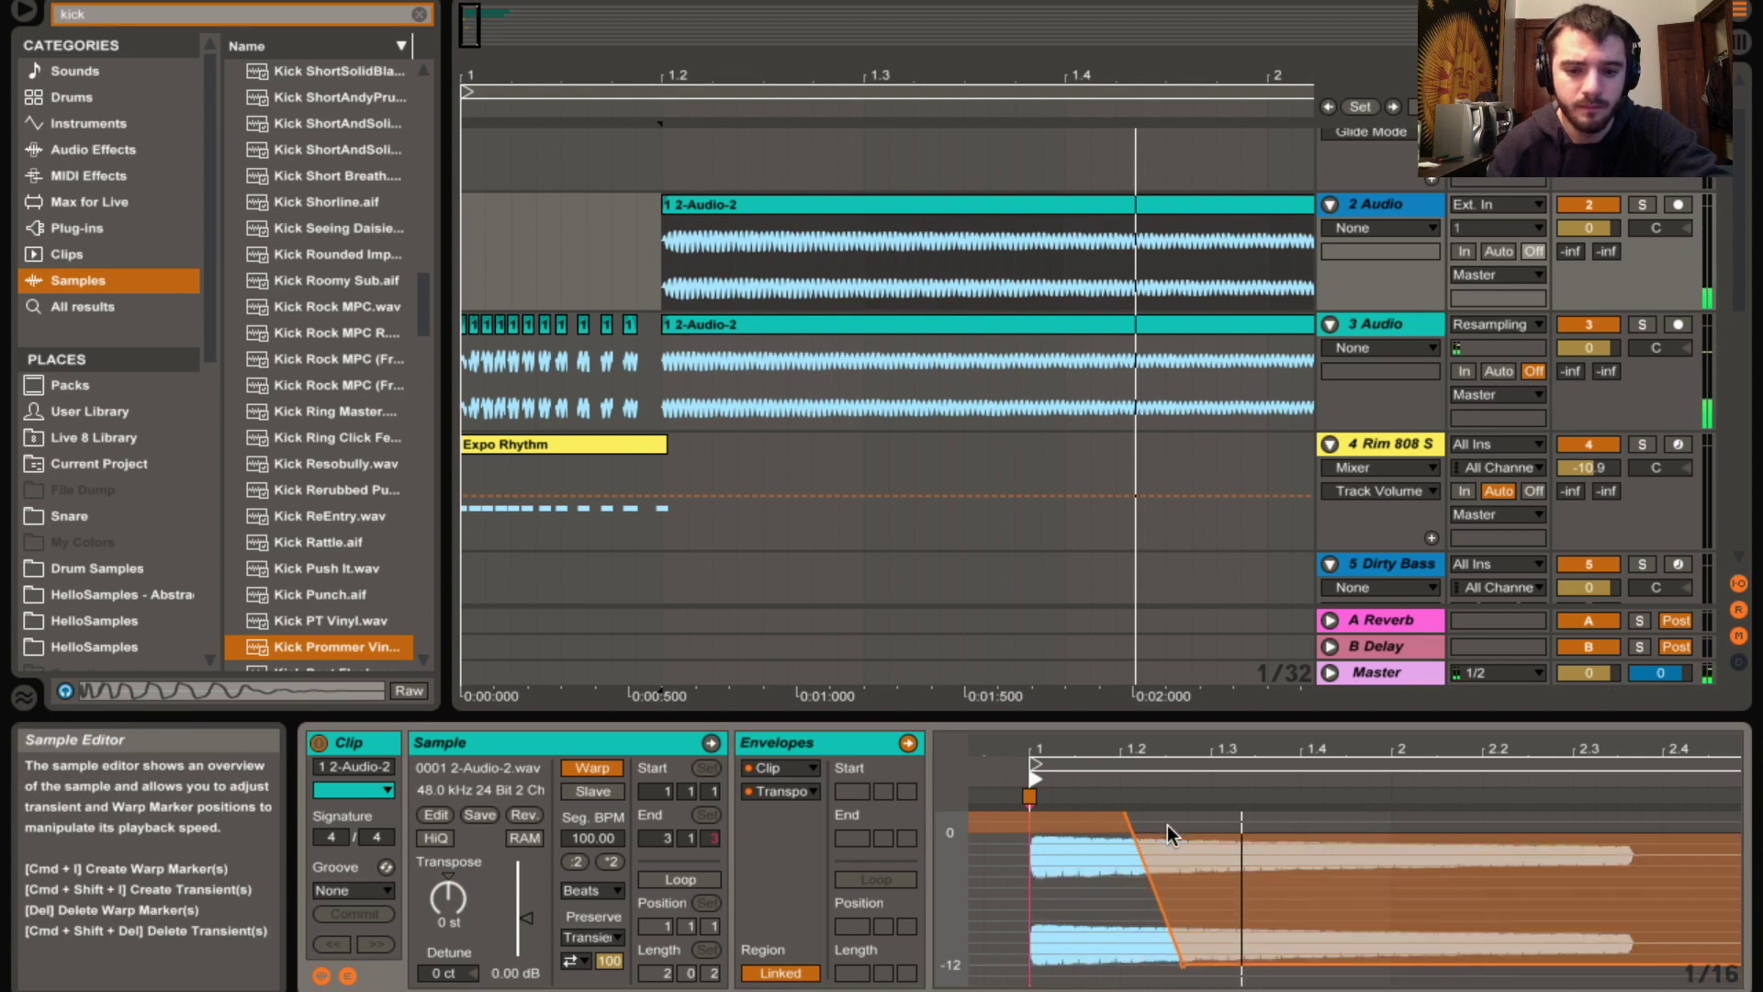
{"action": "left_click", "coordinate": [599, 894]}
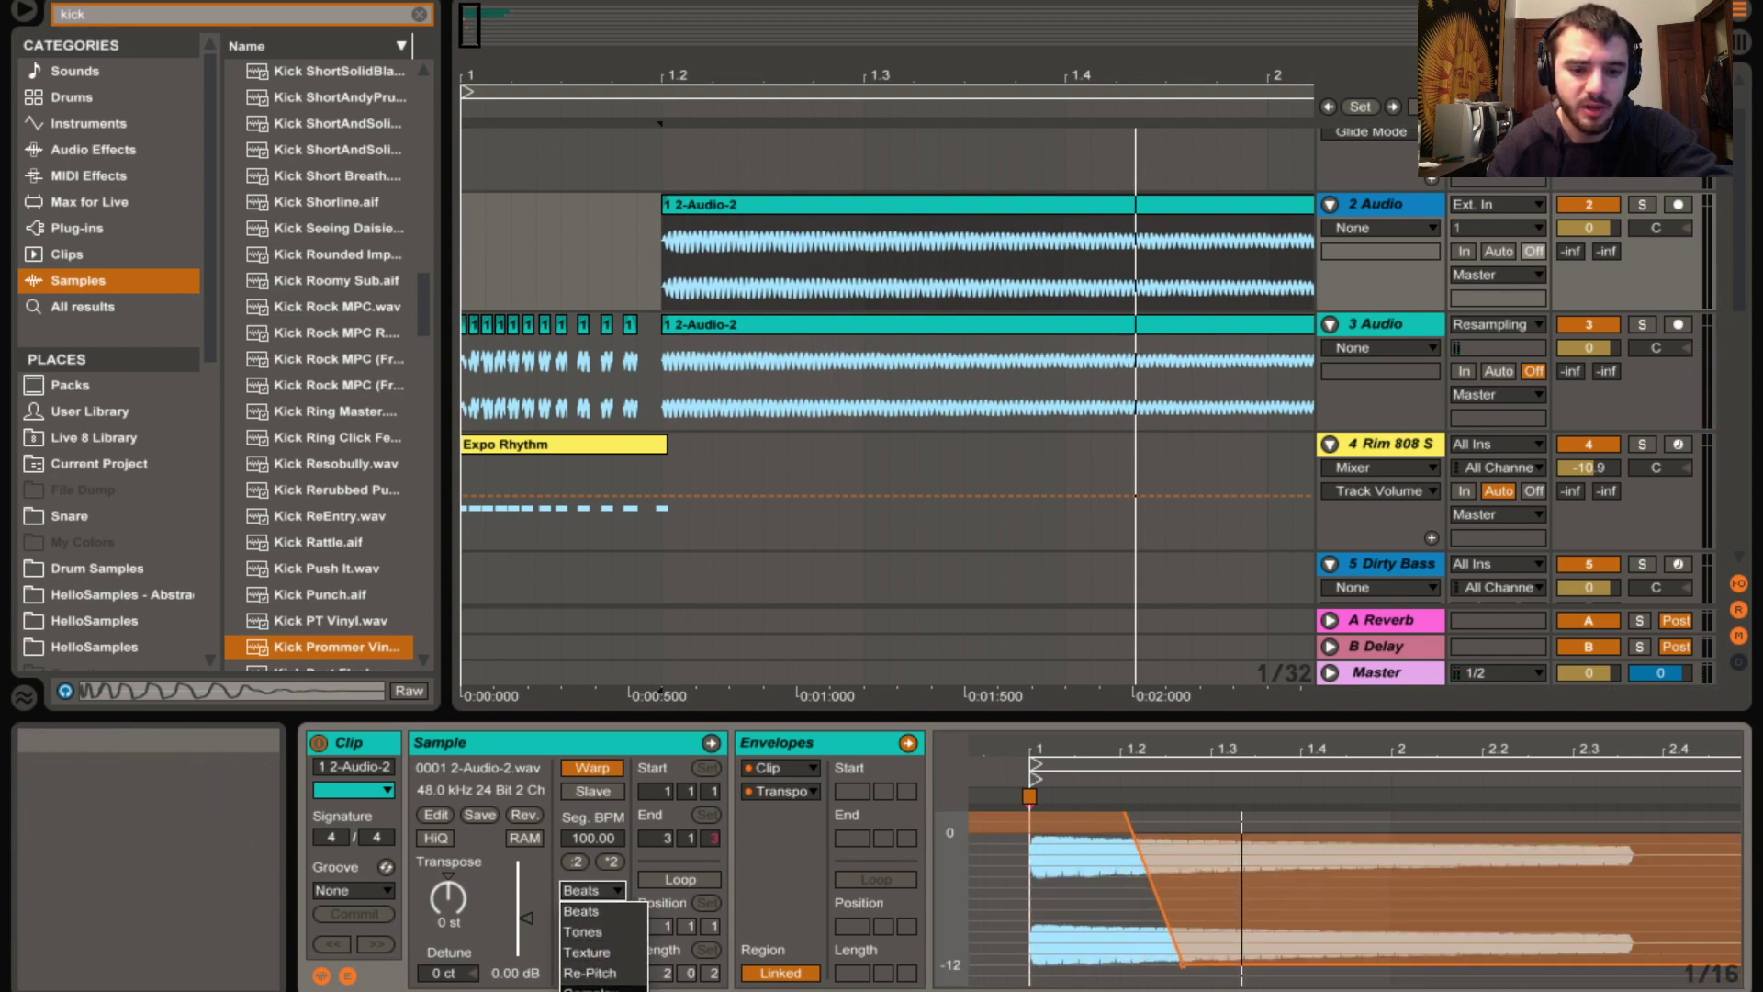
{"action": "left_click", "coordinate": [588, 988]}
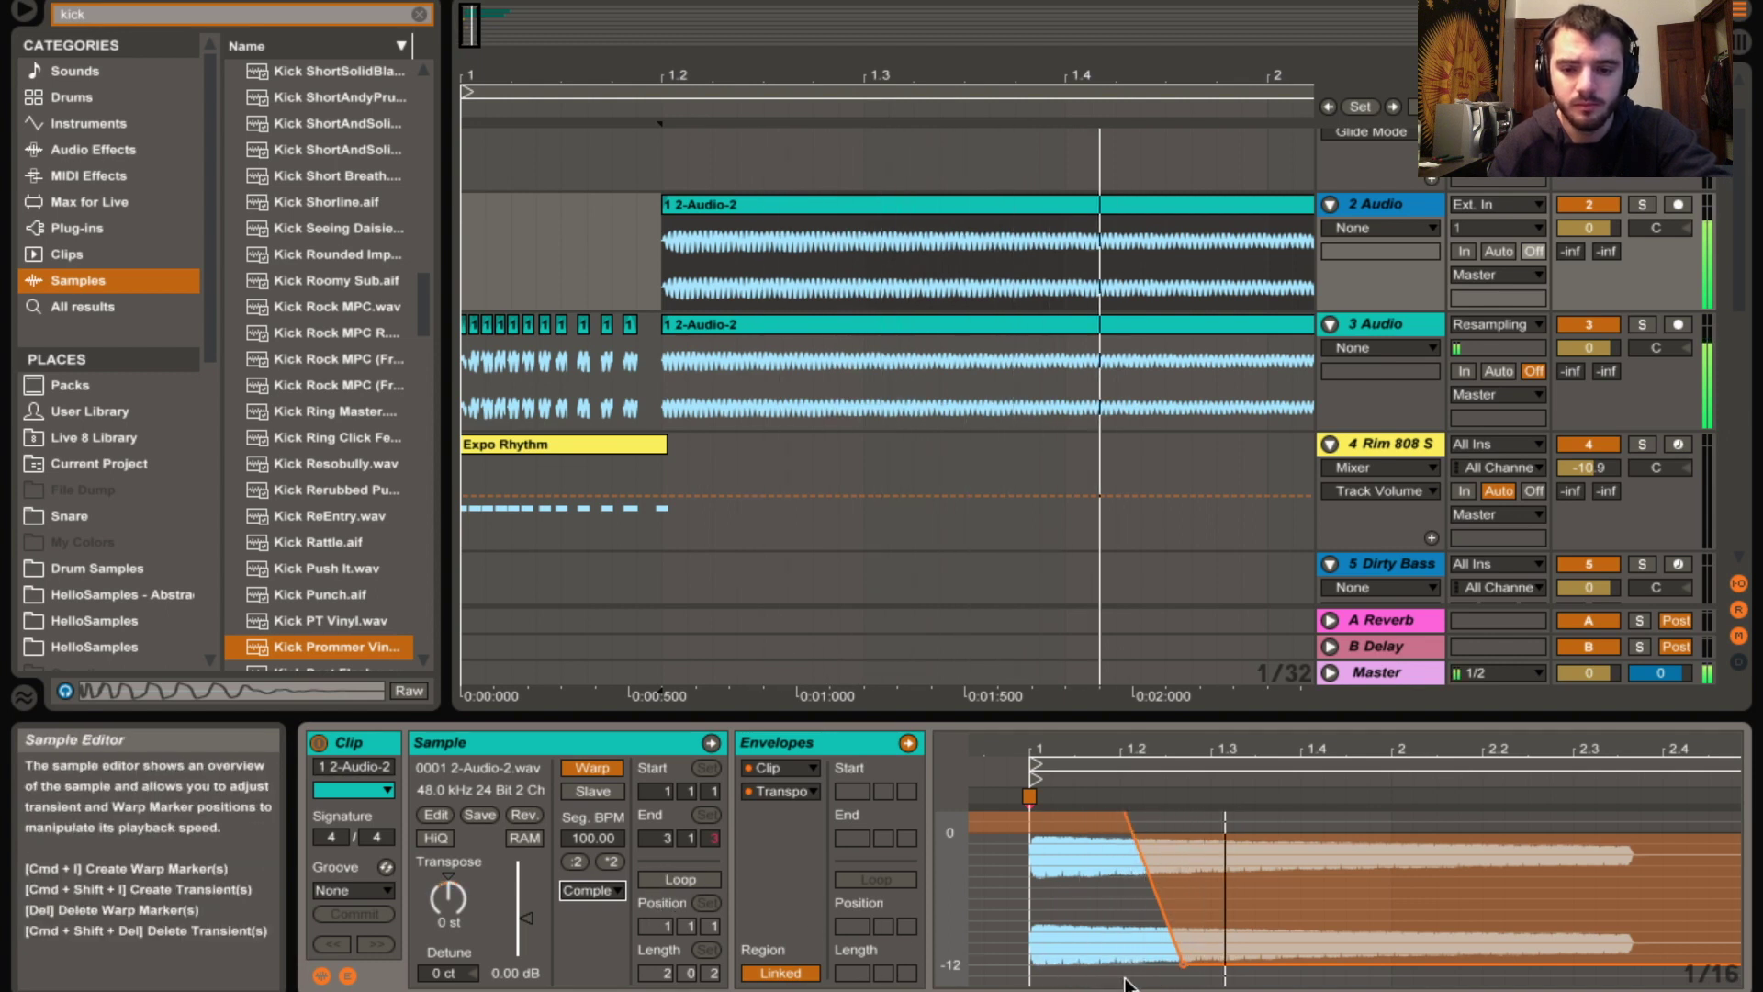
Bring the 2 Audio clip's transposition envelope back up from its low point at 1.3 to 0 st at 1.4
{"action": "left_click_drag", "start_coordinate": [1212, 965], "coordinate": [1306, 820]}
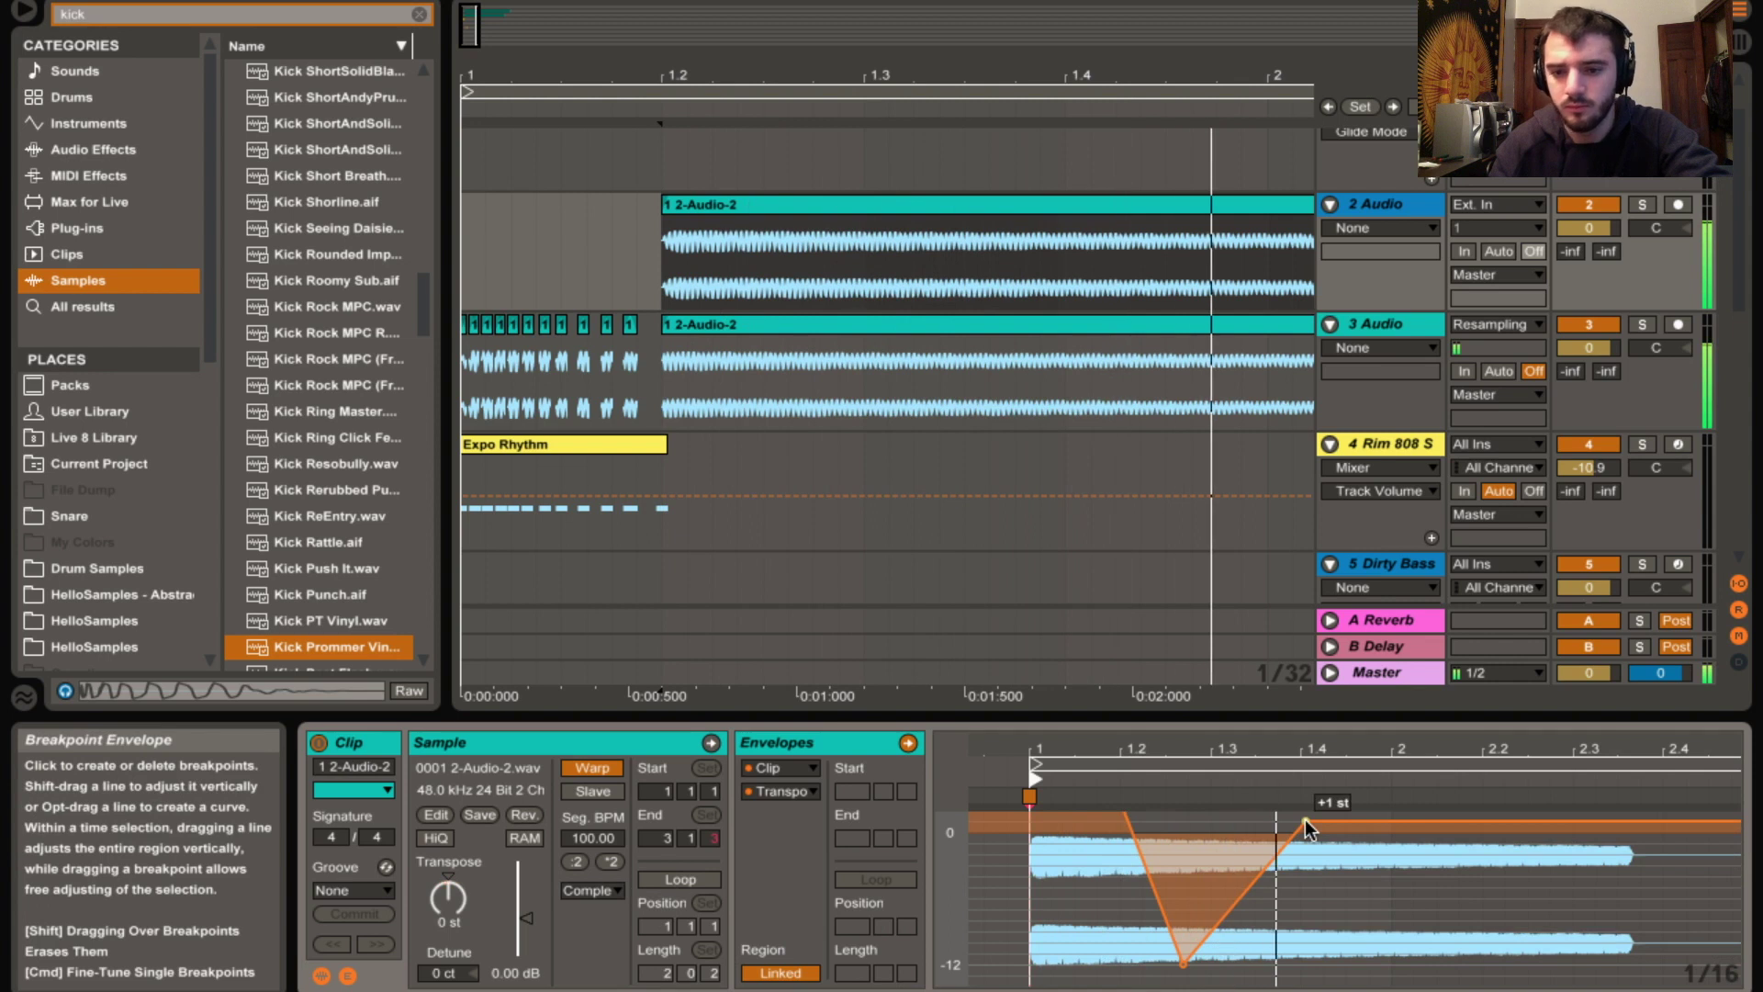
{"action": "left_click_drag", "start_coordinate": [1305, 821], "coordinate": [1306, 832]}
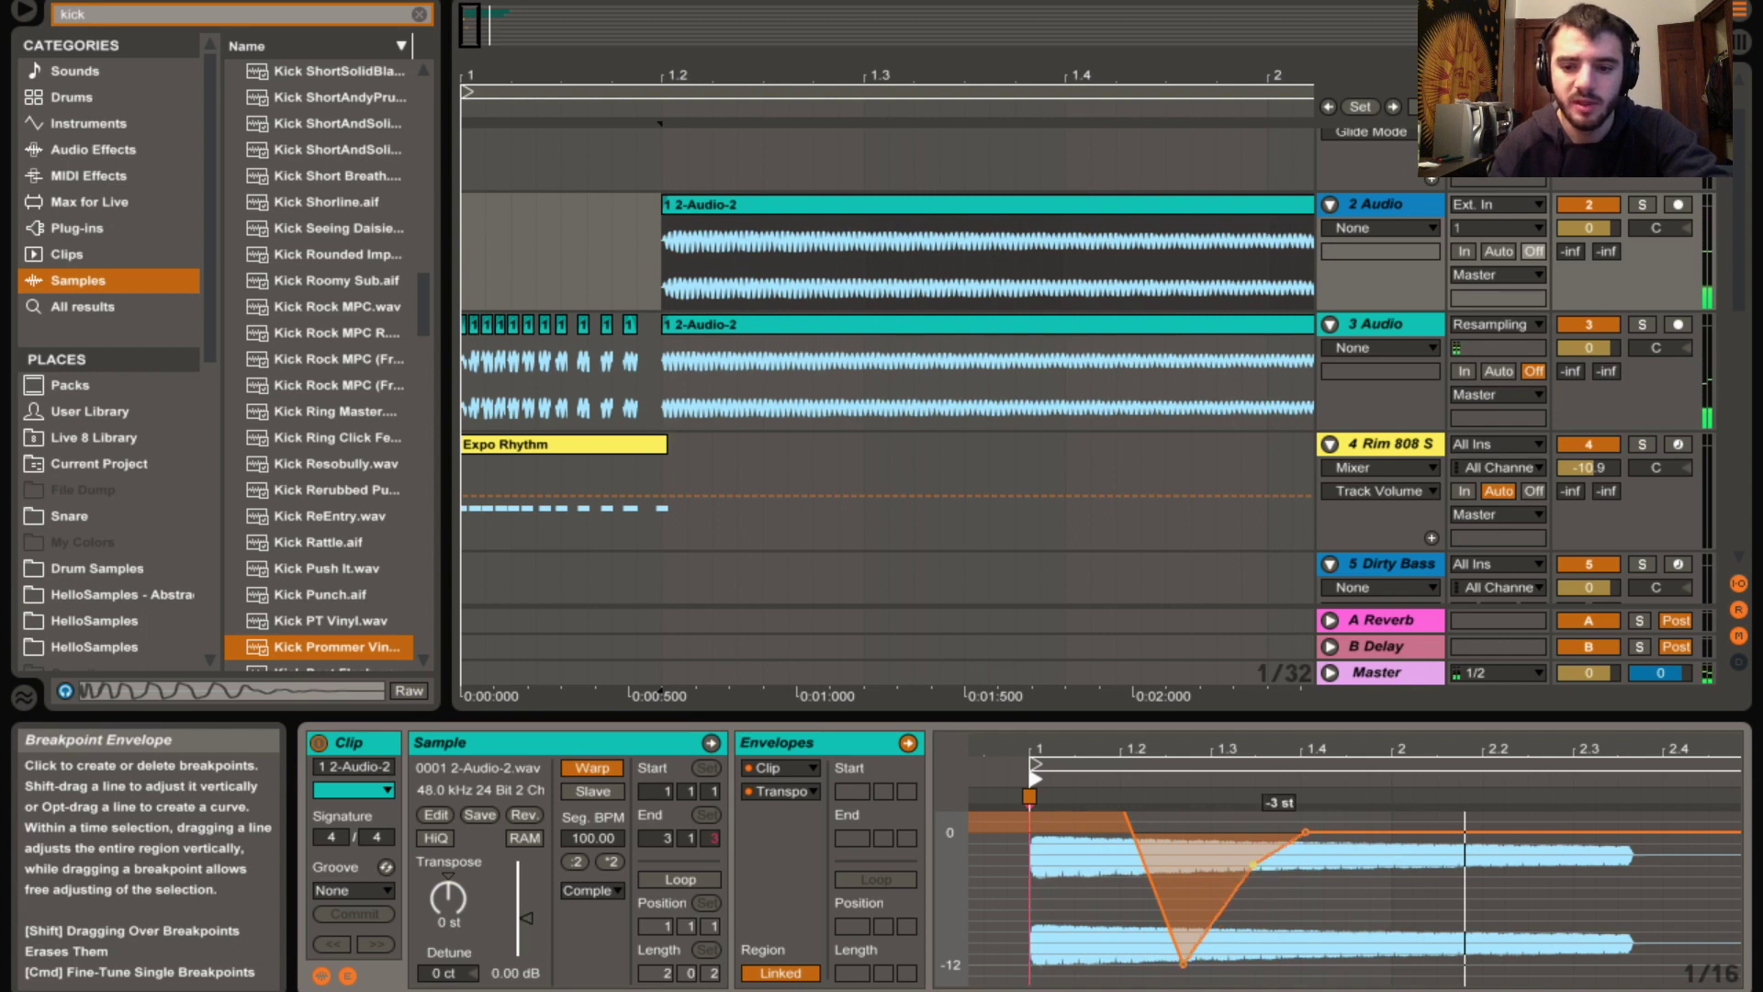
Try a +12 st peak between 1.3 and 1.4 in the transposition envelope, play it, and remove that breakpoint
{"action": "left_click_drag", "start_coordinate": [1240, 812], "coordinate": [1240, 689]}
{"action": "key", "text": "space"}
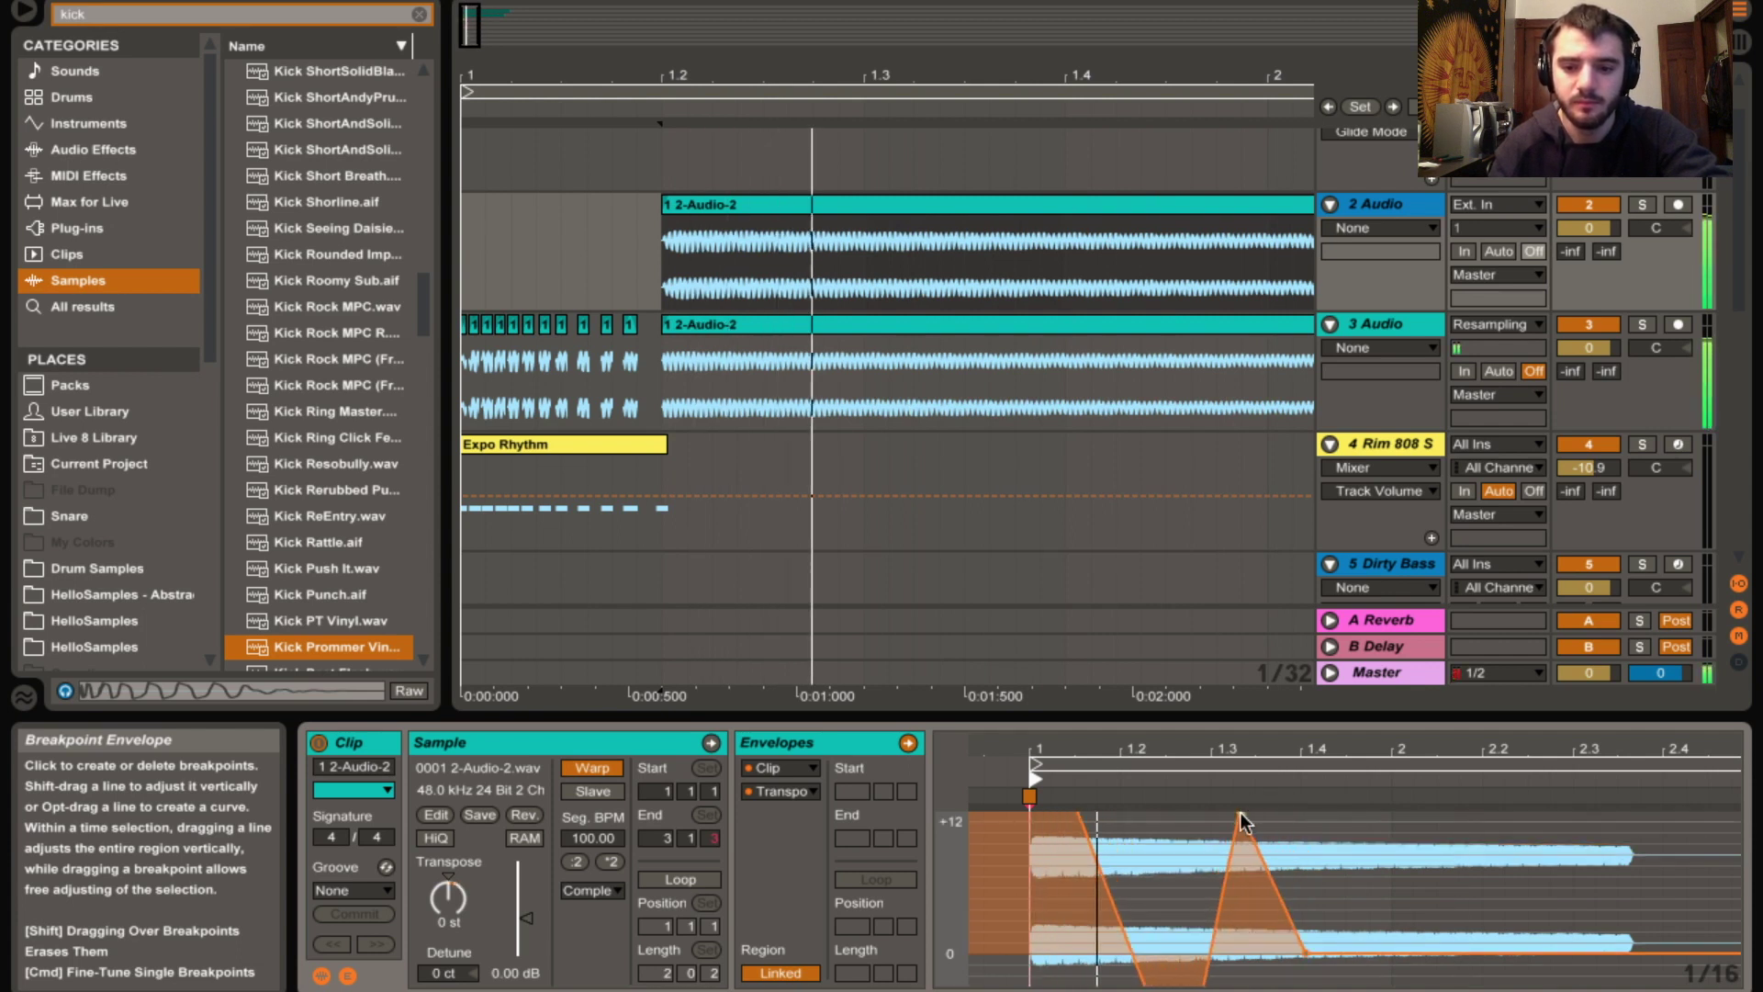
{"action": "left_click_drag", "start_coordinate": [1240, 812], "coordinate": [1239, 810]}
{"action": "scroll", "coordinate": [1243, 836], "scroll_direction": "up", "scroll_amount": 2}
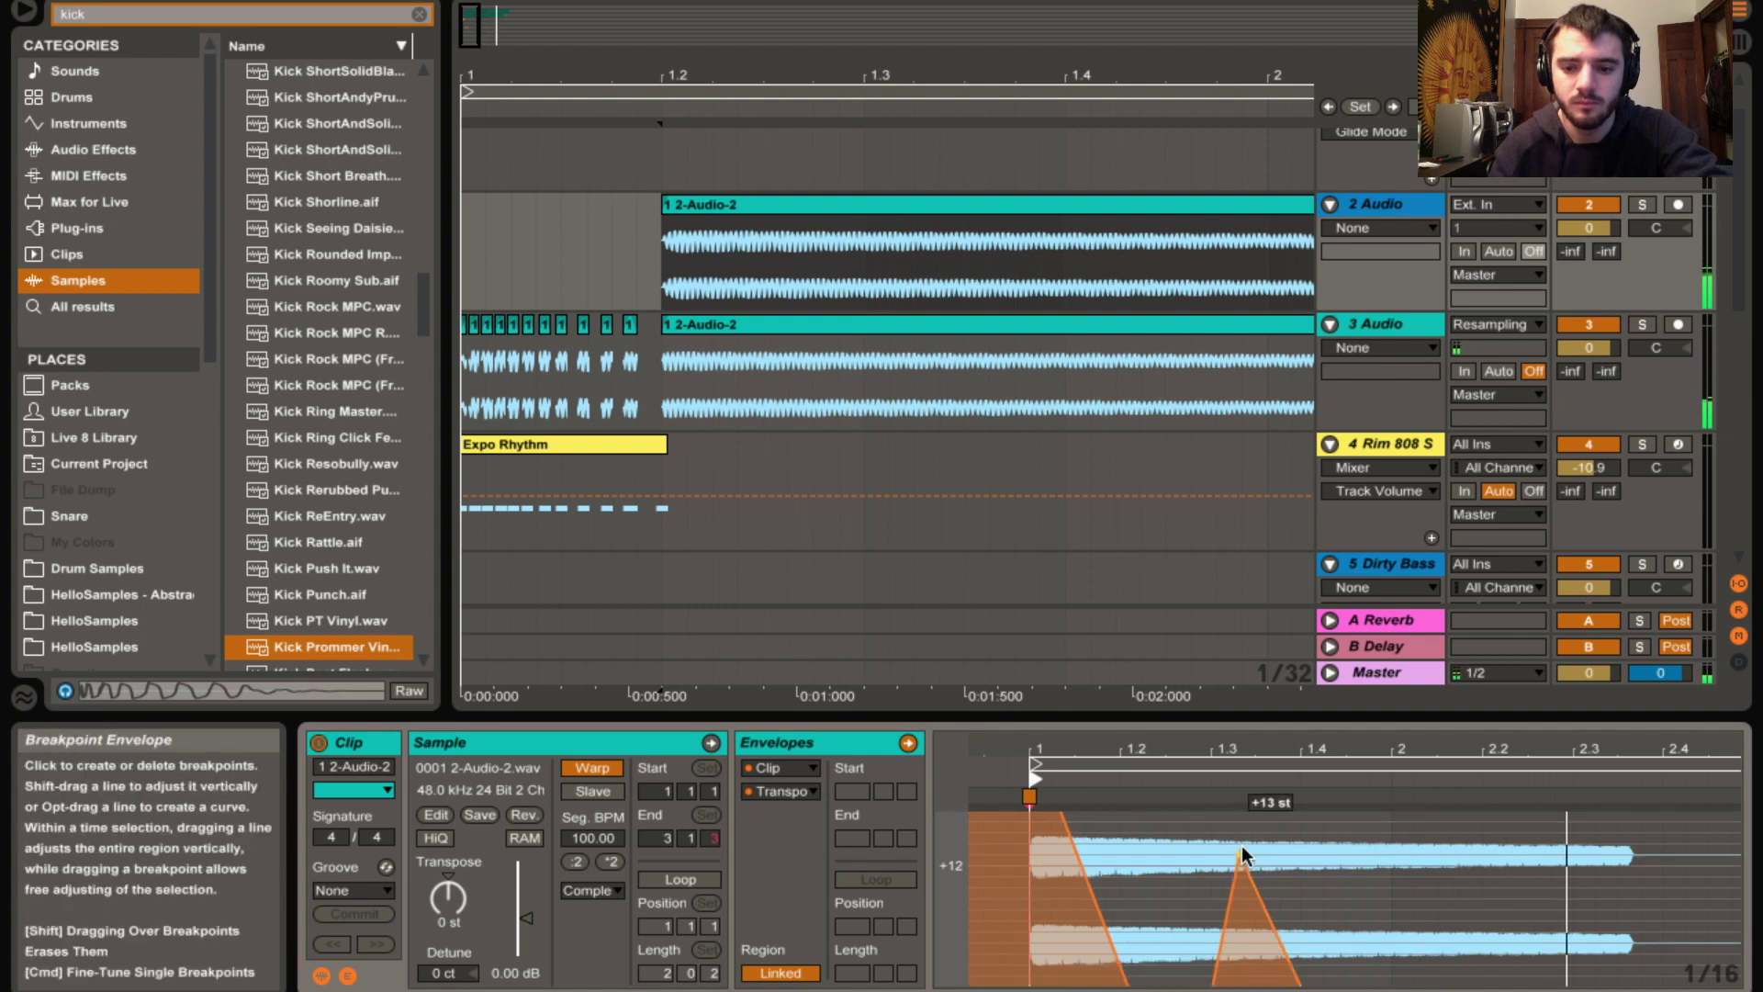
{"action": "key", "text": "space"}
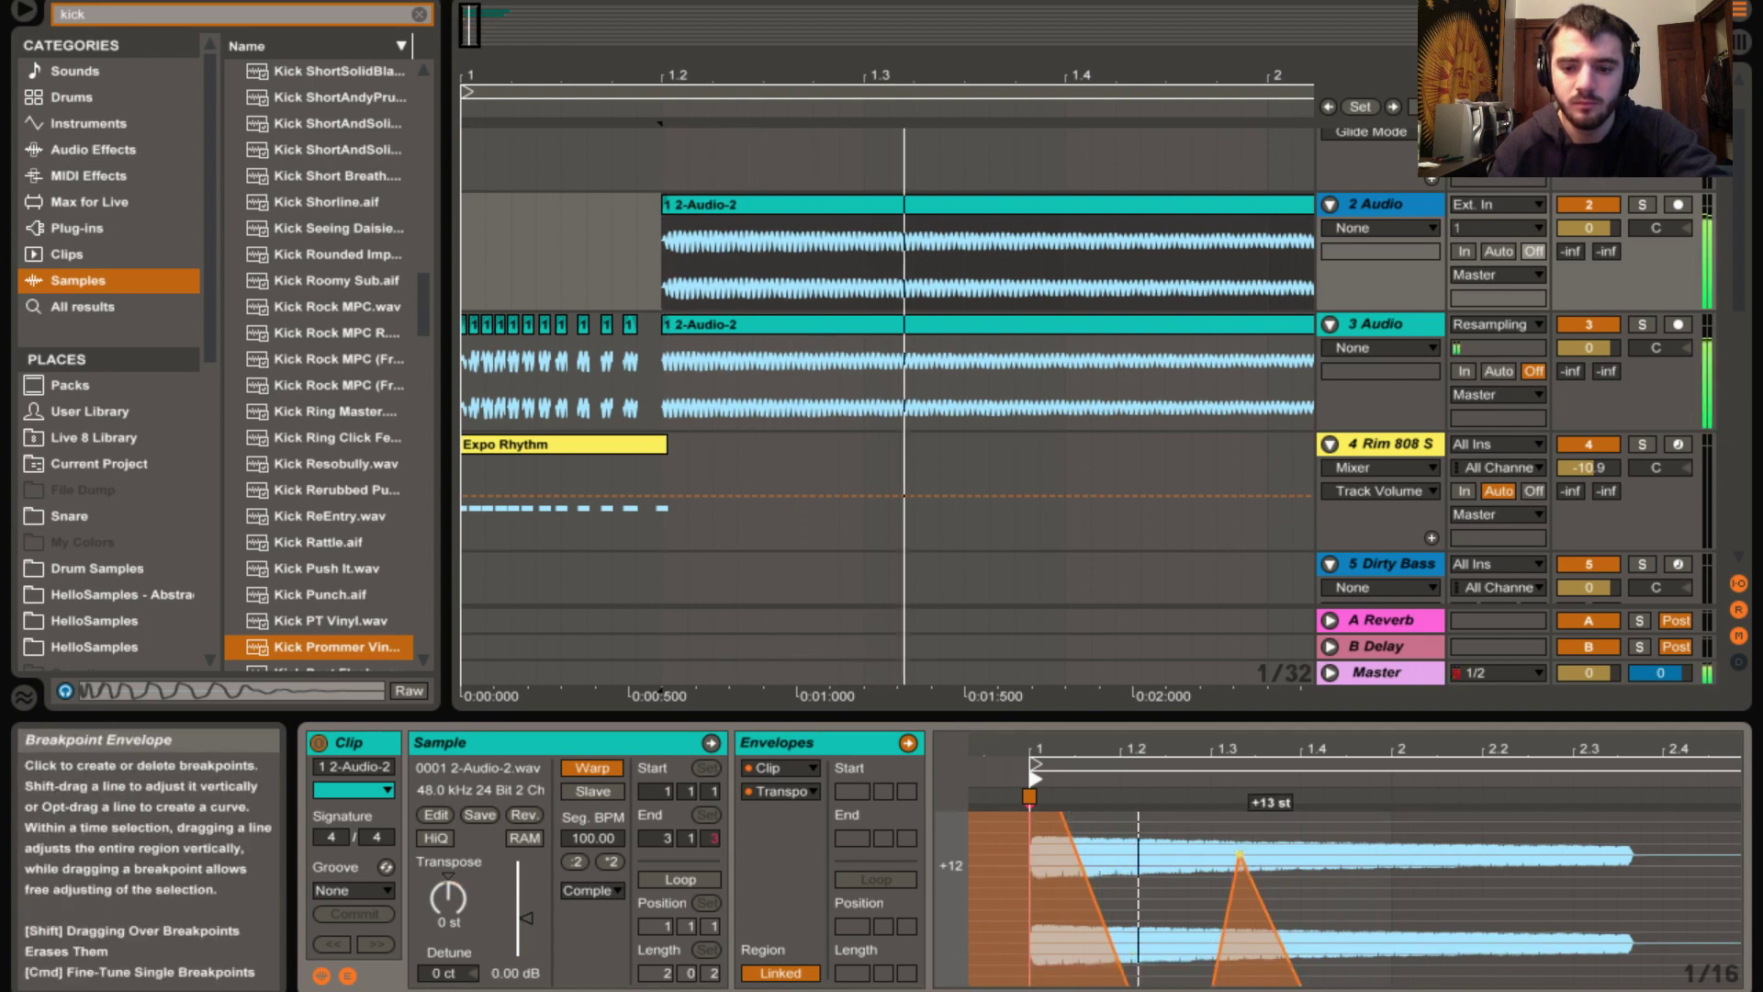
{"action": "left_click_drag", "start_coordinate": [1239, 854], "coordinate": [1241, 864]}
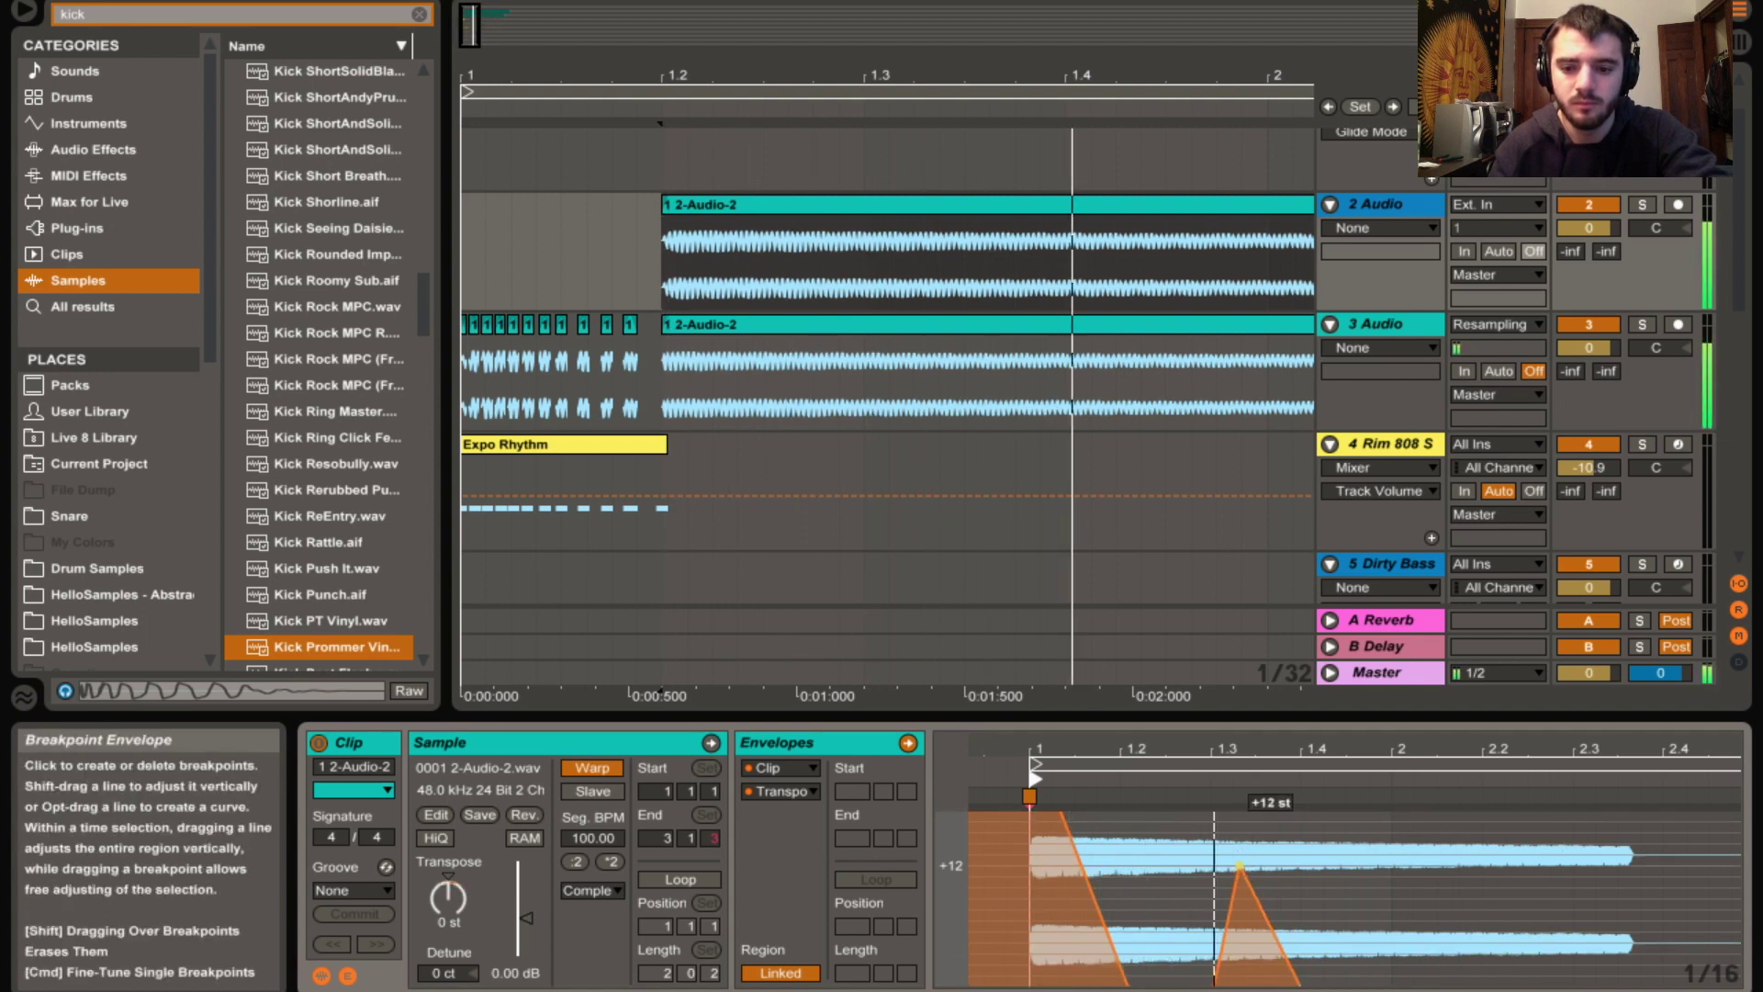
{"action": "left_click", "coordinate": [1240, 865]}
Replay the arrangement from the start to hear the bass pitch dip and recovery with the rim and kick tracks
{"action": "key", "text": "space"}
{"action": "key", "text": "space"}
{"action": "scroll", "coordinate": [1213, 867], "scroll_direction": "down", "scroll_amount": 3}
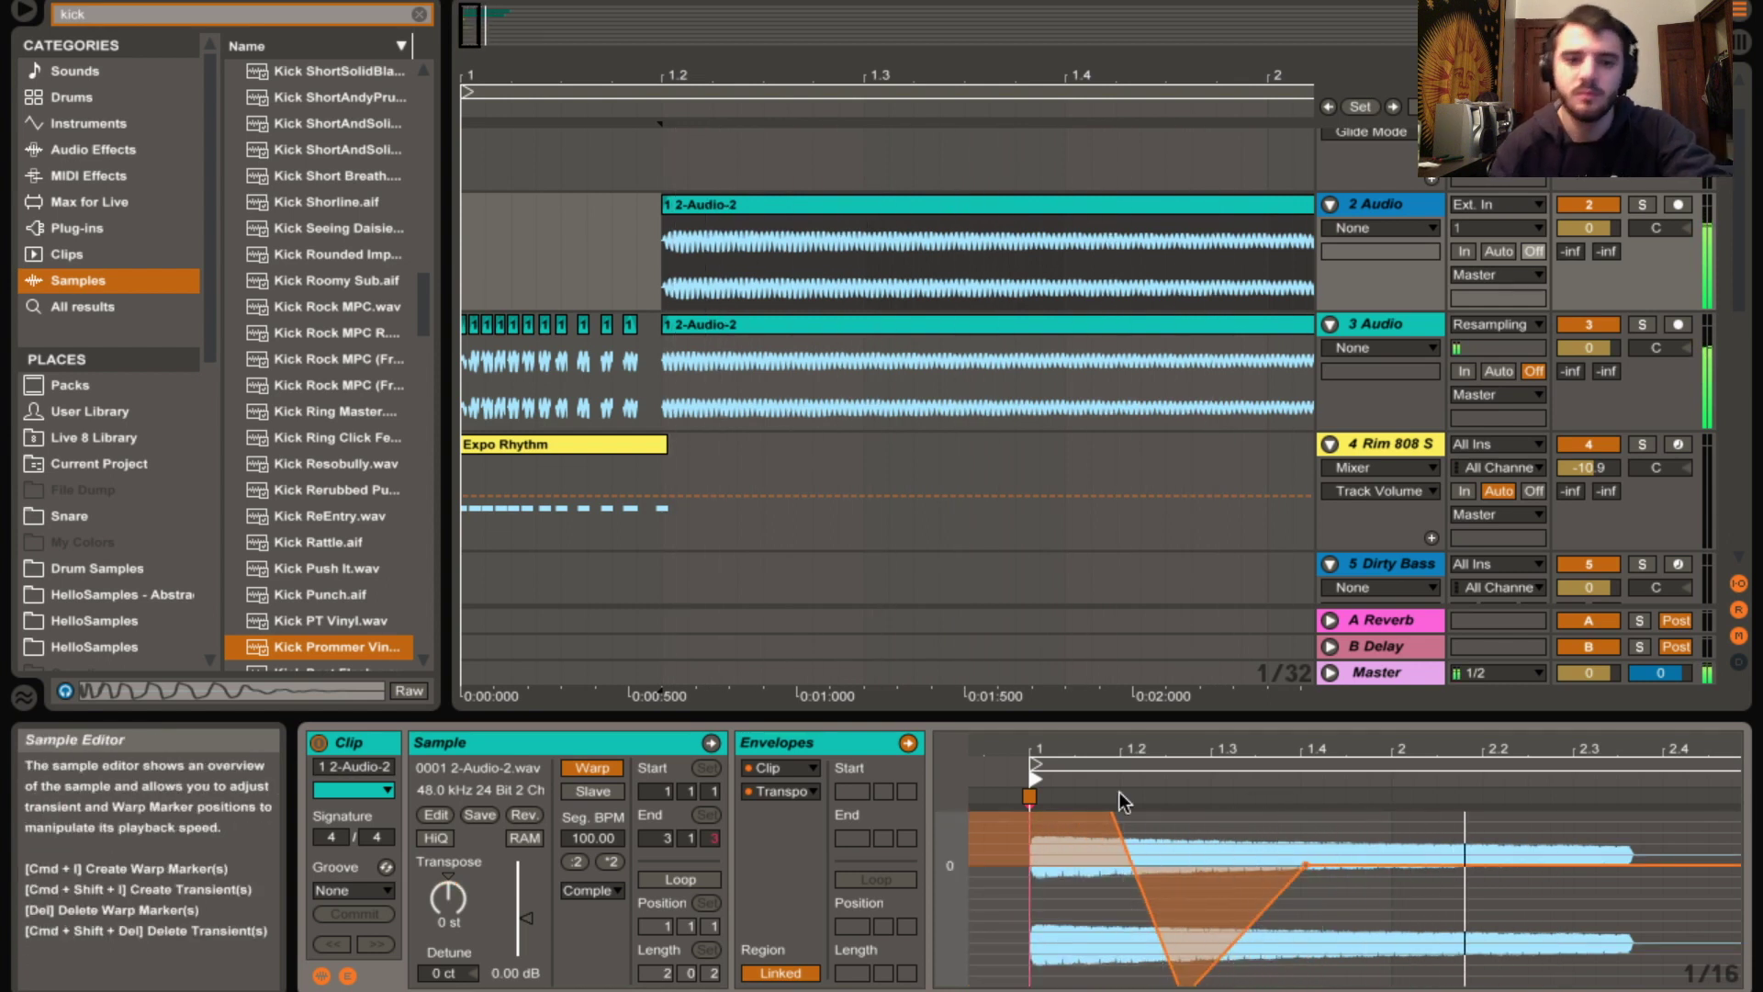
{"action": "key", "text": "space"}
{"action": "key", "text": "Home"}
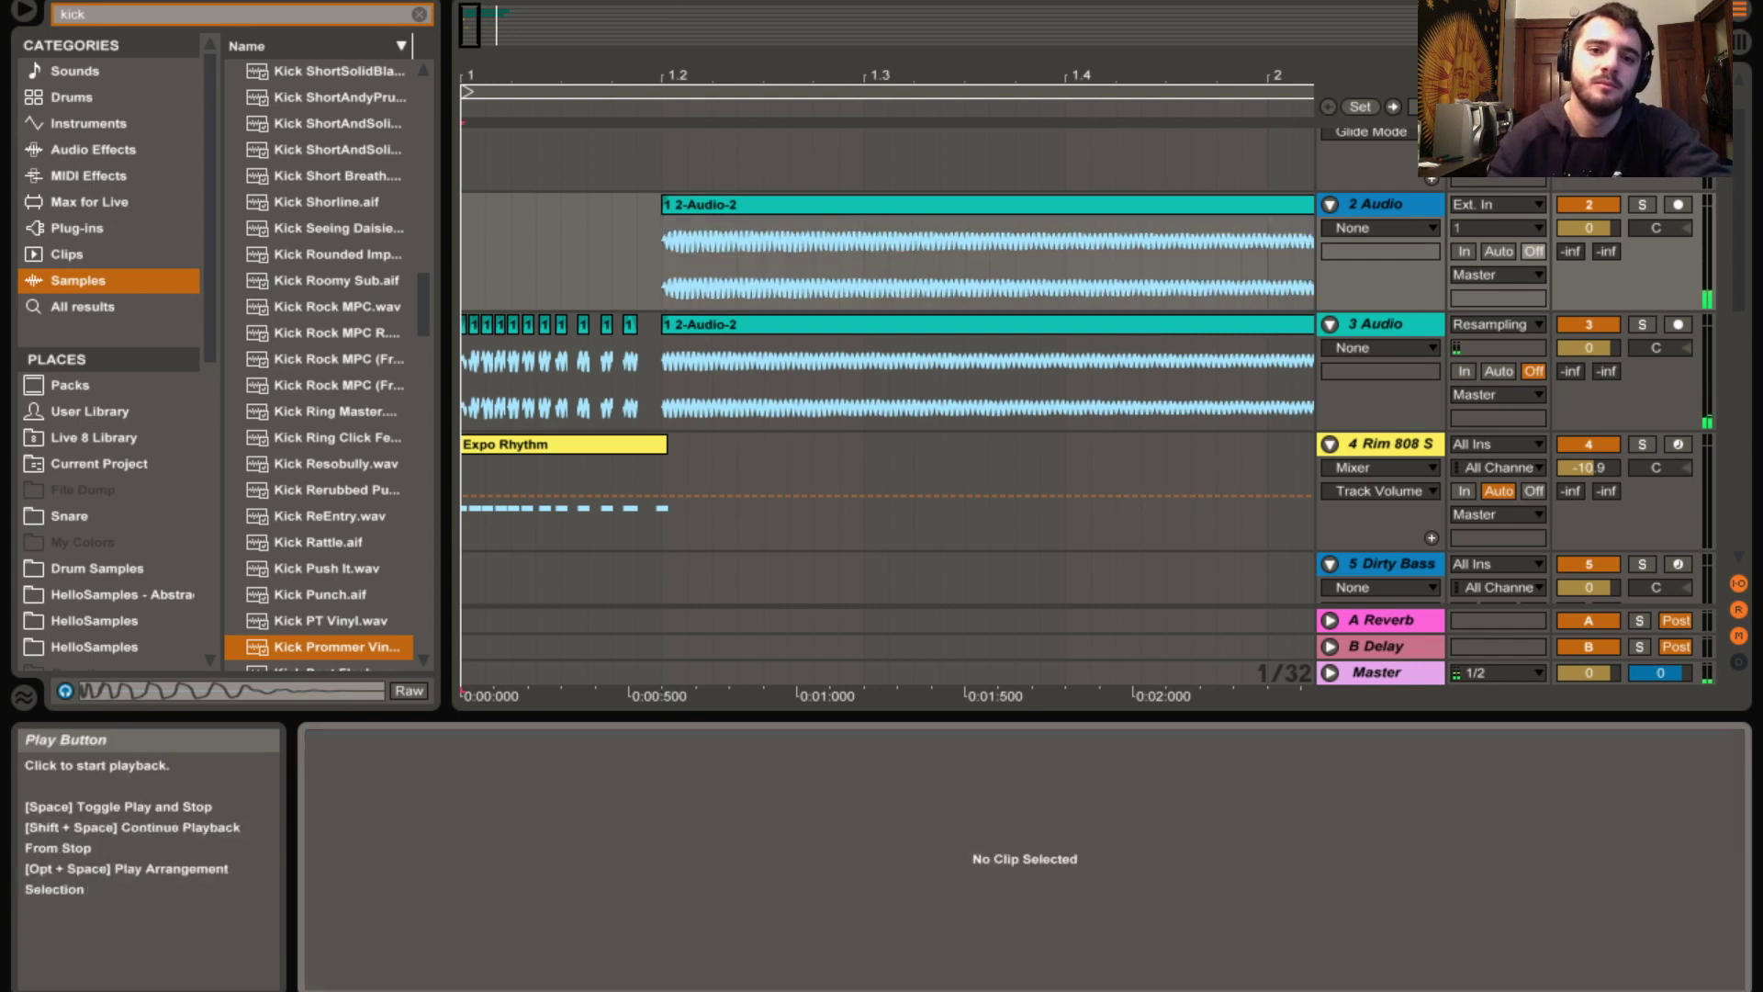
{"action": "scroll", "coordinate": [740, 209], "scroll_direction": "down", "scroll_amount": 3}
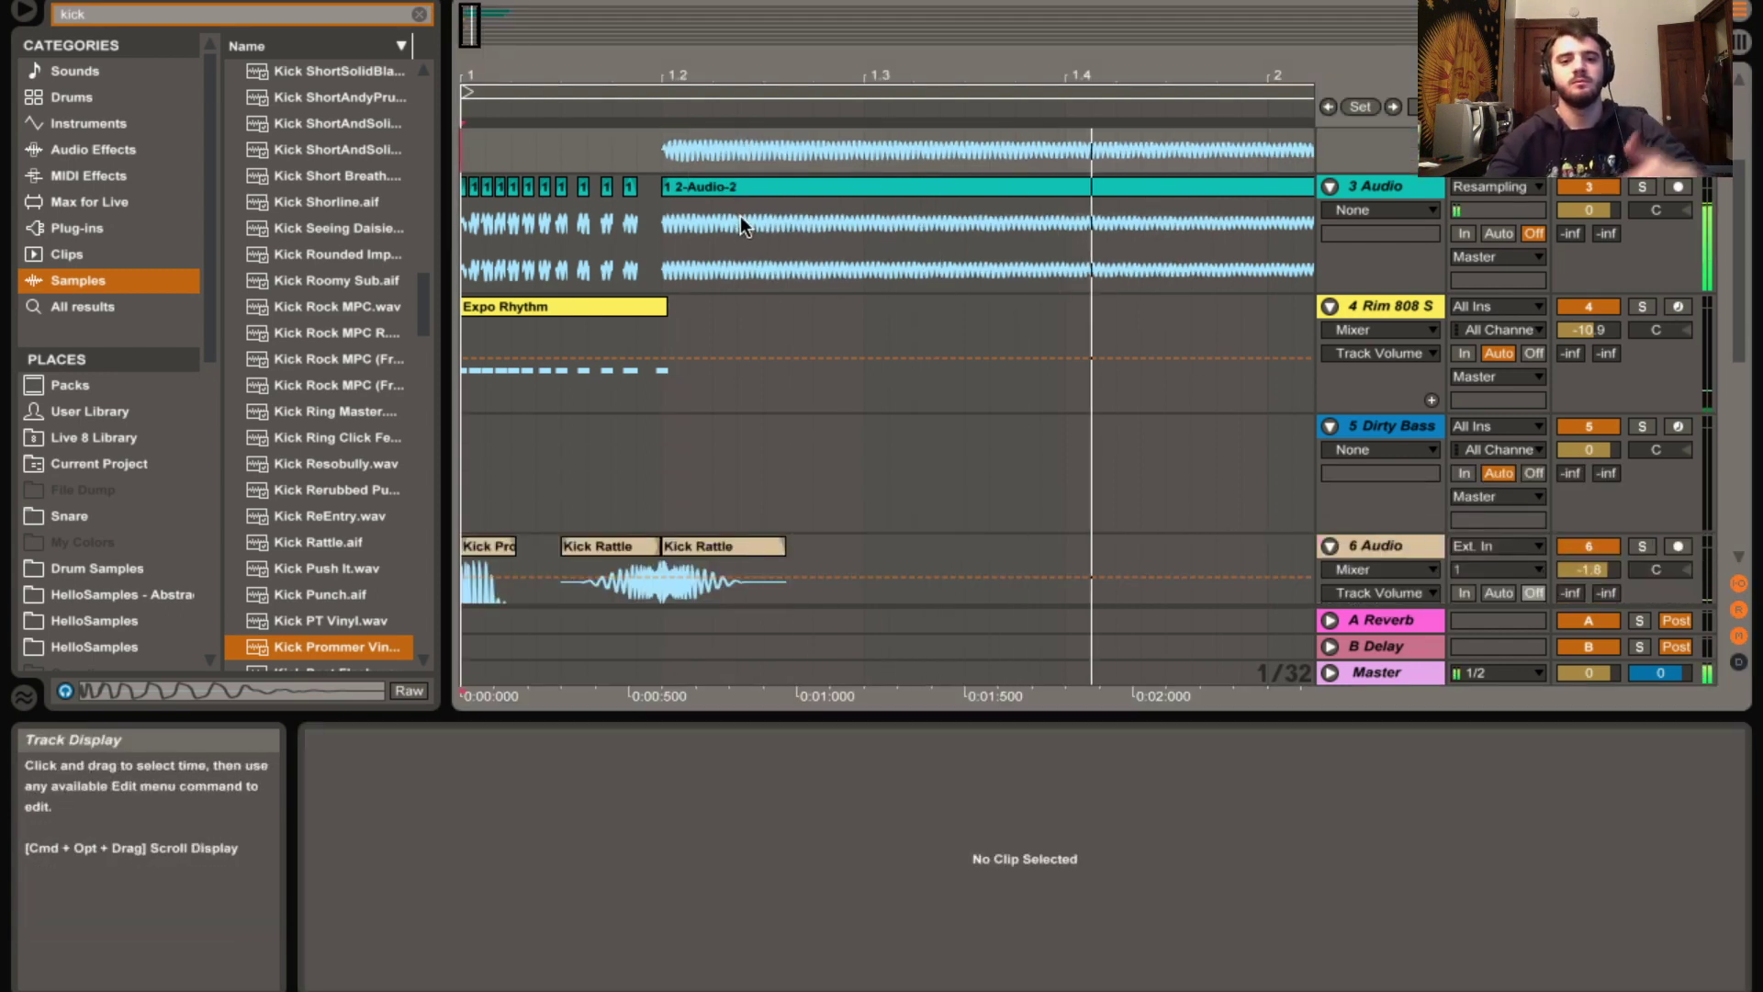
{"action": "scroll", "coordinate": [826, 324], "scroll_direction": "down", "scroll_amount": 4}
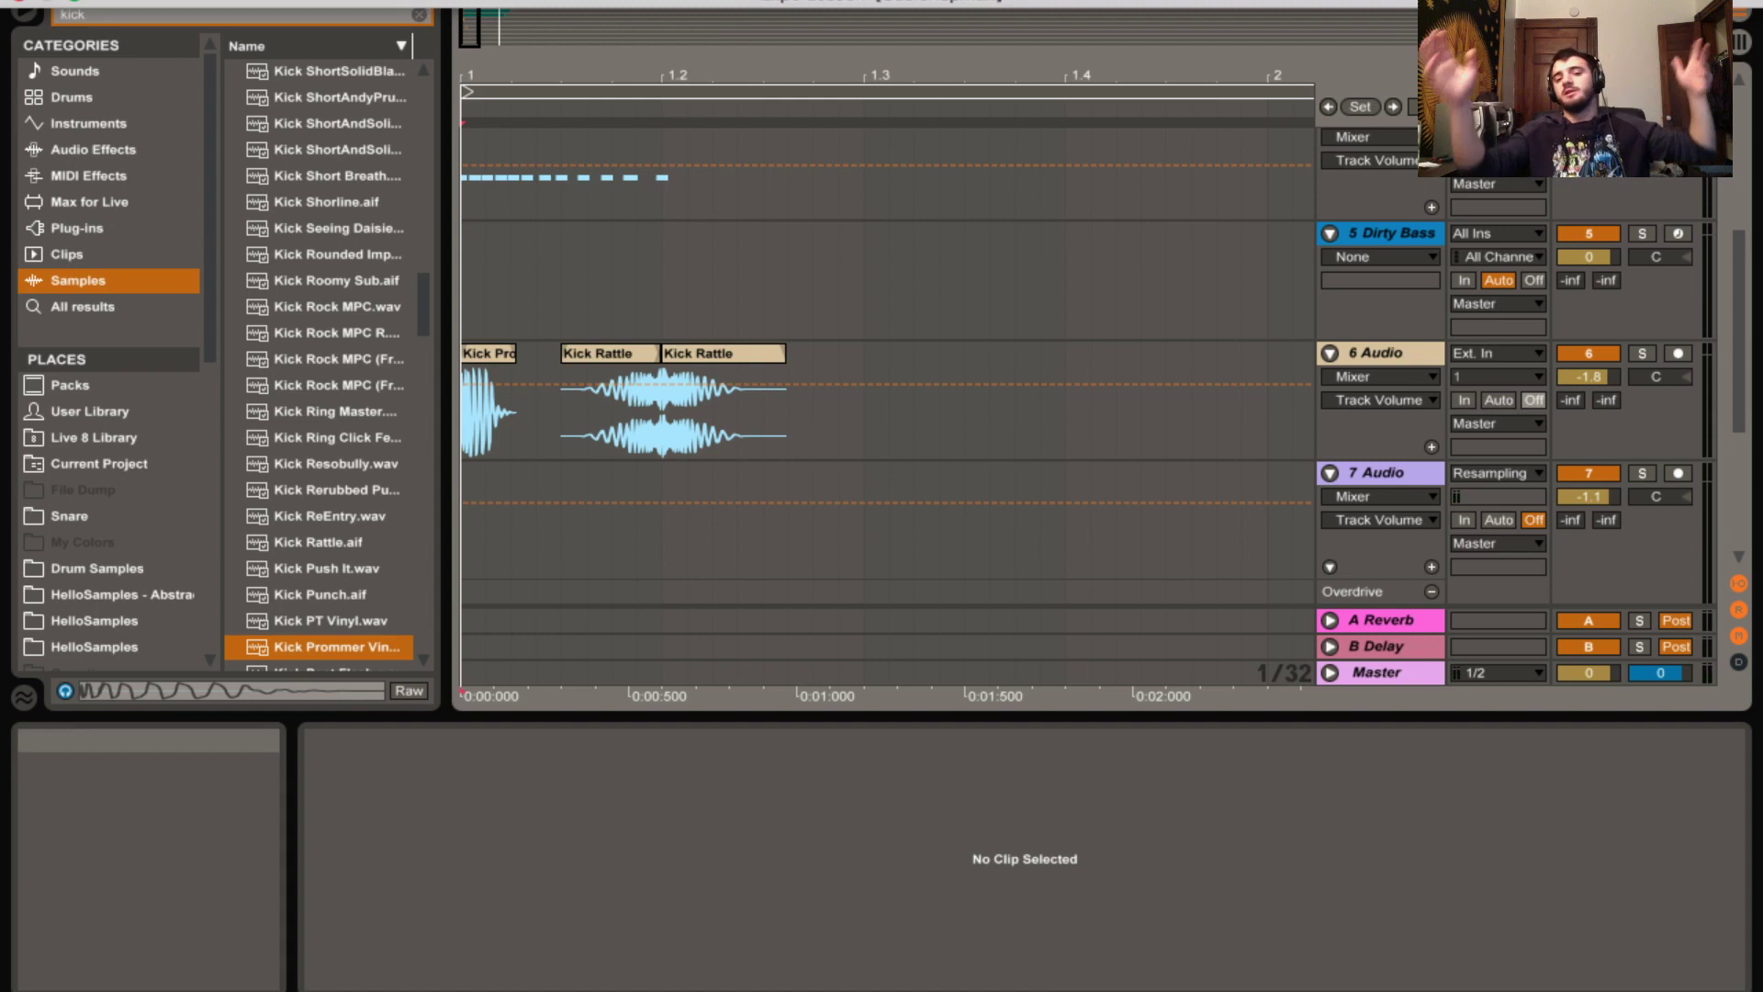
Examine how the two bass layers, the Expo Rhythm rim clip and the kick clips line up around 1.2
{"action": "scroll", "coordinate": [753, 293], "scroll_direction": "up", "scroll_amount": 2}
{"action": "scroll", "coordinate": [735, 294], "scroll_direction": "up", "scroll_amount": 10}
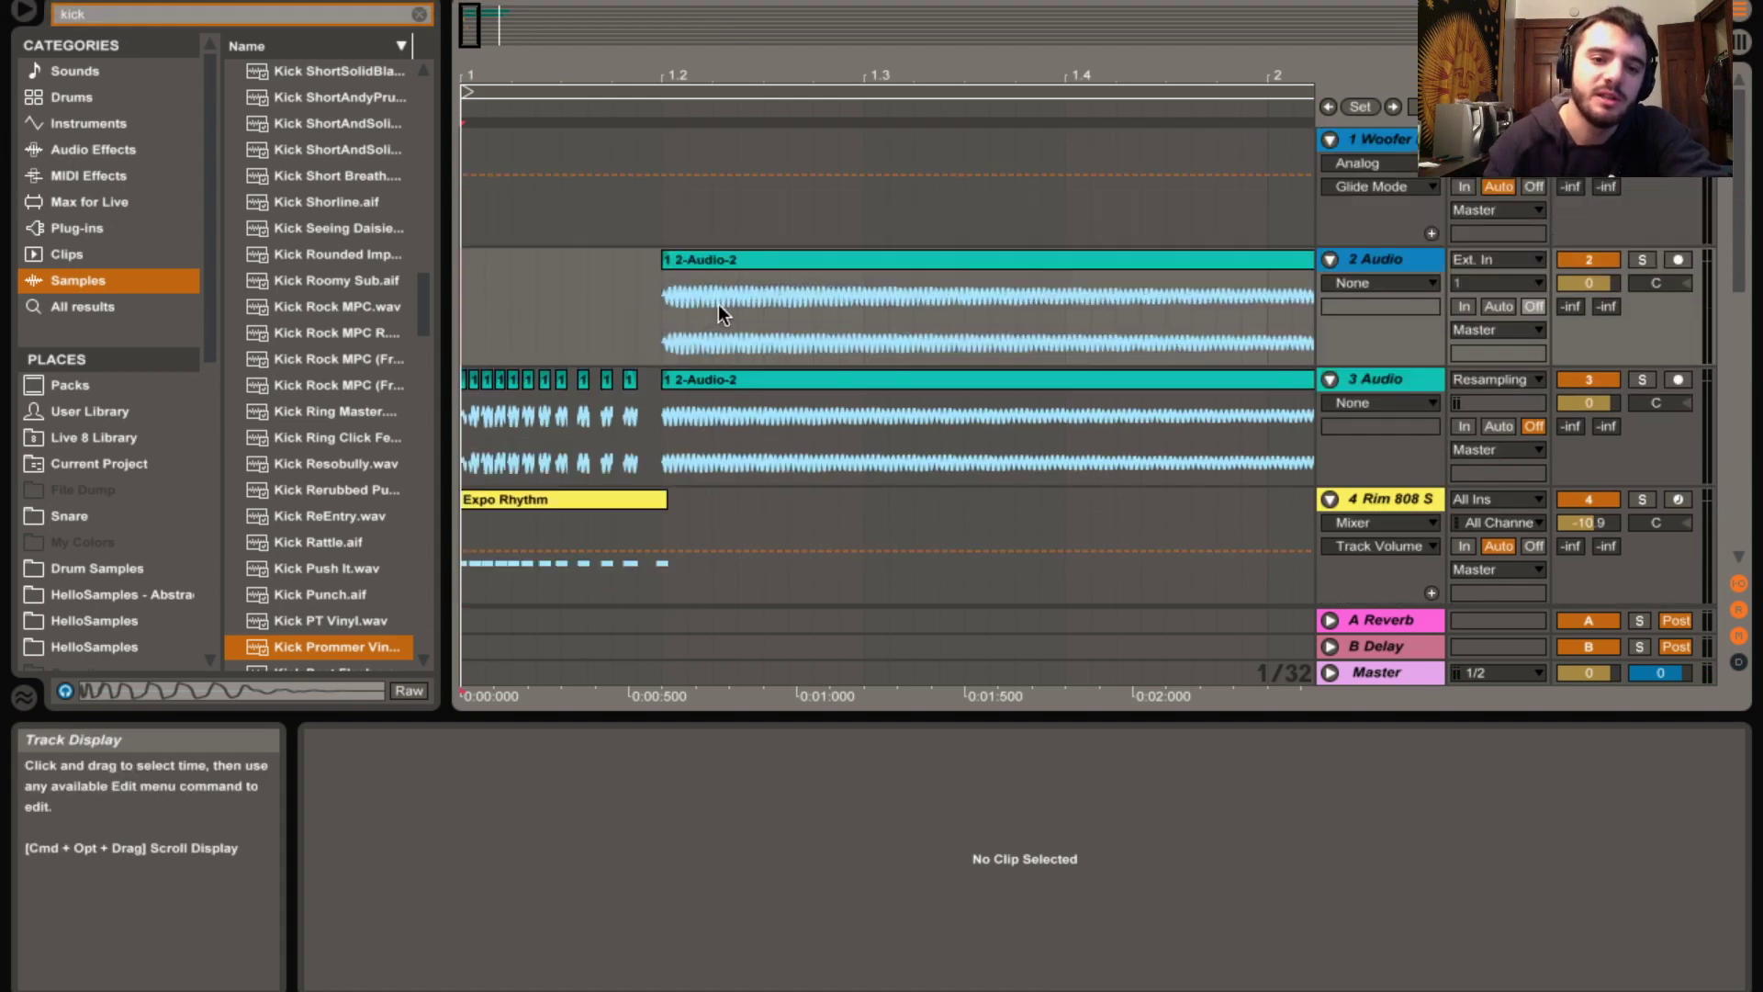
{"action": "scroll", "coordinate": [657, 309], "scroll_direction": "down", "scroll_amount": 8}
{"action": "scroll", "coordinate": [542, 305], "scroll_direction": "up", "scroll_amount": 6}
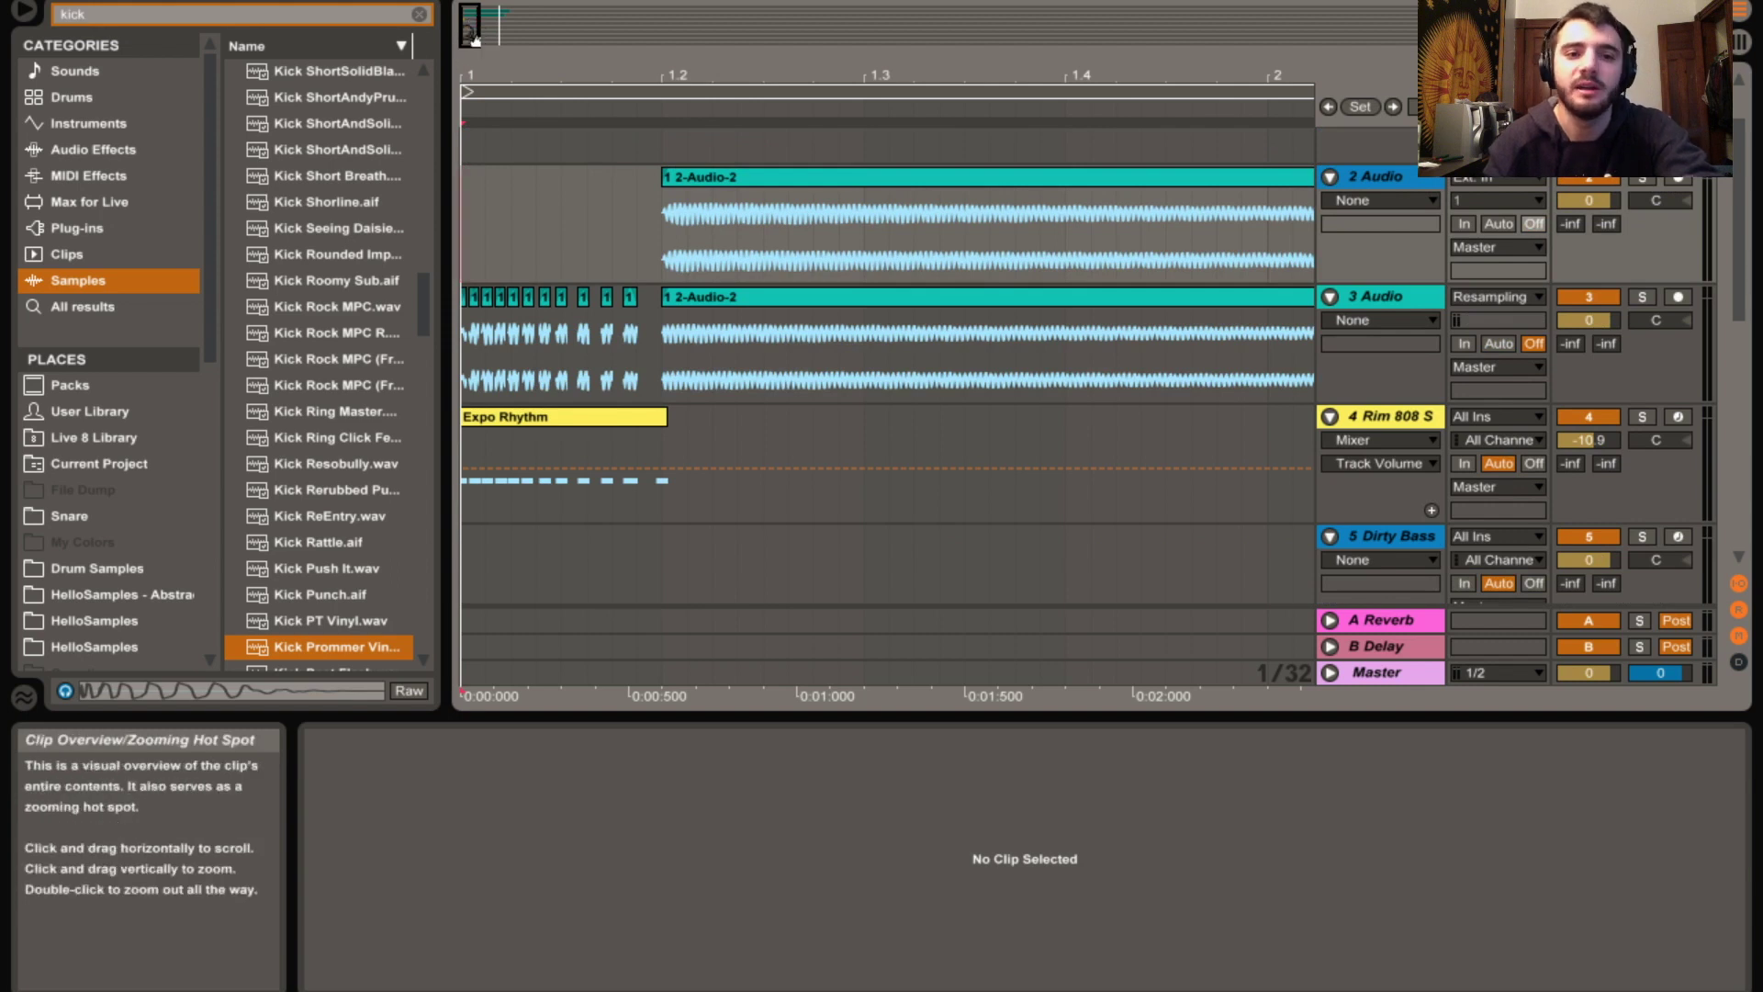
{"action": "left_click_drag", "start_coordinate": [473, 37], "coordinate": [473, 8]}
{"action": "scroll", "coordinate": [707, 454], "scroll_direction": "down", "scroll_amount": 8}
{"action": "scroll", "coordinate": [704, 450], "scroll_direction": "down", "scroll_amount": 2}
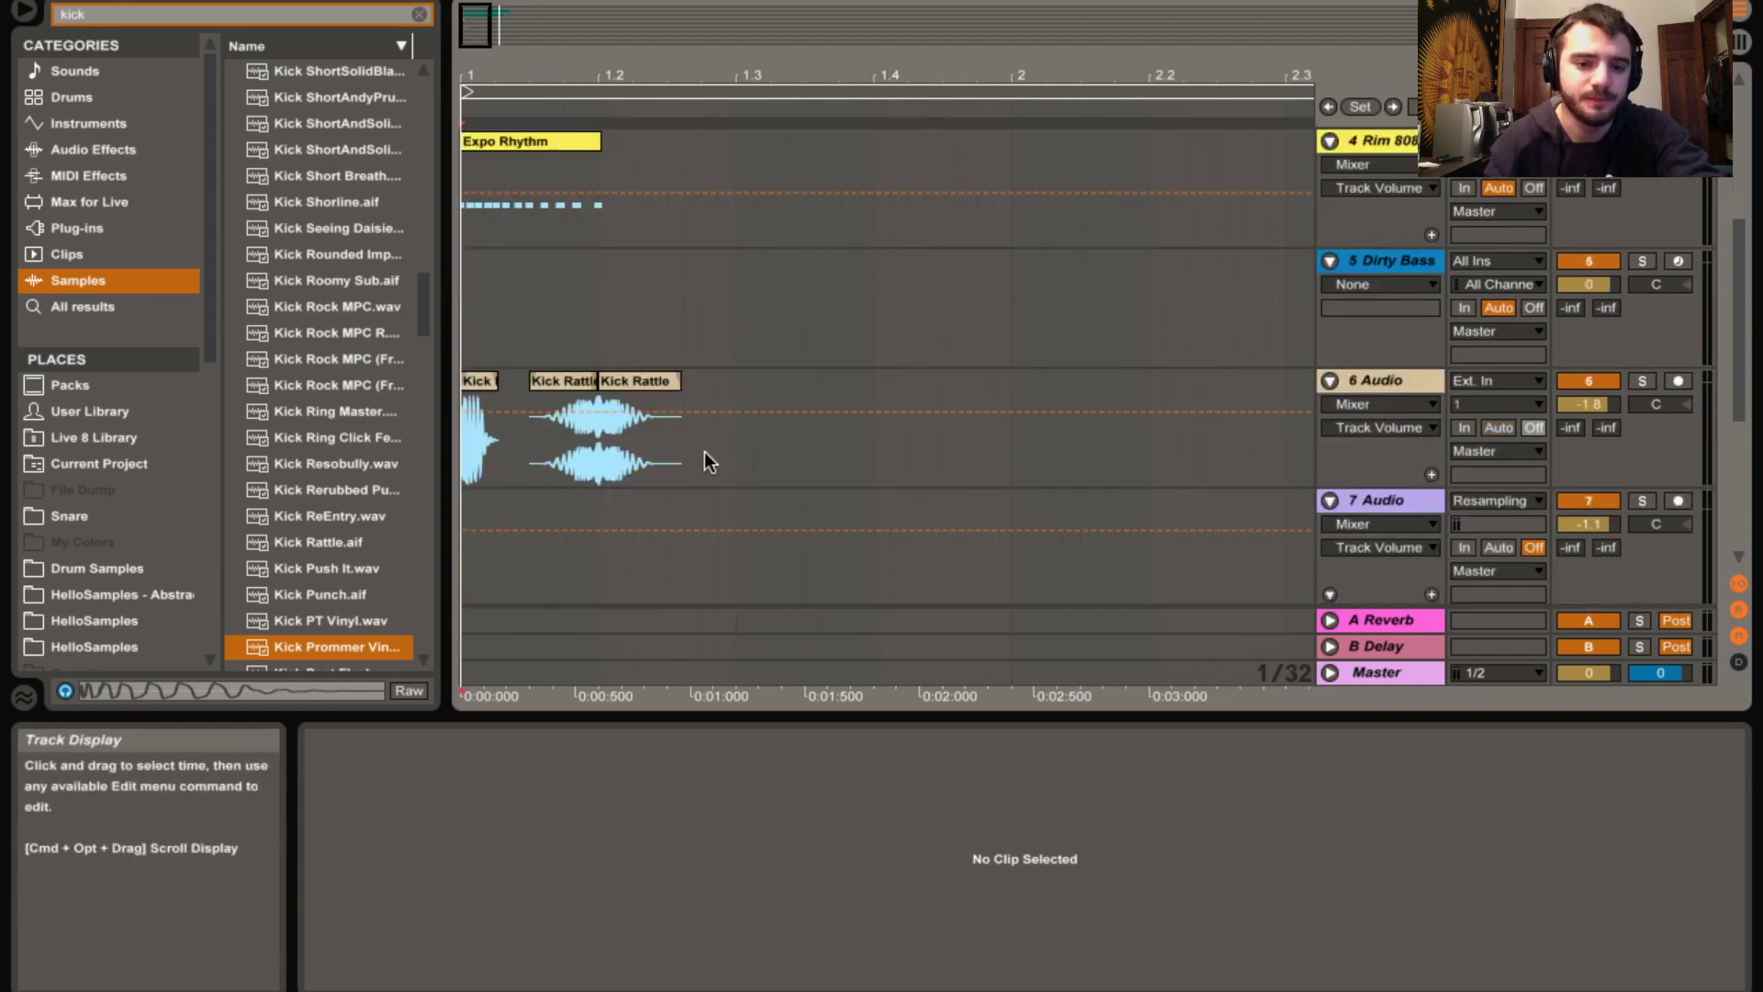
{"action": "scroll", "coordinate": [685, 439], "scroll_direction": "up", "scroll_amount": 7}
{"action": "scroll", "coordinate": [680, 437], "scroll_direction": "up", "scroll_amount": 2}
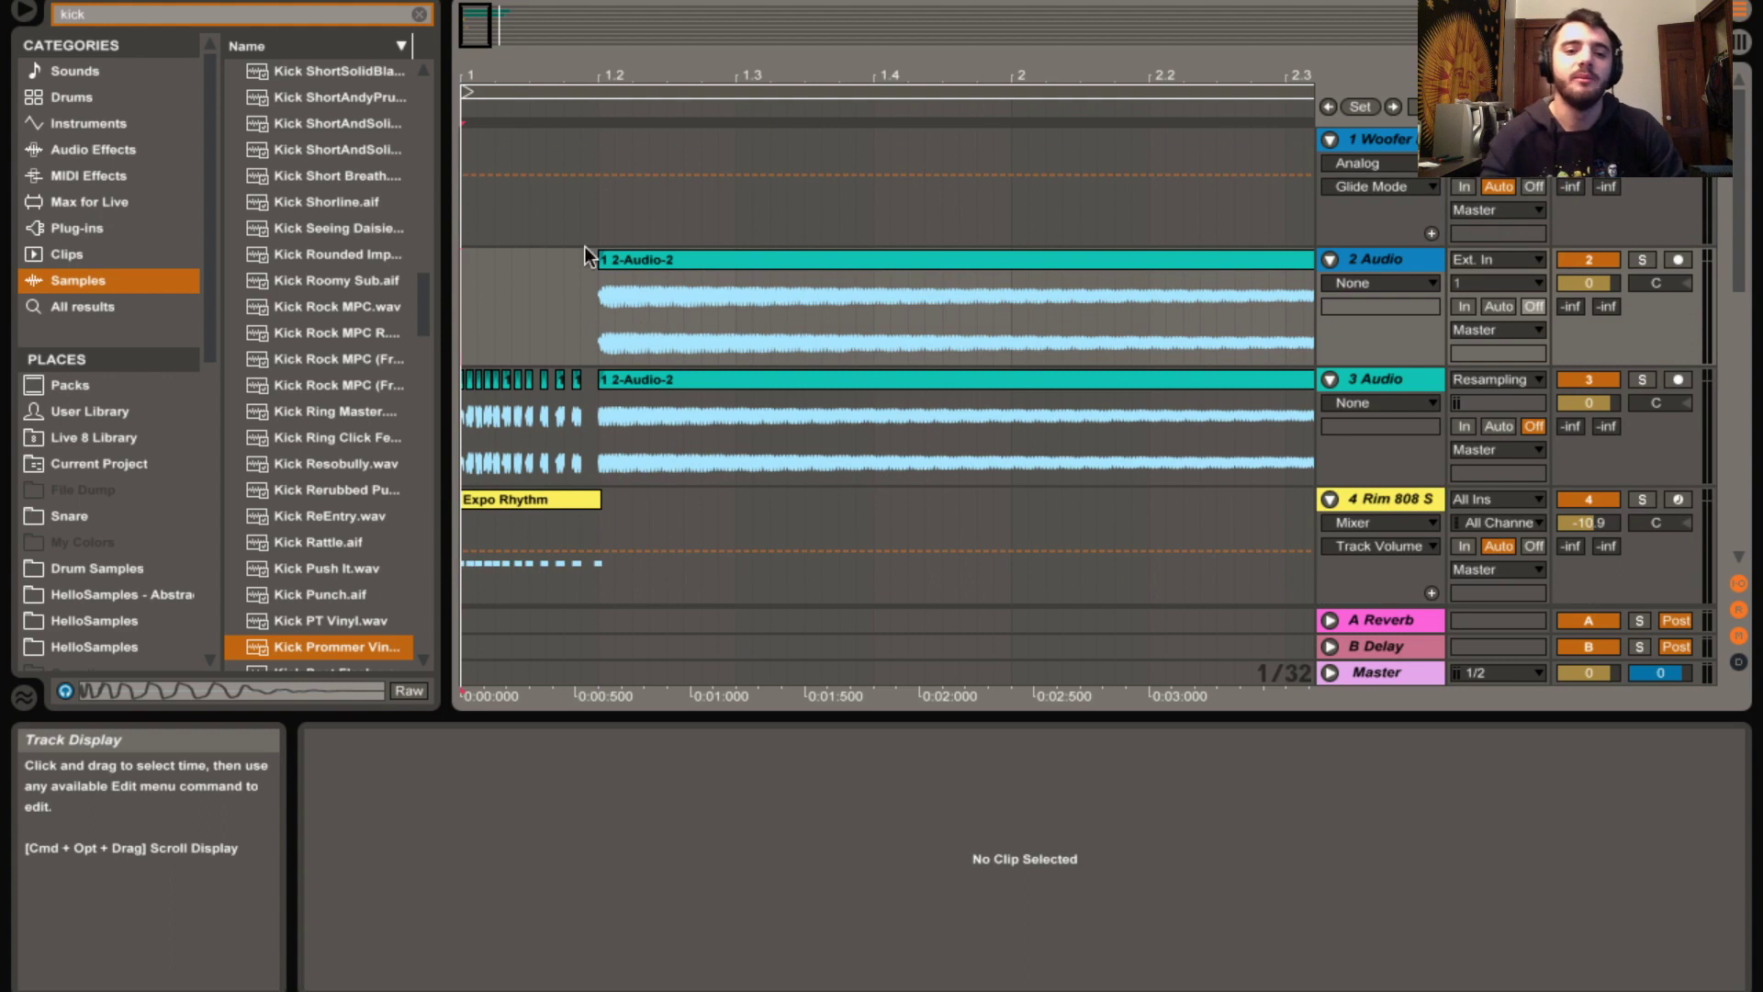
{"action": "mouse_move", "coordinate": [479, 37]}
{"action": "left_mouse_down"}
{"action": "mouse_move", "coordinate": [478, 20]}
{"action": "mouse_move", "coordinate": [482, 70]}
{"action": "left_mouse_up"}
{"action": "scroll", "coordinate": [679, 394], "scroll_direction": "down", "scroll_amount": 4}
{"action": "scroll", "coordinate": [704, 442], "scroll_direction": "down", "scroll_amount": 2}
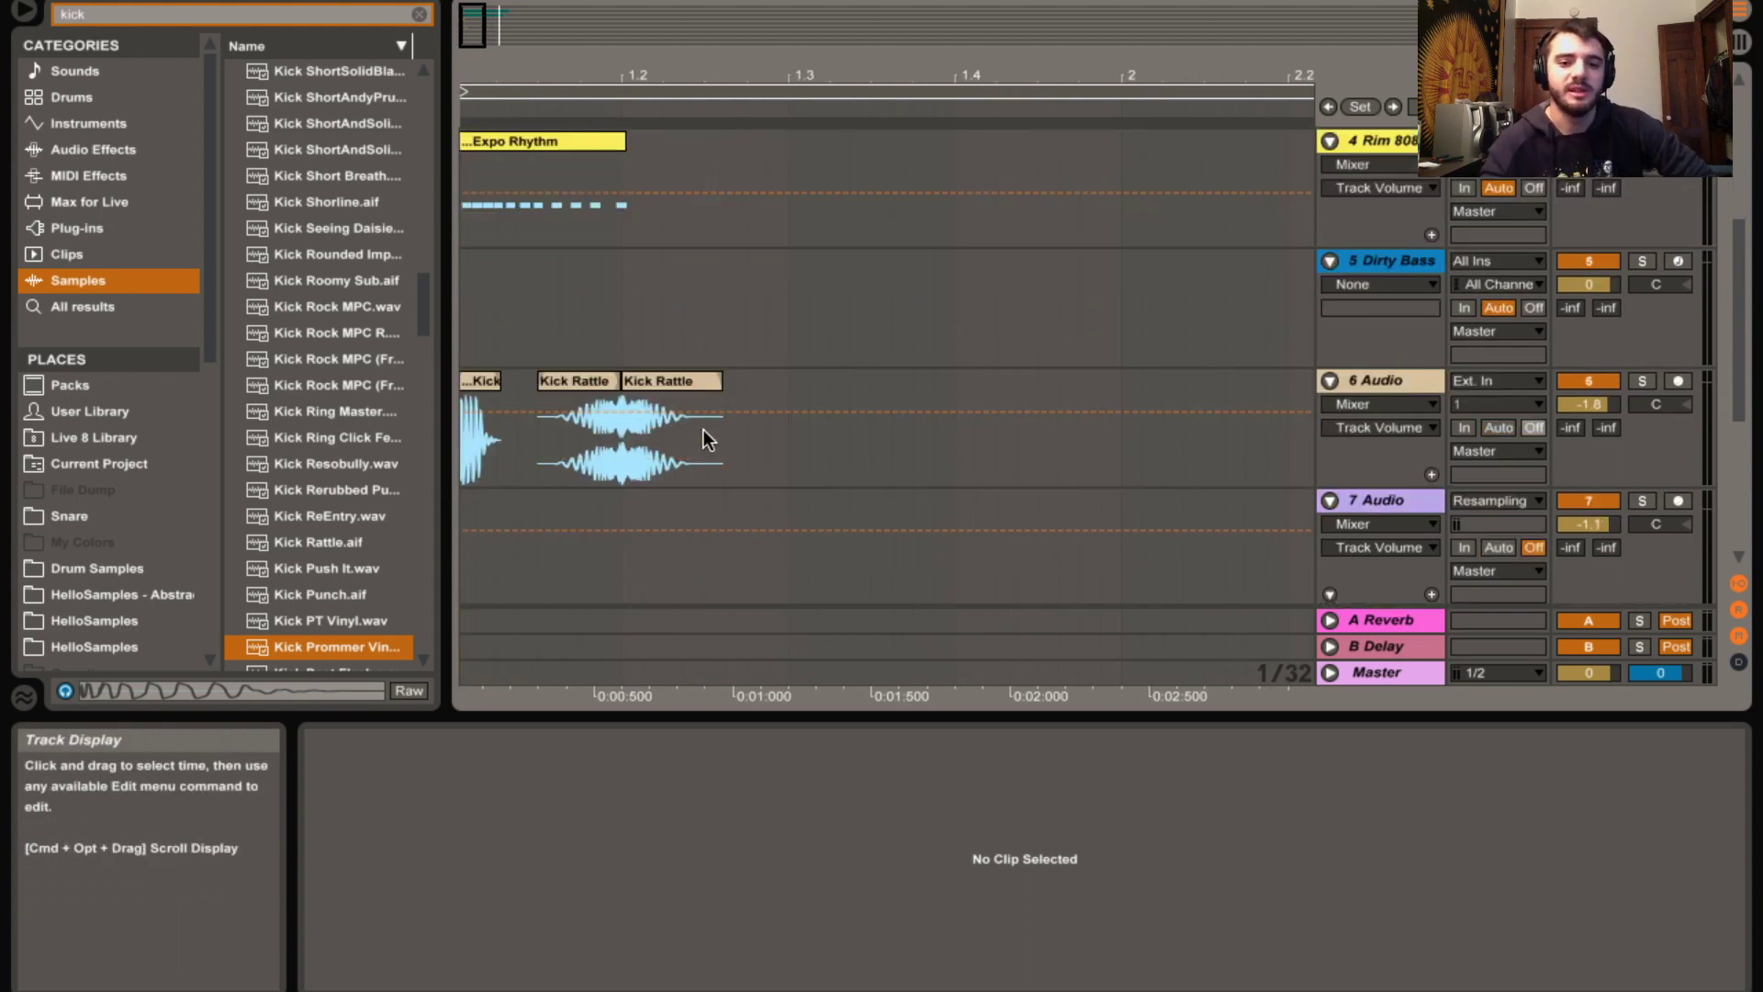
{"action": "scroll", "coordinate": [824, 456], "scroll_direction": "down", "scroll_amount": 1}
{"action": "scroll", "coordinate": [823, 459], "scroll_direction": "up", "scroll_amount": 7}
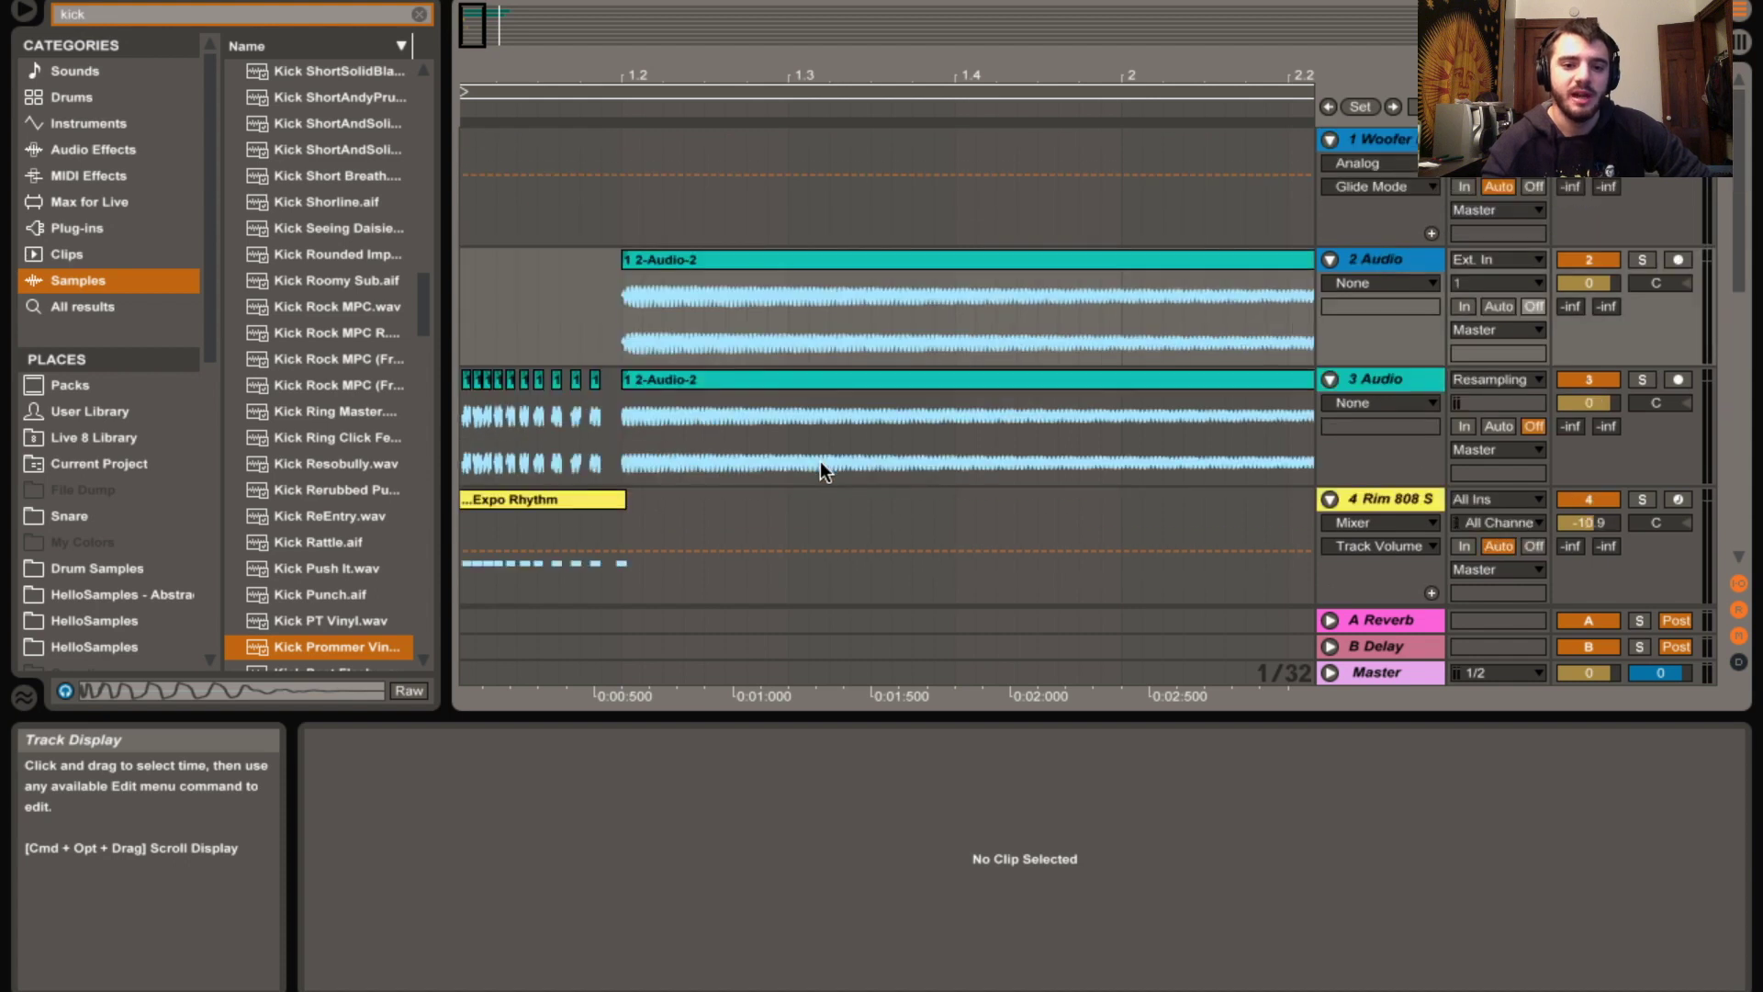
{"action": "scroll", "coordinate": [819, 461], "scroll_direction": "down", "scroll_amount": 6}
{"action": "scroll", "coordinate": [819, 461], "scroll_direction": "up", "scroll_amount": 6}
{"action": "scroll", "coordinate": [819, 461], "scroll_direction": "down", "scroll_amount": 6}
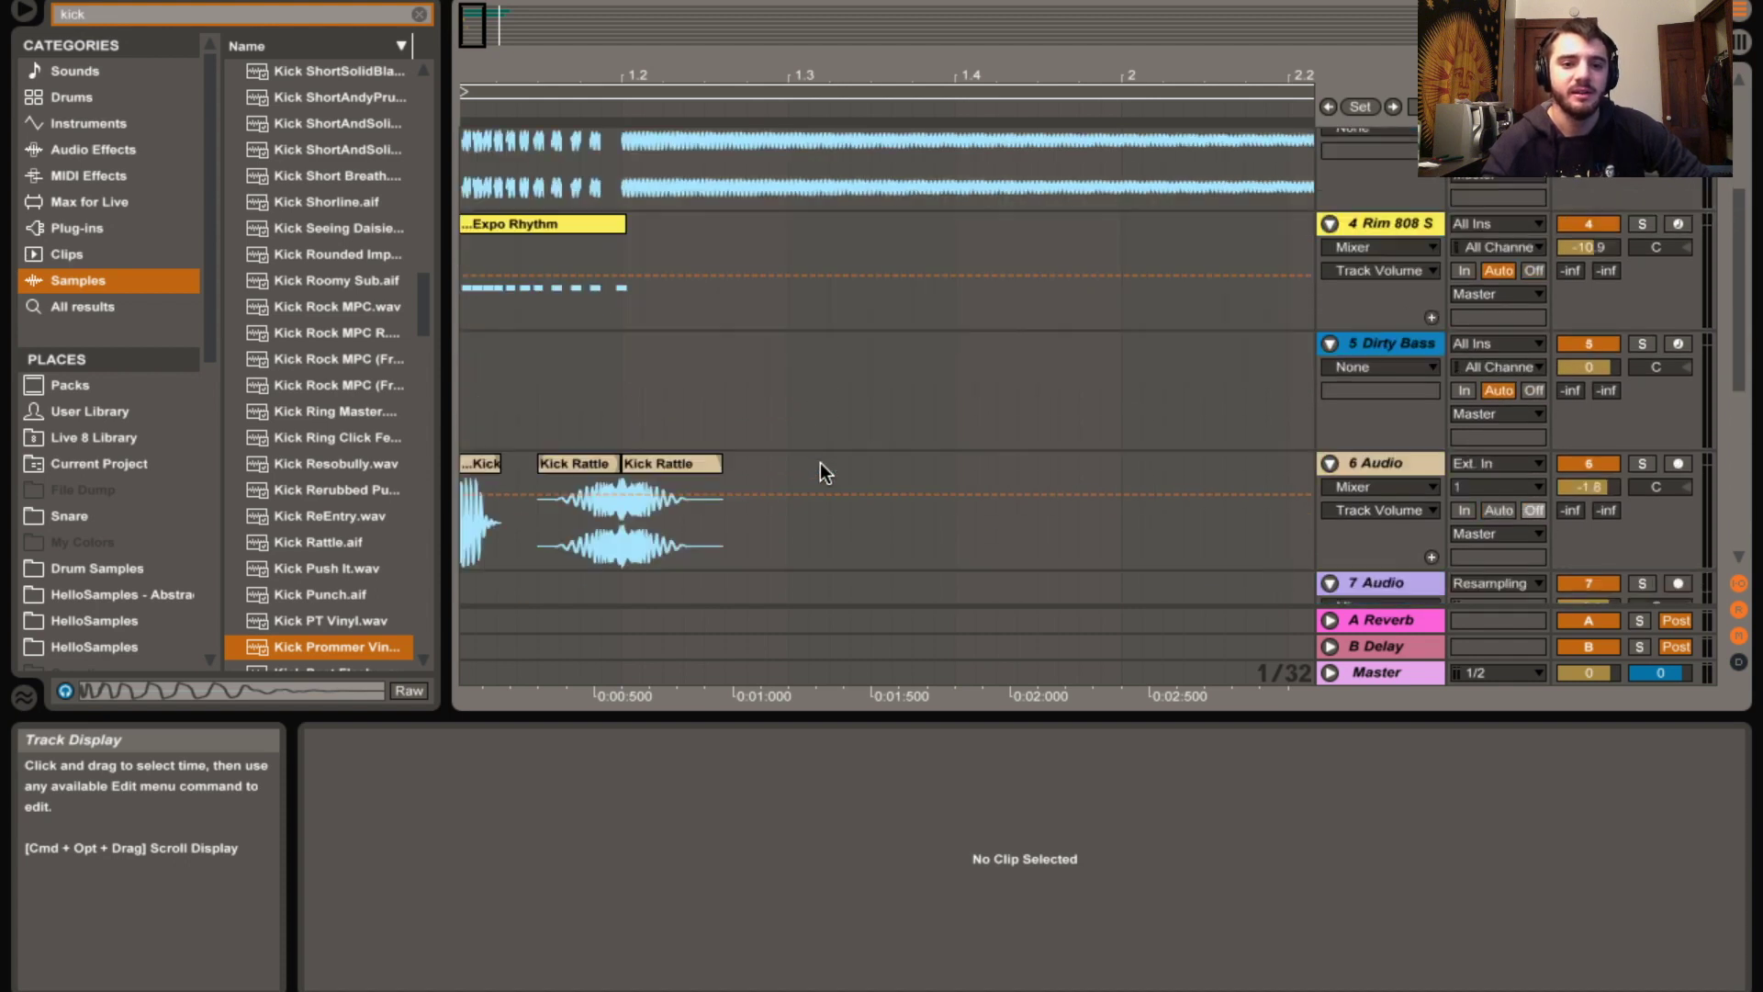
{"action": "scroll", "coordinate": [819, 461], "scroll_direction": "up", "scroll_amount": 1}
{"action": "scroll", "coordinate": [818, 465], "scroll_direction": "up", "scroll_amount": 4}
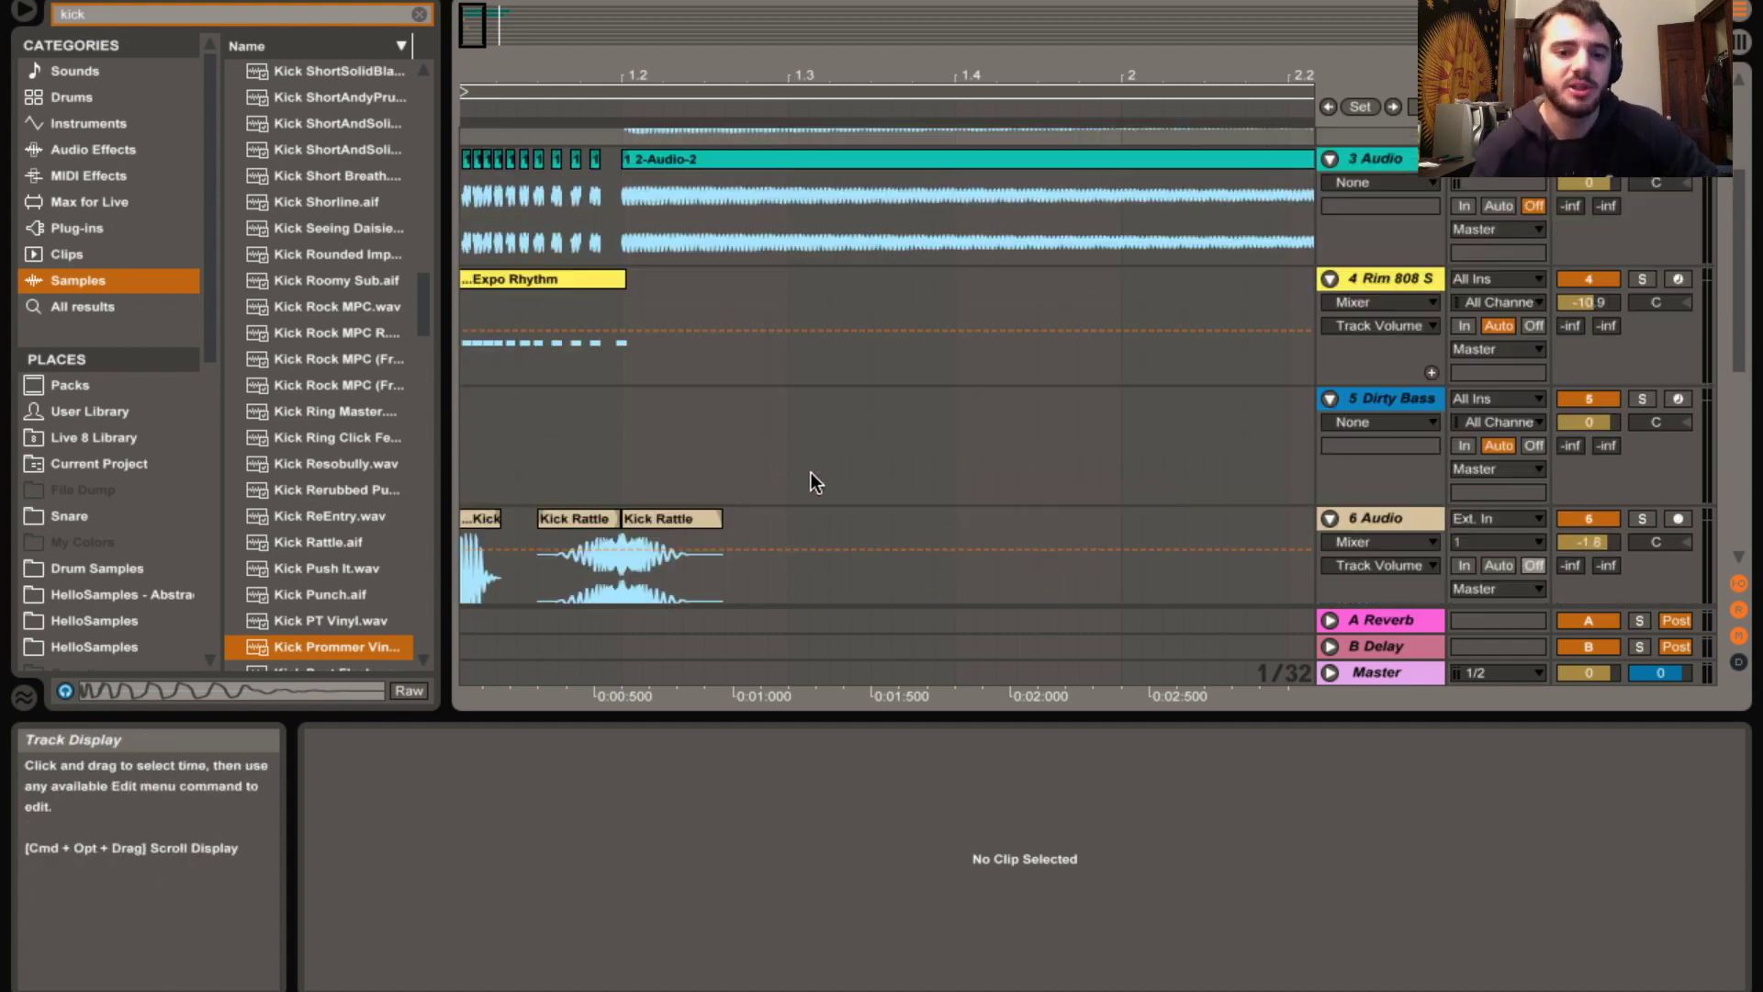